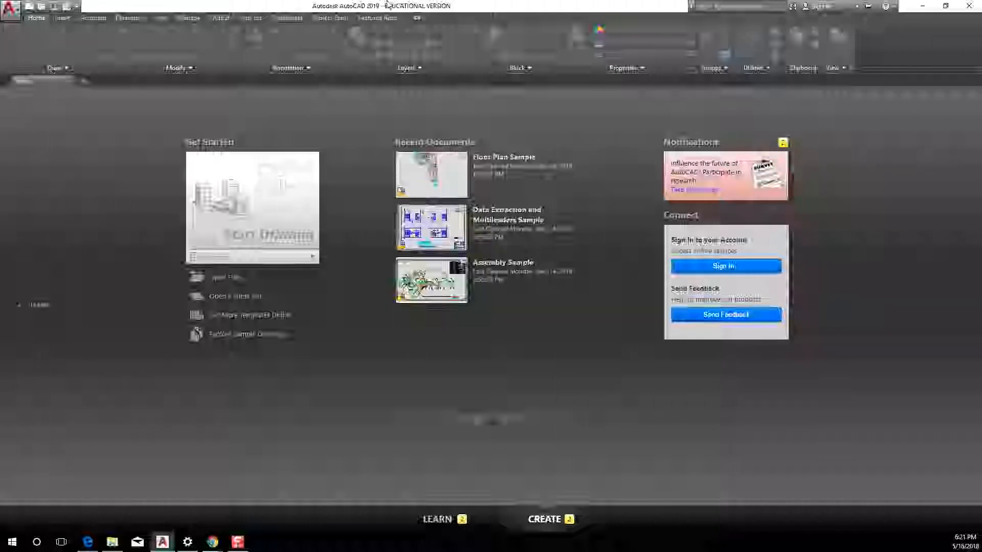
Close AutoCAD and place the AutoCAD 2019 - English shortcut on the desktop
click(961, 5)
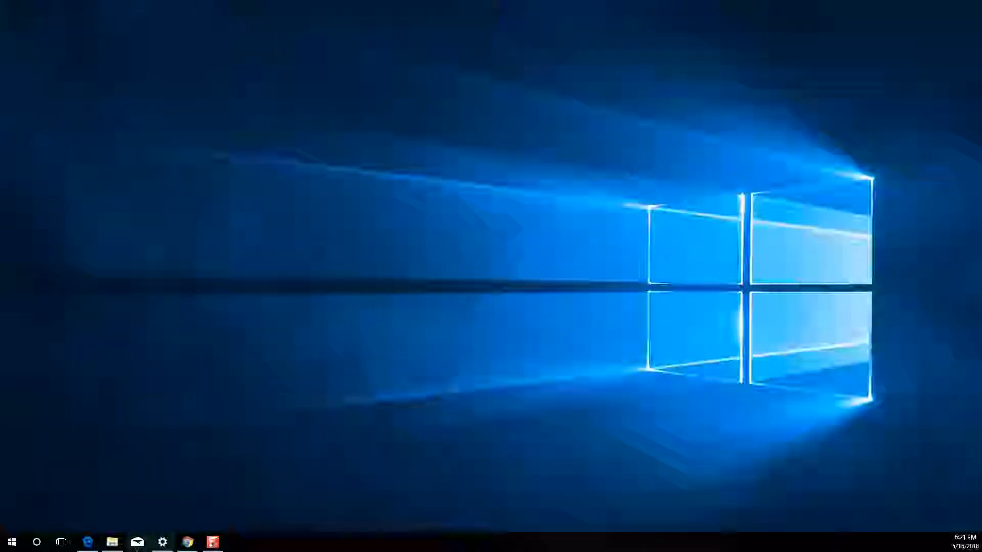
click(11, 542)
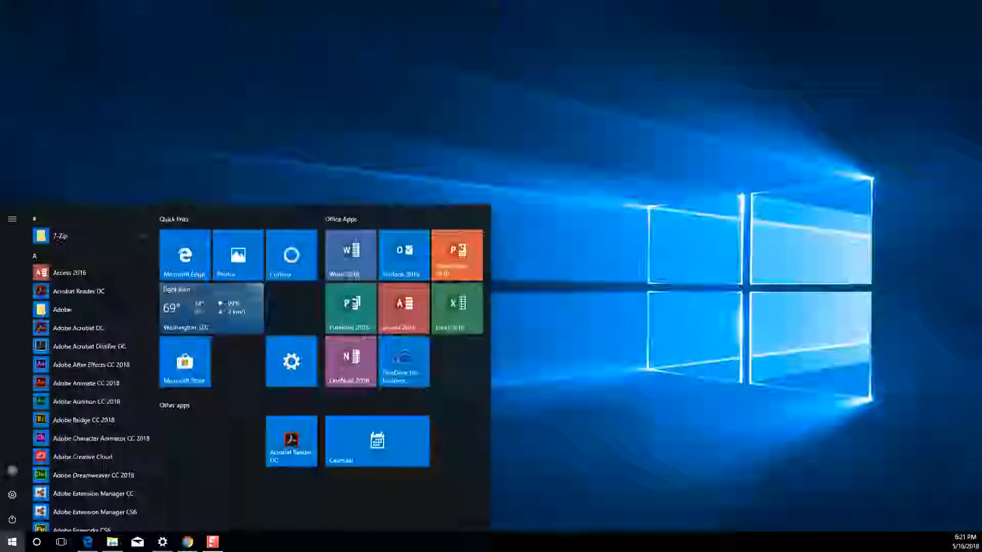
drag(981, 214, 213, 137)
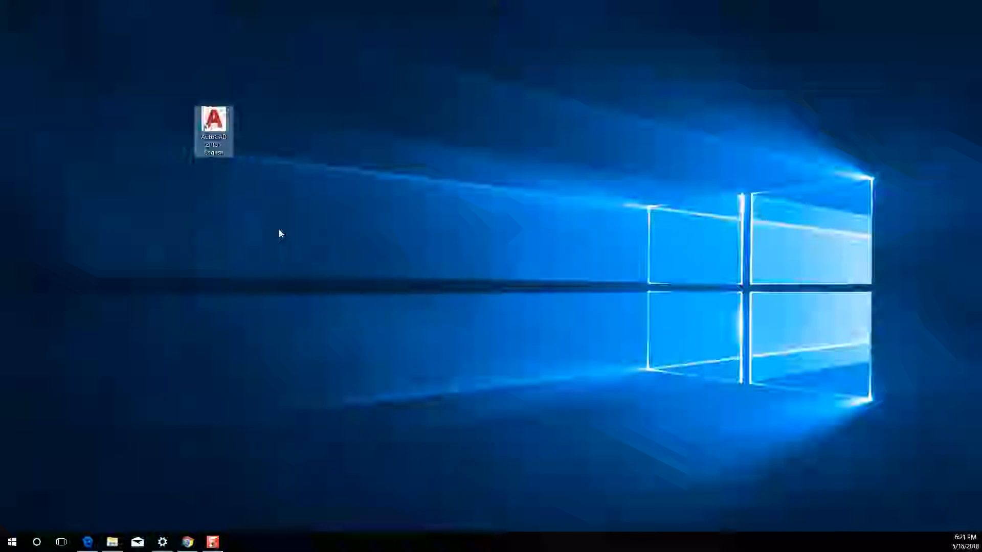
double_click(216, 153)
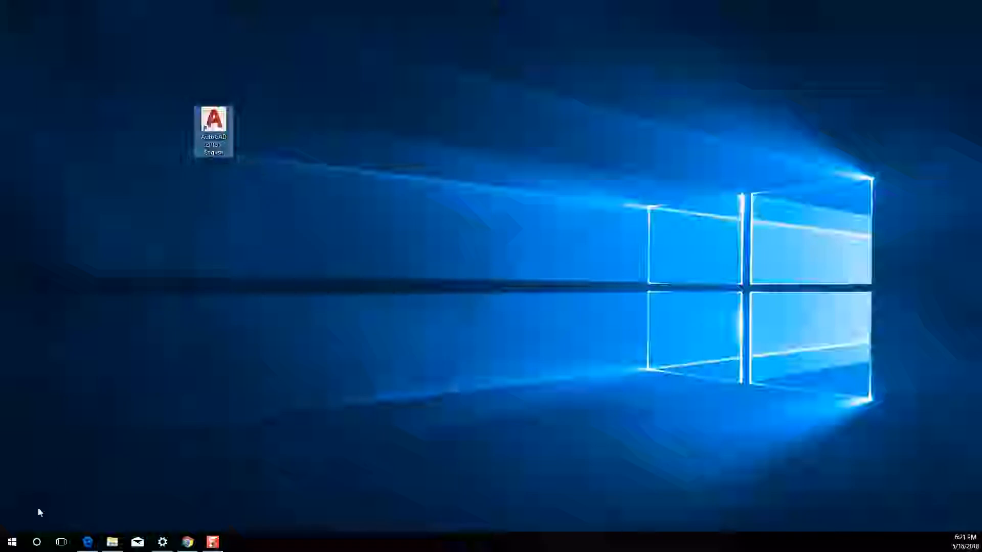
Search the installed Windows programs for "auto" and dismiss the results without launching anything
click(10, 543)
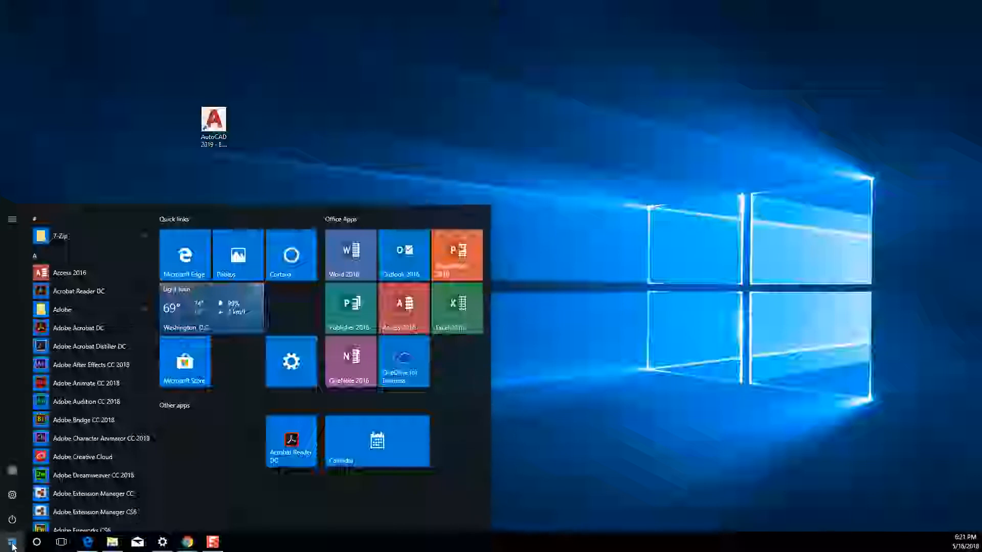
text(auto)
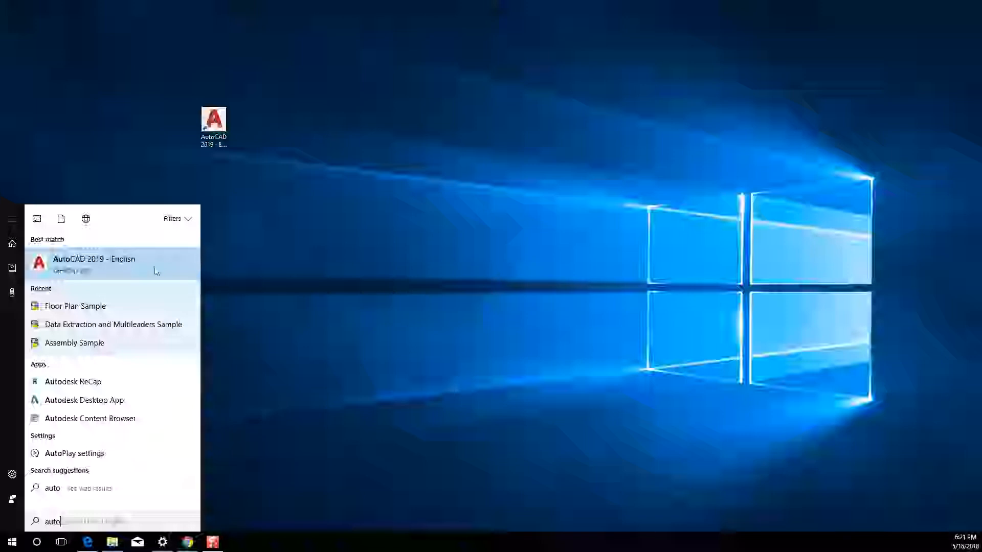
click(378, 200)
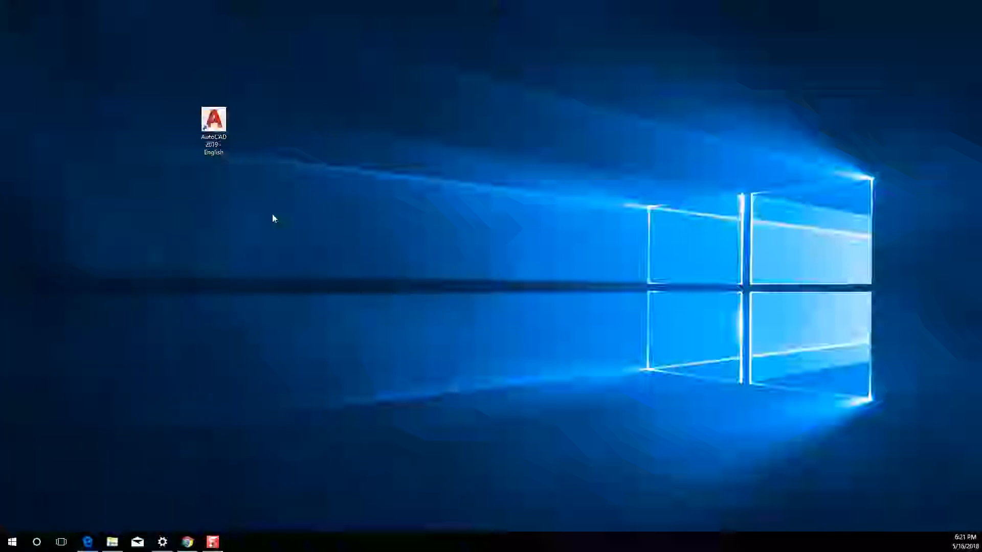
Launch AutoCAD 2019 from its desktop shortcut and dismiss the game-clip recording notice
click(214, 122)
double_click(213, 122)
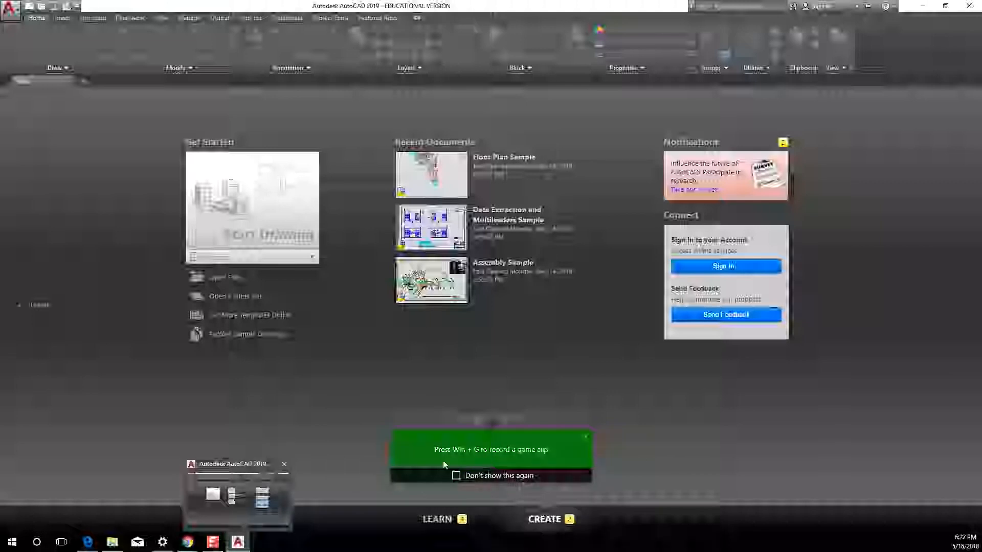
click(586, 437)
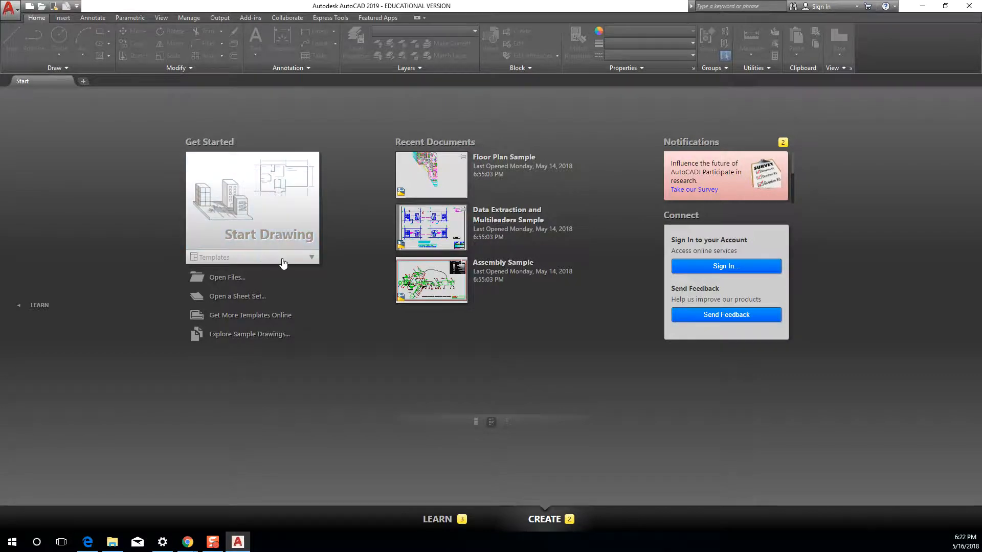
View the drawing template list and the Learn page, and return to the Create page
click(309, 260)
click(310, 258)
click(19, 308)
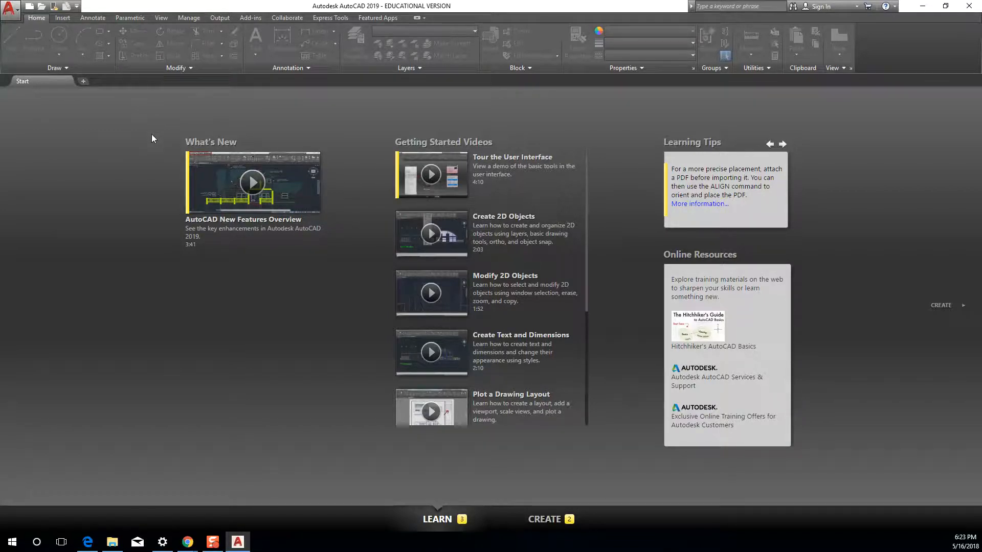
click(954, 306)
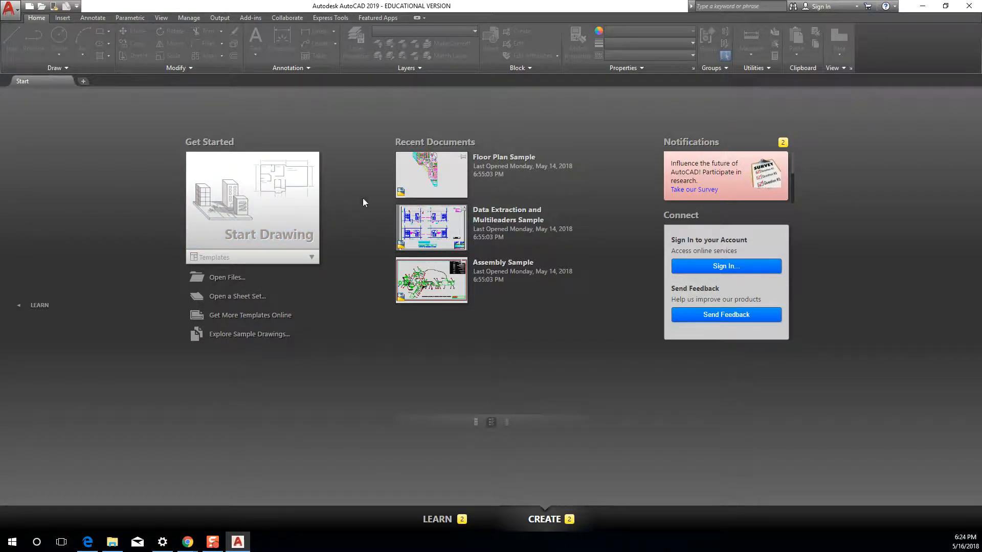
Start a new blank drawing, and switch to the Start page and back to the drawing
click(285, 192)
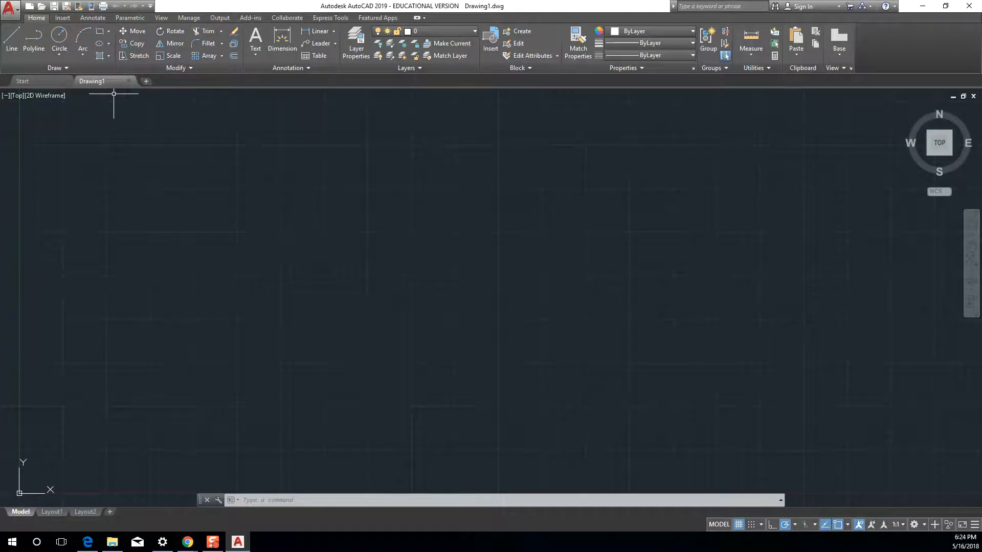
mouse_move(119, 78)
mouse_move(87, 85)
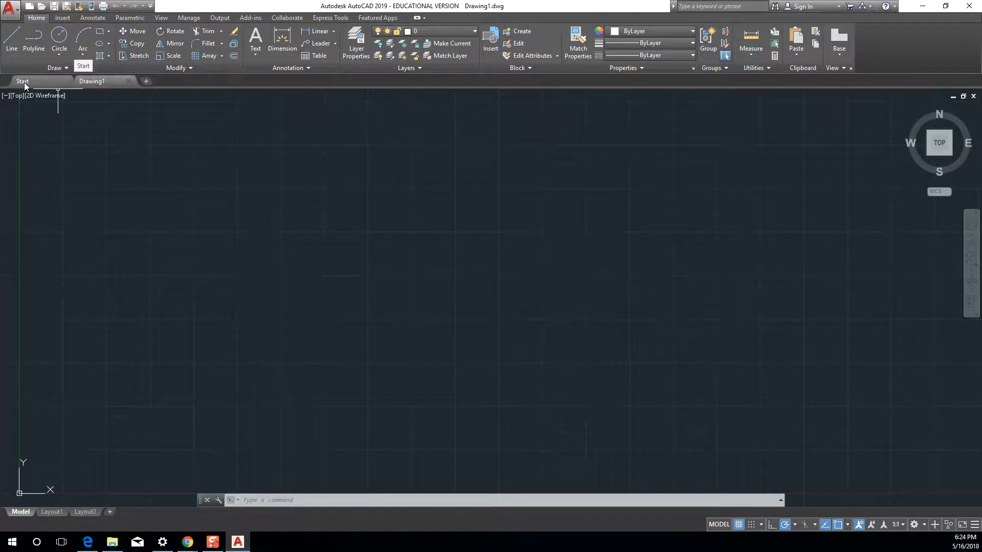
click(41, 82)
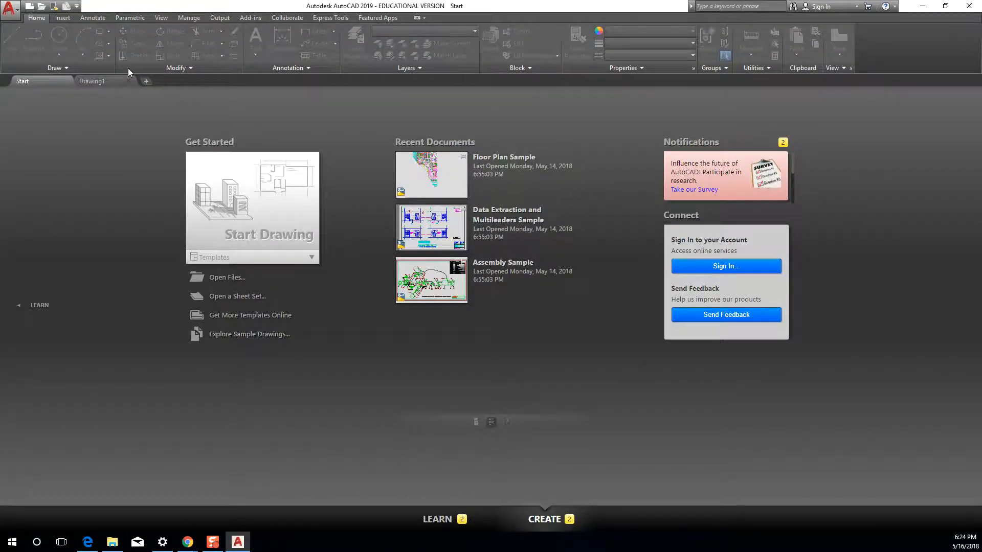
click(93, 80)
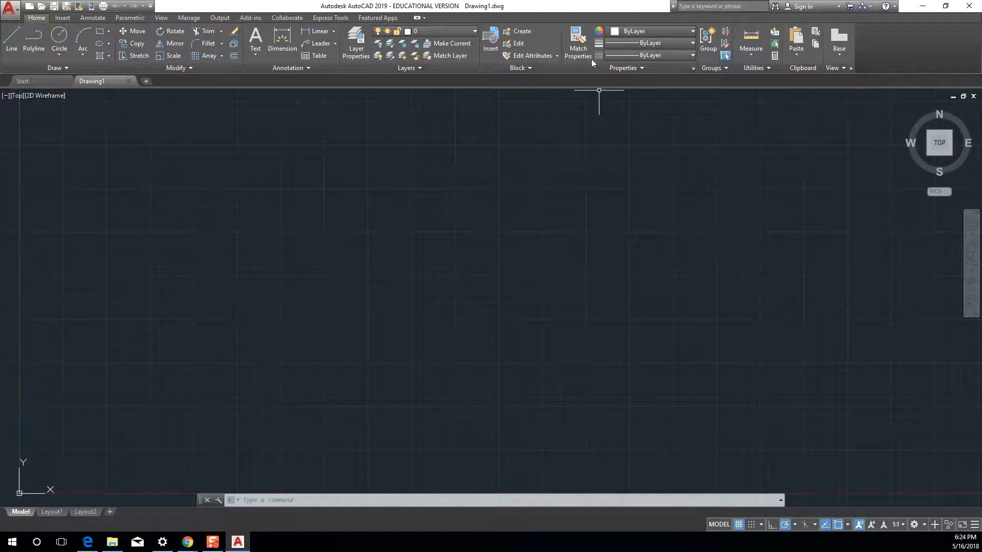
Return to the Start page and look through the available drawing templates without choosing one
click(53, 83)
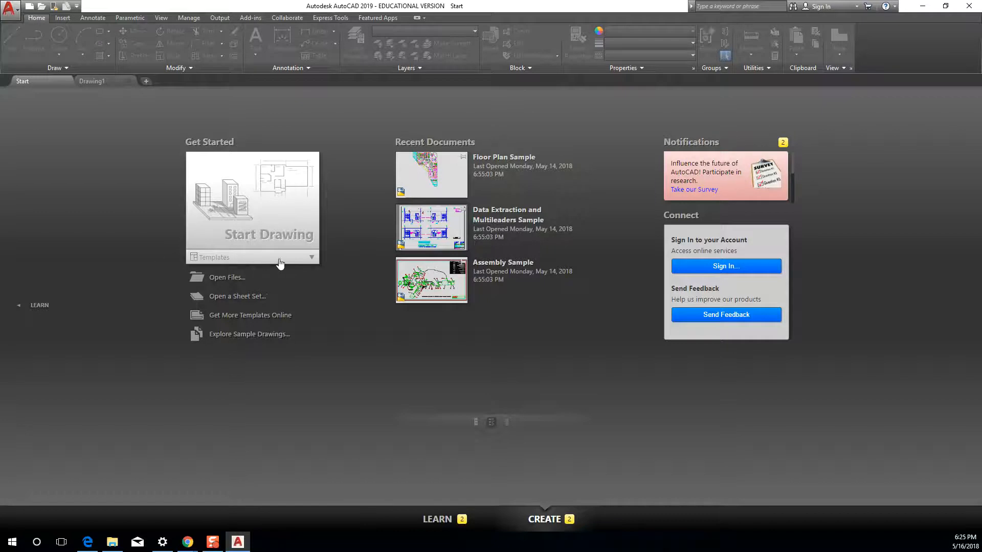
click(311, 258)
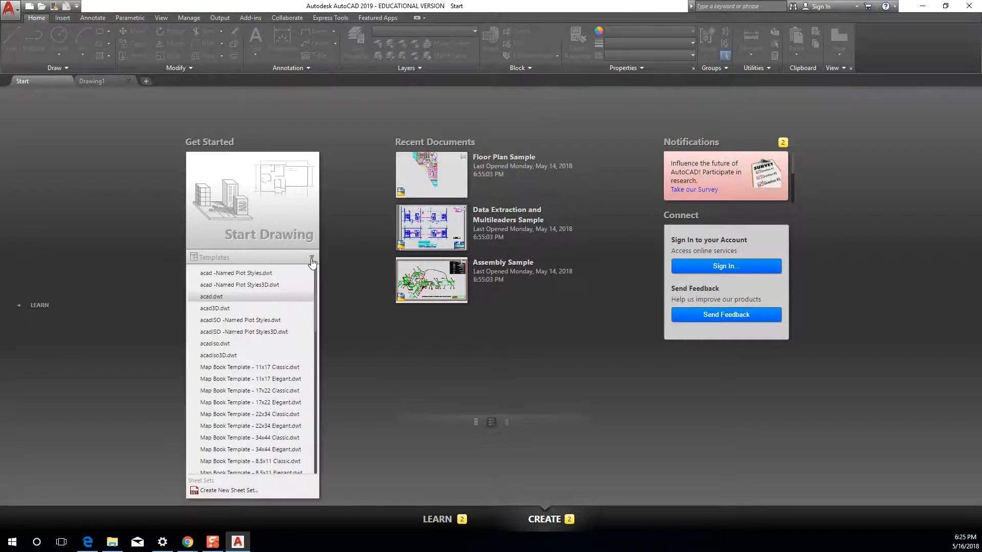
scroll(277, 372, down, 5)
scroll(276, 372, down, 8)
scroll(277, 373, down, 1)
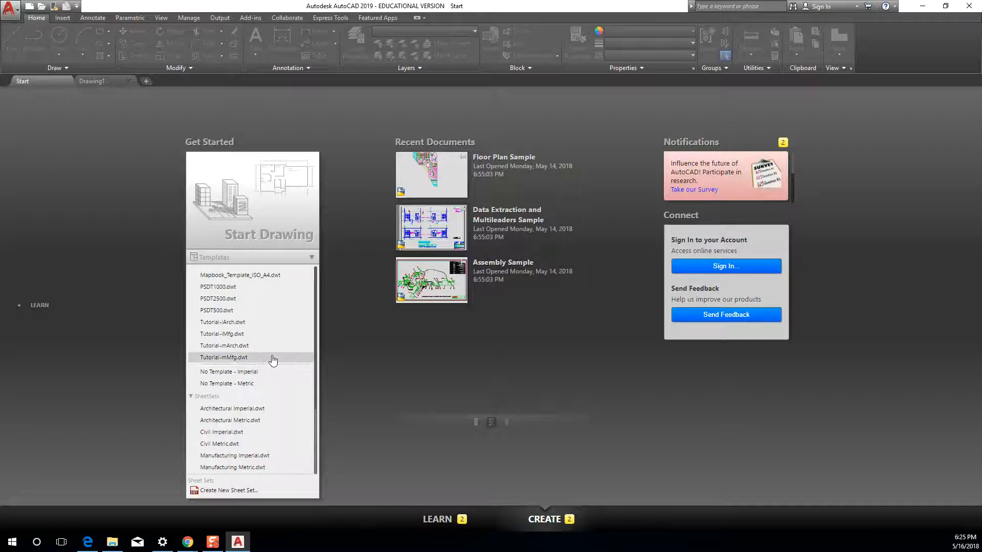
scroll(272, 367, up, 7)
scroll(271, 366, up, 5)
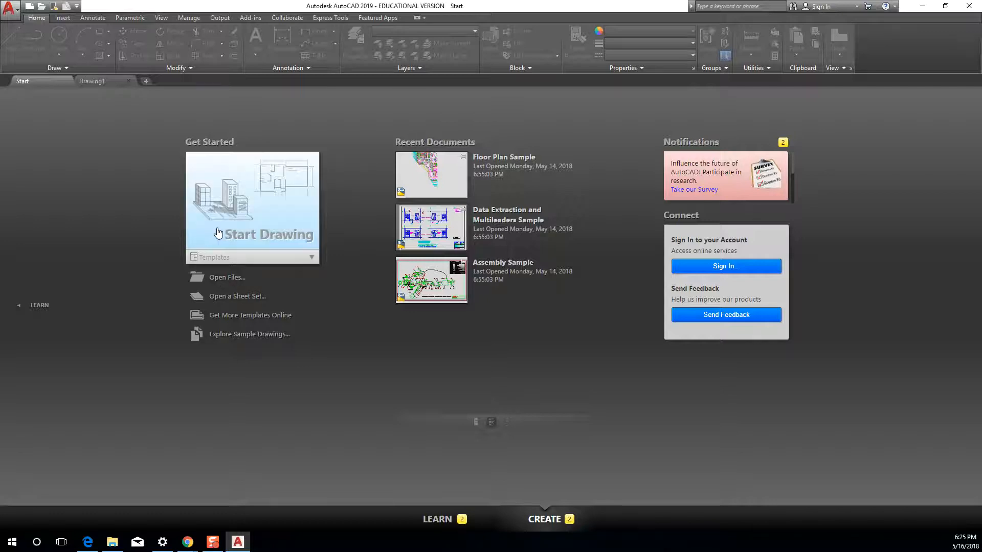
Browse the Desktop location for drawing files to open, and leave without opening one
click(227, 280)
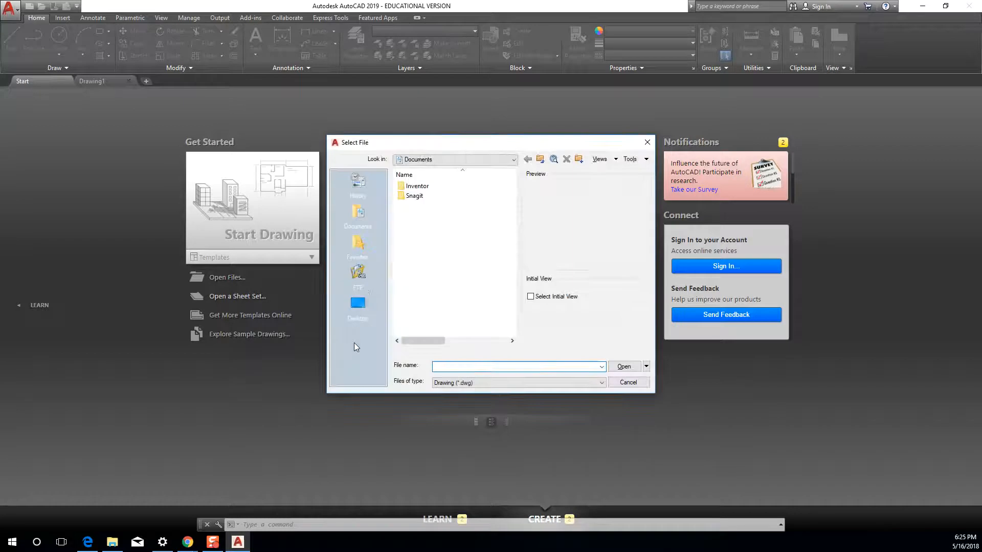
click(358, 304)
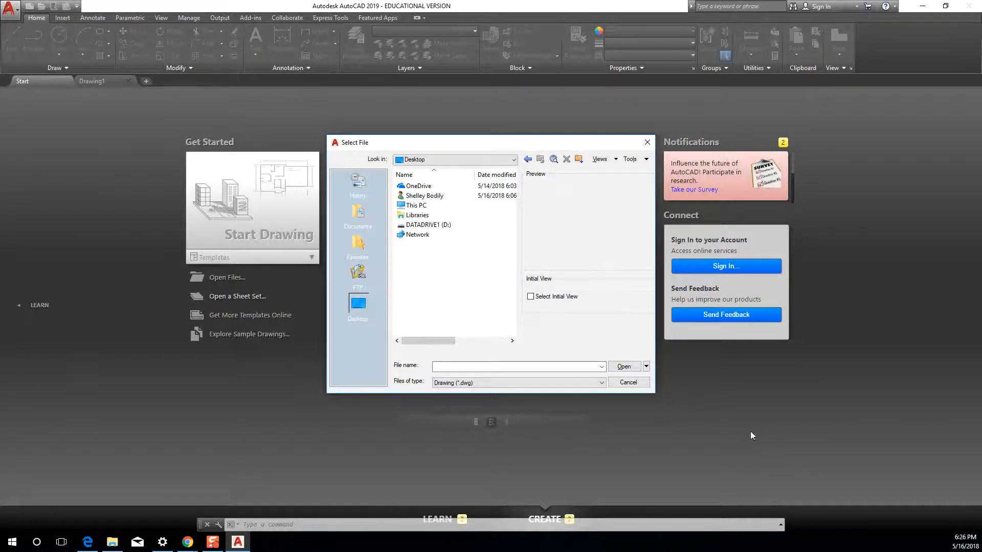
key(Escape)
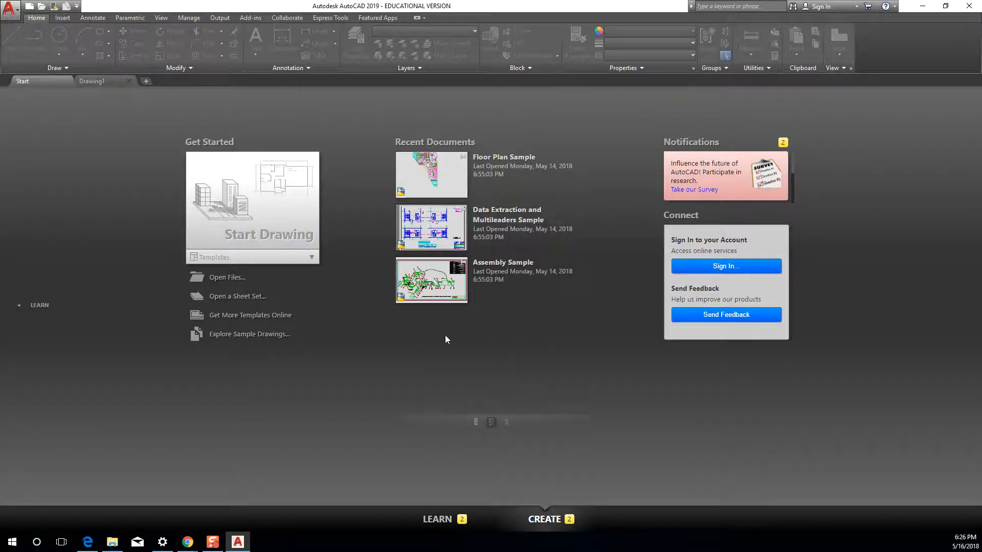
Open the recent Floor Plan Sample drawing as read-only
click(432, 181)
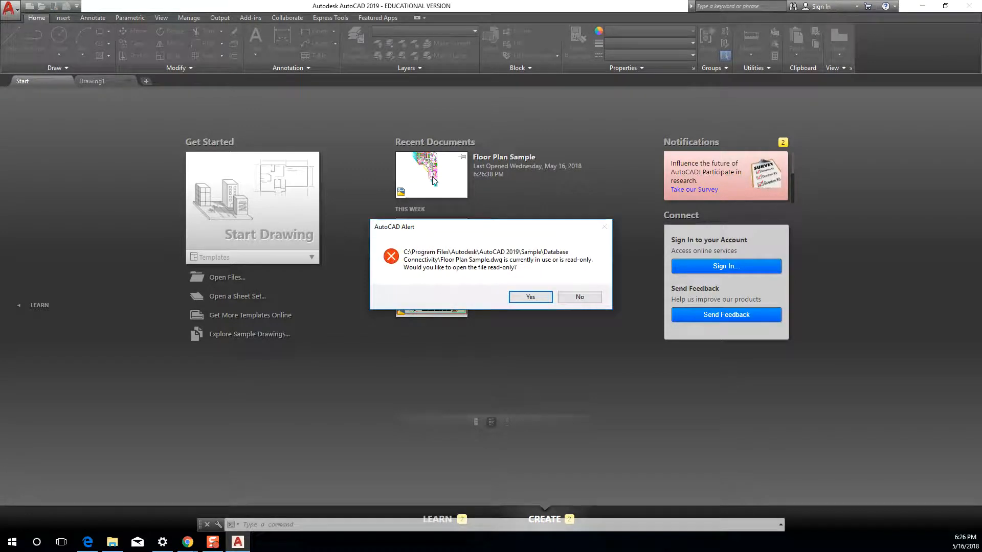
click(531, 301)
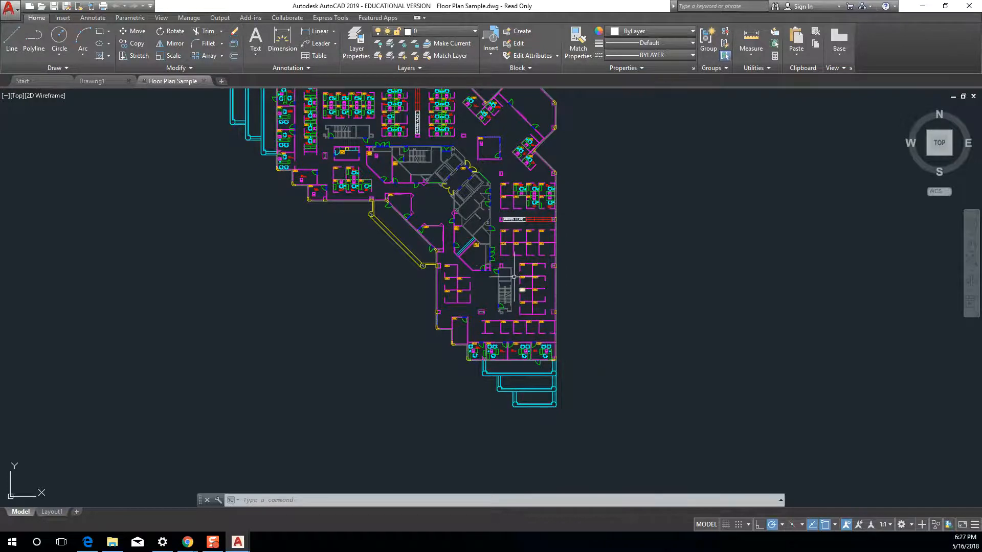
Return to the Start page and view the Documents folder in the Select File dialog without opening a file
click(49, 83)
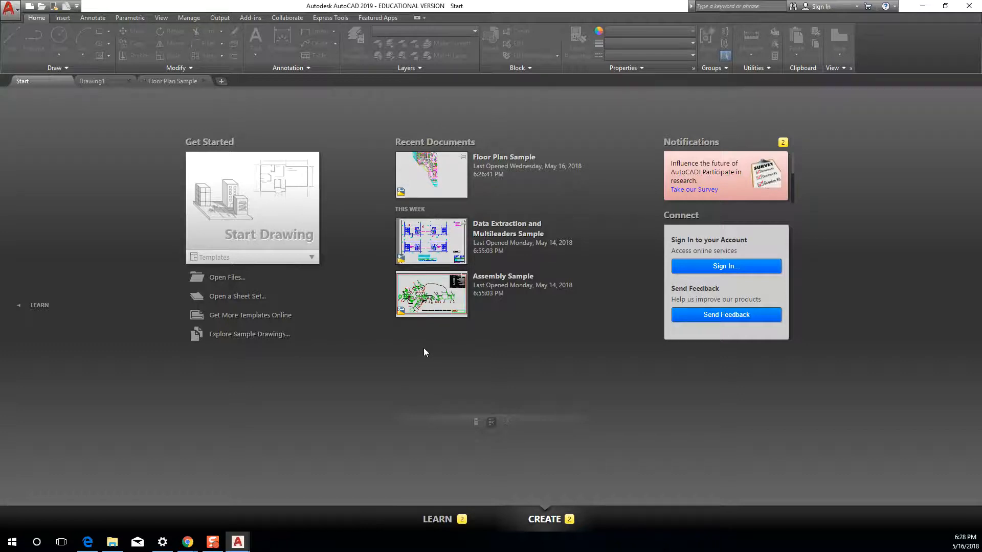
click(235, 281)
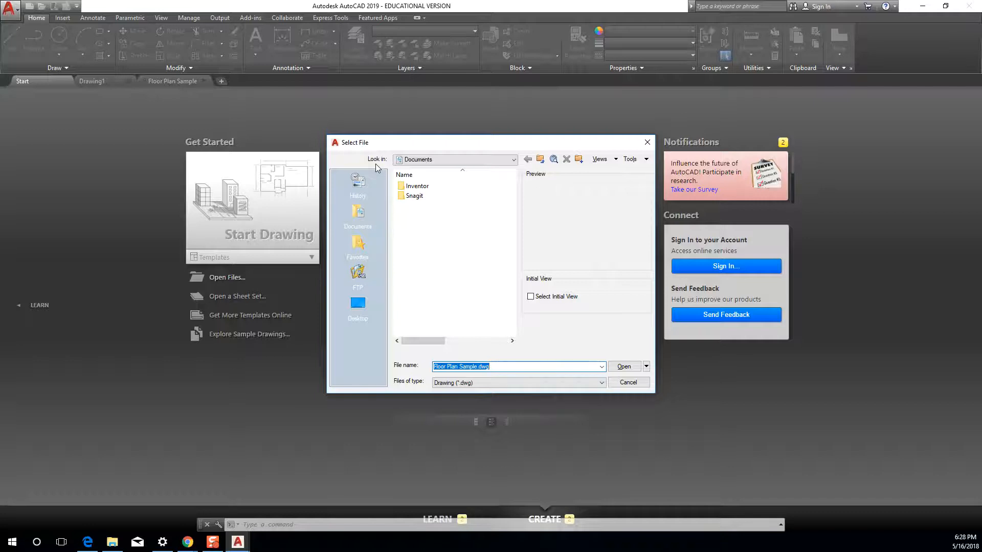
key(Escape)
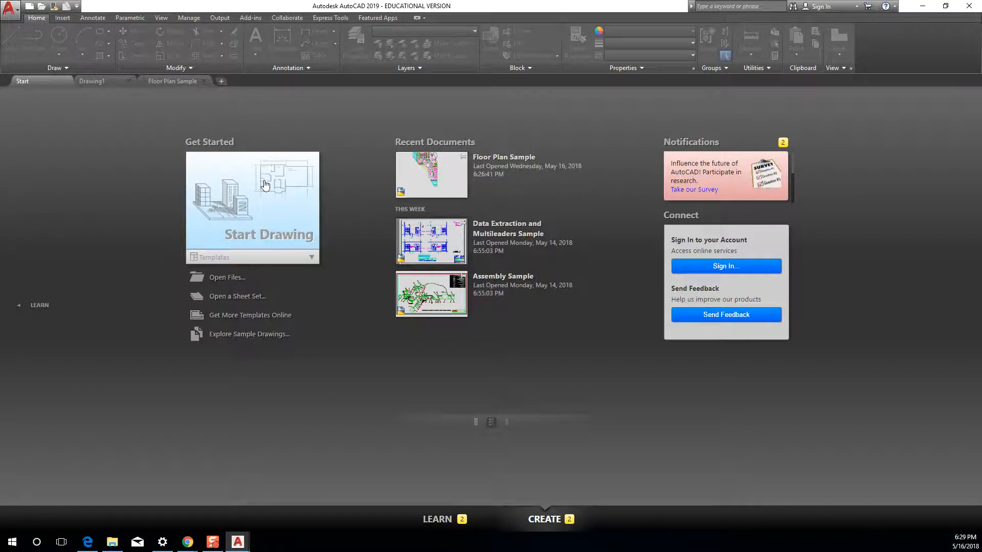
Switch among the Start page, Drawing1 and Floor Plan Sample, ending on Drawing1
click(112, 83)
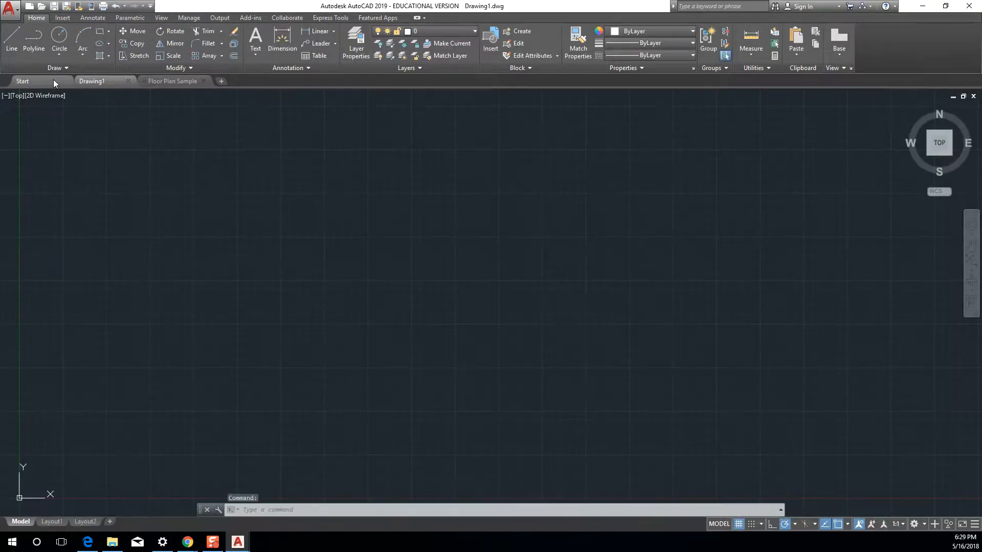
click(54, 80)
click(99, 82)
click(160, 80)
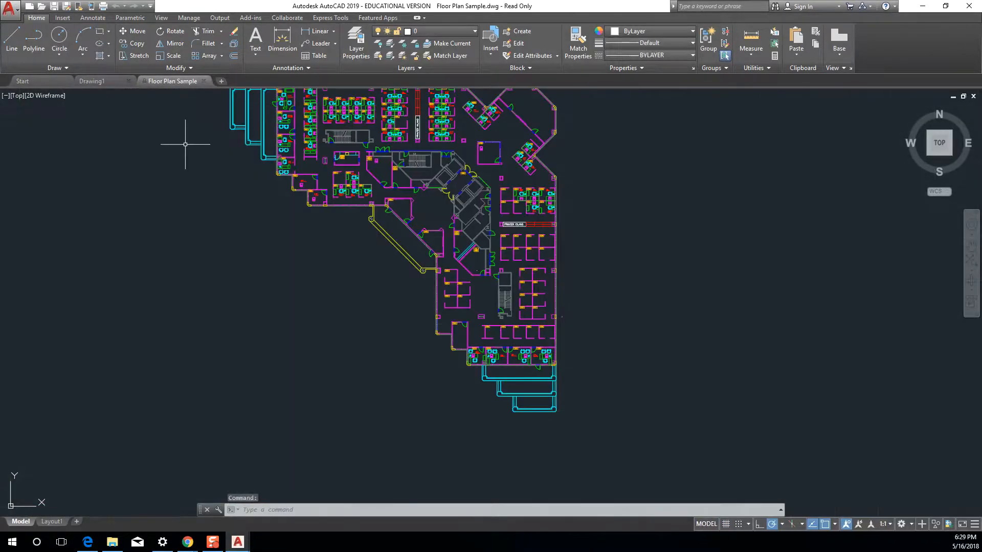
click(109, 82)
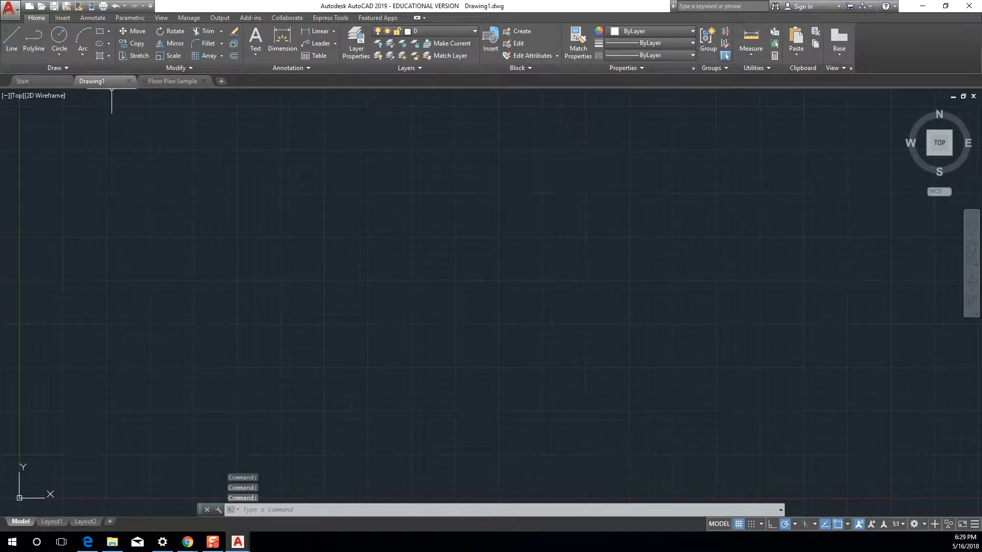
Examine the thumbnail previews of Drawing1's Model, Layout1 and Layout2
mouse_move(82, 83)
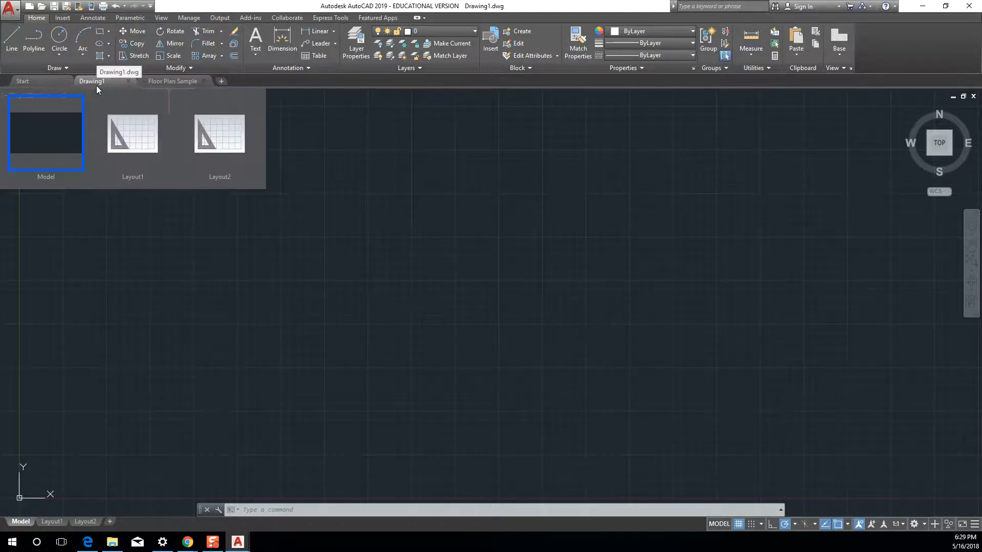
mouse_move(160, 120)
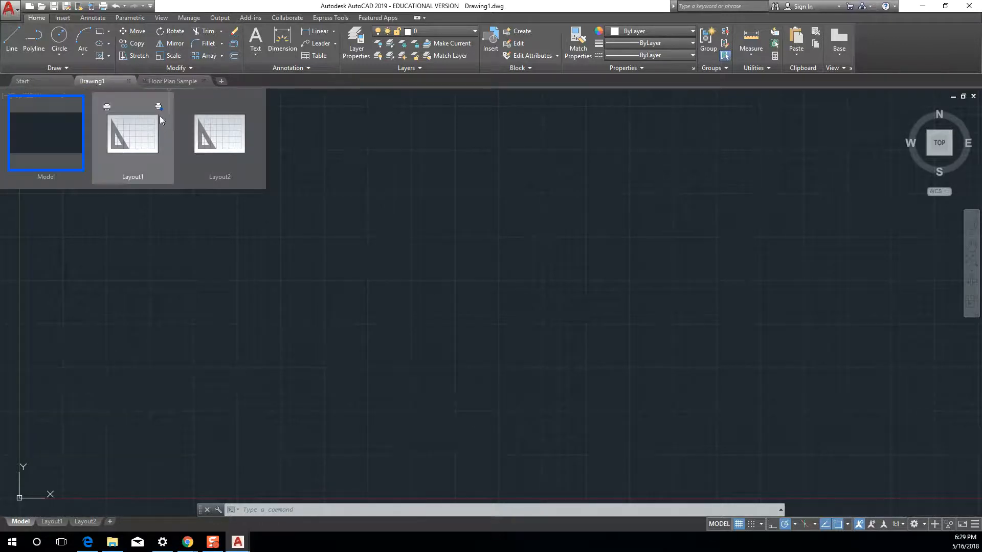
mouse_move(228, 159)
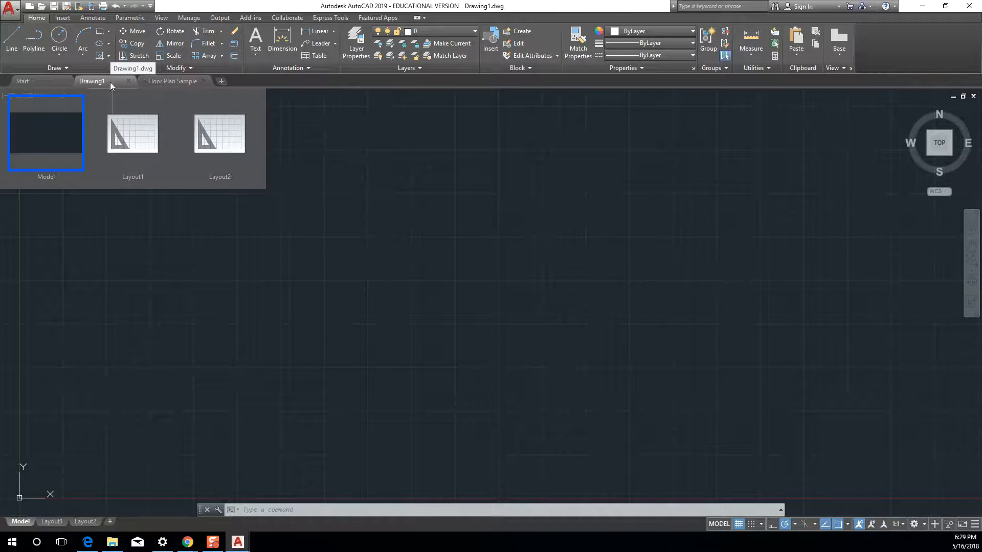
mouse_move(59, 113)
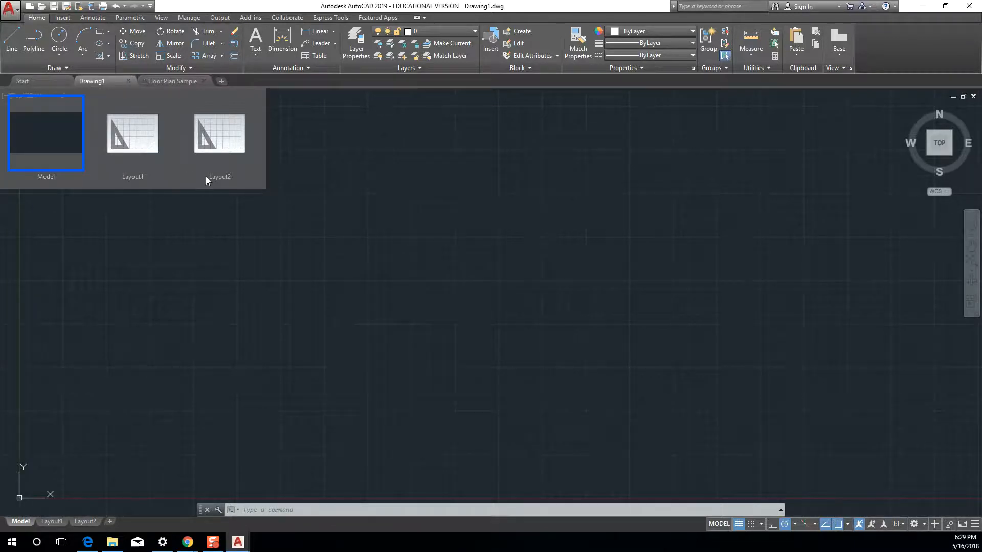
mouse_move(76, 133)
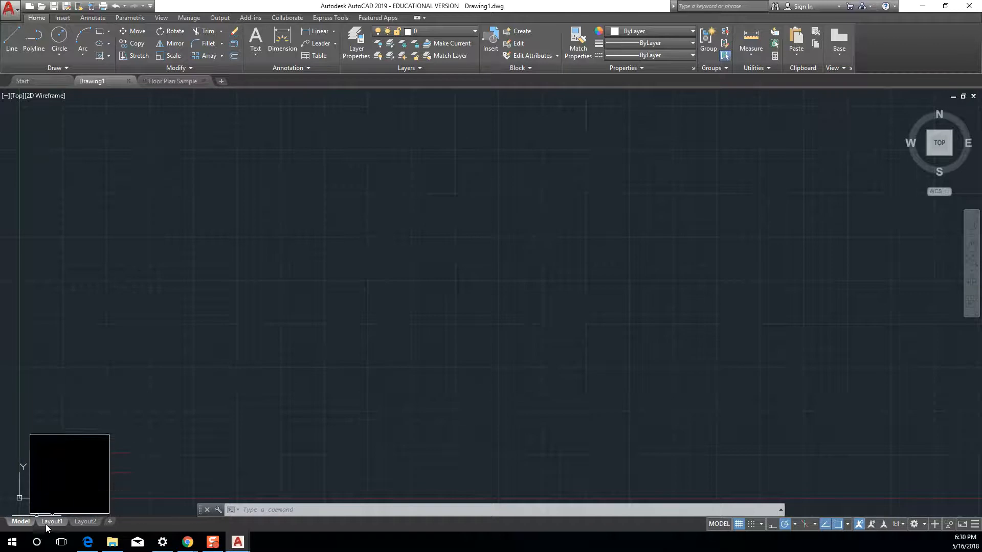
Close Drawing1 and create two new blank drawings alongside Floor Plan Sample
mouse_move(91, 520)
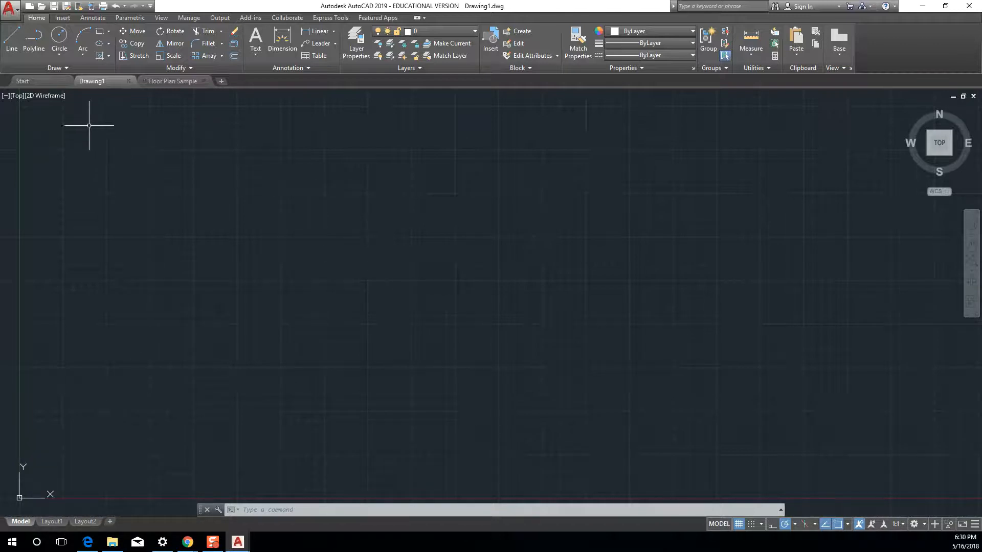
click(128, 81)
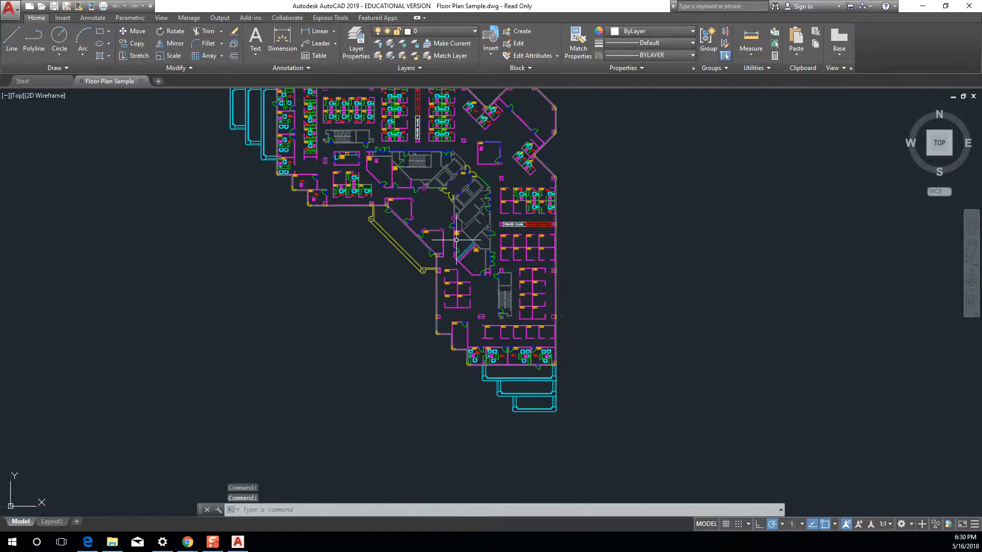
mouse_move(443, 235)
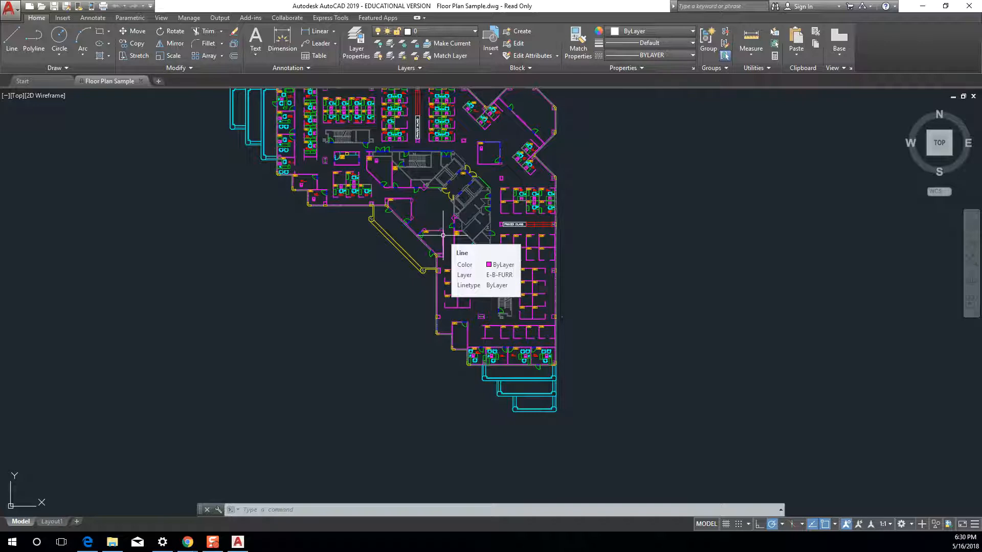
click(158, 82)
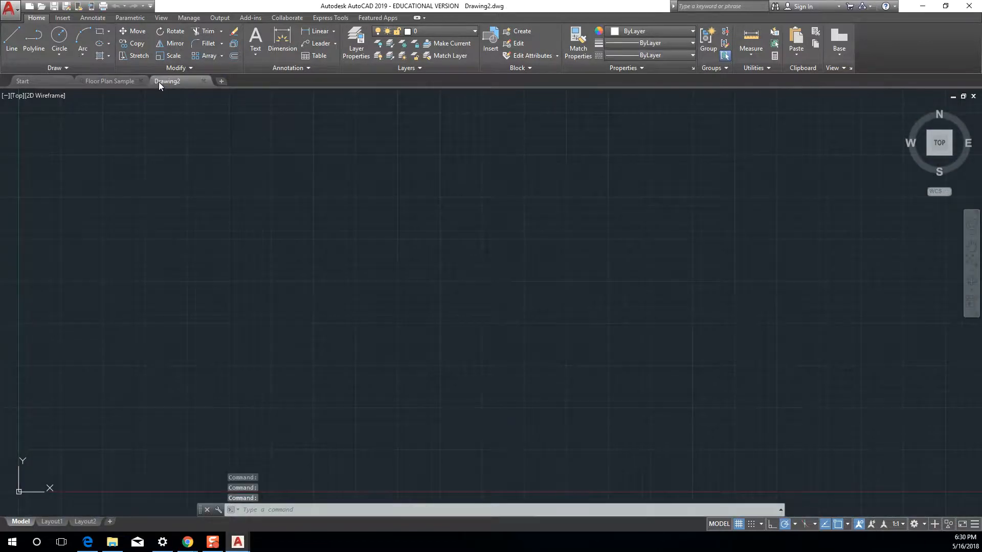
click(221, 82)
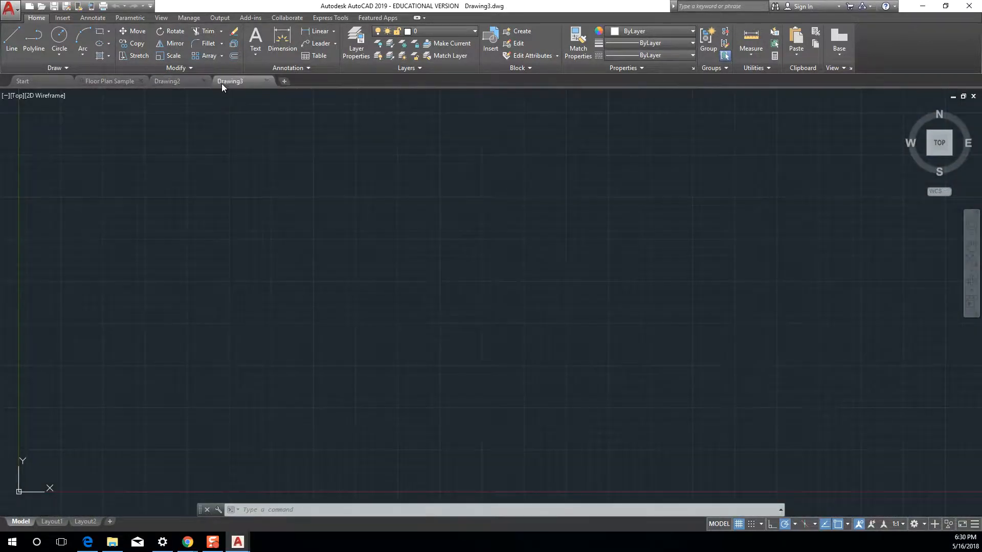
Visit the Start page, return to Drawing3 and create another new blank drawing
click(53, 80)
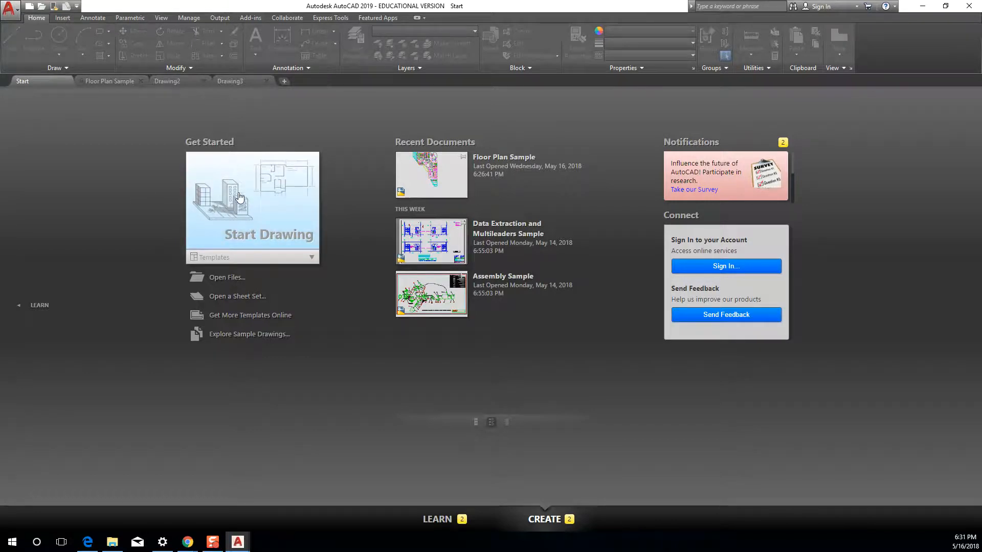
click(249, 81)
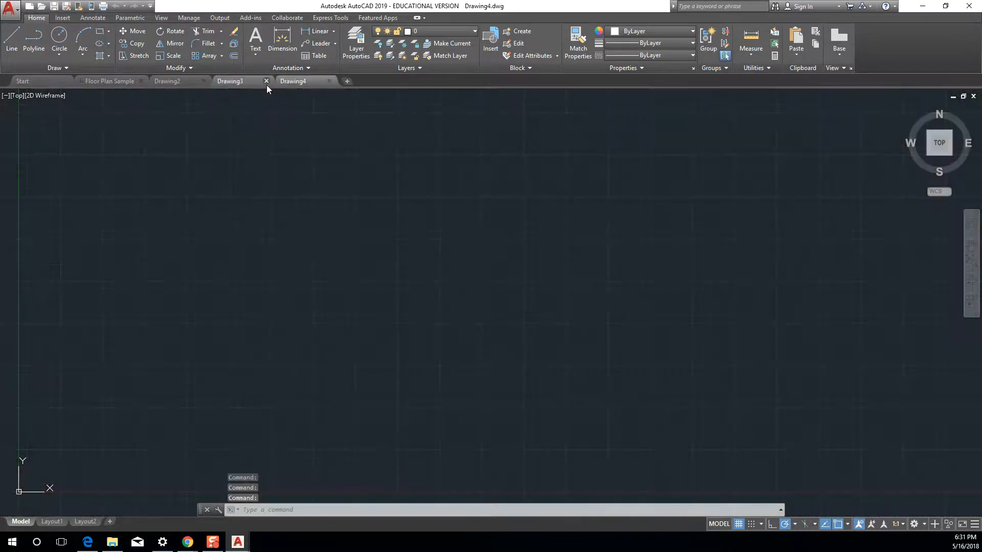
mouse_move(266, 85)
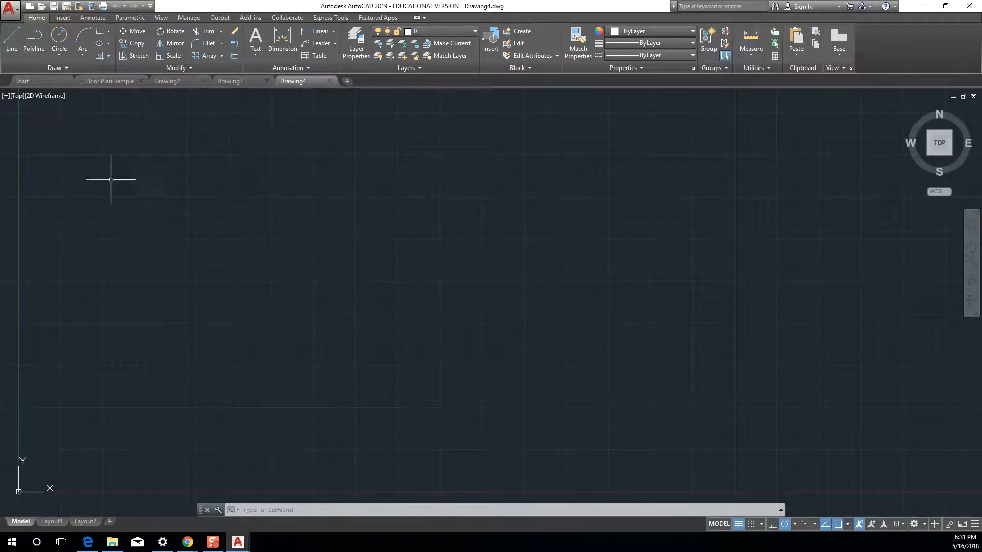
Review the application menu's file commands and recent documents without choosing any of them
click(11, 9)
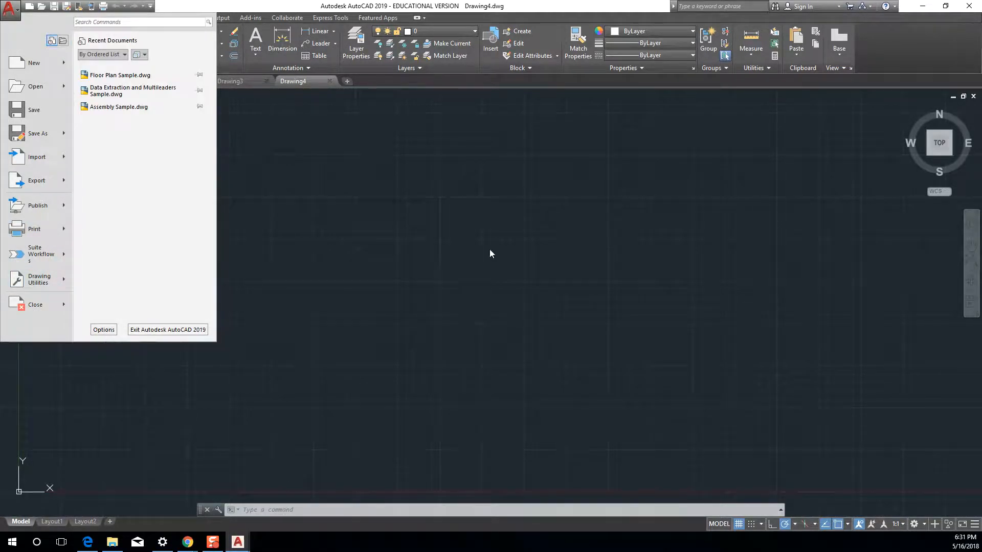
key(Escape)
key(Escape)
key(Escape)
key(Escape)
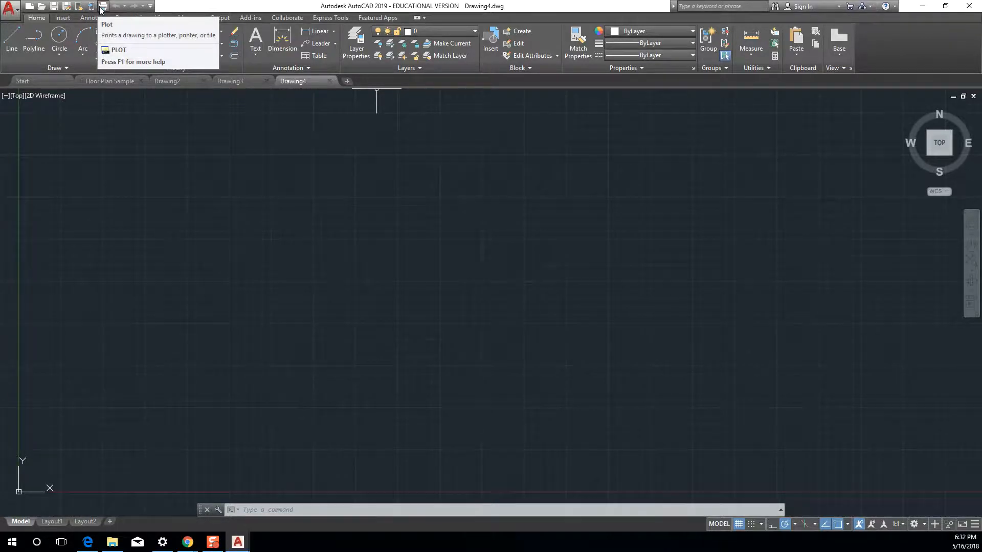
Remove the New command from the Quick Access Toolbar and add it back
click(151, 7)
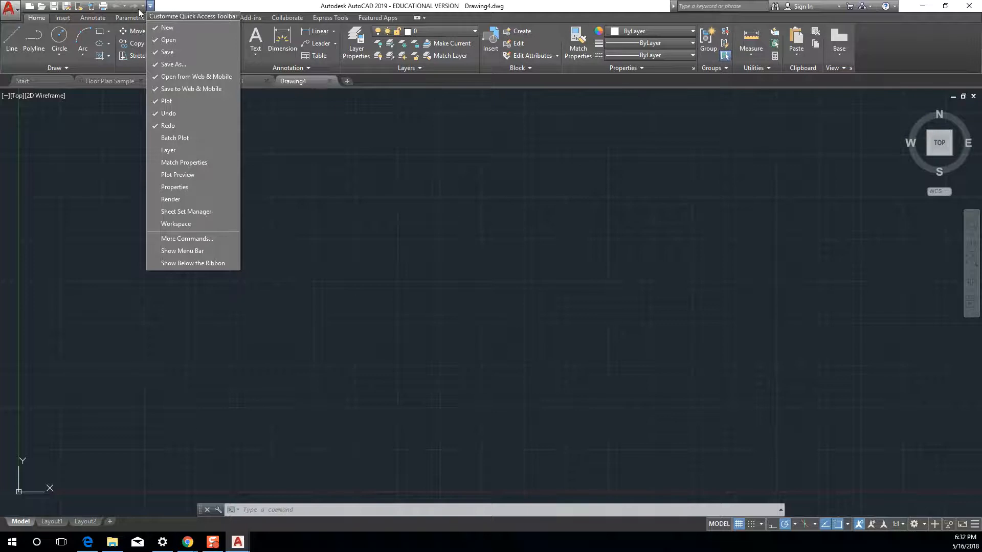
click(169, 28)
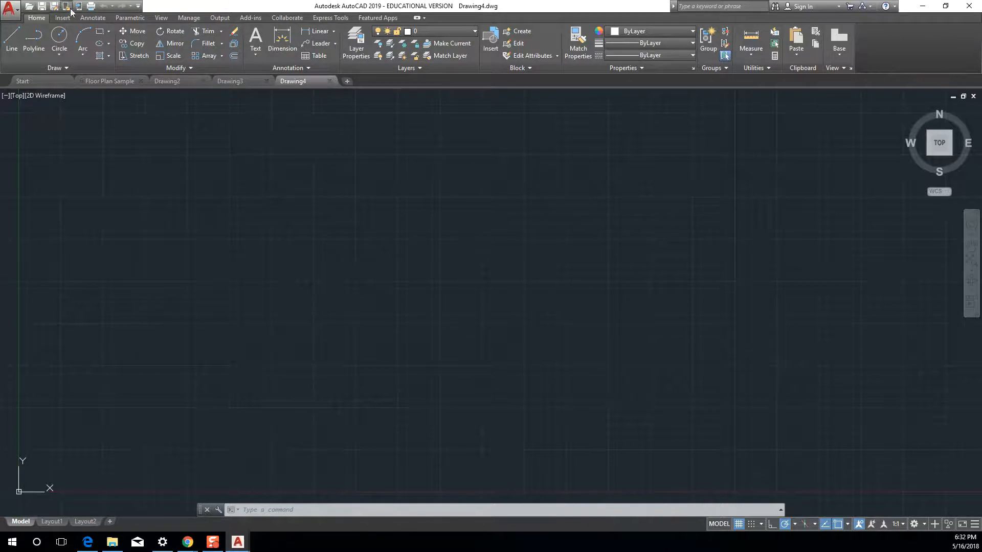
click(138, 7)
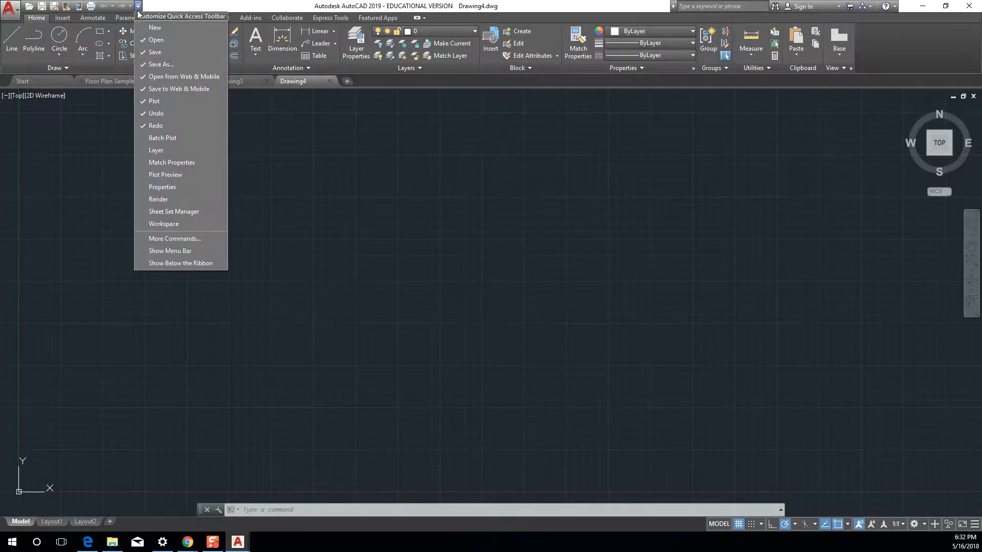
click(152, 29)
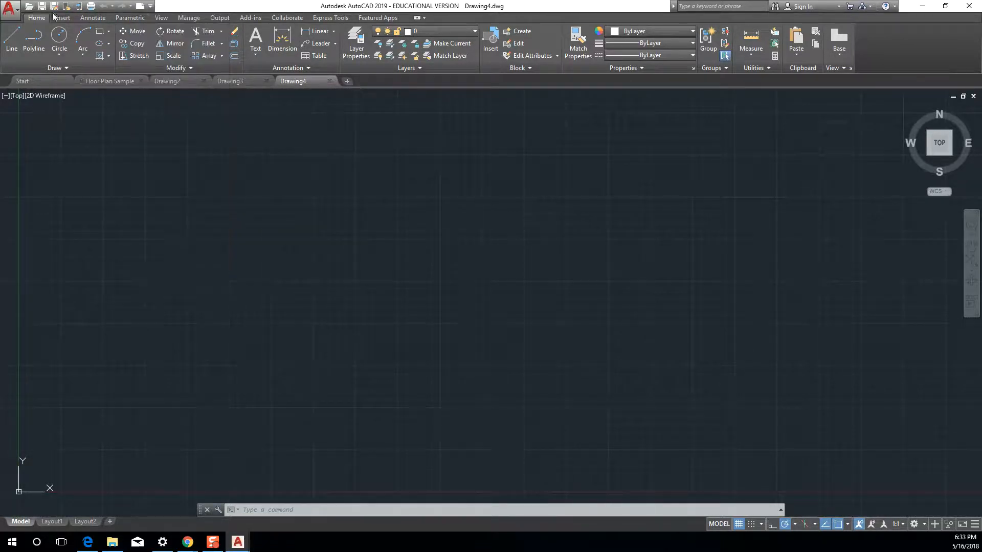
Review the Quick Access Toolbar customization options and turn on the display of the menu bar
click(151, 7)
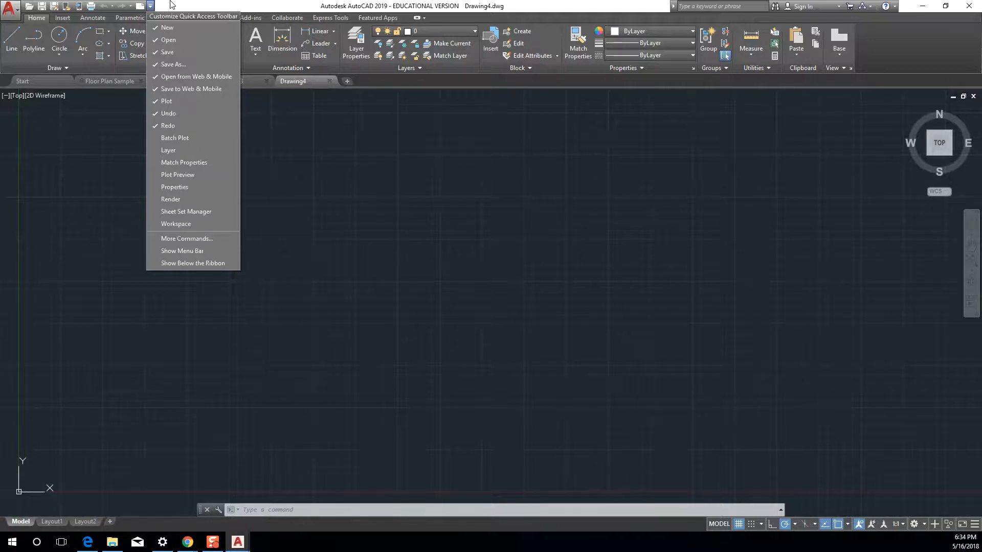
click(152, 7)
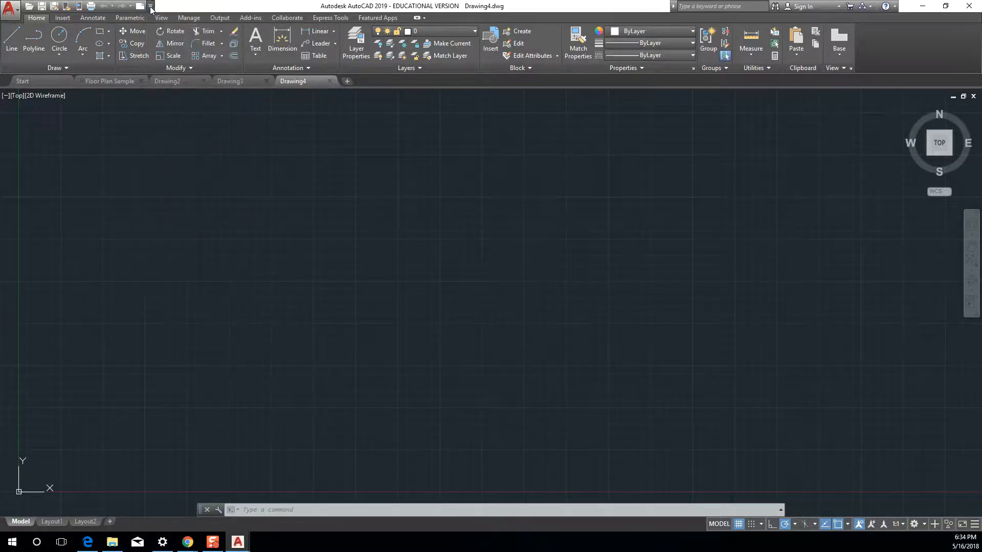
click(151, 7)
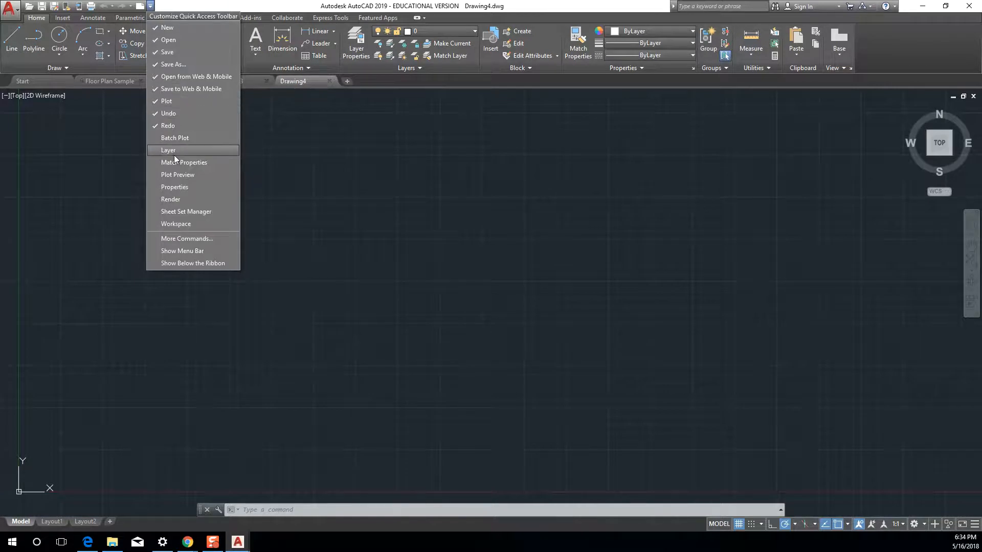
click(213, 249)
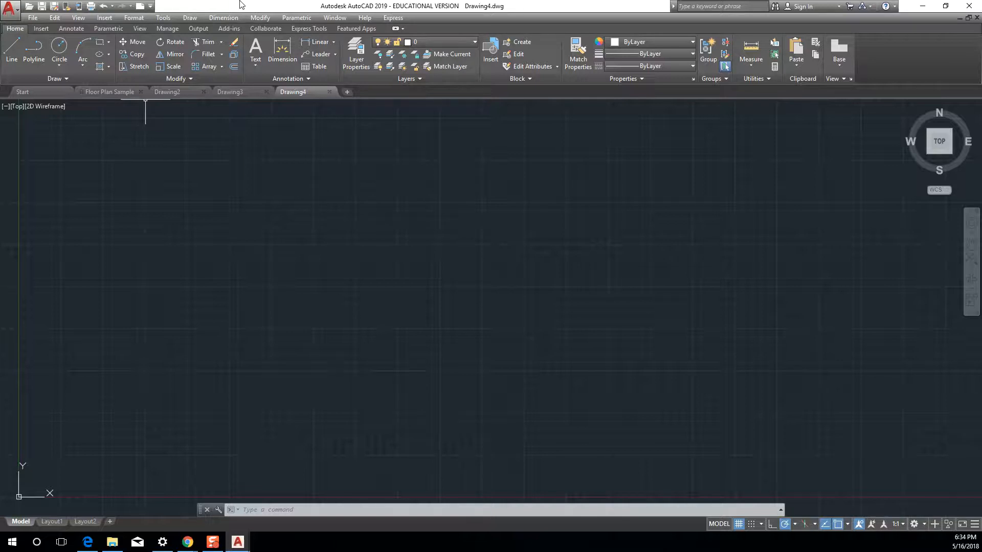
Look at the Quick Access Toolbar's option for hiding the menu bar without applying it
click(150, 6)
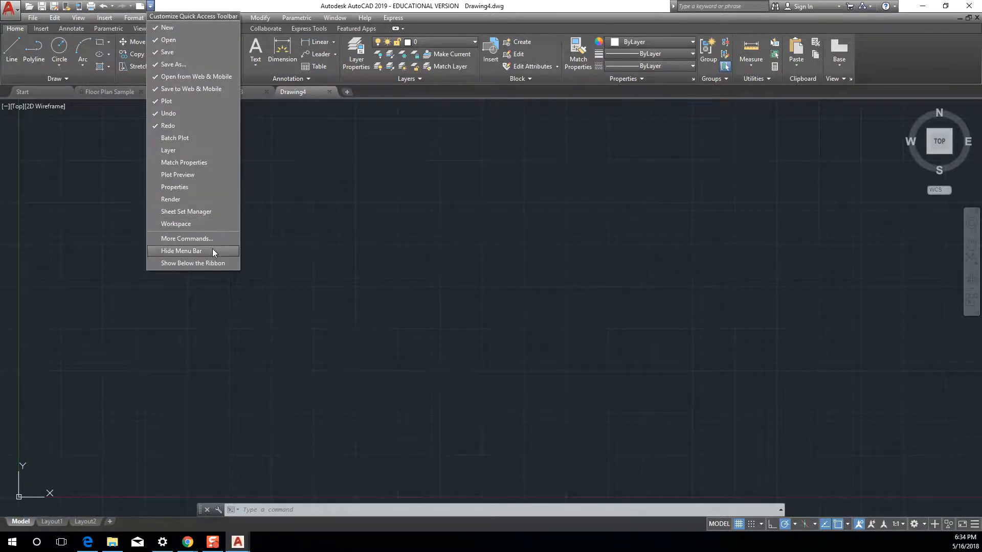
click(337, 151)
key(Escape)
key(Escape)
key(Escape)
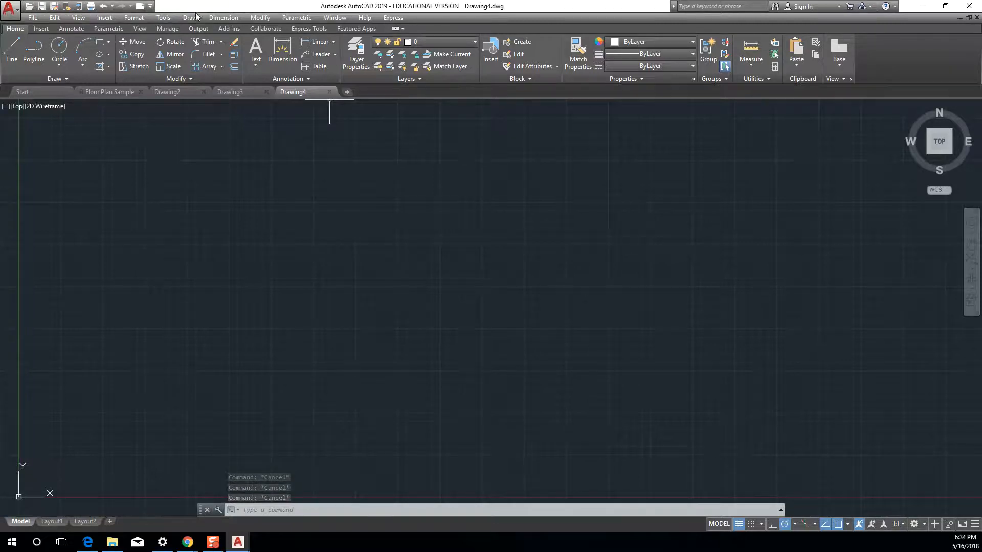
Examine the commands offered by the menu bar, from File, Edit and View through Dimension and Express
click(33, 18)
click(33, 18)
click(53, 19)
click(54, 18)
click(78, 17)
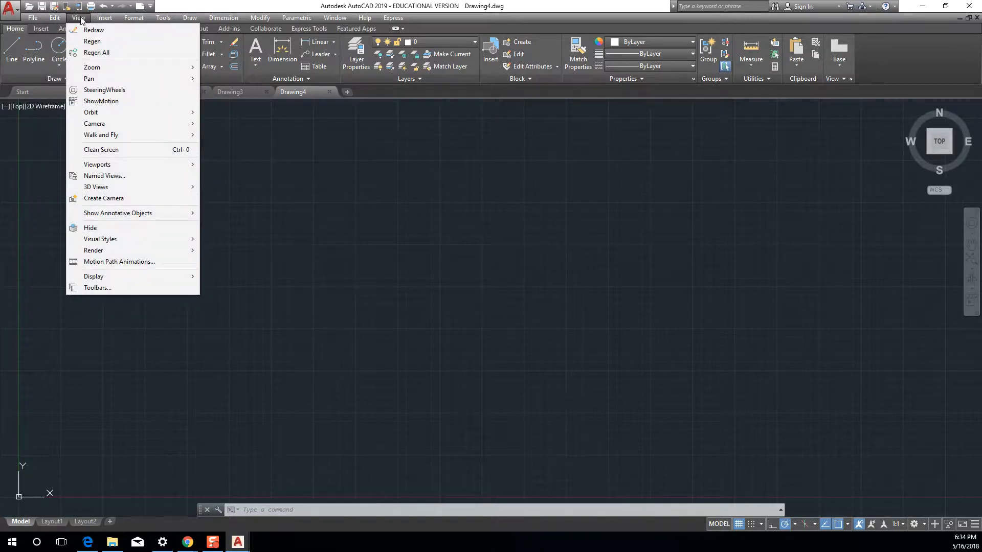
mouse_move(104, 18)
mouse_move(225, 19)
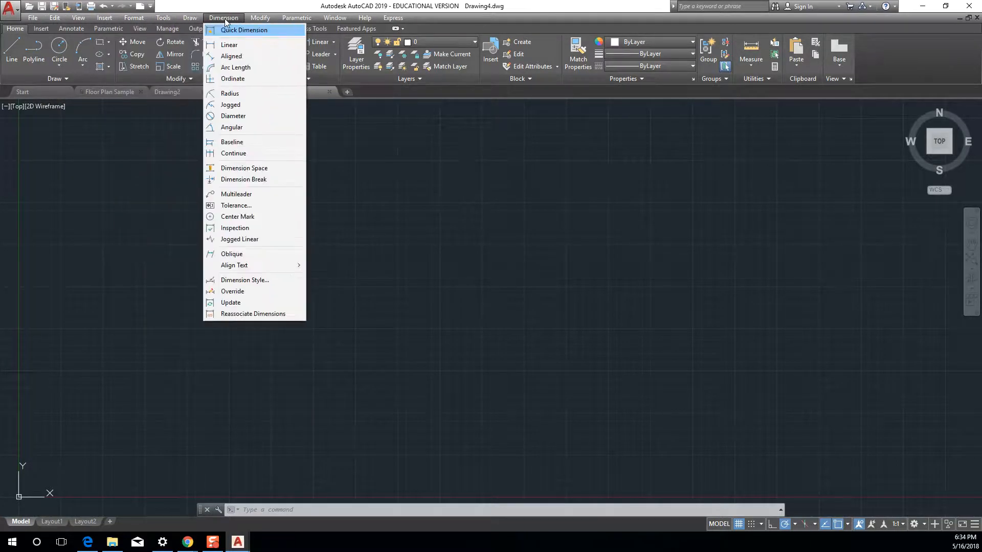
mouse_move(386, 19)
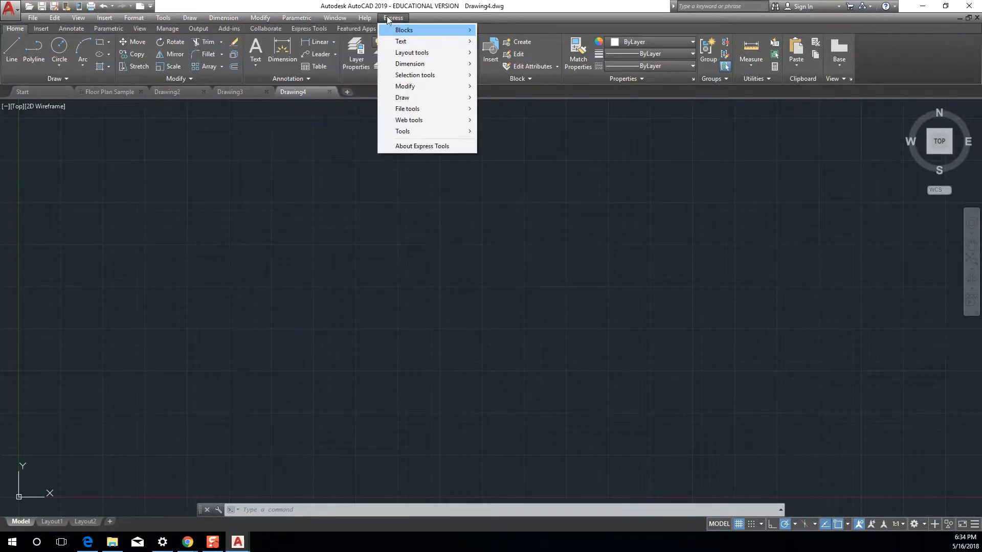
mouse_move(56, 20)
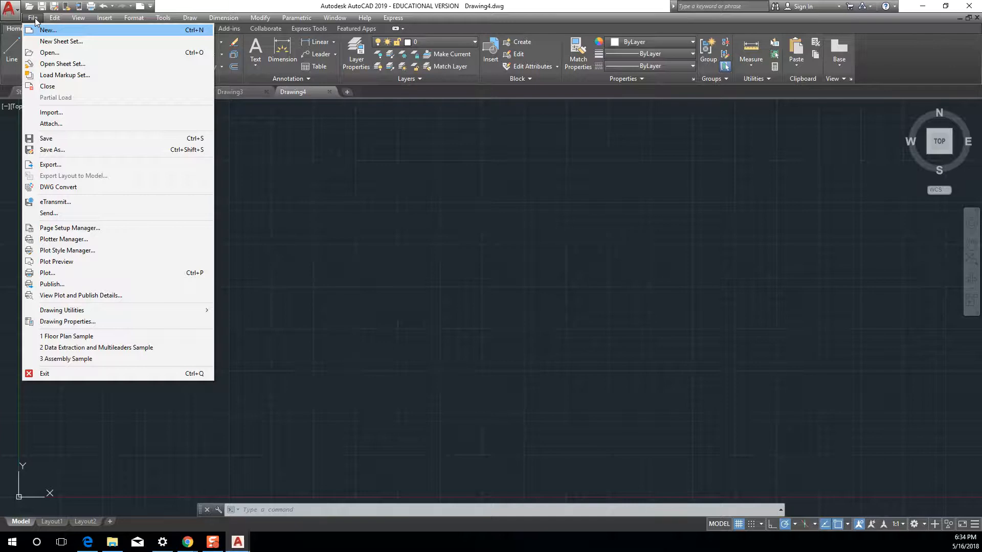
click(36, 19)
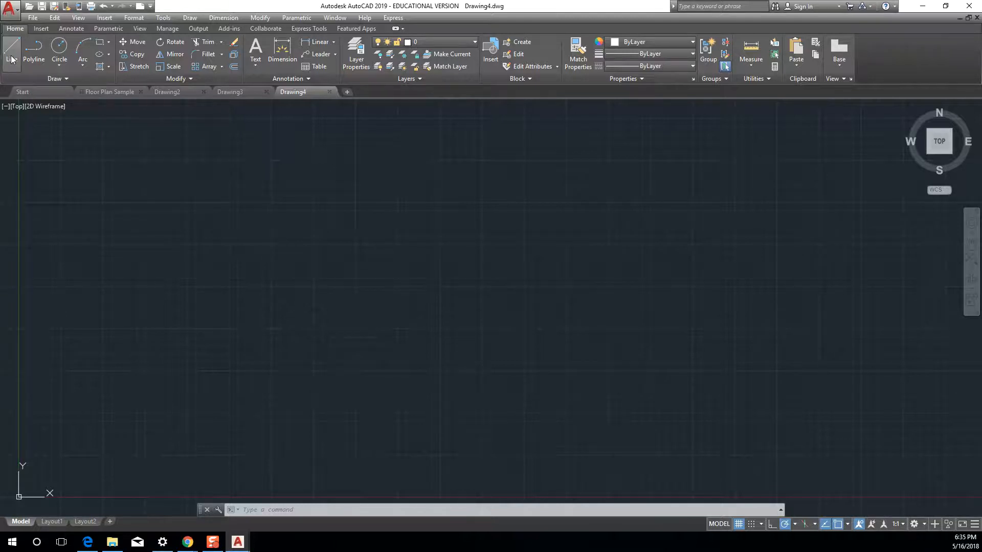
View the Insert and Parametric ribbon tools and compare the Home tools with the Annotate tools
click(40, 30)
click(69, 29)
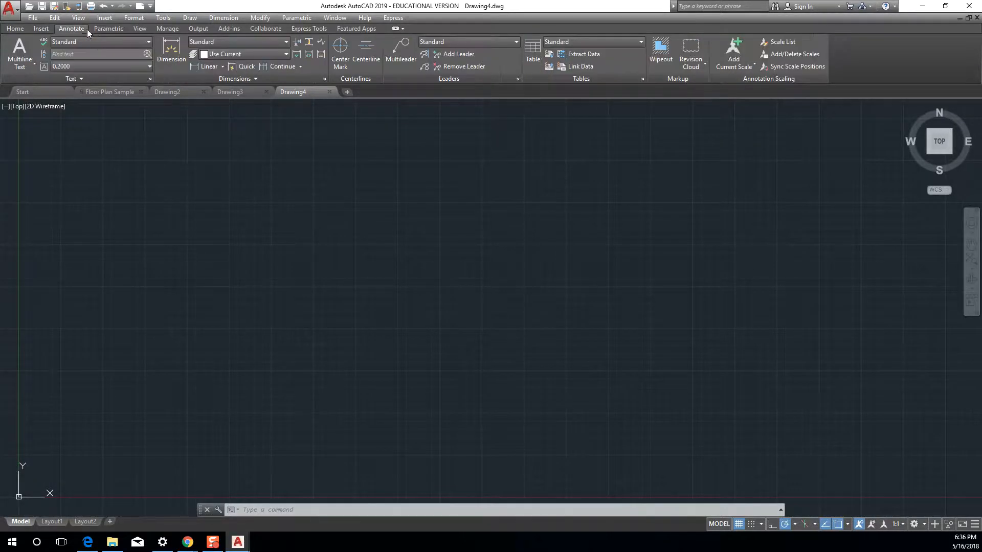
click(99, 29)
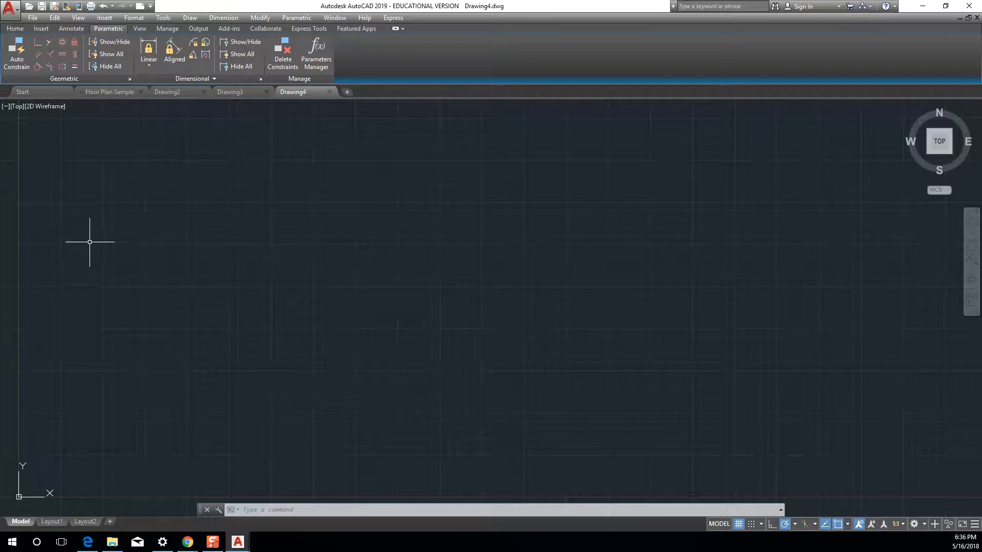
click(15, 29)
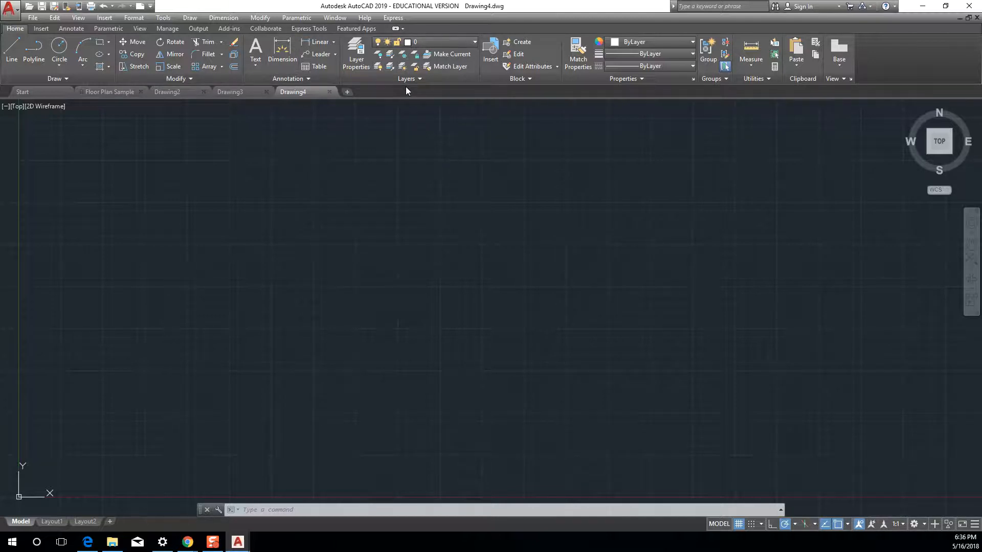
click(71, 29)
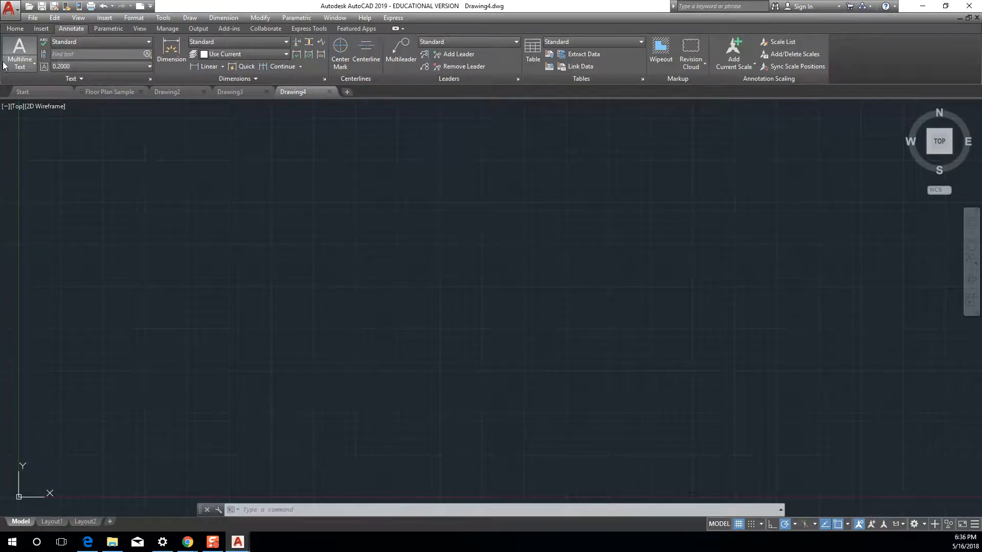
click(13, 29)
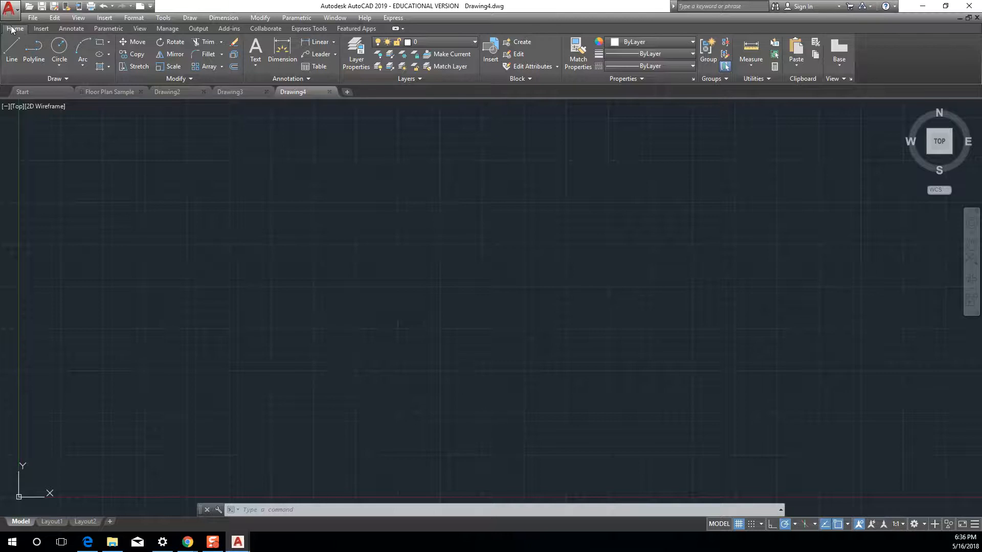
click(72, 29)
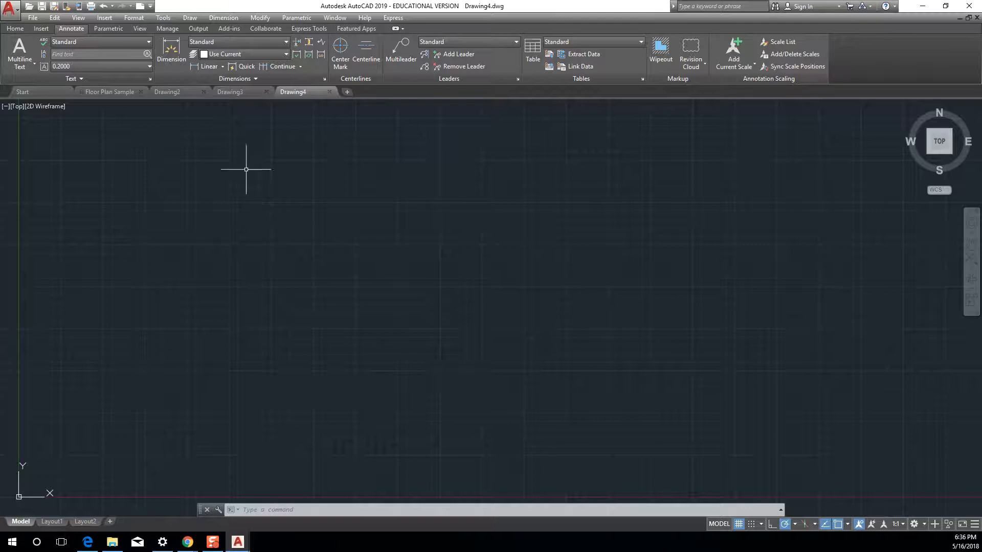
Survey the ribbon tool sets in order: Home, Insert, Annotate, Parametric, View and Manage
click(16, 29)
click(41, 29)
click(72, 29)
click(100, 28)
click(139, 28)
click(166, 28)
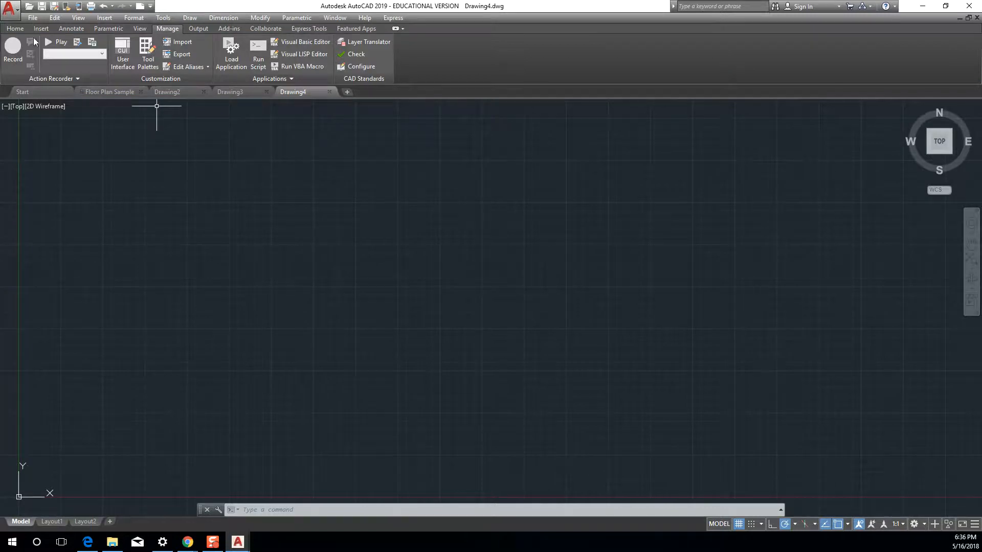
Draw a zigzag of four connected line segments in Drawing4, with the last segment crossing the second
click(15, 30)
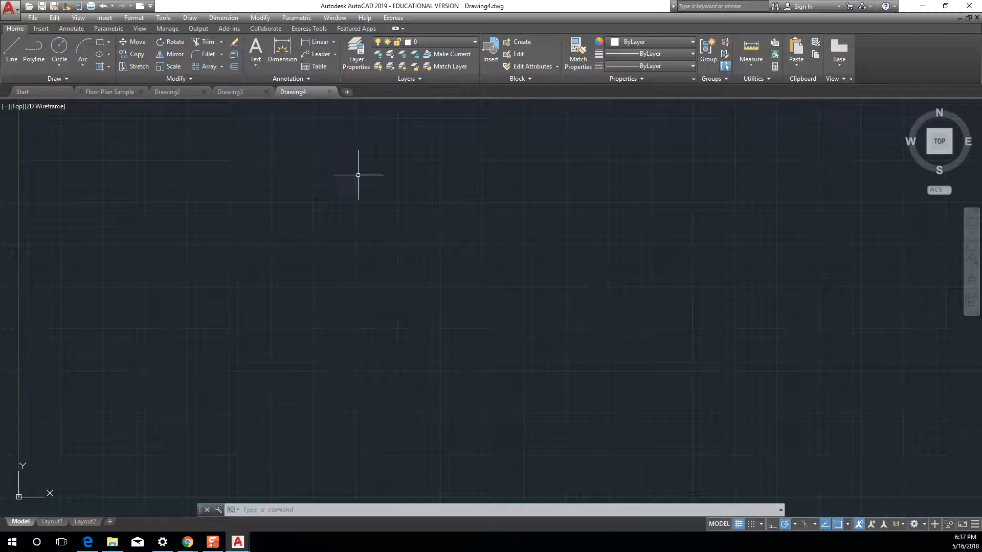
click(15, 54)
click(259, 146)
click(393, 327)
click(605, 211)
click(668, 328)
click(310, 156)
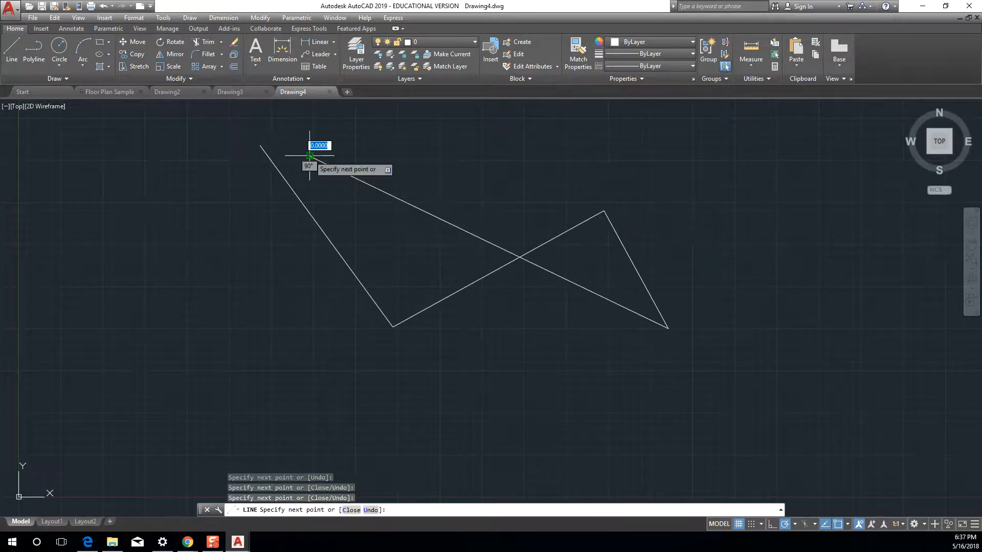
key(Escape)
key(Escape)
key(Escape)
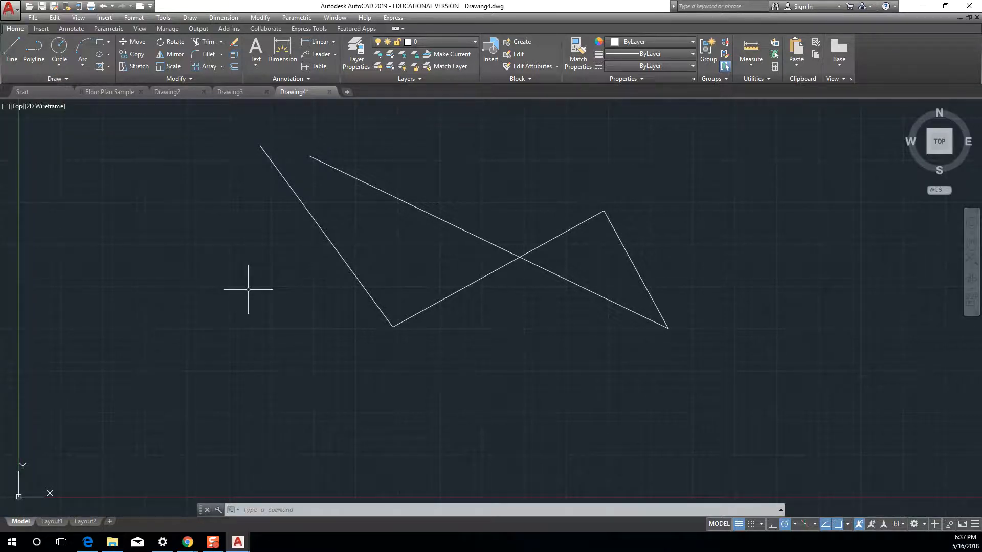
click(304, 512)
text(F)
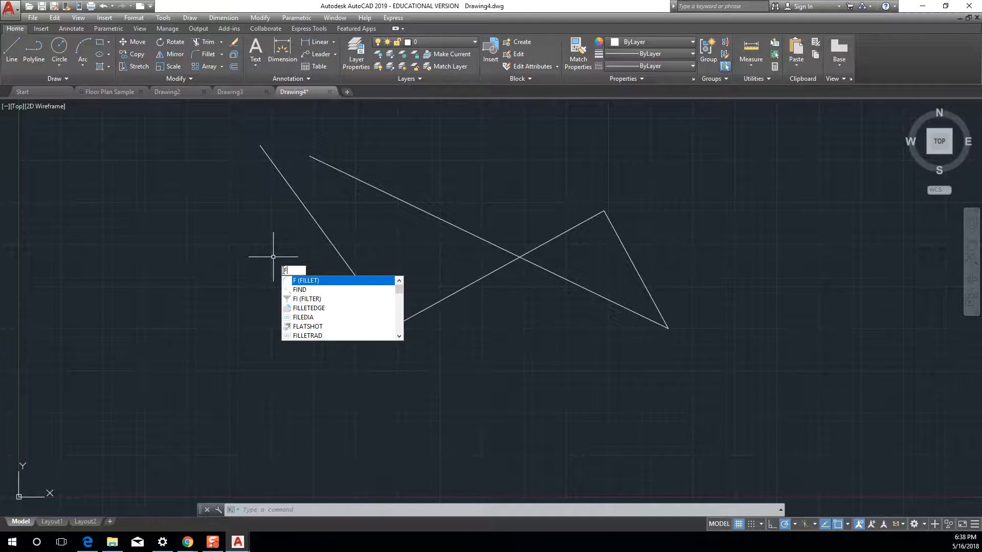
key(BackSpace)
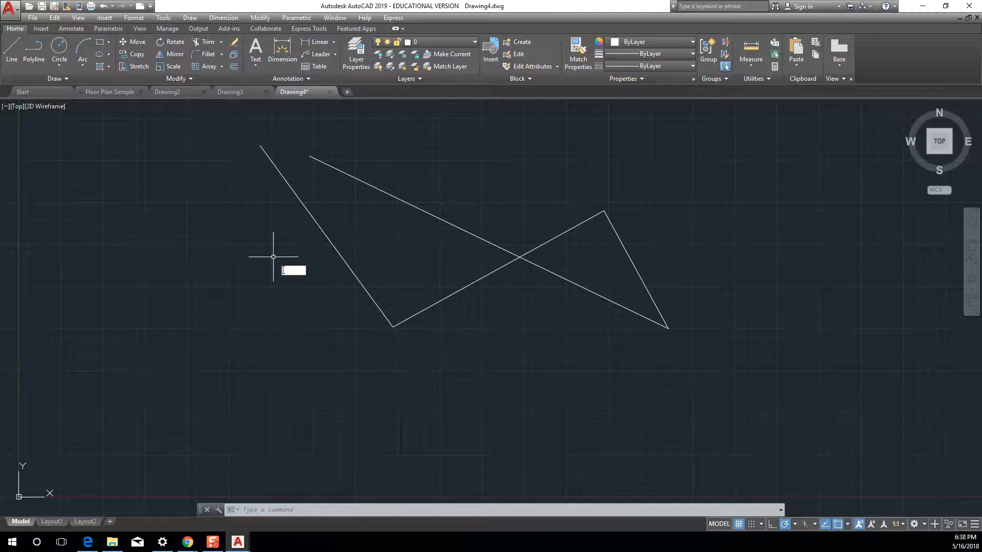
Draw three connected line segments across the existing zigzag with the LINE command, the last one running back up past the first line
text(LINE)
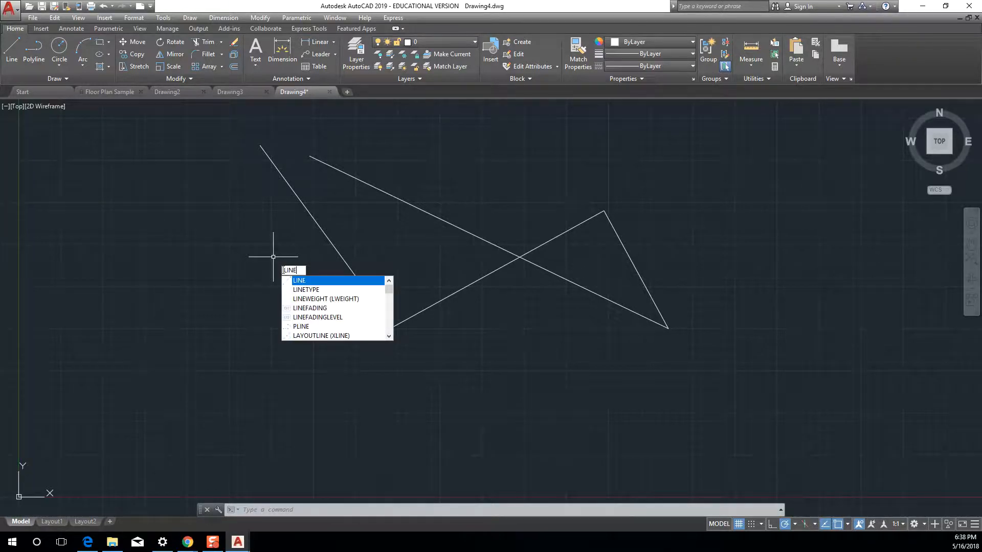
key(Return)
click(282, 269)
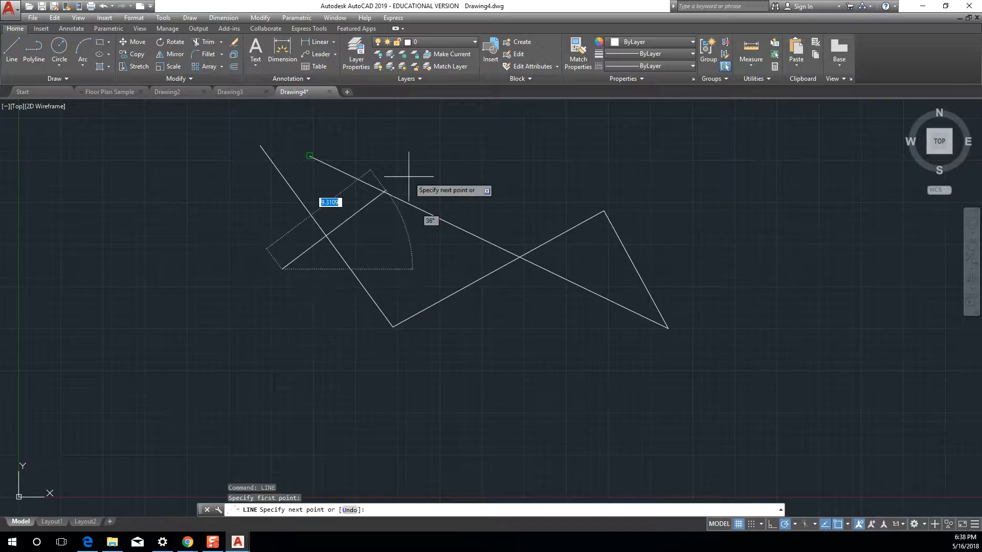
click(458, 158)
click(496, 313)
click(249, 178)
key(Return)
key(Escape)
key(Escape)
key(Escape)
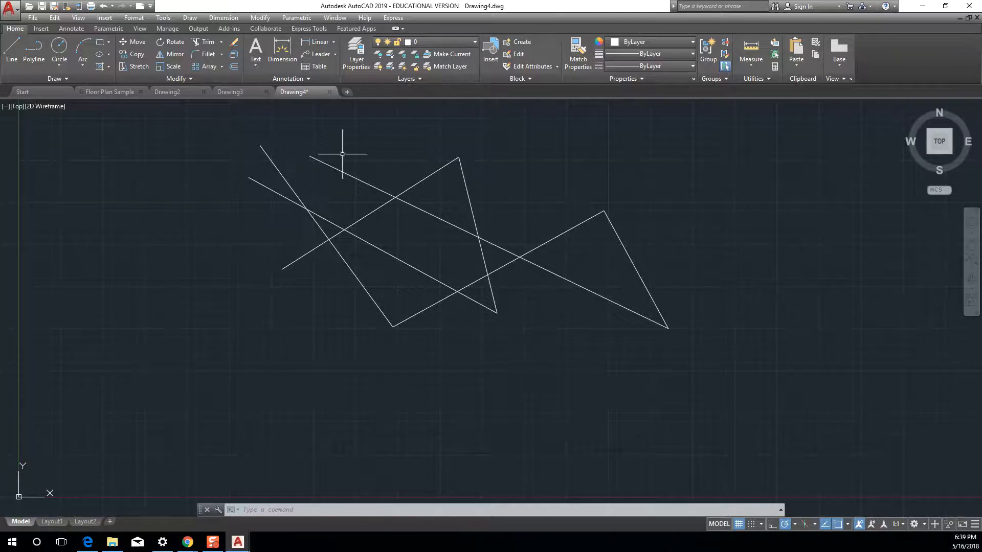
View the Collaborate ribbon tools and return to the Home tools
click(260, 30)
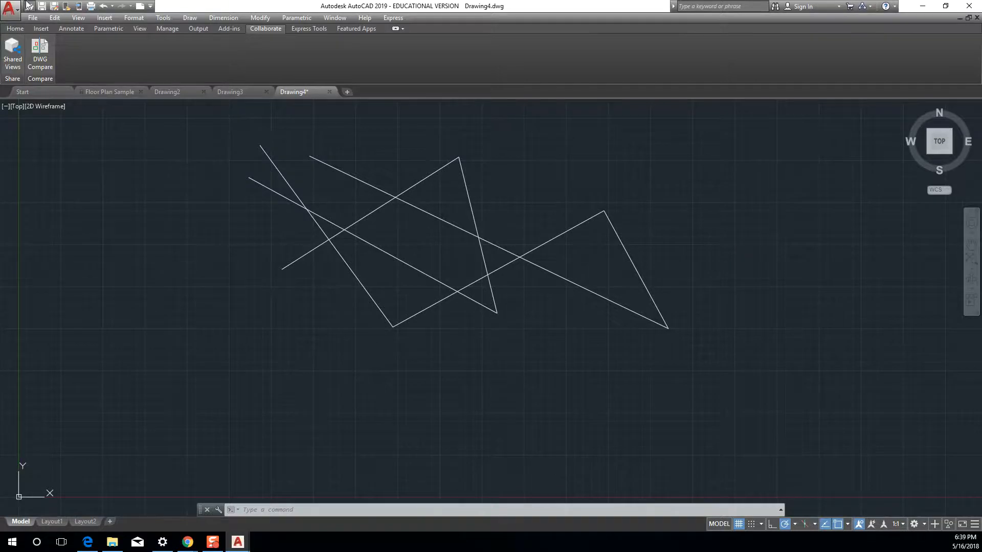
click(21, 28)
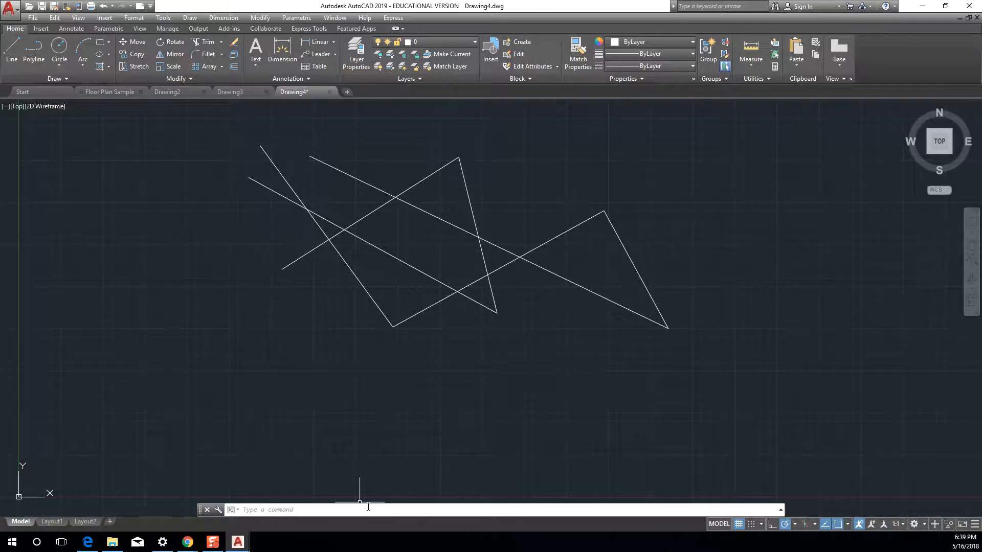
Close the ribbon with the RIBBONCLOSE command and restore it with the RIBBON command
text(ribbonclose)
key(Return)
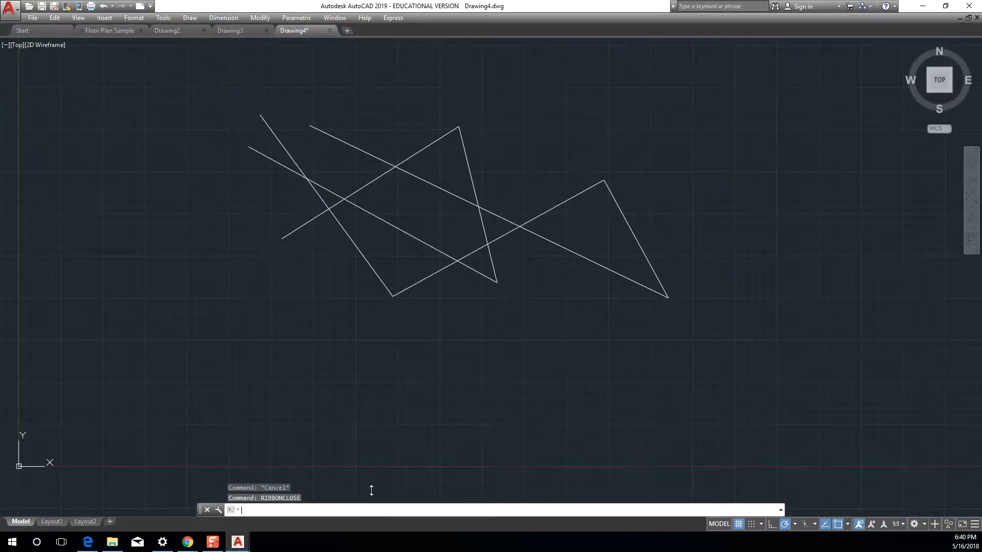
mouse_move(246, 32)
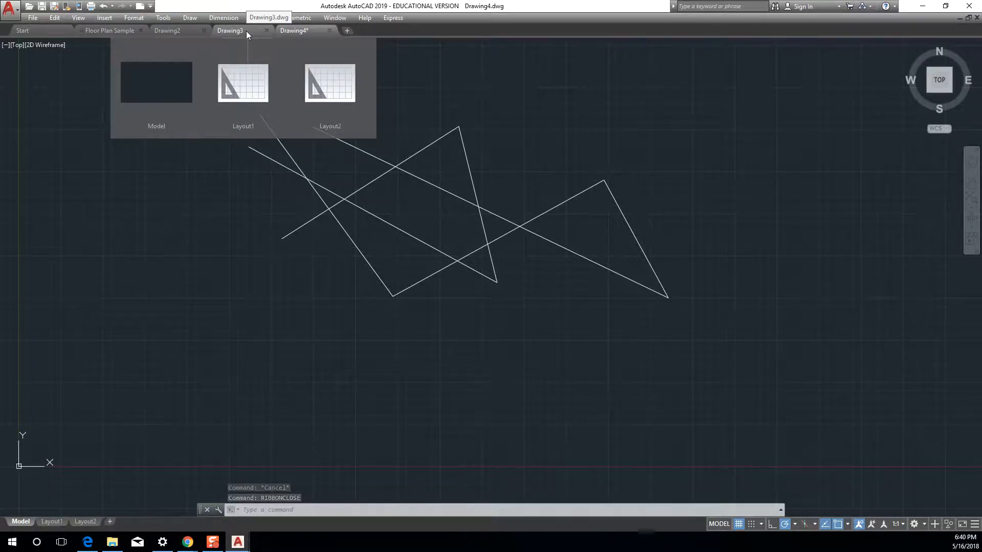
text(RIBBON)
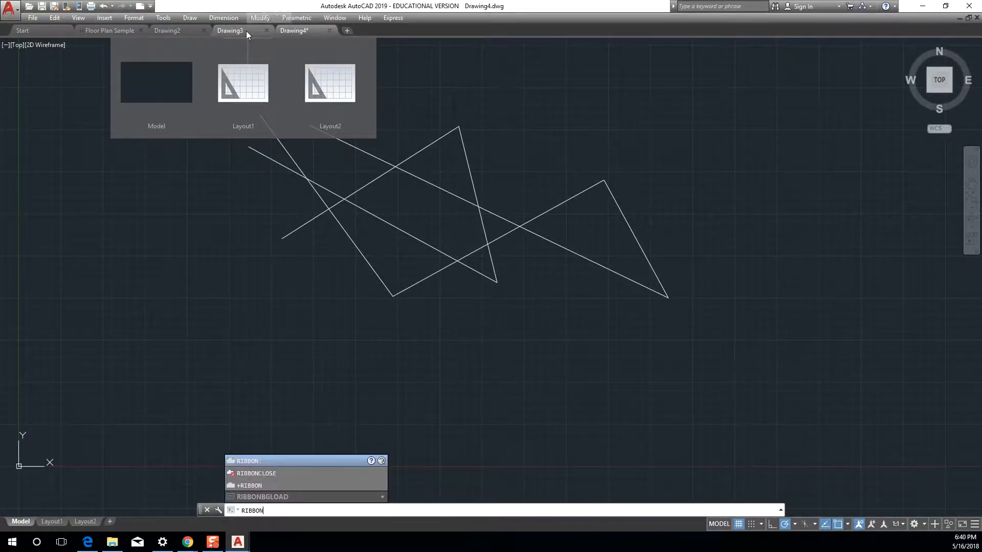
key(Return)
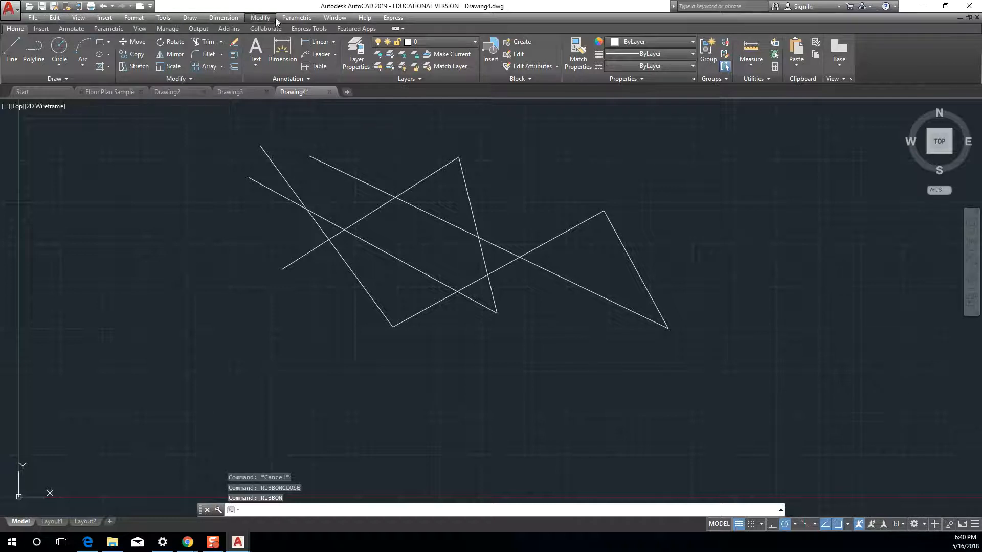
Hide the menu bar through the Quick Access Toolbar customization and show it again
click(150, 6)
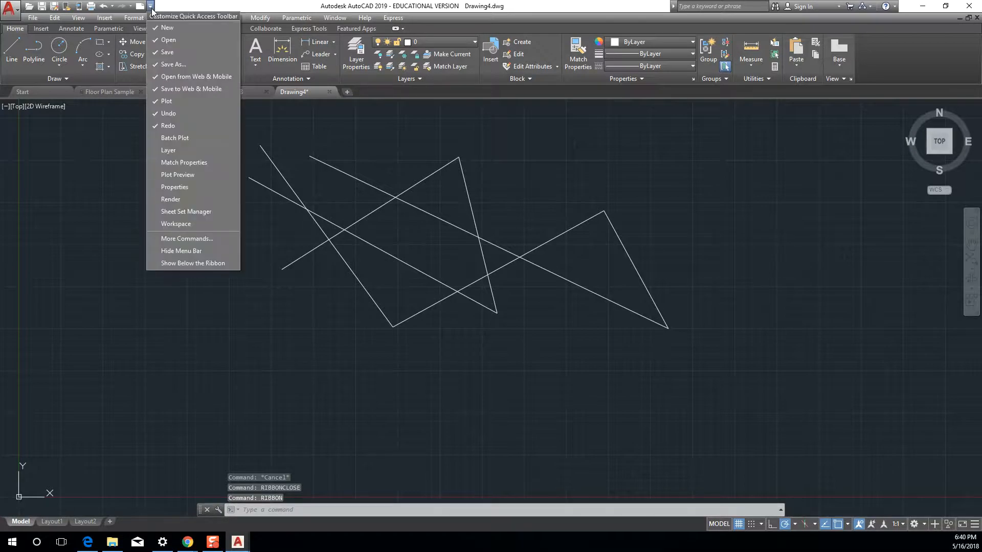
click(194, 251)
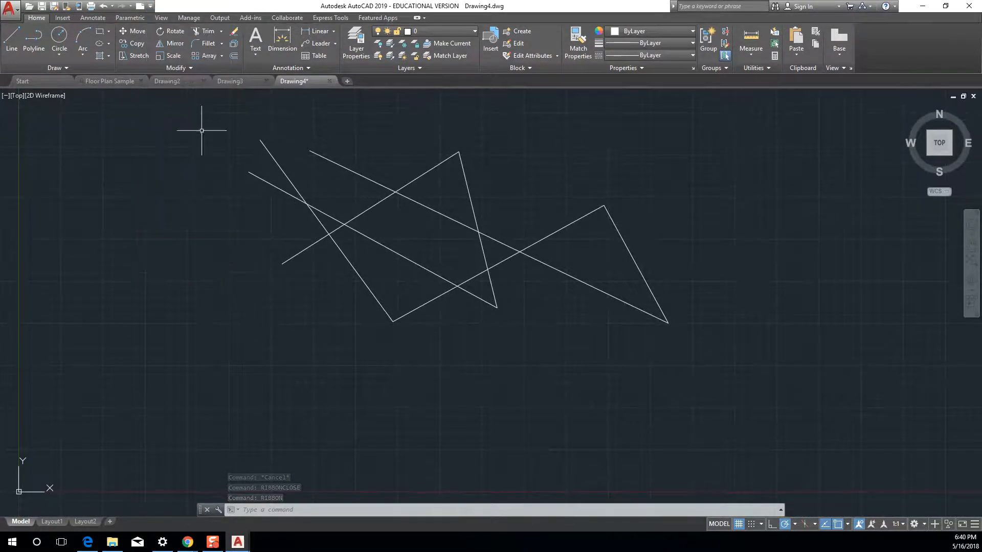
click(150, 6)
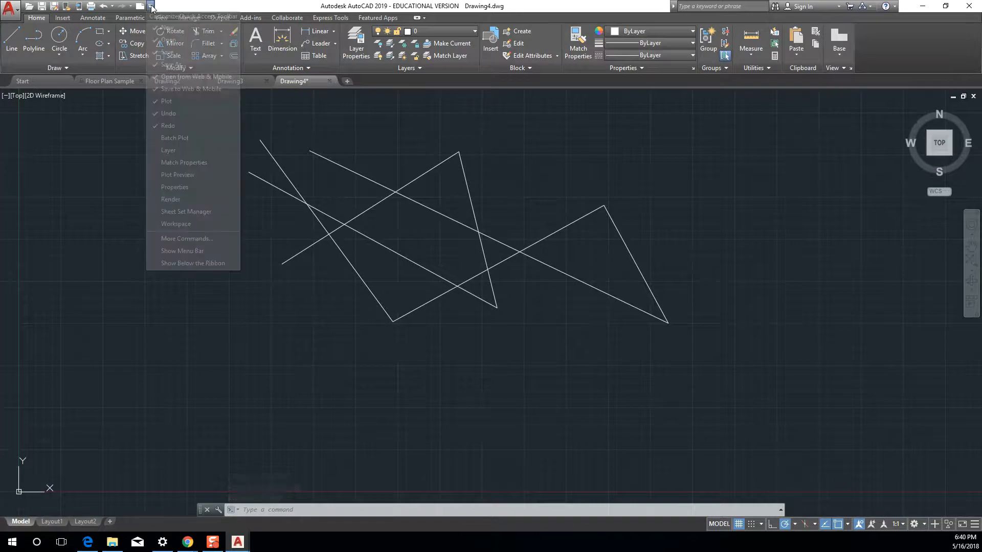
click(199, 251)
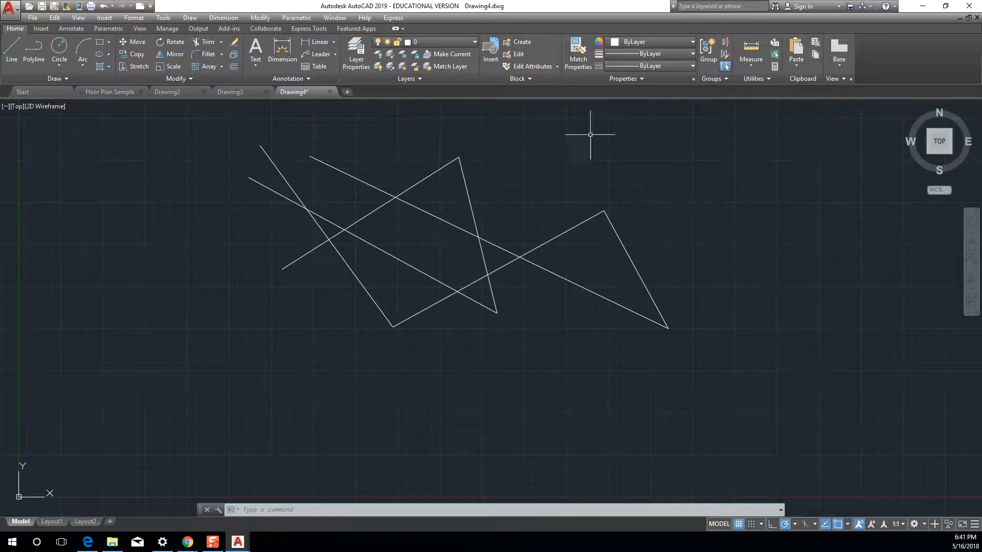
Select all the zigzag lines with a crossing window and delete them
click(747, 133)
click(281, 328)
key(Delete)
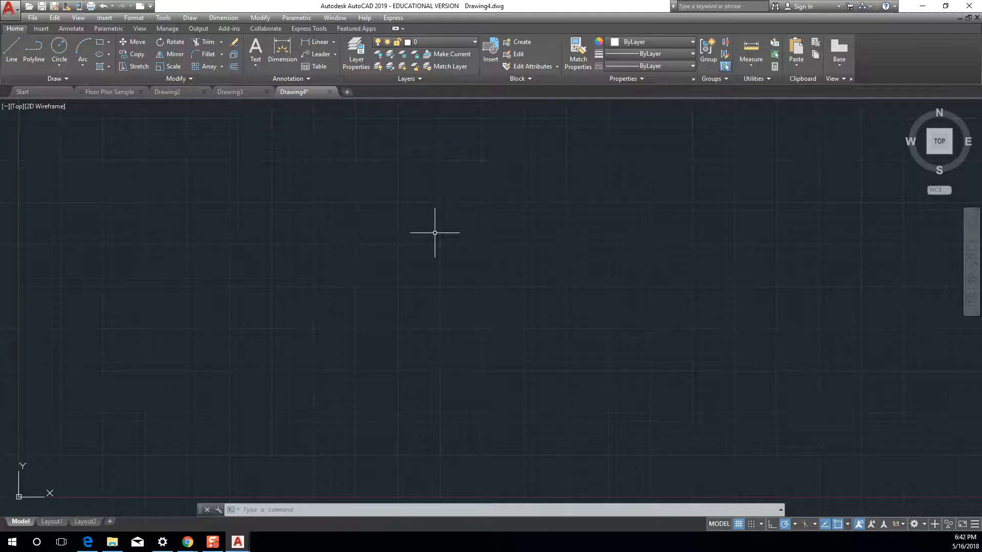
Toggle the drawing grid off and on, and view its Snap and Grid drafting settings
click(738, 524)
right_click(738, 523)
click(741, 510)
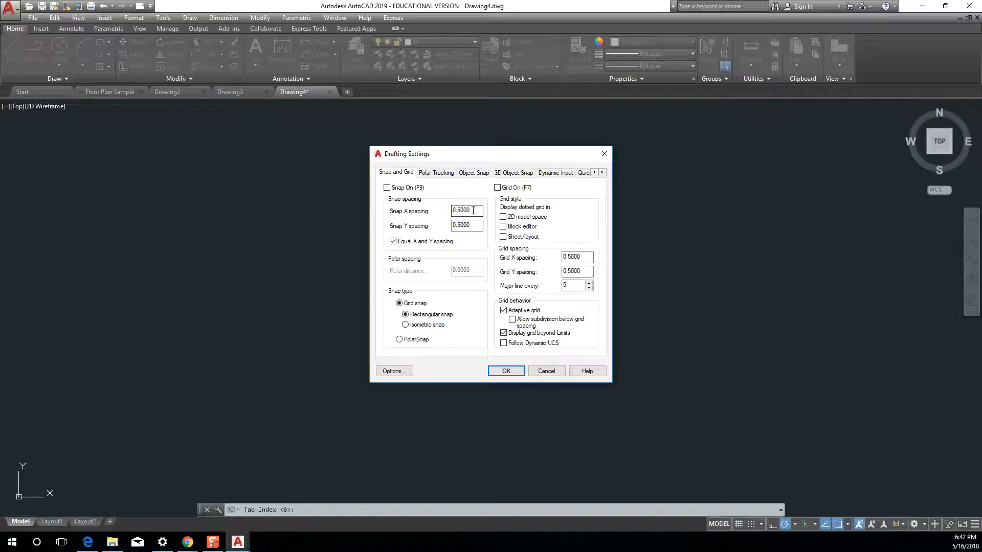
click(604, 154)
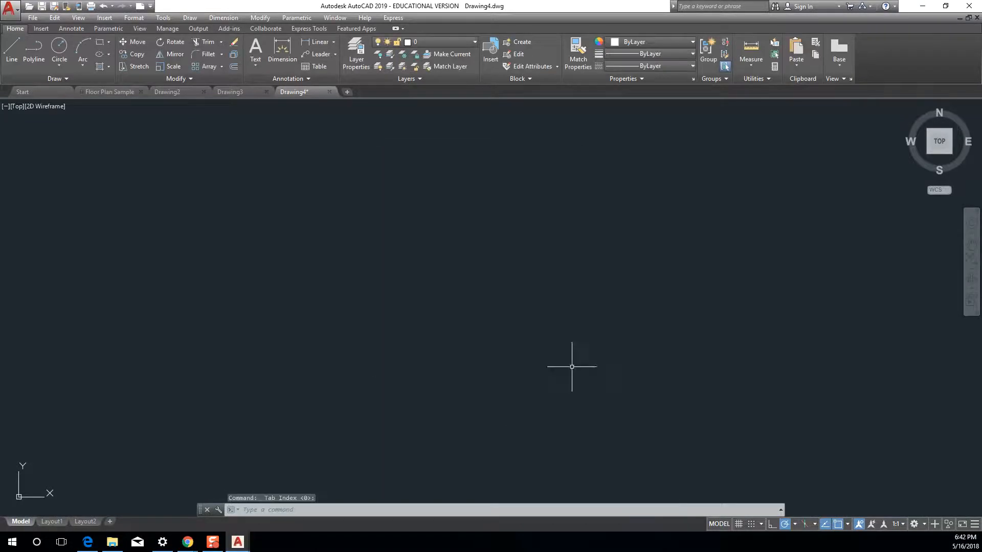
click(739, 524)
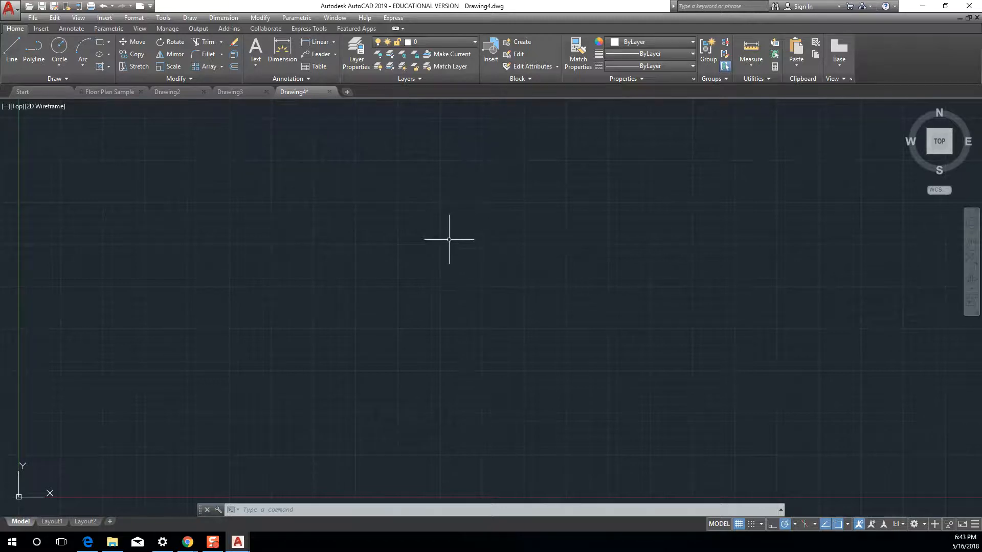
click(738, 523)
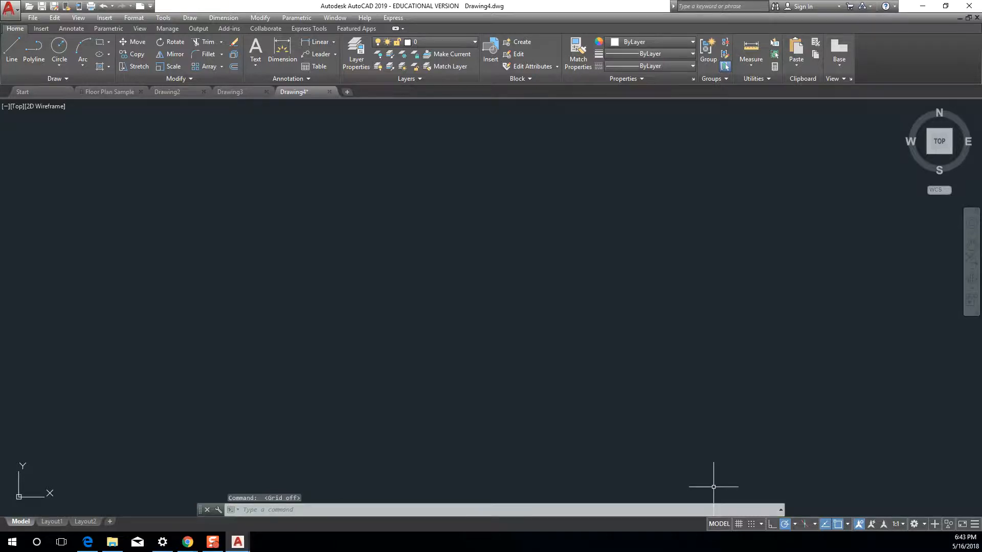
click(739, 525)
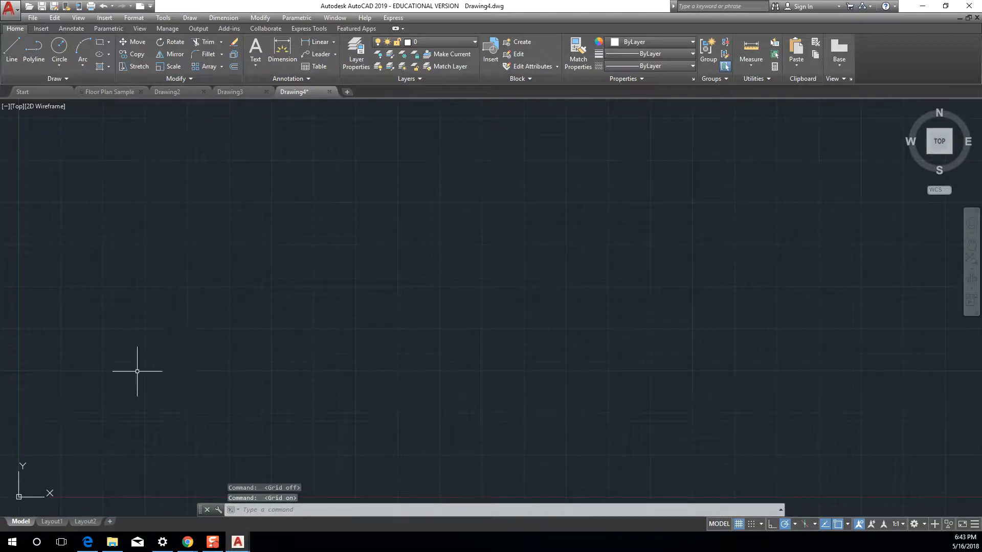
Draw six connected horizontal and vertical line segments forming an open, overlapping outline, starting with a vertical segment about 9 units long
middle_drag(138, 373, 236, 320)
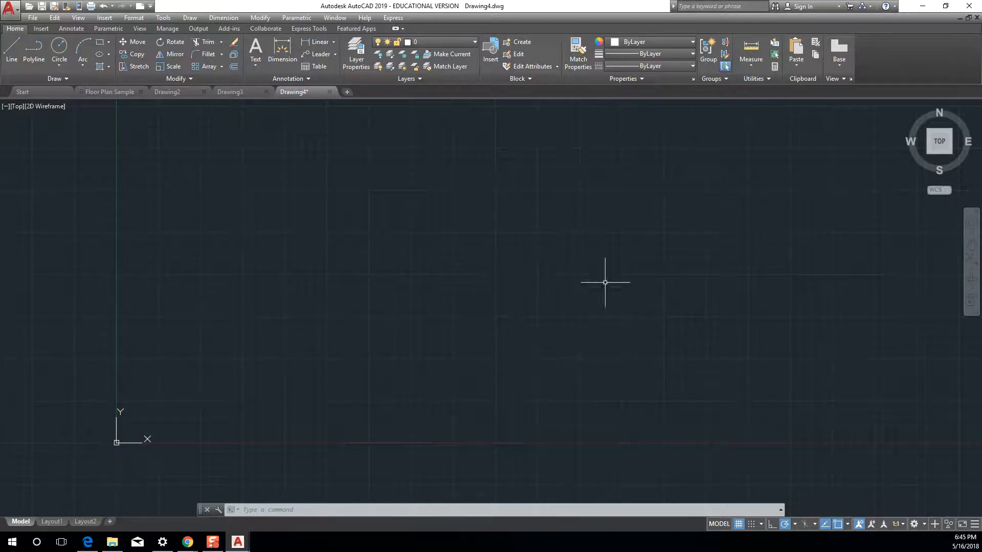
middle_drag(660, 337, 611, 337)
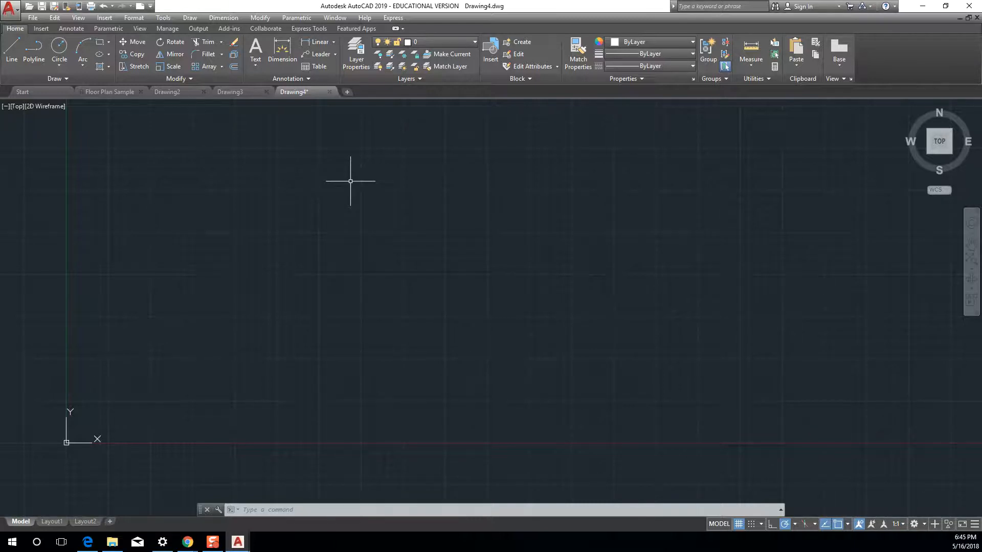
text(line)
key(Return)
click(344, 306)
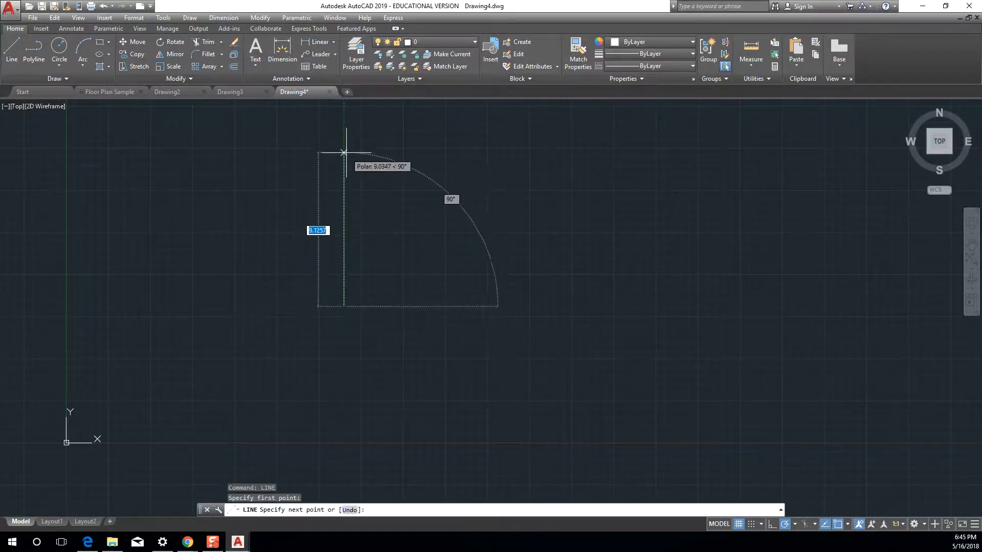
click(343, 148)
click(667, 148)
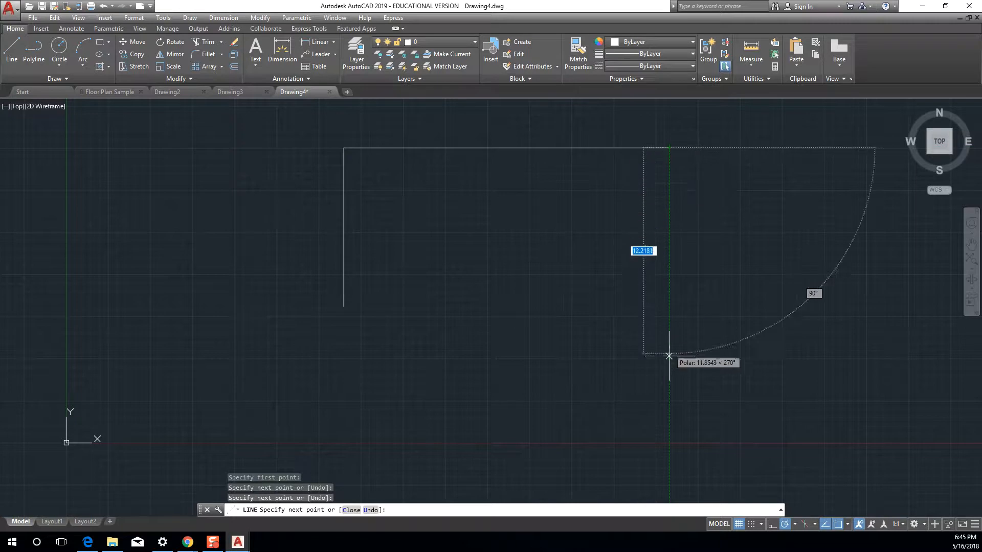
click(668, 388)
click(273, 394)
click(274, 254)
click(515, 255)
key(Escape)
key(Escape)
key(Escape)
key(Escape)
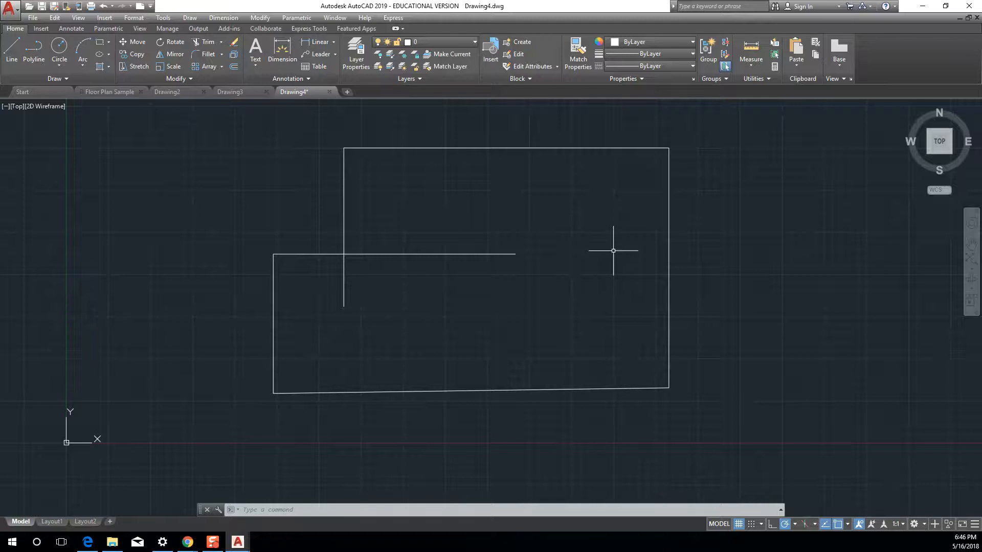
View the outline from the SW Isometric corner, rotate through the neighbouring isometric views and return to the Top view
click(927, 152)
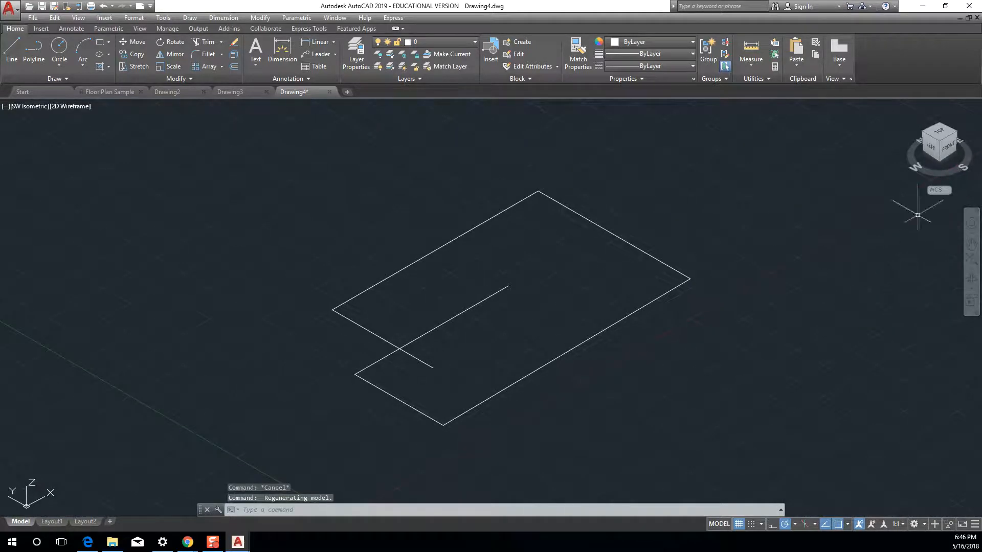
click(954, 138)
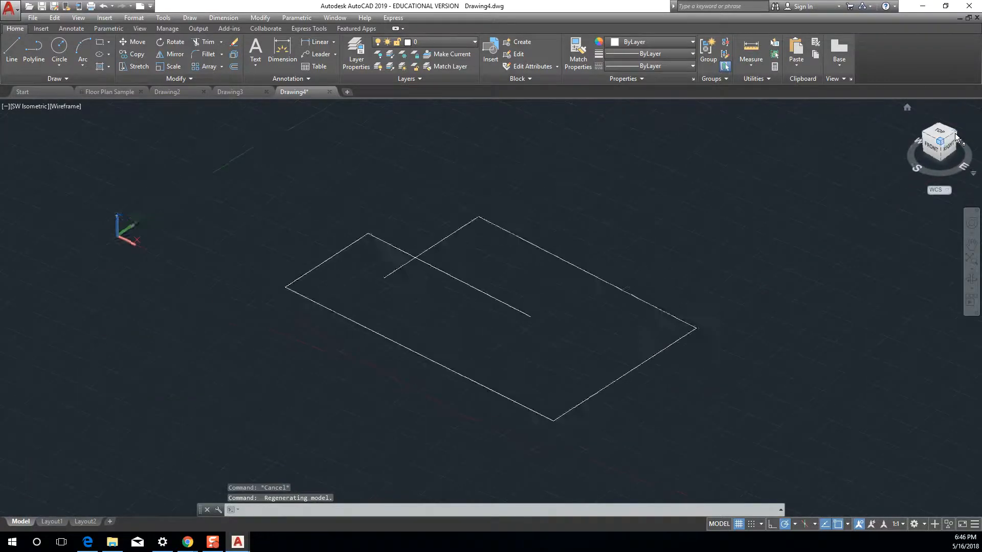
click(955, 137)
click(954, 134)
click(943, 130)
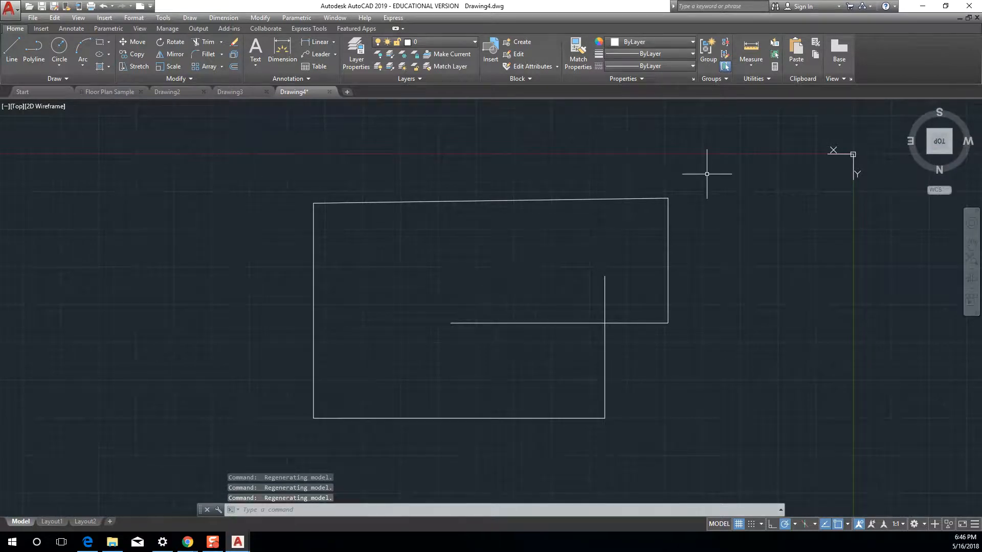
View the outline from the Back, Right and Left sides with the ViewCube, ending in the Top view with east up
click(939, 158)
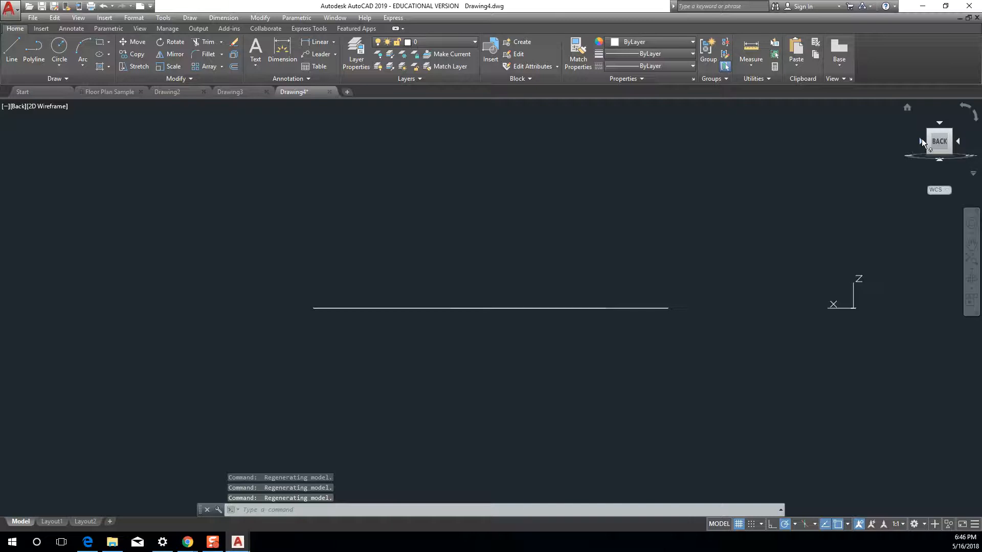
click(921, 140)
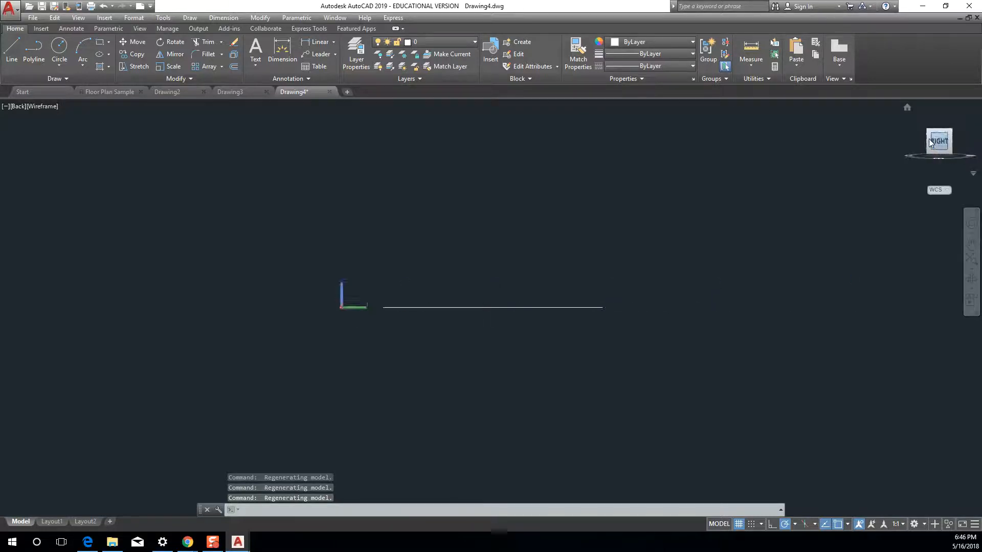
click(940, 124)
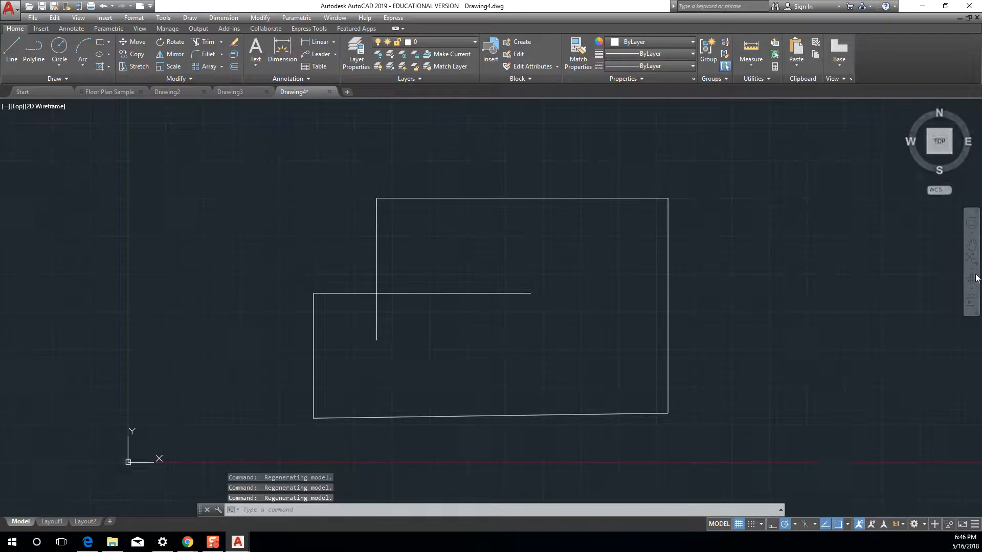
drag(941, 124, 943, 128)
click(941, 124)
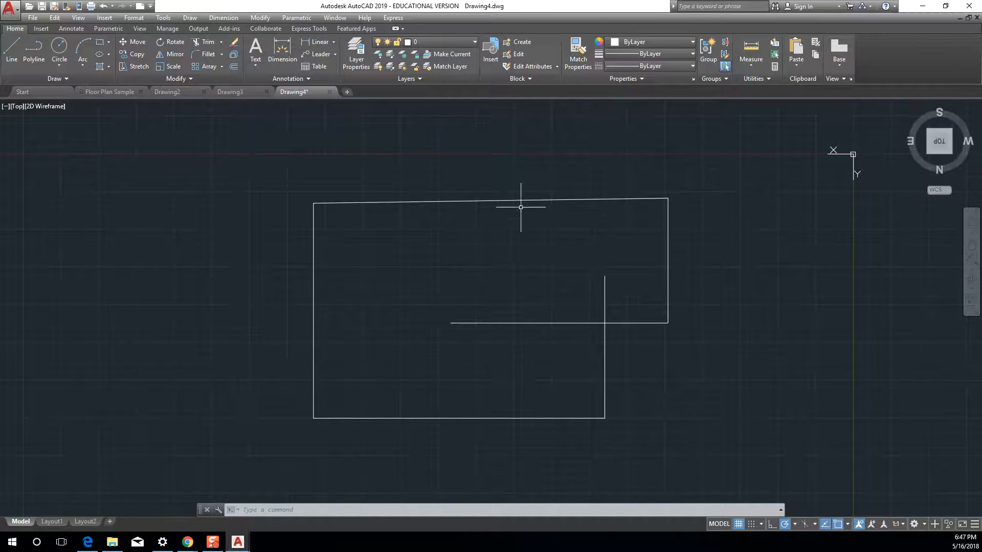
click(955, 142)
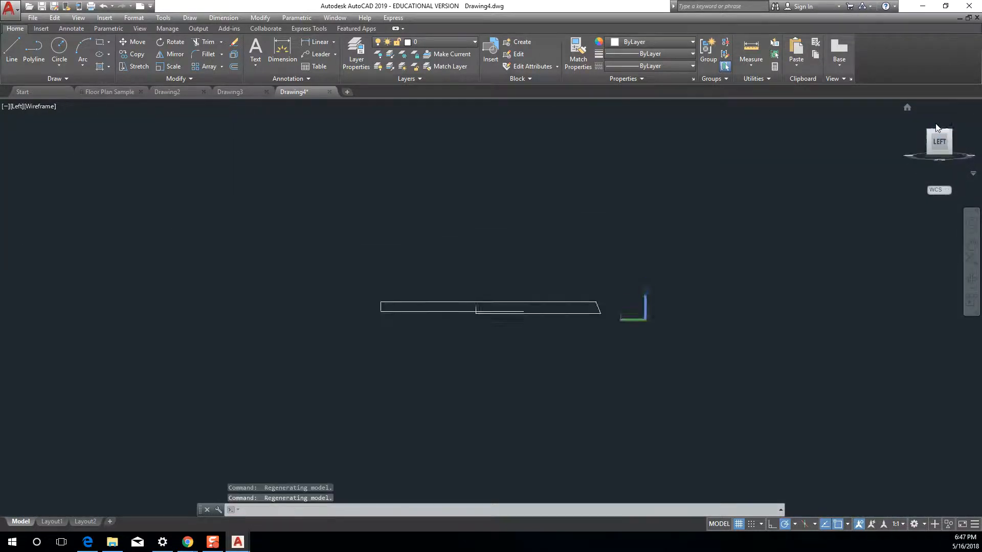
click(935, 124)
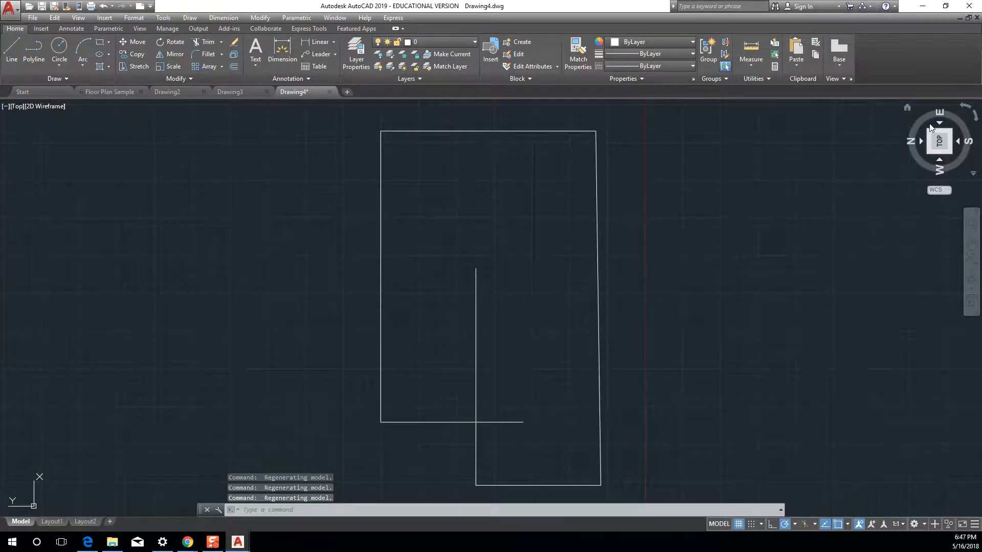
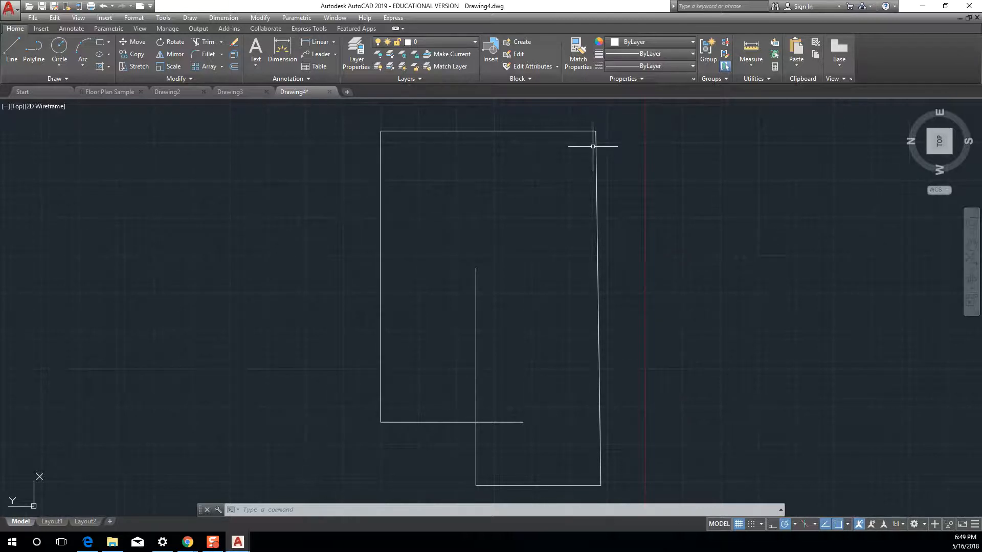
Browse the available visual styles without changing the current one, and restore the preset Top view of the outline
key(Escape)
key(Escape)
key(Escape)
middle_drag(584, 202, 560, 185)
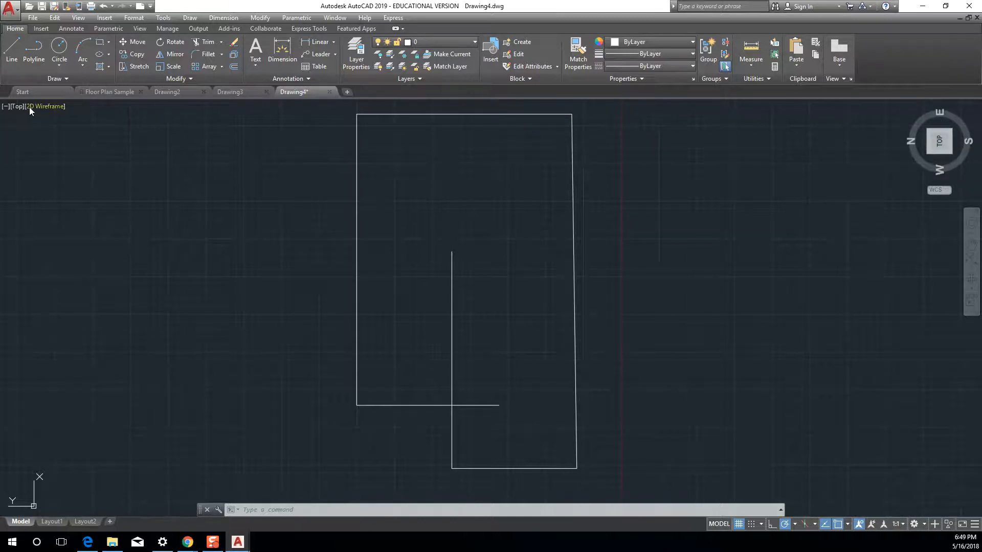
click(42, 106)
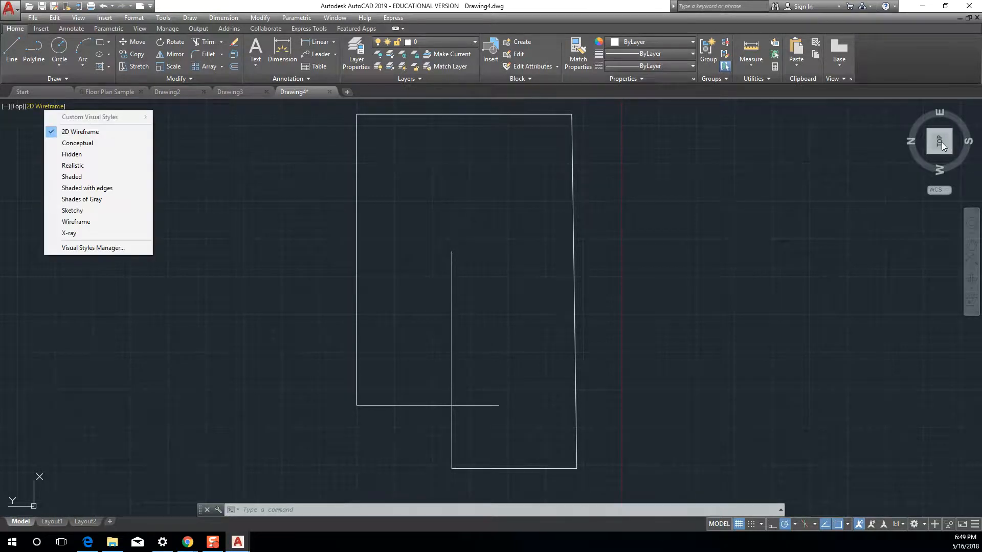
click(893, 190)
key(Escape)
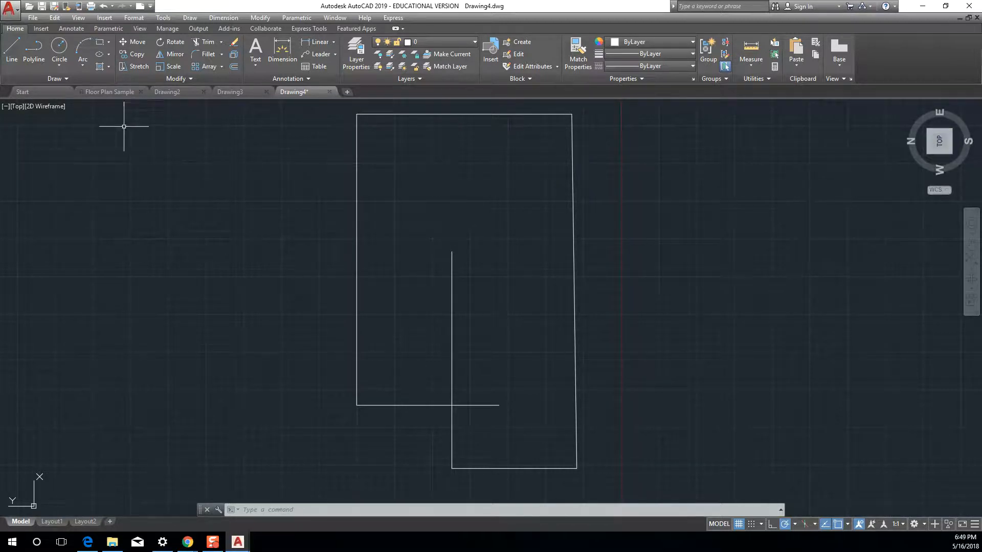
click(16, 106)
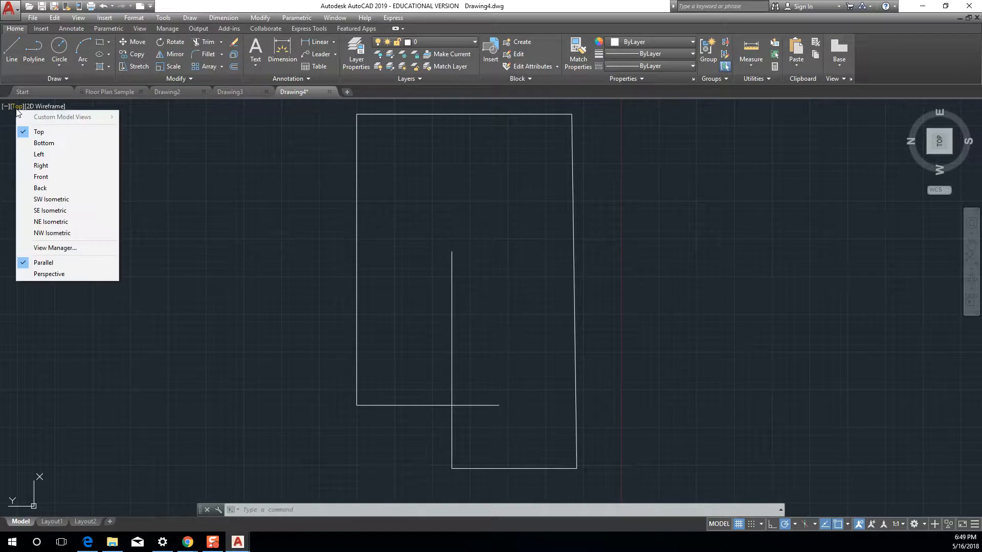
click(42, 132)
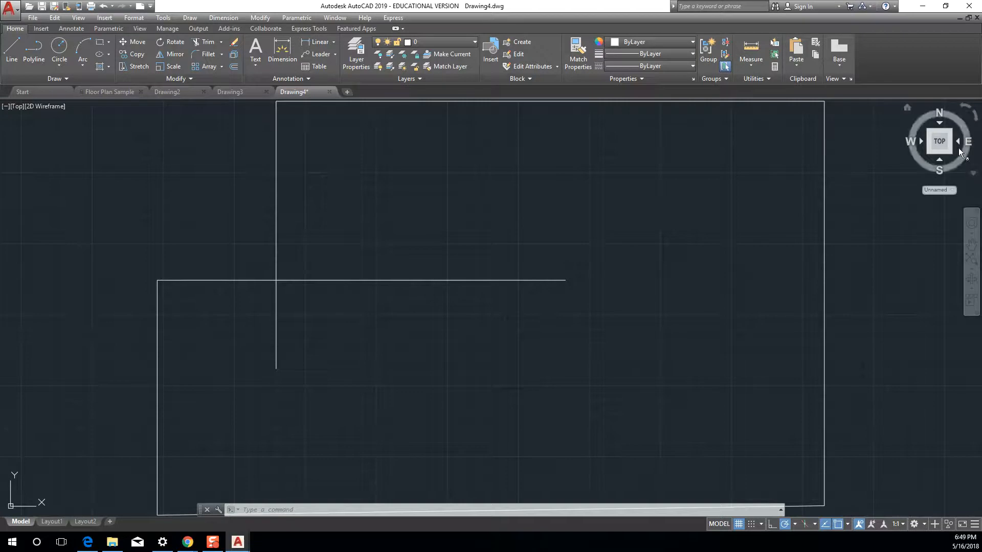
Check the ViewCube options and hide the navigation bar
click(973, 176)
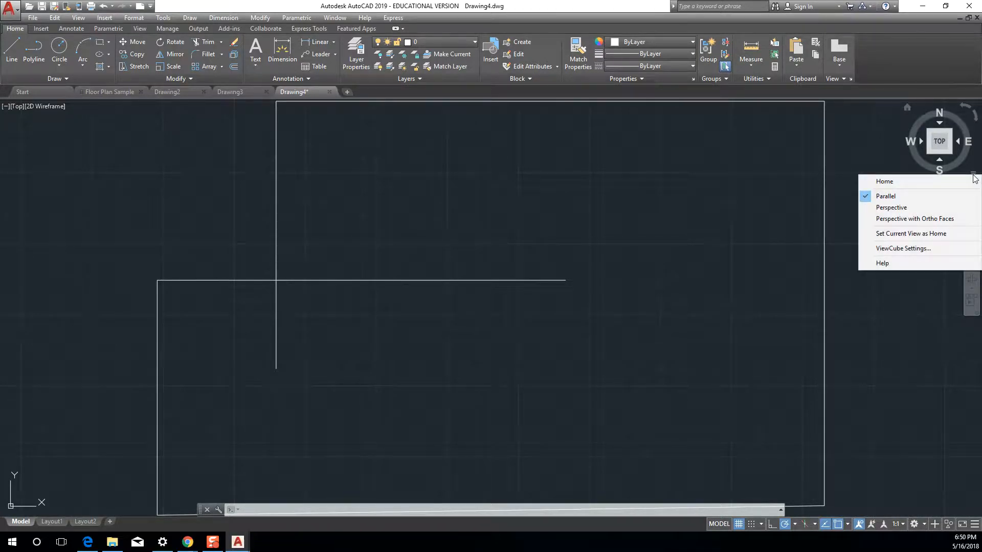
click(835, 157)
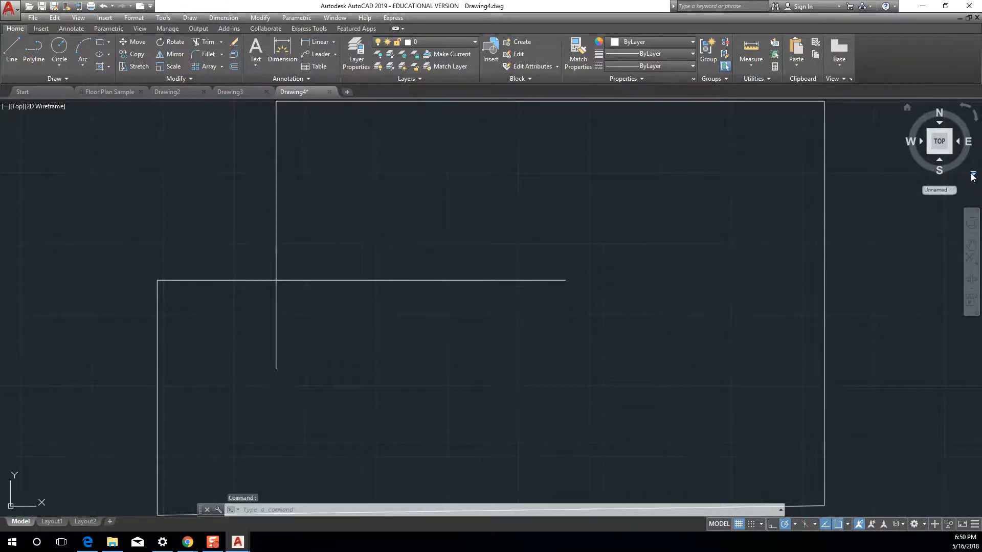
click(977, 213)
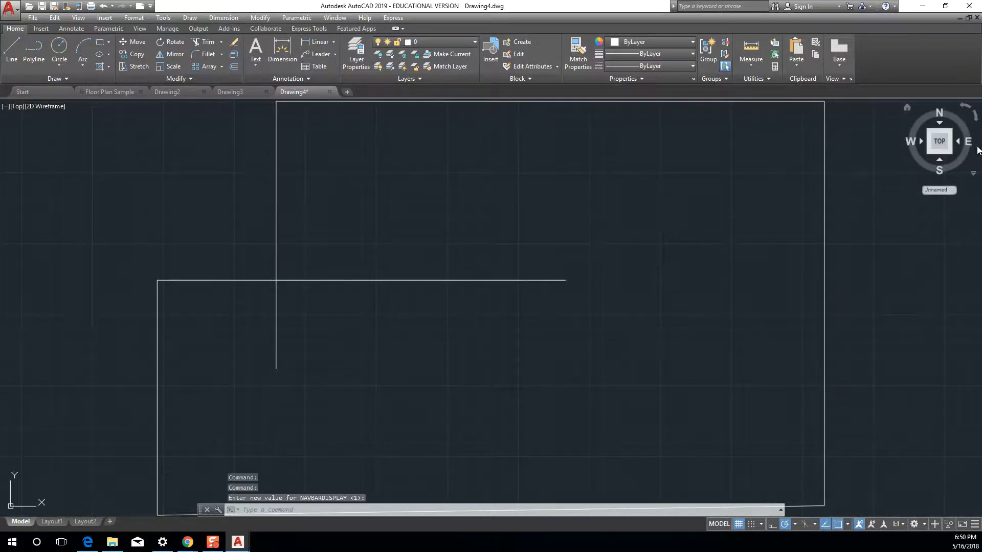
Inspect the ViewCube settings, try turning off automatic sizing, and discard the change
click(973, 173)
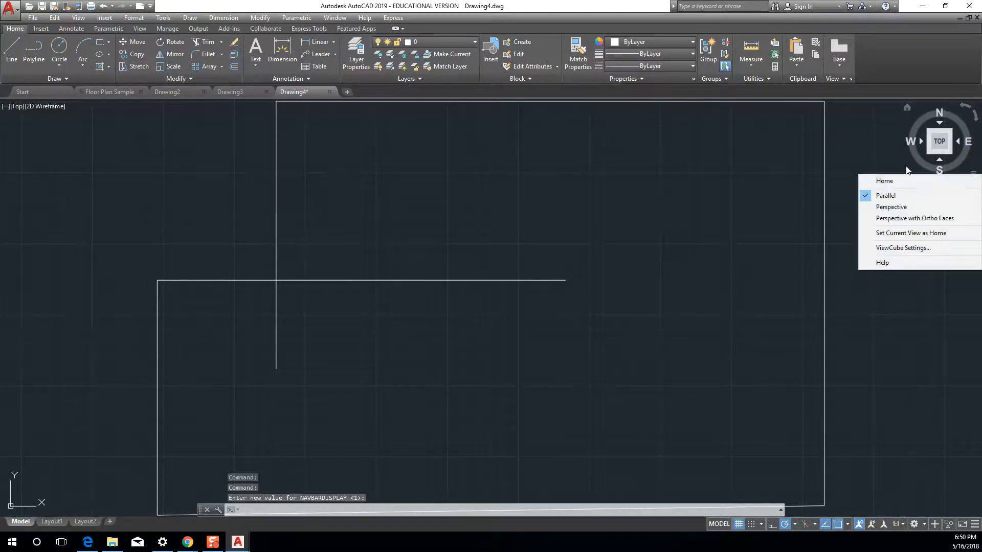
click(893, 247)
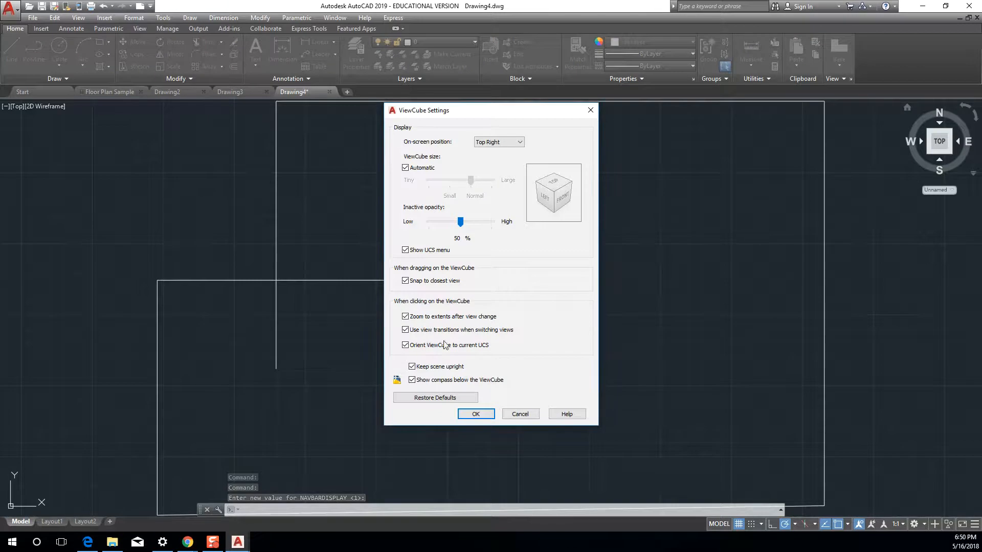
click(406, 170)
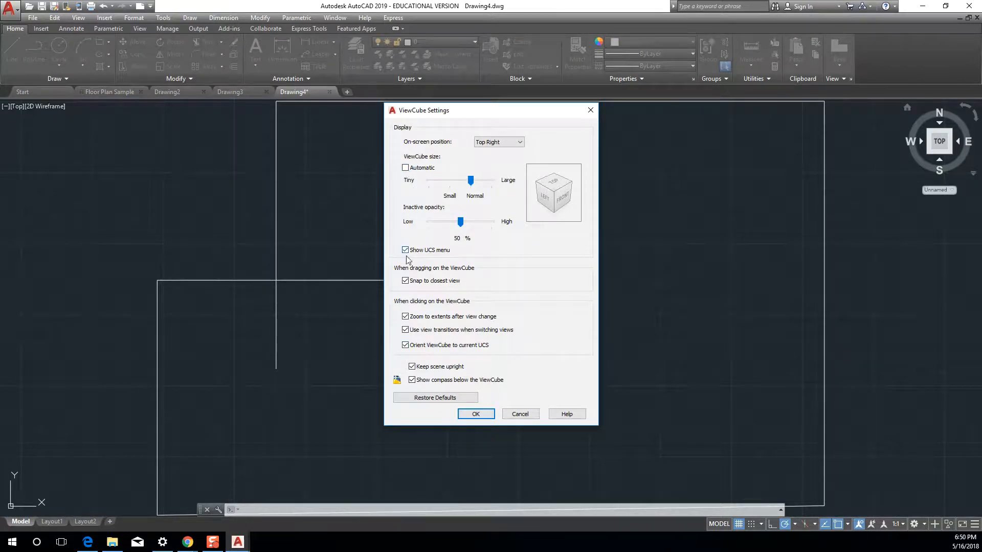
key(Escape)
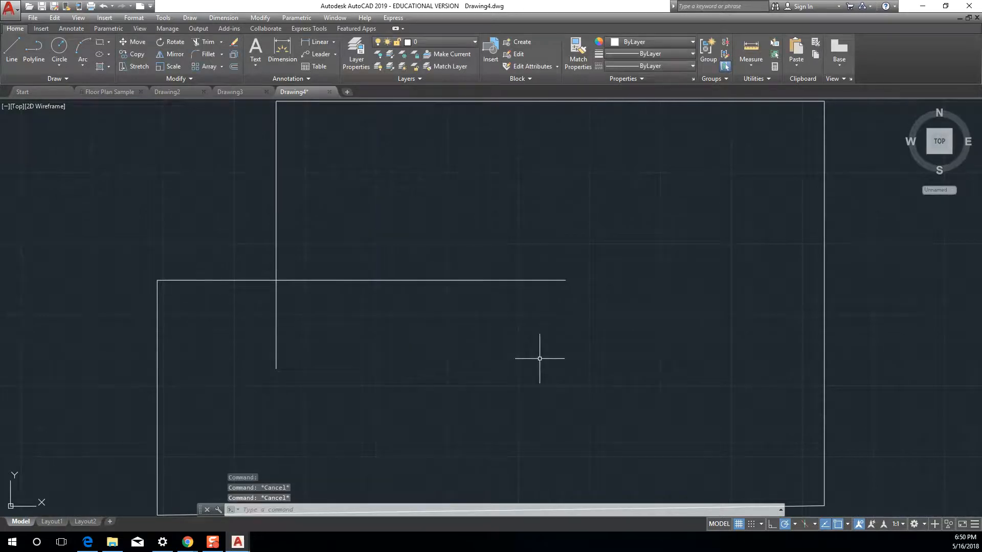
Turn off the ViewCube in 2D by setting DISPLAYVIEWCUBEIN2D to off
text(VIEWC)
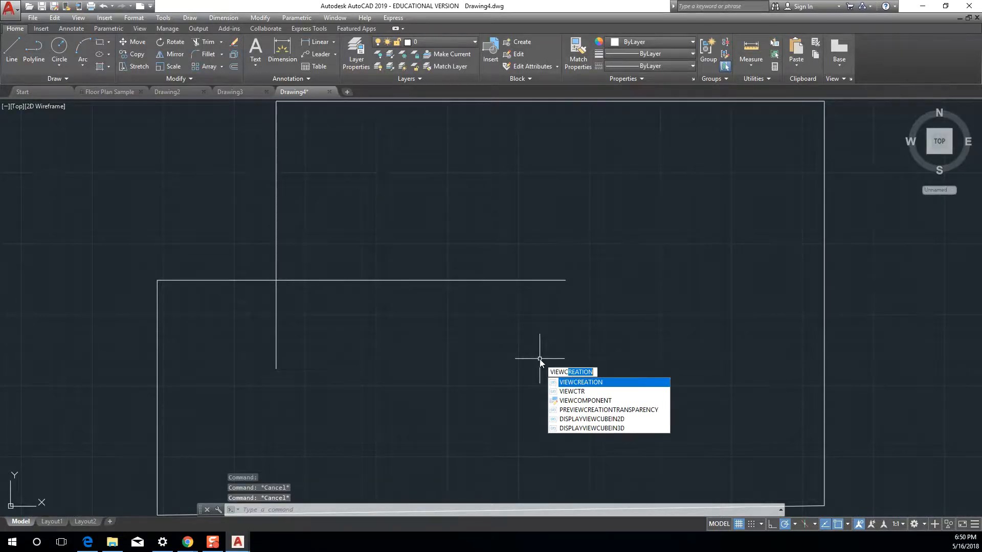
text(ube)
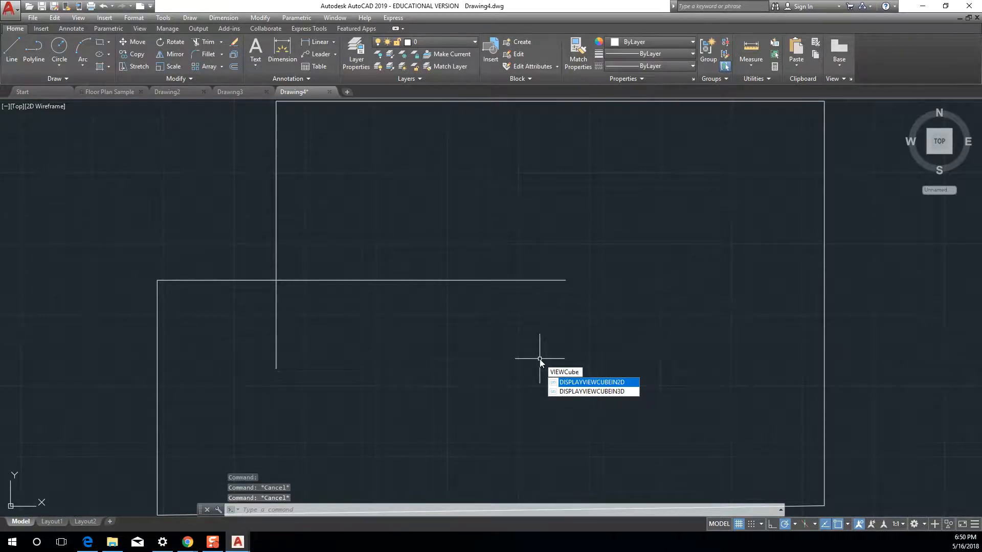
click(598, 384)
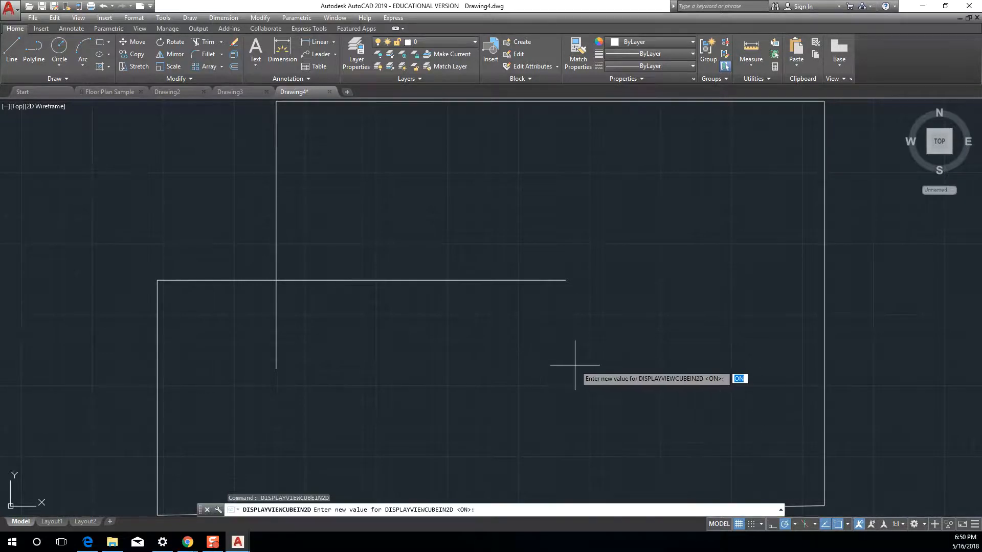
text(off)
key(Return)
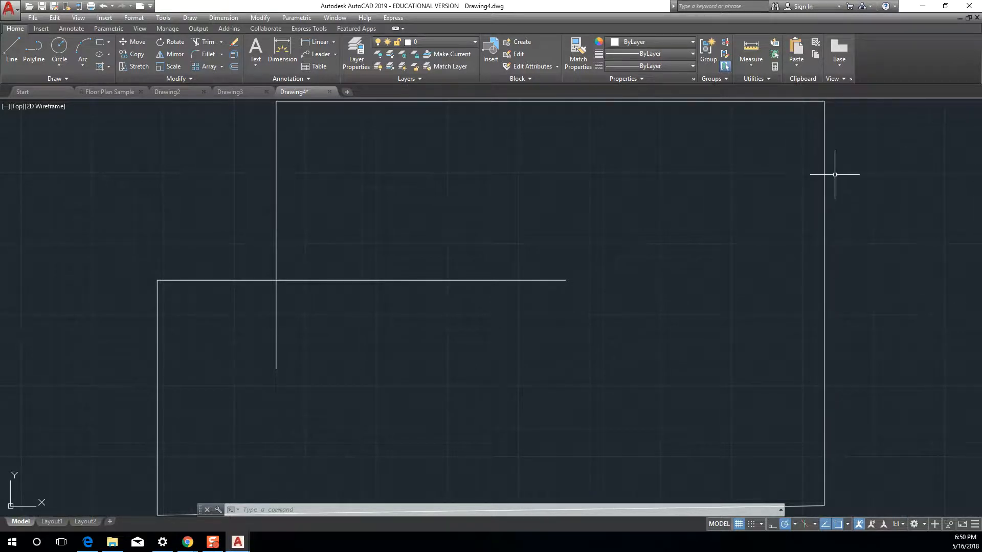
middle_drag(633, 173, 626, 175)
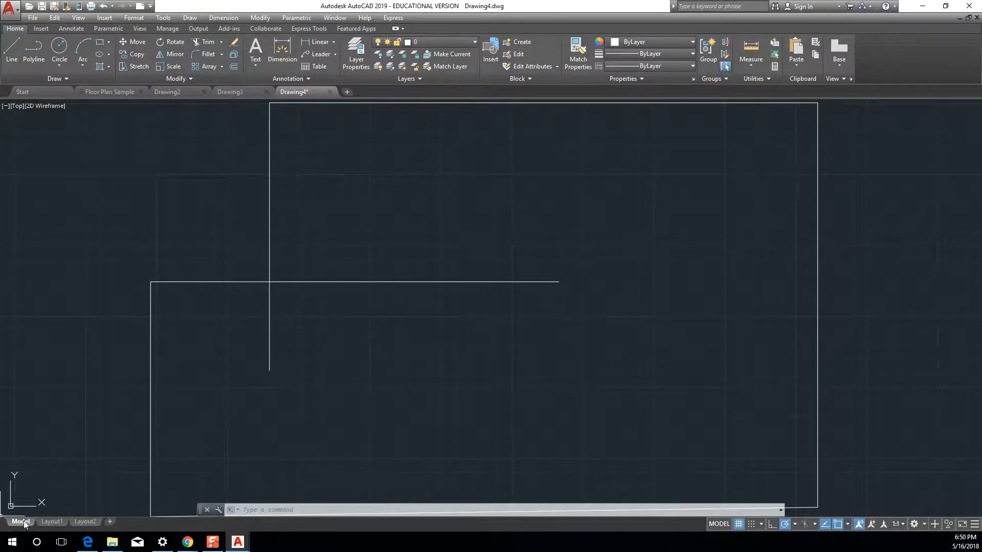
In Layout1, zoom the outline out inside the viewport, turn off the viewport's grid and return to paper space
mouse_move(83, 525)
click(59, 522)
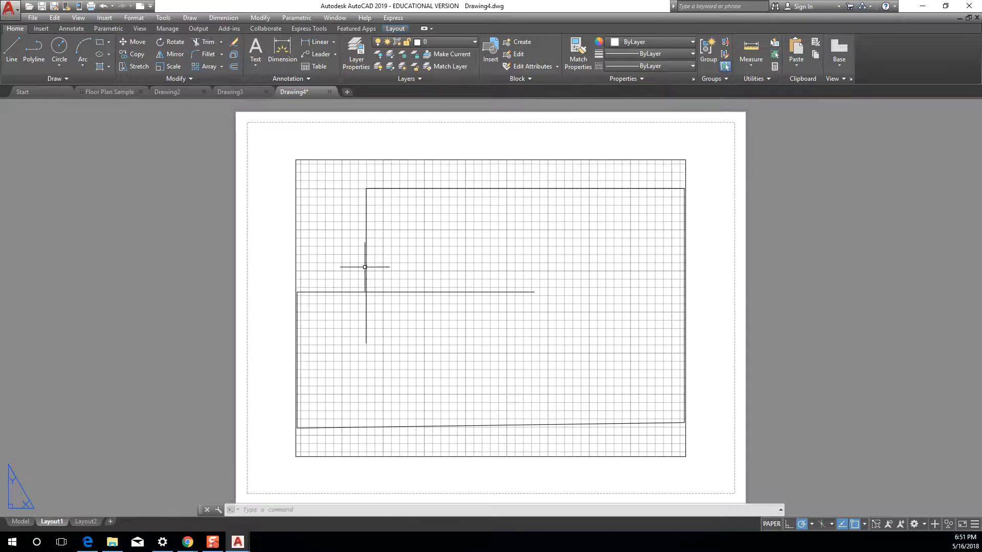
double_click(499, 346)
scroll(496, 347, down, 2)
scroll(496, 347, down, 2)
scroll(498, 345, up, 4)
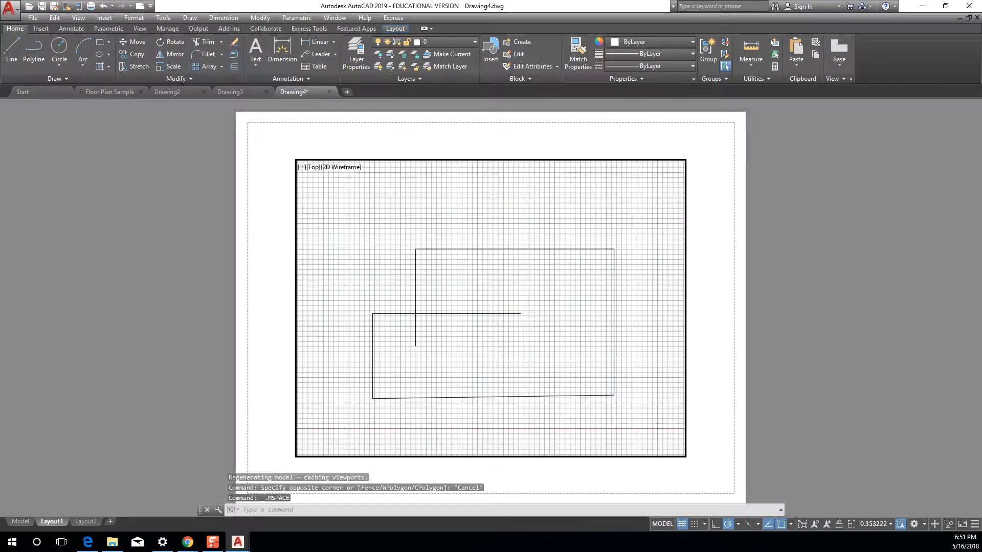
key(F7)
scroll(564, 300, down, 2)
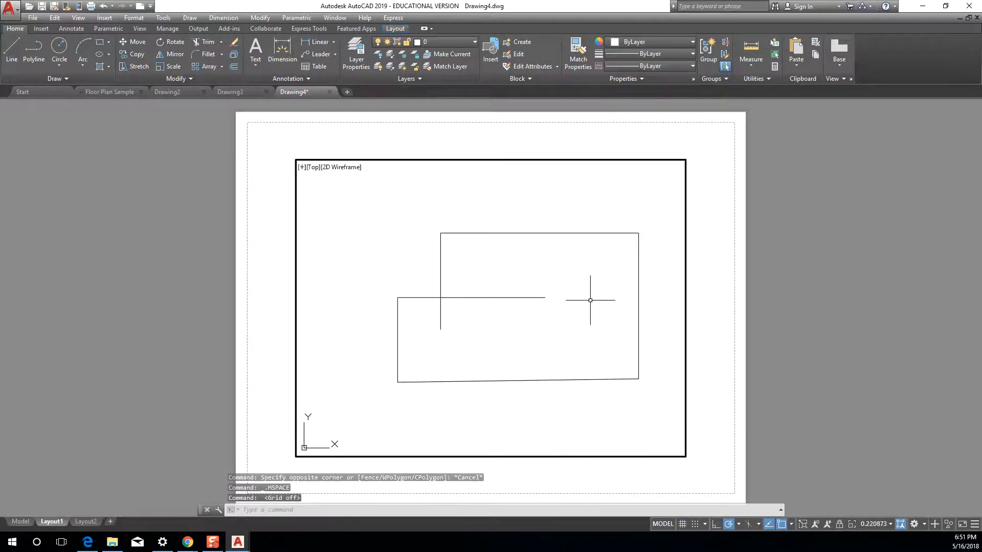
double_click(773, 298)
key(Escape)
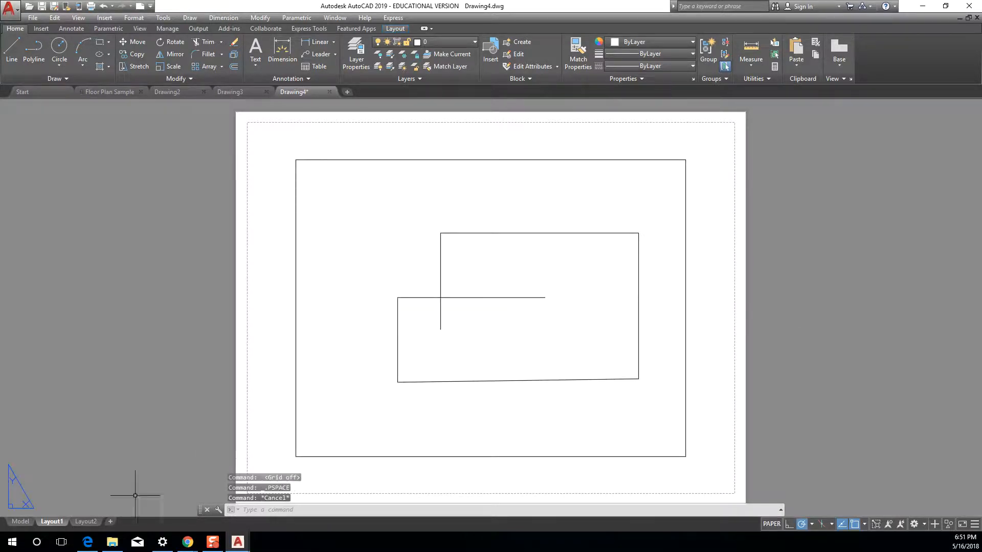
Select the viewport border in Layout1, and compare Layout1 and Layout2, ending on Layout2
mouse_move(57, 524)
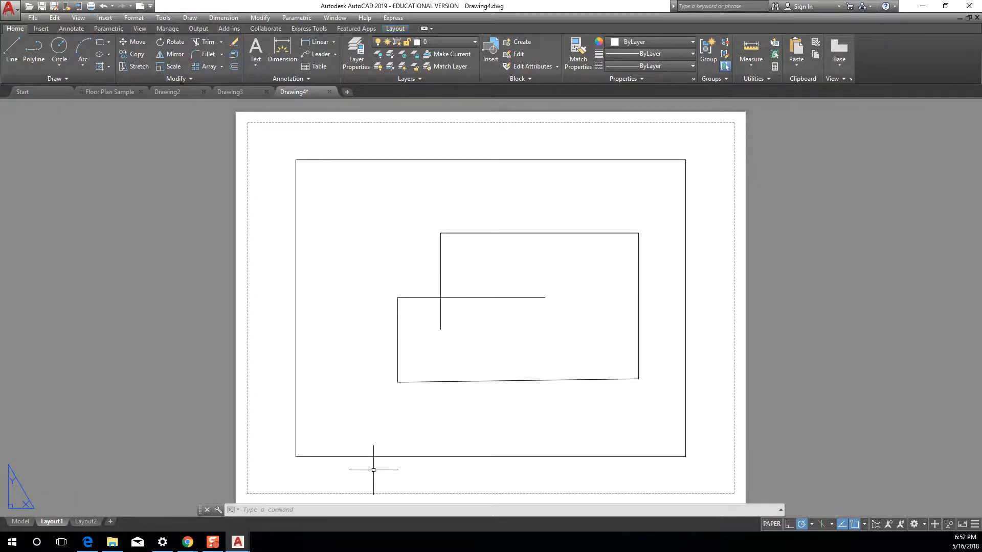
click(296, 333)
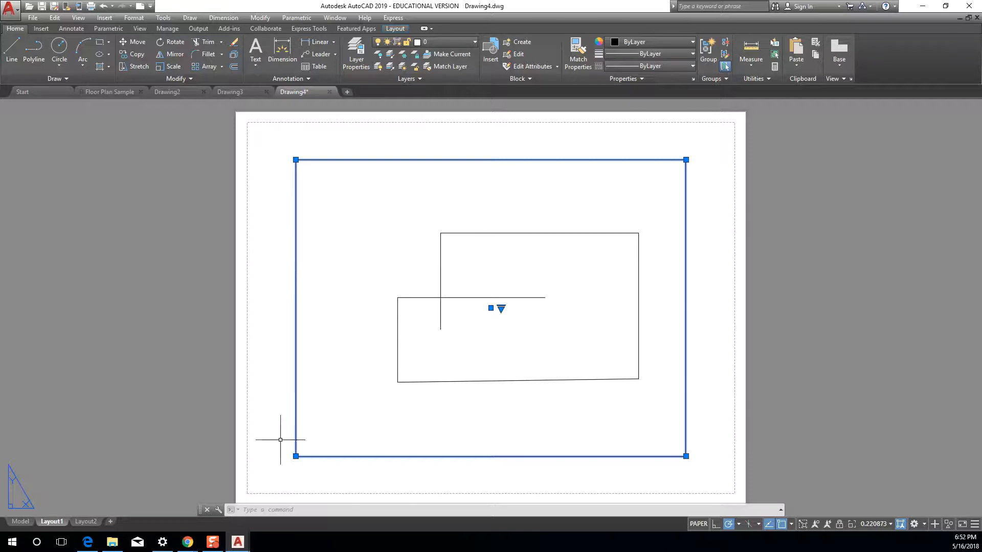
click(94, 524)
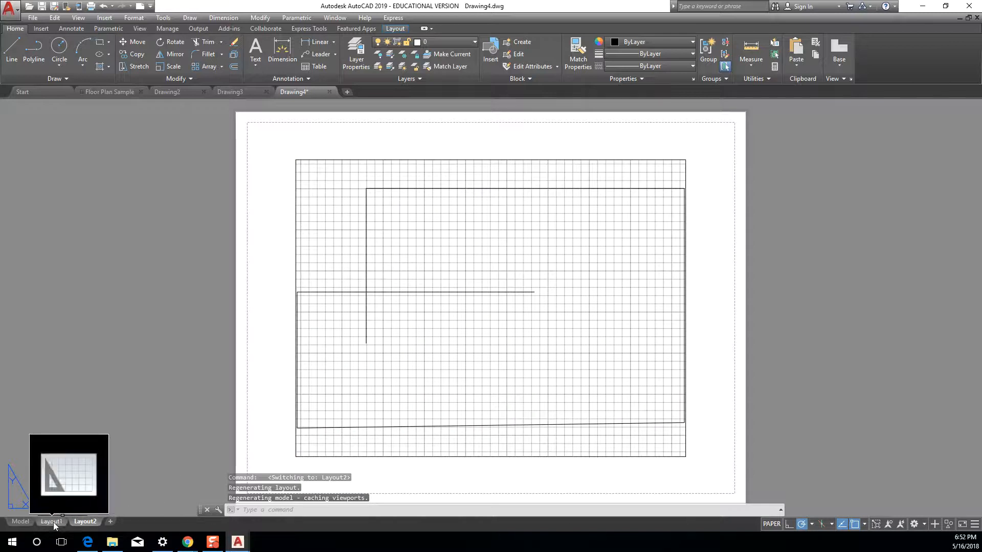
click(53, 523)
click(85, 522)
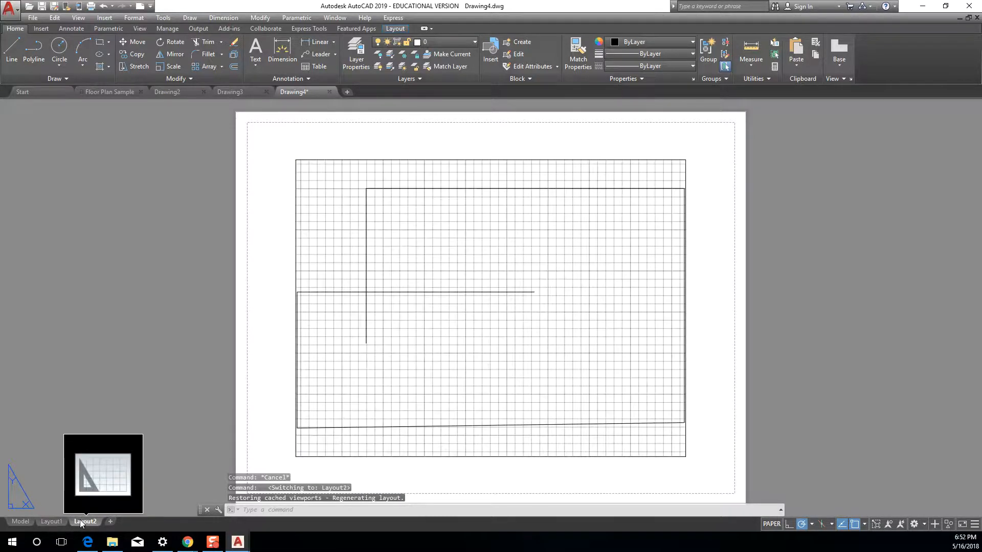
Add two new layouts after Layout2 and open each of them, ending on Layout4
click(110, 522)
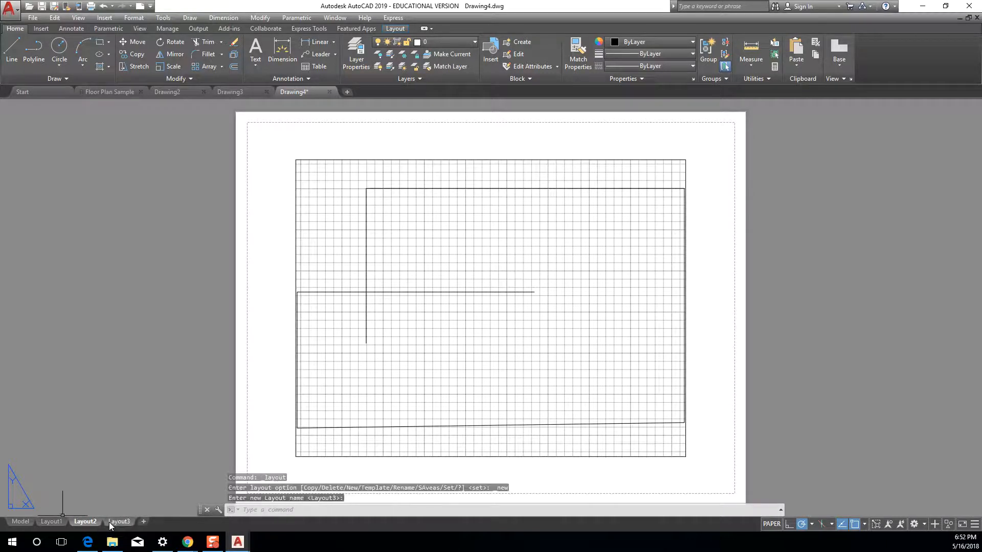
click(144, 523)
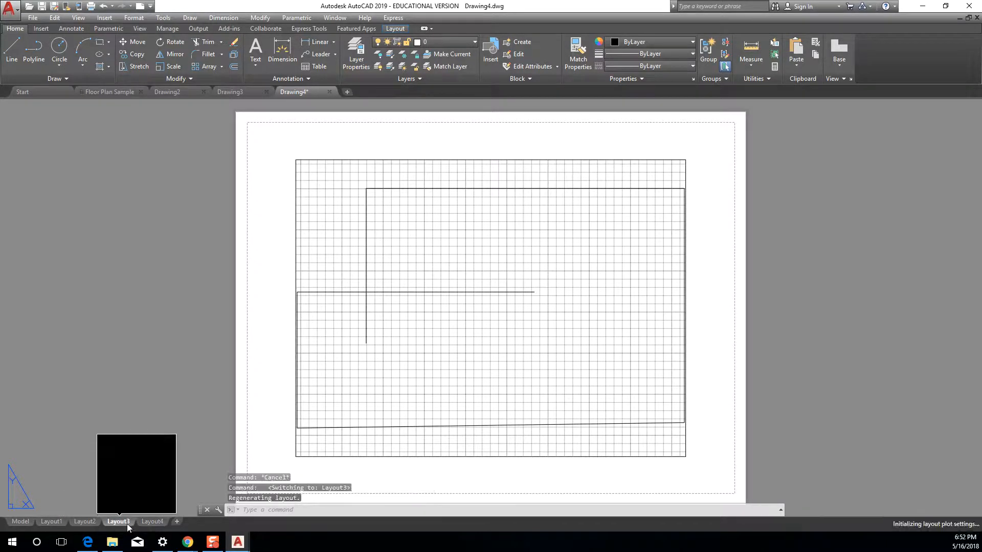
click(127, 522)
click(152, 523)
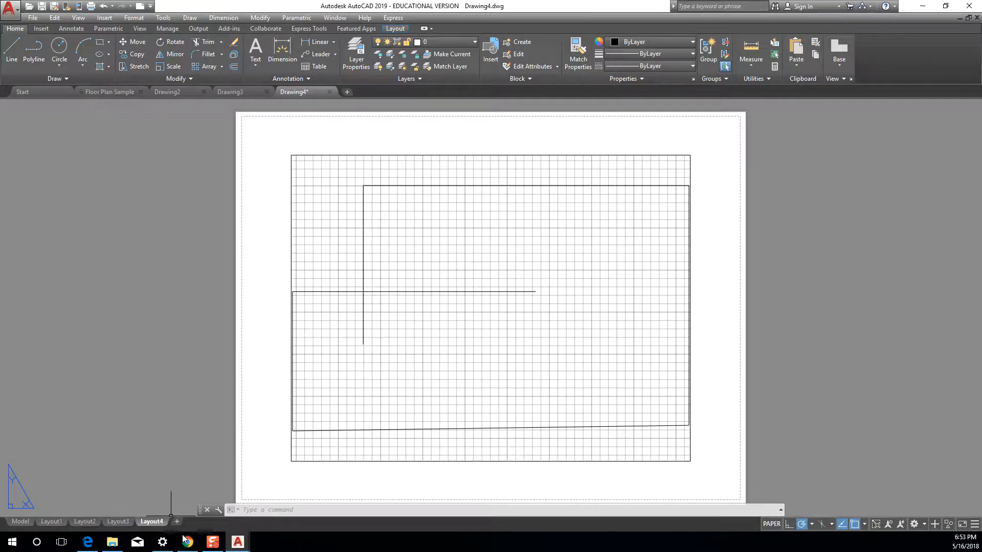
Zoom the Layout4 viewport in on the outline's upper-left corner and return to paper space
click(516, 263)
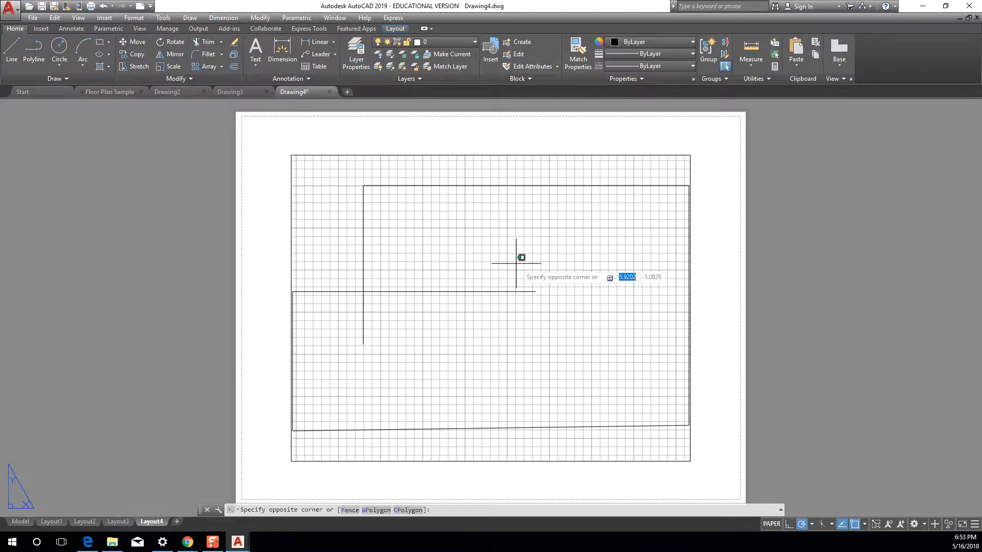
double_click(390, 186)
scroll(375, 193, up, 5)
scroll(369, 195, up, 4)
middle_drag(376, 233, 500, 217)
double_click(185, 247)
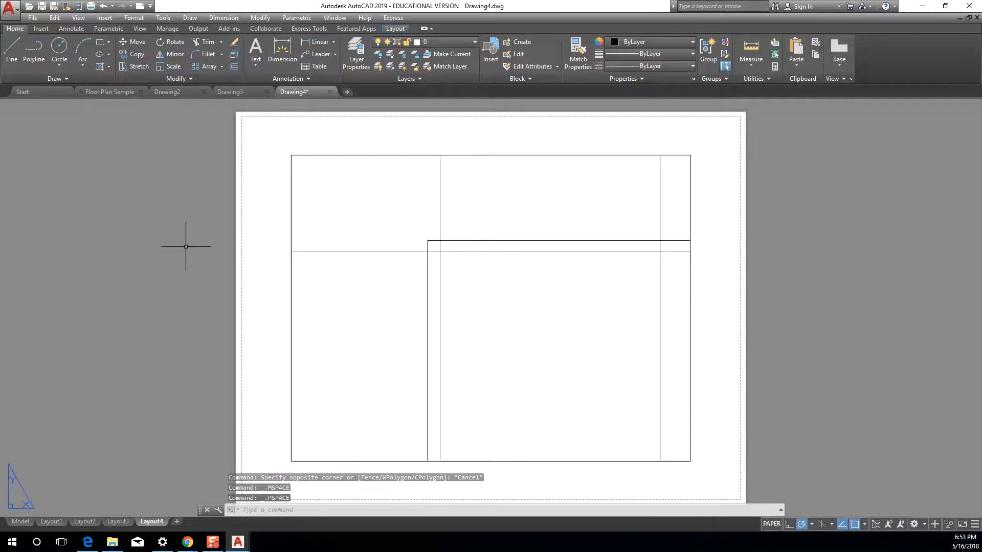
Zoom the Layout3 viewport in on the crossing of the outline's two overlapping lines and return to paper space
click(126, 522)
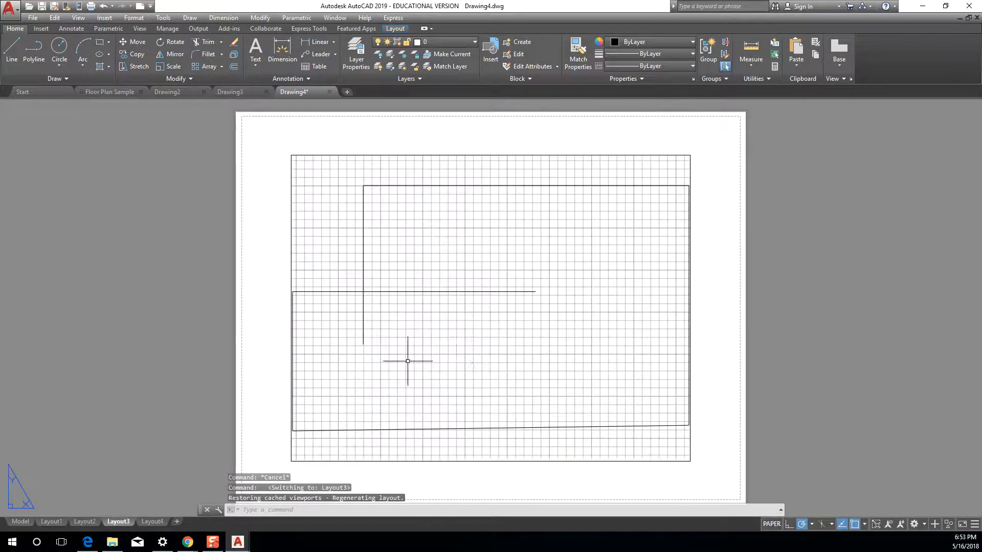
double_click(471, 340)
scroll(353, 301, up, 6)
middle_drag(354, 264, 456, 335)
double_click(235, 353)
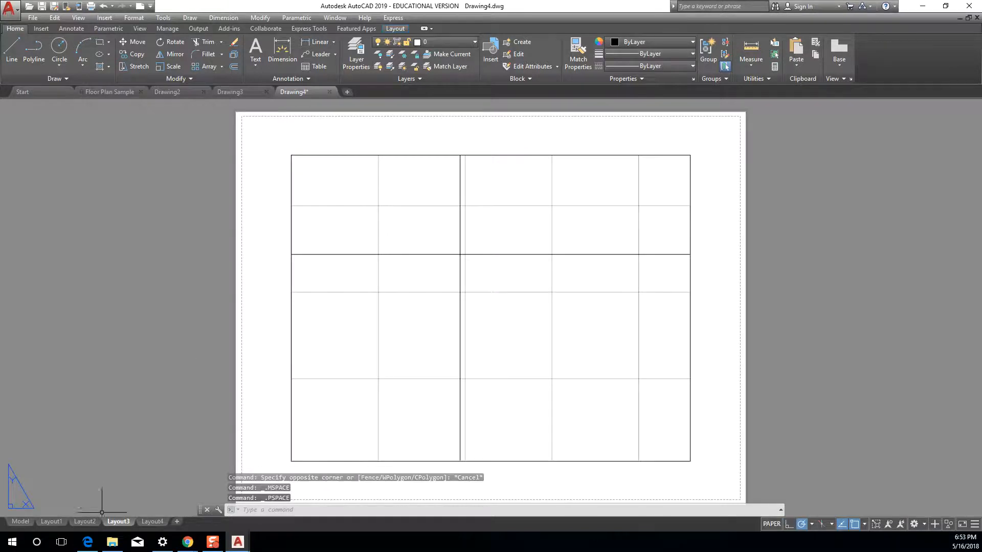
Zoom the Layout2 viewport in on the outline's lower-right corner and return to paper space
click(85, 522)
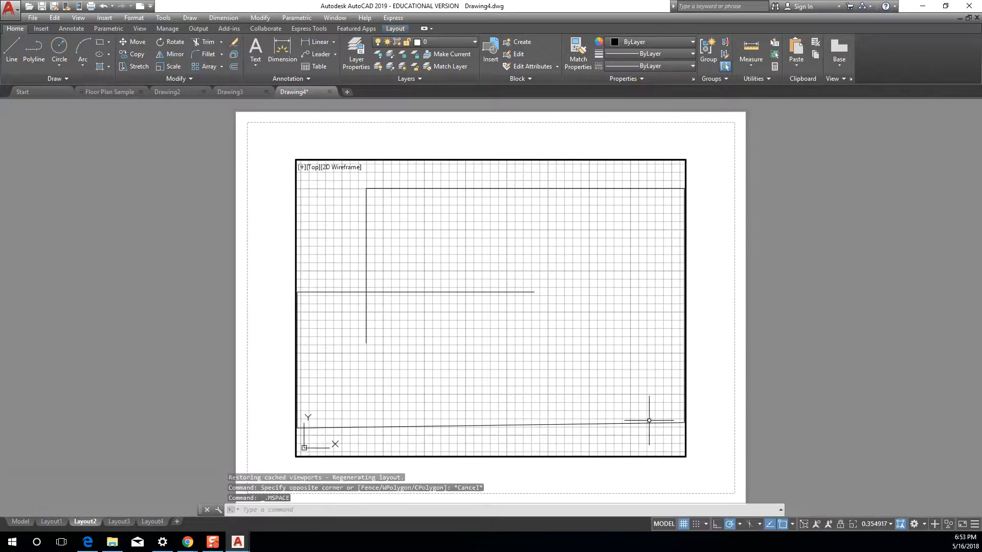
scroll(643, 417, up, 8)
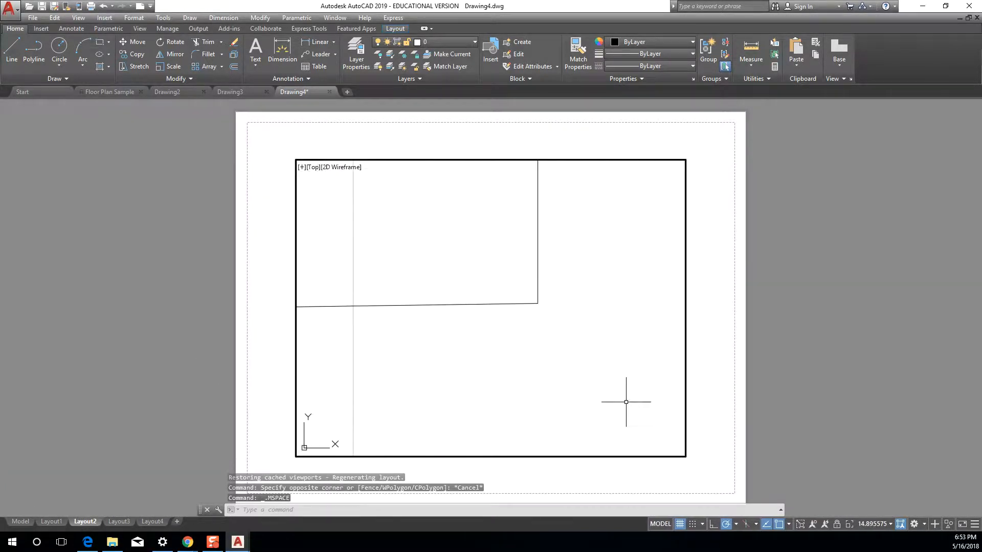
double_click(758, 404)
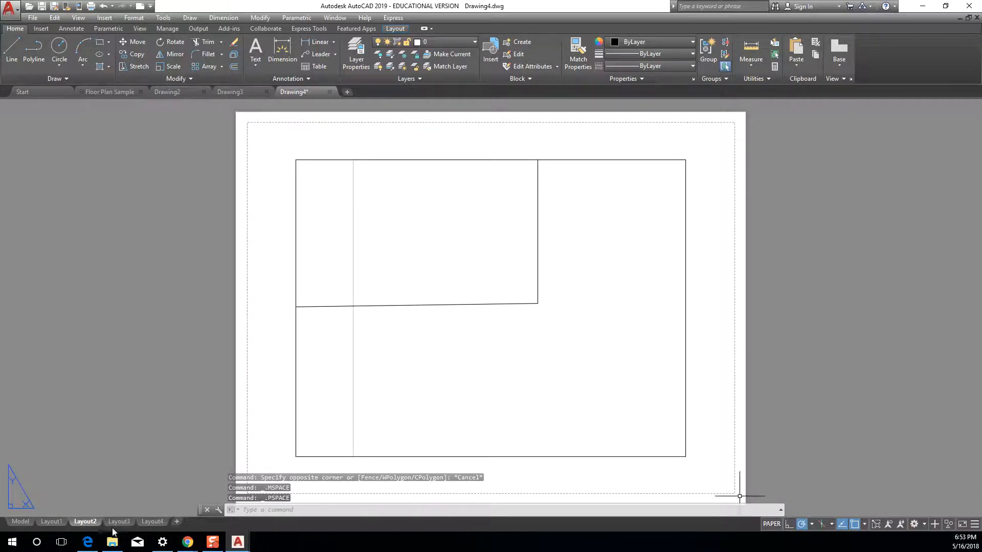
Switch between Layout1 and model space twice to compare the outline in both, ending in model space
click(51, 521)
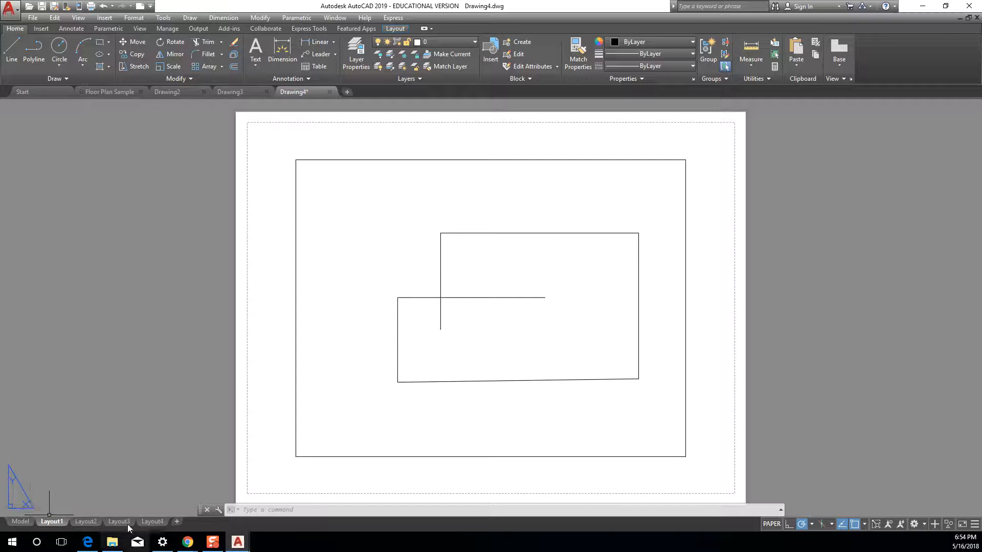
click(21, 522)
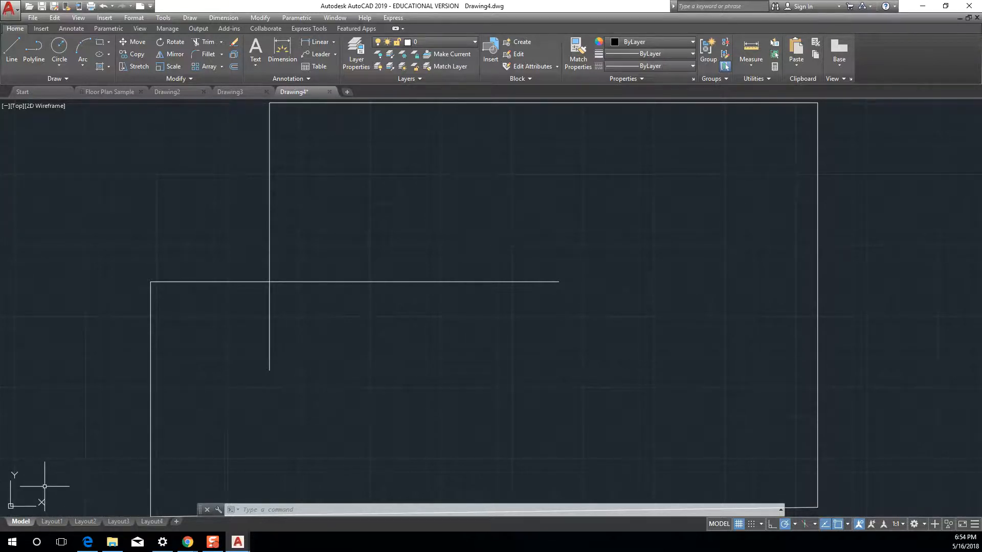
middle_drag(46, 482, 105, 455)
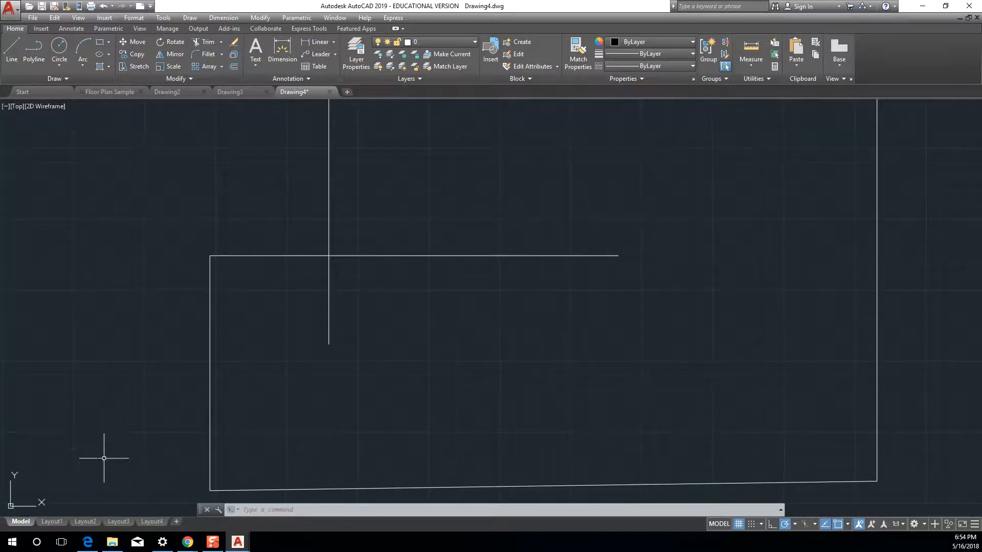
click(51, 524)
click(27, 524)
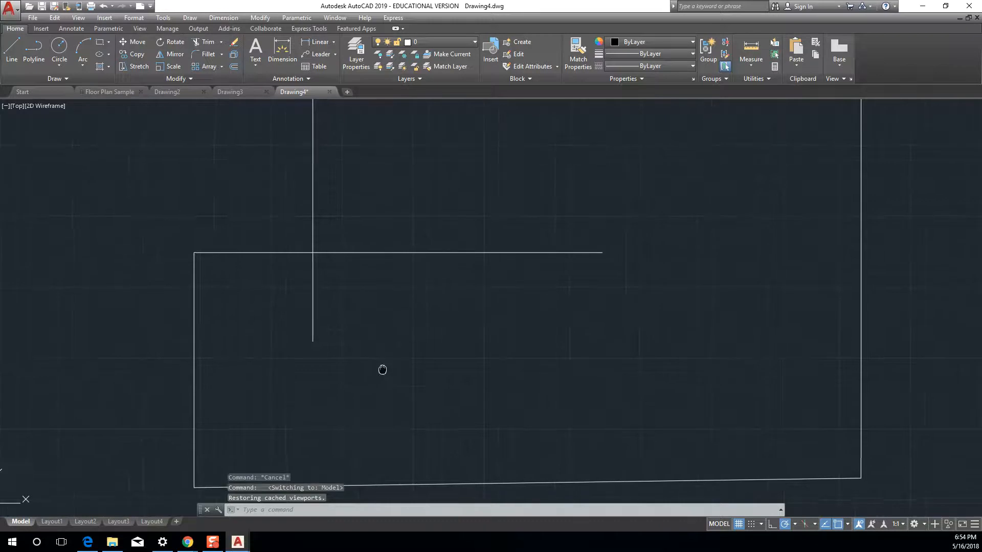
Erase the whole outline in model space using a crossing selection around all of its lines
middle_click(597, 329)
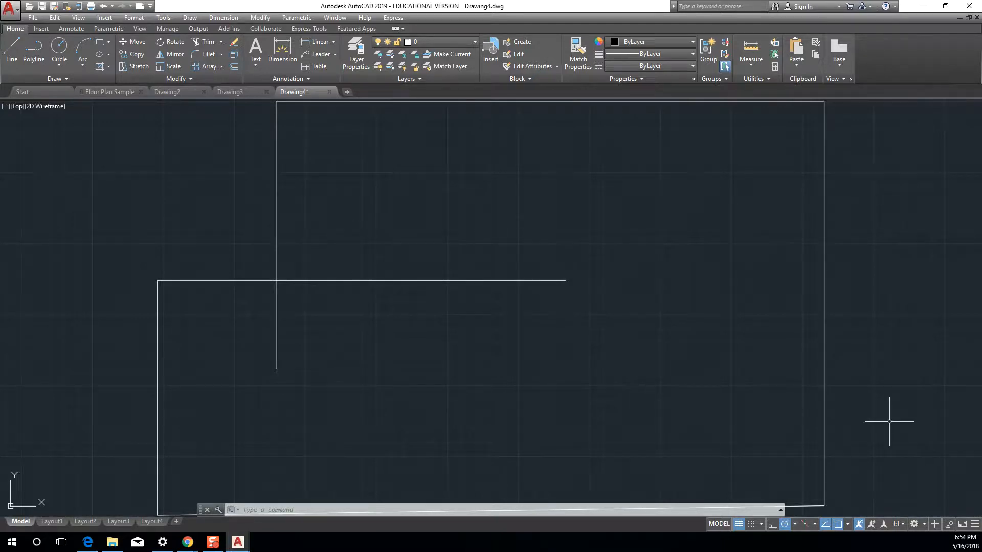
middle_drag(718, 453, 721, 429)
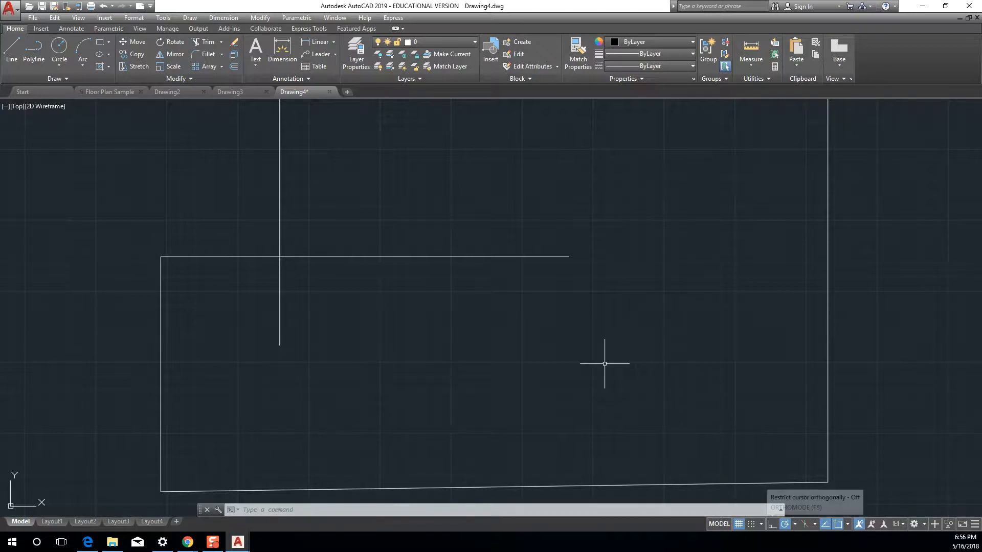
scroll(870, 213, down, 3)
middle_drag(870, 213, 801, 268)
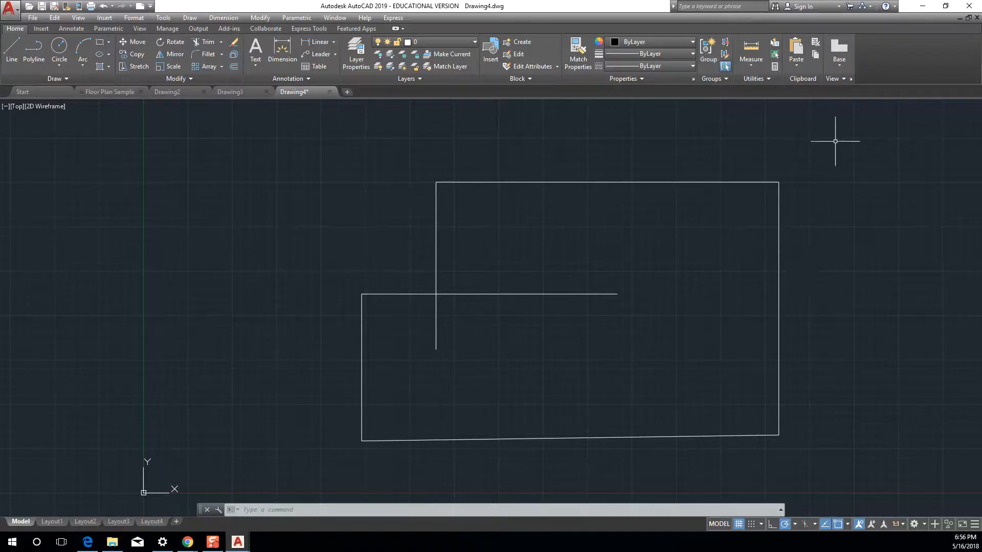
click(815, 142)
click(310, 456)
key(Delete)
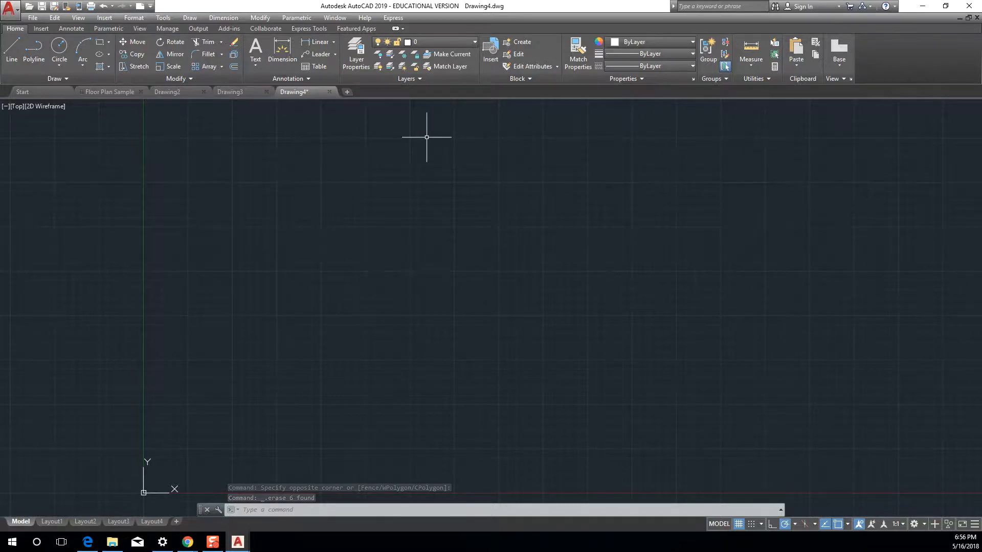
Draw a chain of four connected angled lines with the Line command, letting one segment cross the first
click(9, 60)
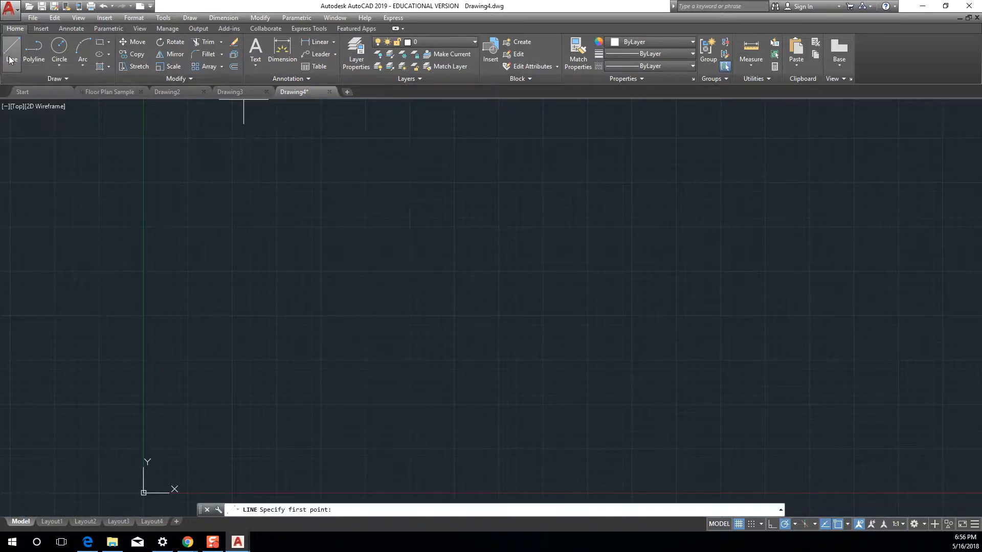
click(378, 214)
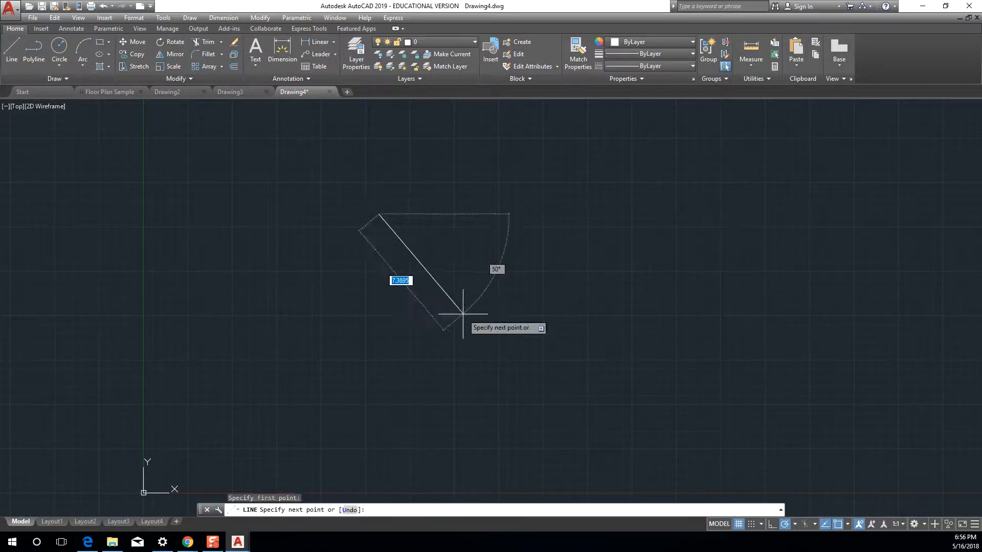
click(462, 314)
click(318, 344)
click(502, 195)
key(Escape)
key(Escape)
key(Escape)
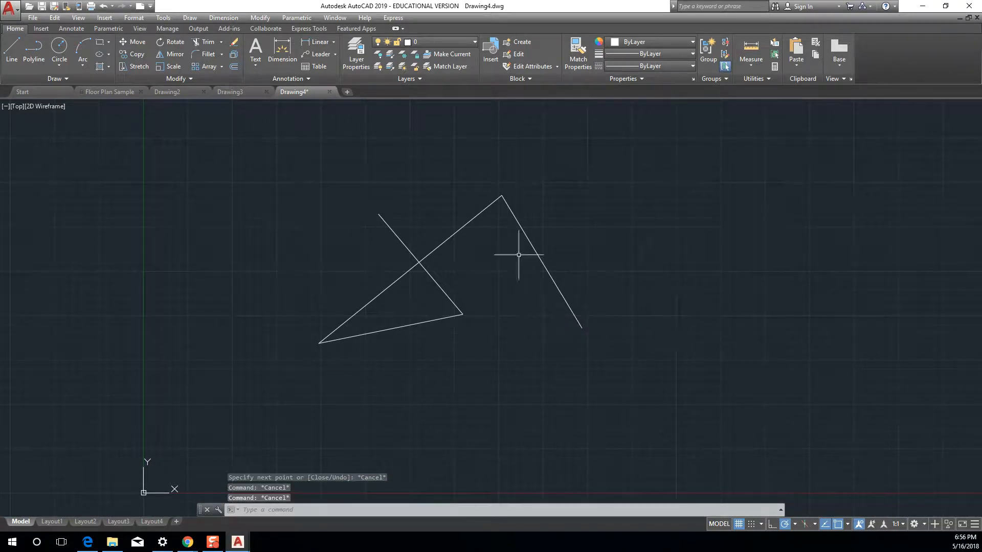
Draw a separate open chain of three connected angled lines beside the first one with the Line command
text(l)
key(Return)
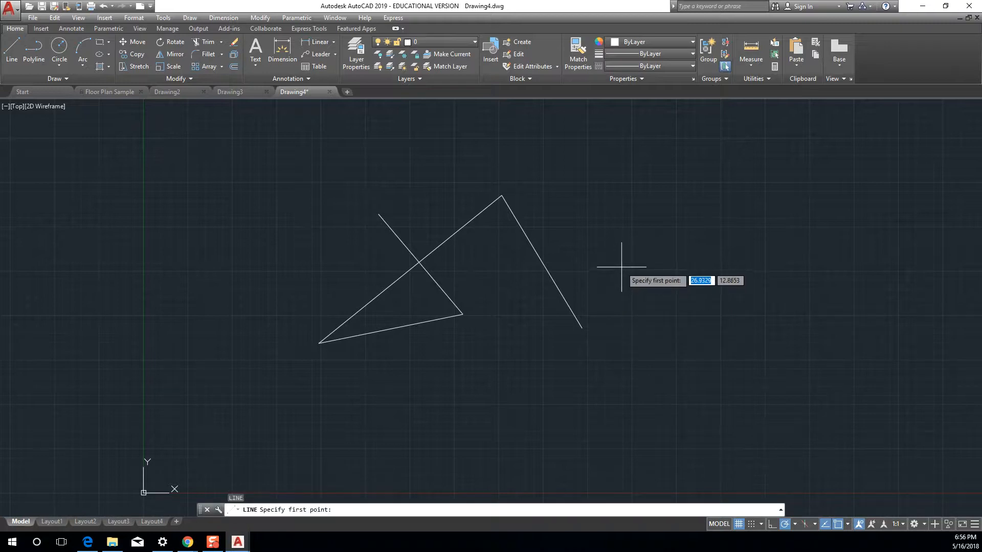
click(612, 208)
click(668, 321)
click(771, 228)
click(701, 166)
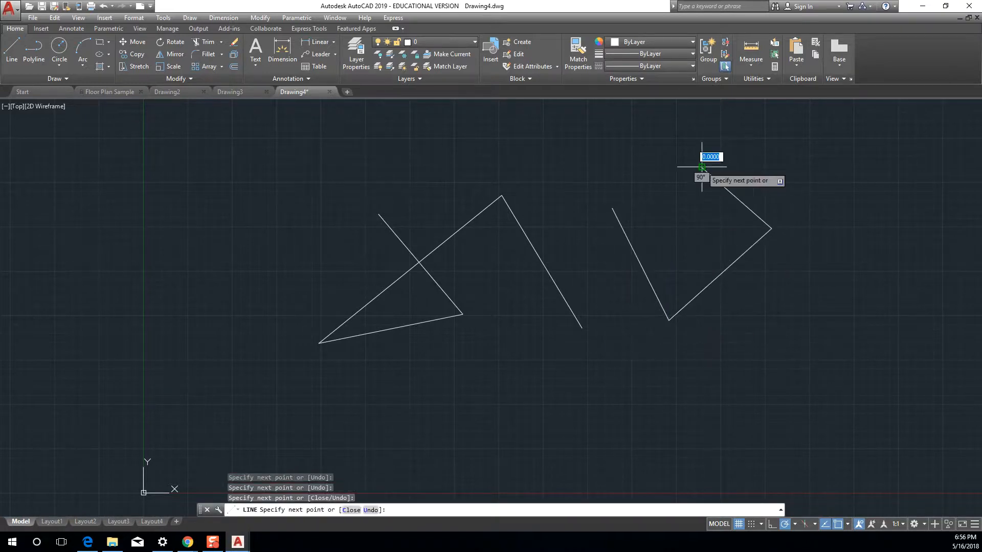
key(Escape)
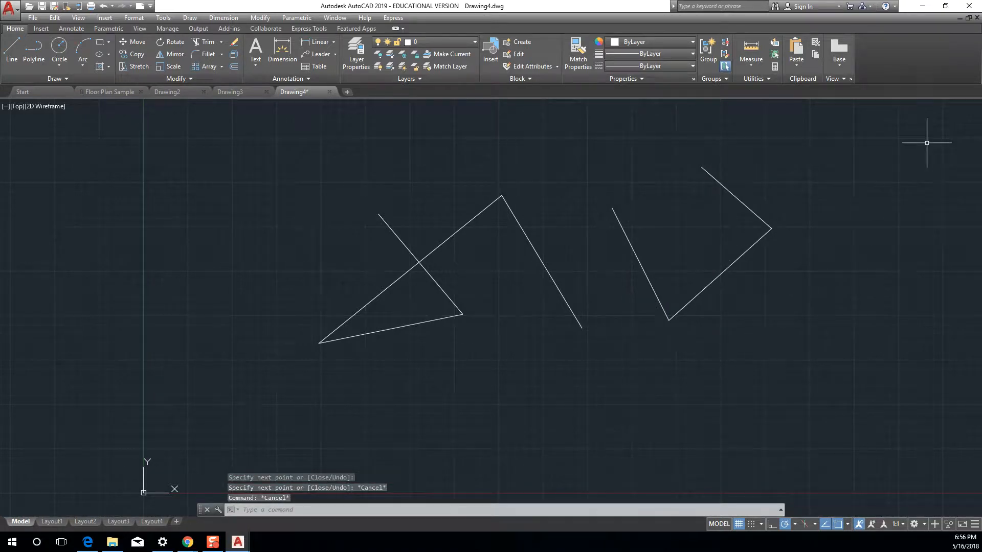
Erase both line chains using one crossing selection
click(793, 140)
click(292, 359)
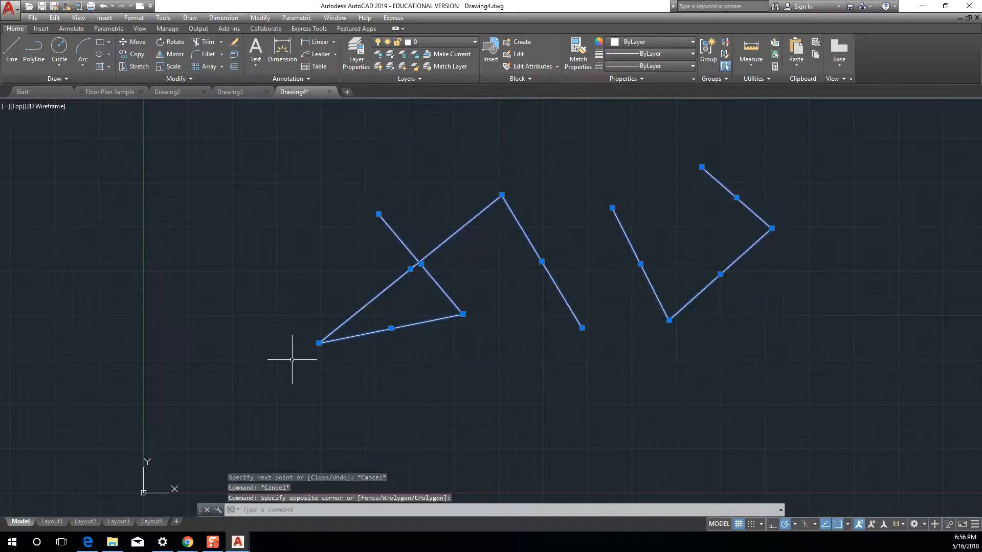
key(Delete)
Draw a self-crossing chain of eight connected lines, mostly at free angles, with one horizontal and one vertical segment
text(l)
key(Return)
click(432, 230)
click(583, 407)
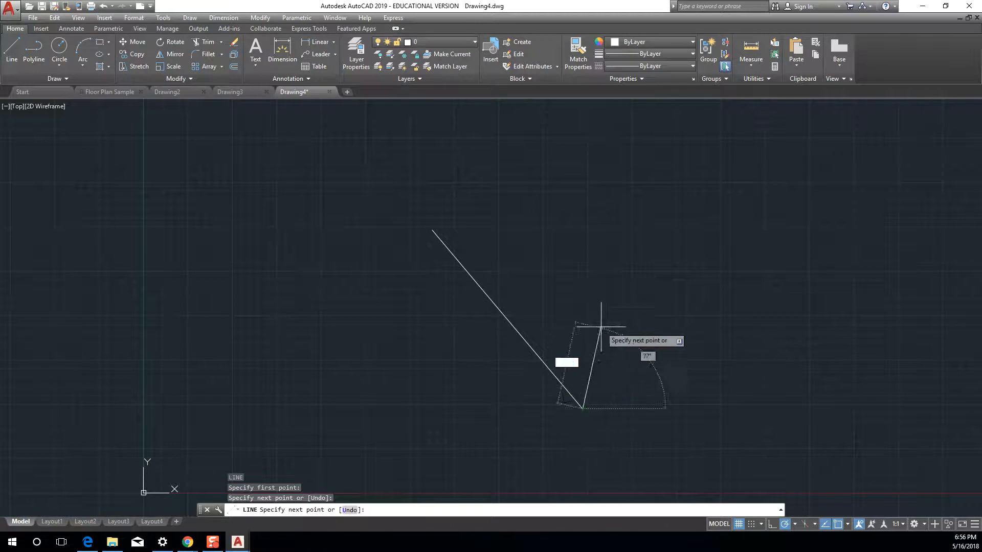
click(685, 189)
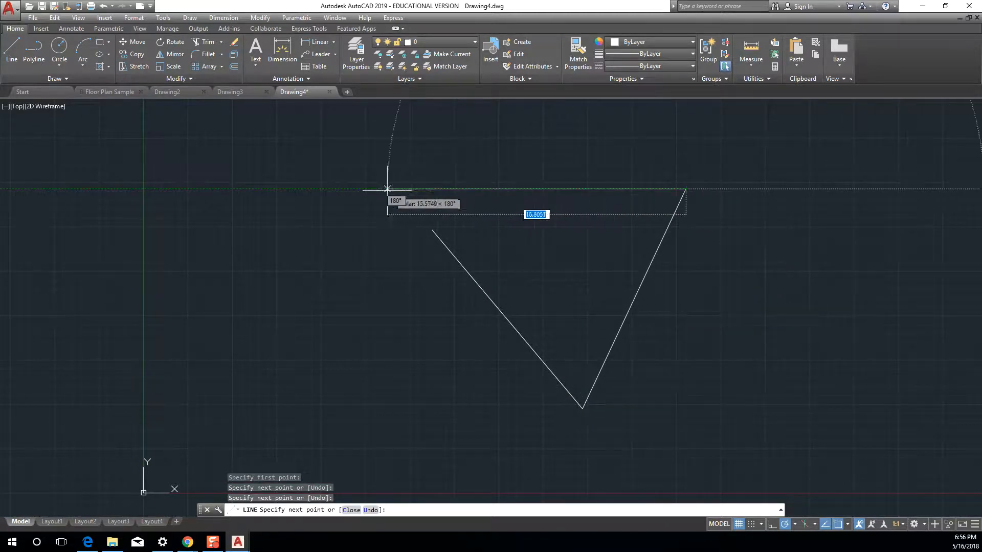
click(331, 189)
click(332, 353)
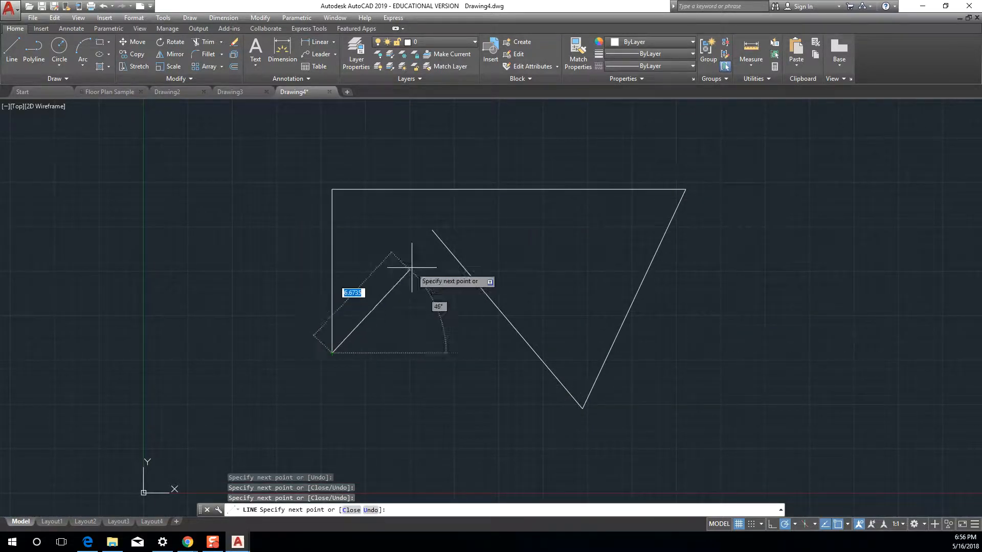
click(563, 139)
click(683, 381)
click(425, 366)
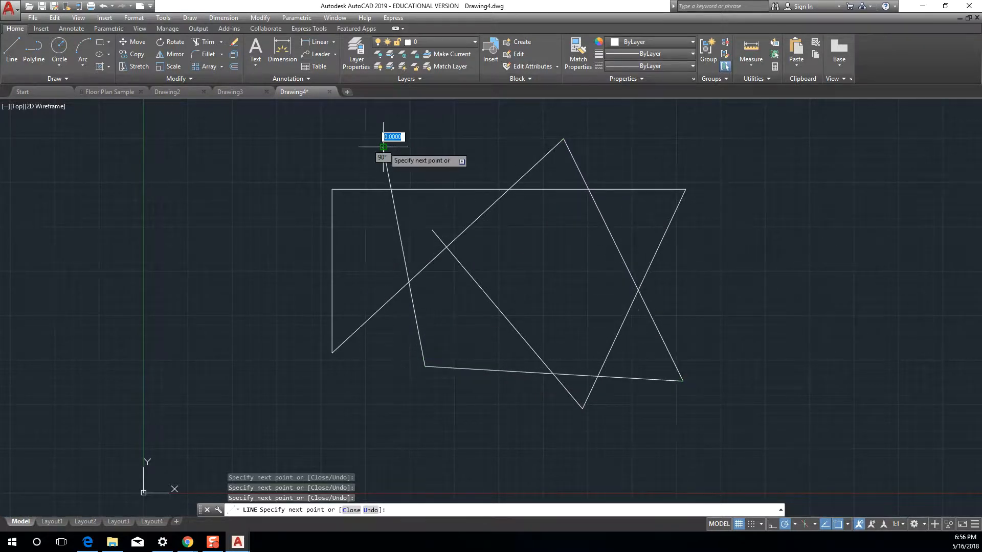
key(Escape)
key(Escape)
Erase the self-crossing chain of eight lines using a crossing selection
click(779, 137)
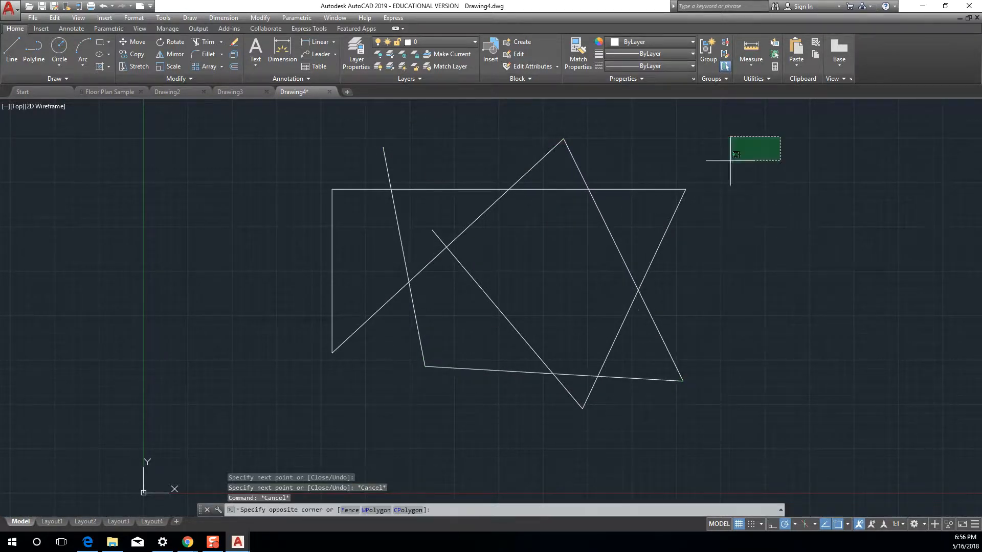
click(248, 419)
key(Delete)
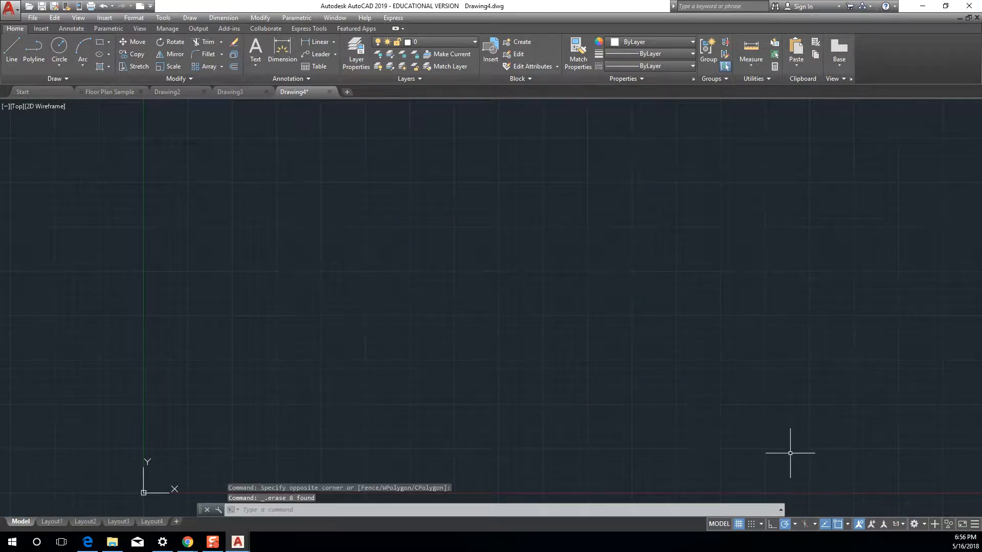
Turn on Ortho mode and draw seven connected horizontal and vertical lines, starting with a horizontal one about 25.8 units long
click(772, 528)
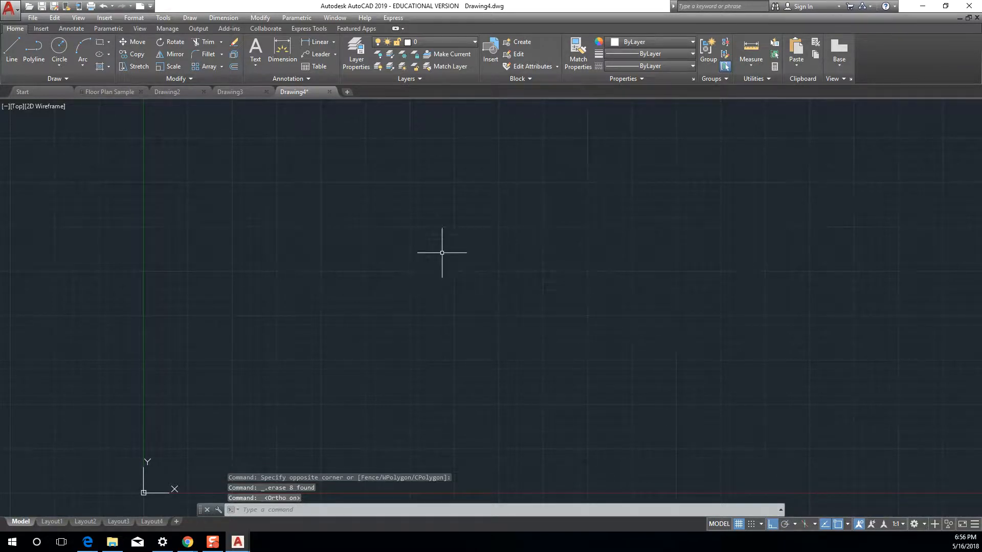
text(l)
key(Return)
click(376, 234)
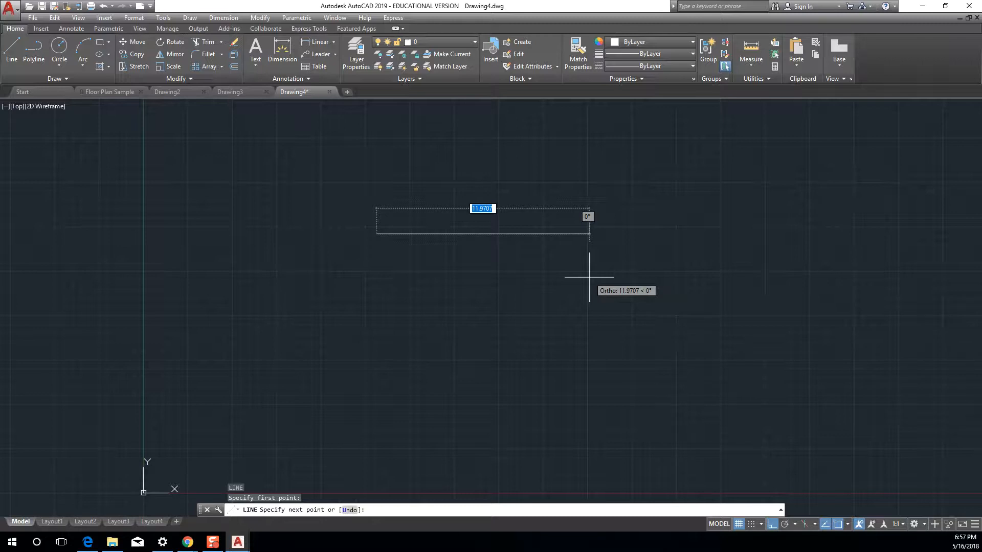
click(836, 235)
click(836, 149)
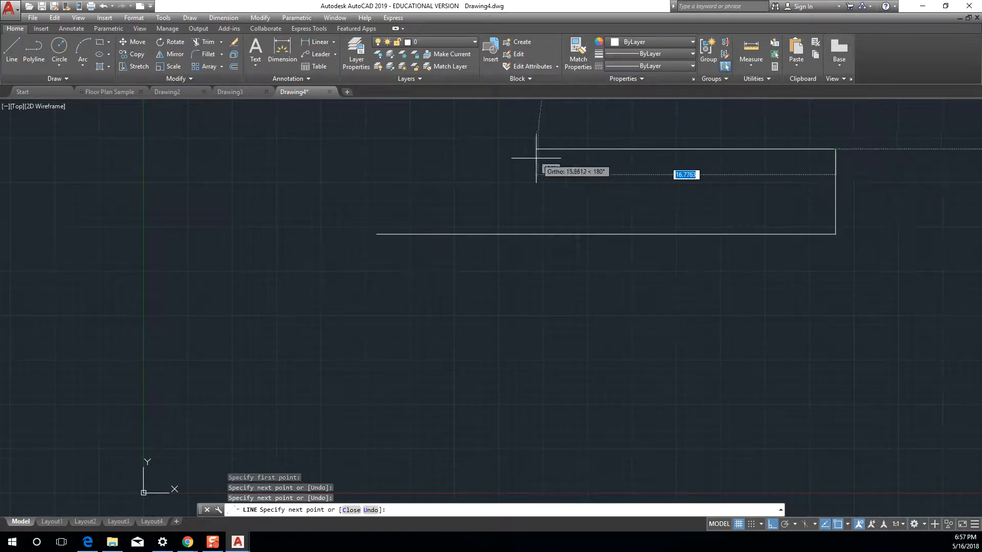
click(535, 149)
click(535, 344)
click(827, 344)
click(827, 383)
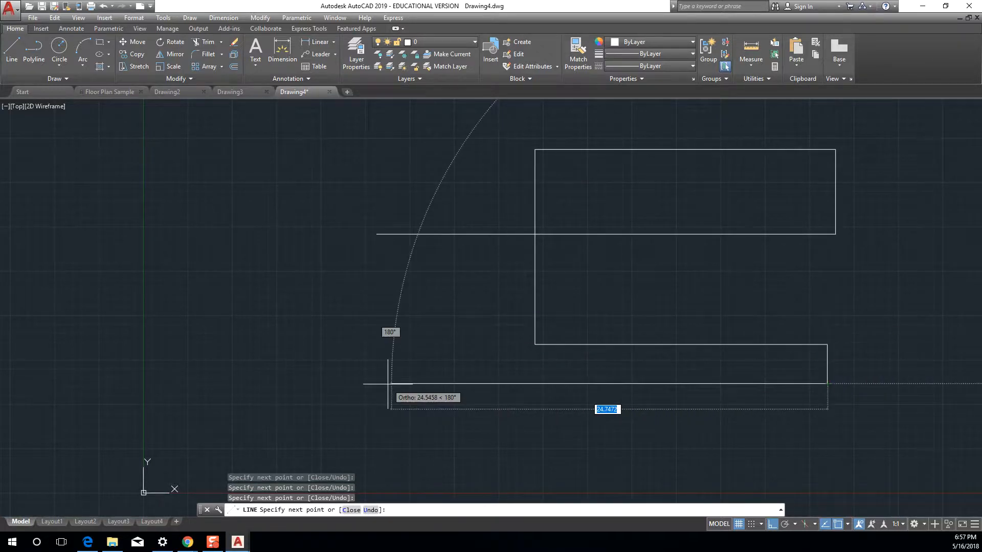
click(308, 384)
key(Escape)
key(Escape)
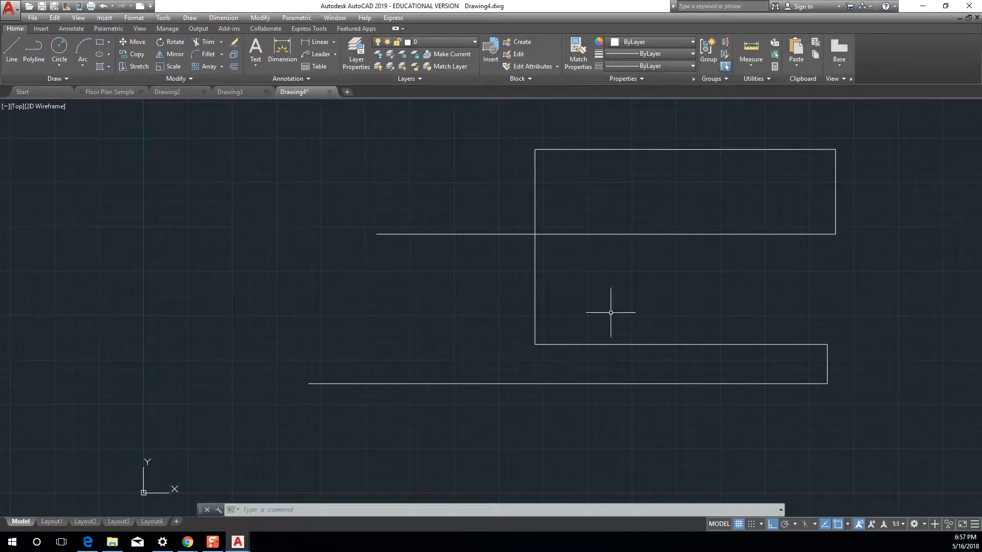
Turn off Ortho mode and draw five connected angled lines joining the two open ends of the orthogonal chain
click(771, 524)
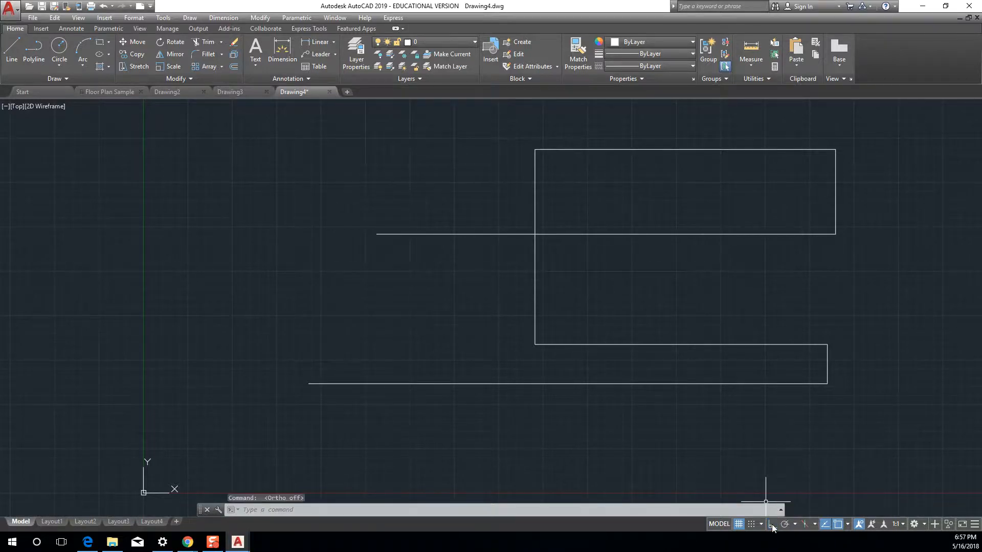
key(l)
key(Return)
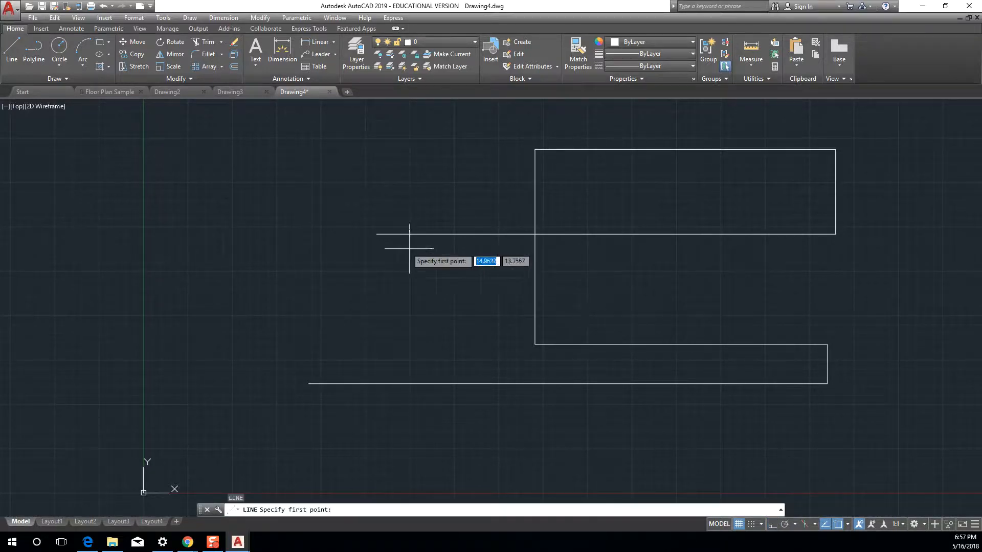
click(376, 234)
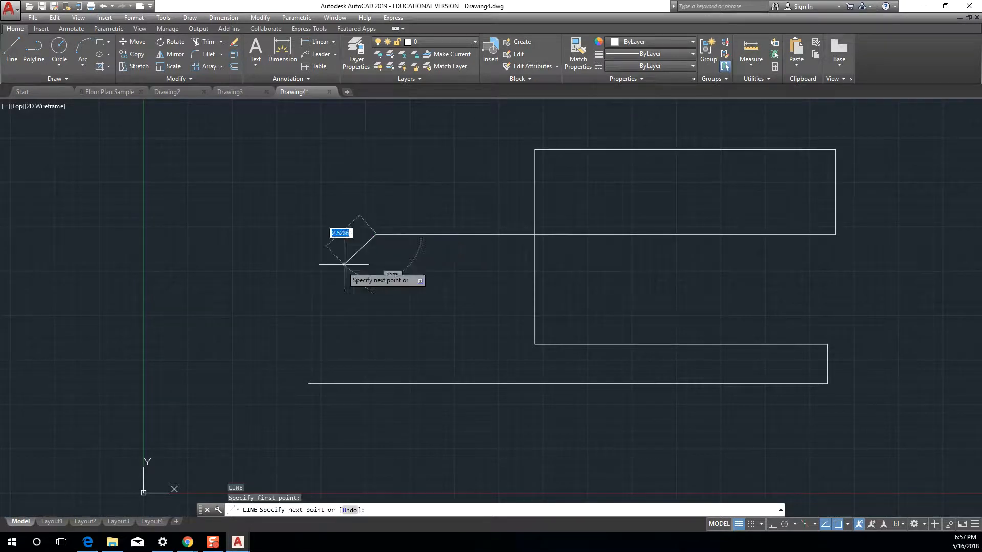
click(219, 369)
click(214, 260)
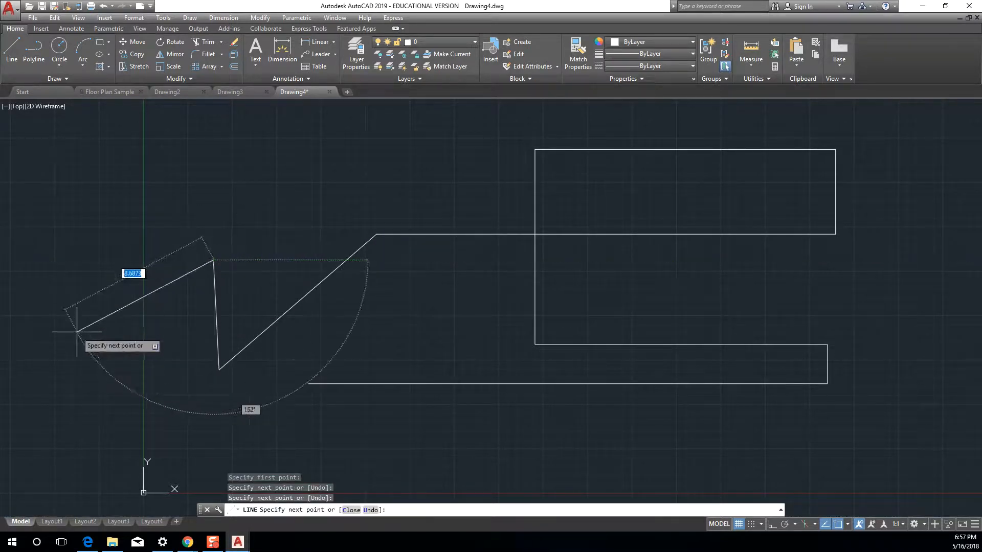
click(76, 351)
click(301, 138)
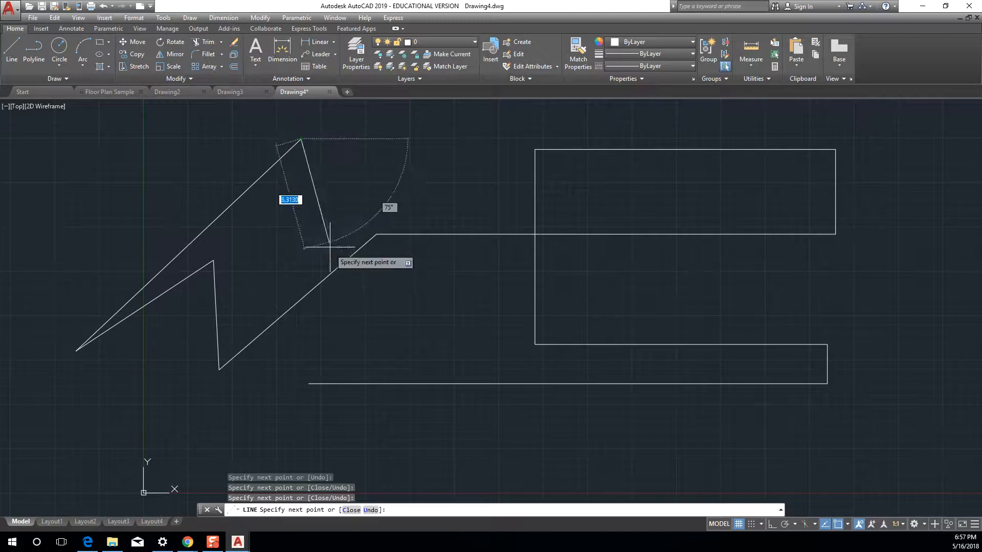
click(309, 383)
key(Escape)
key(Escape)
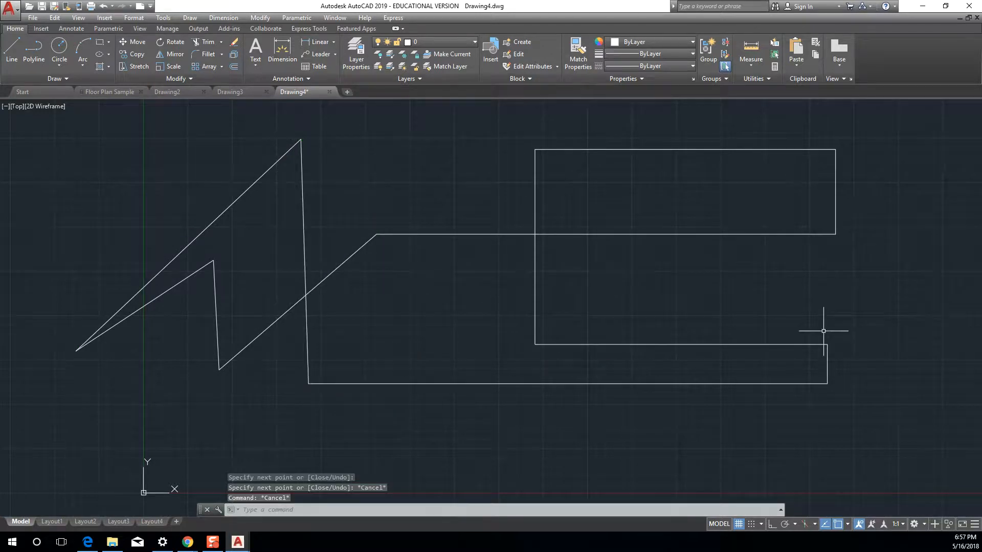
Turn the drawing grid off and back on
mouse_move(797, 352)
middle_down()
mouse_move(745, 342)
mouse_move(808, 318)
middle_up()
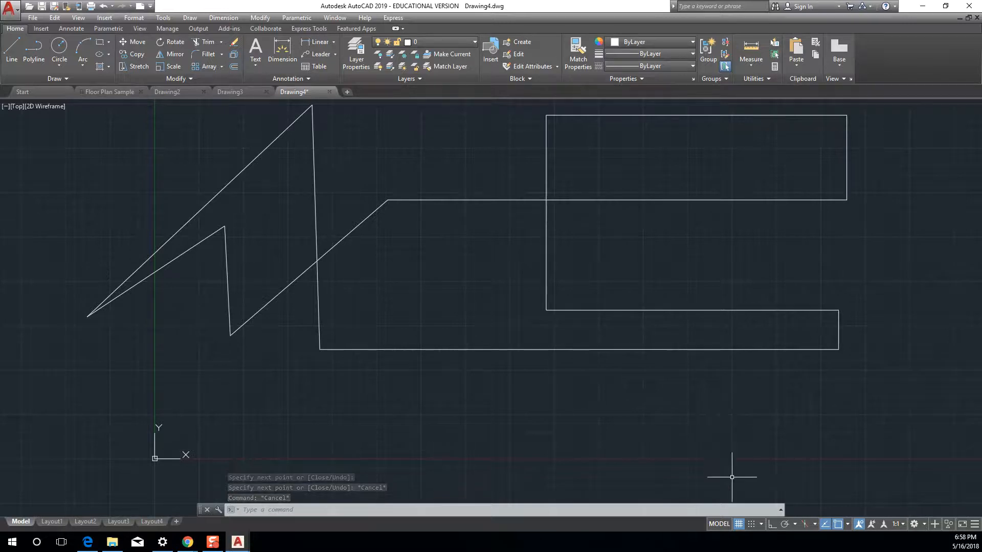
click(742, 526)
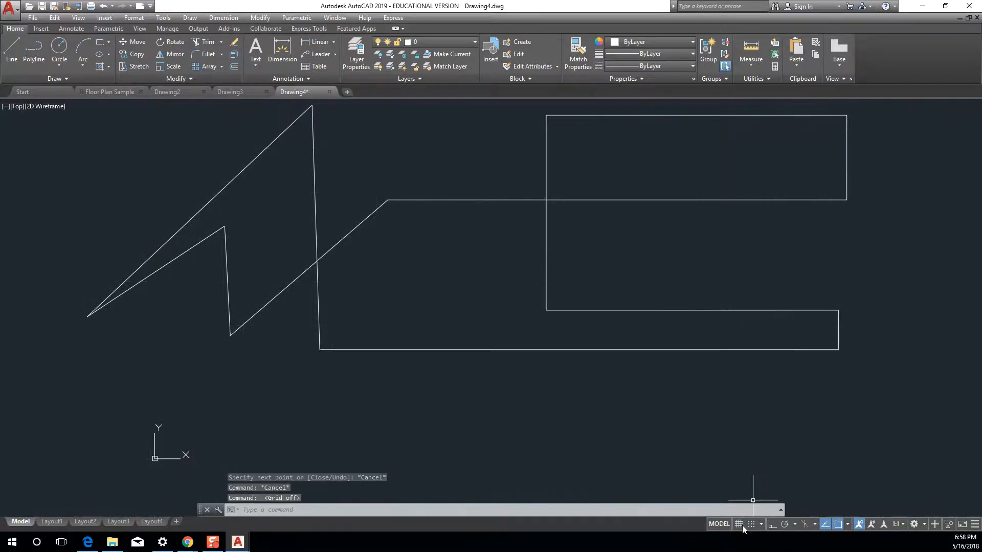
click(742, 526)
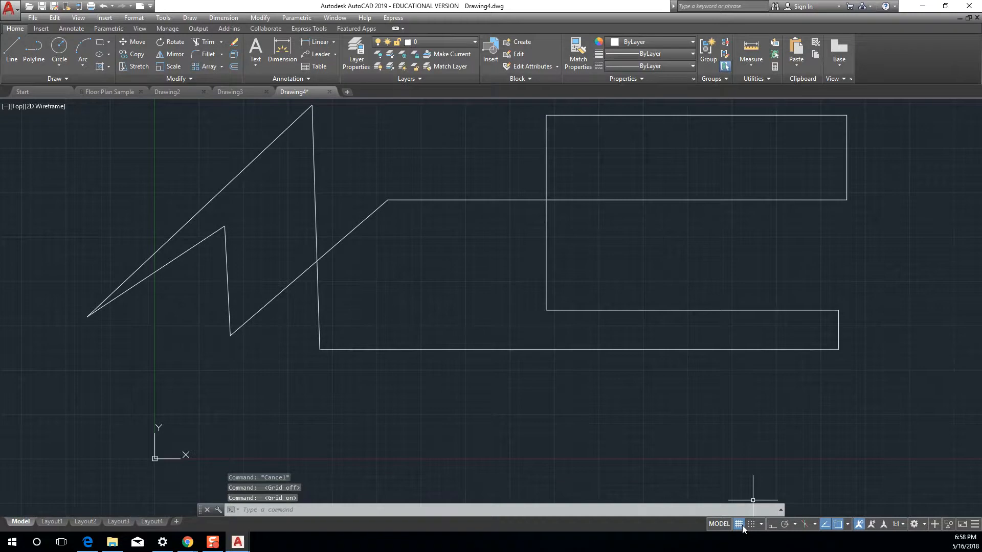
Turn on polar tracking with the 23, 45, 68, 90 angle increments and start a test line below the shape
click(772, 524)
click(772, 524)
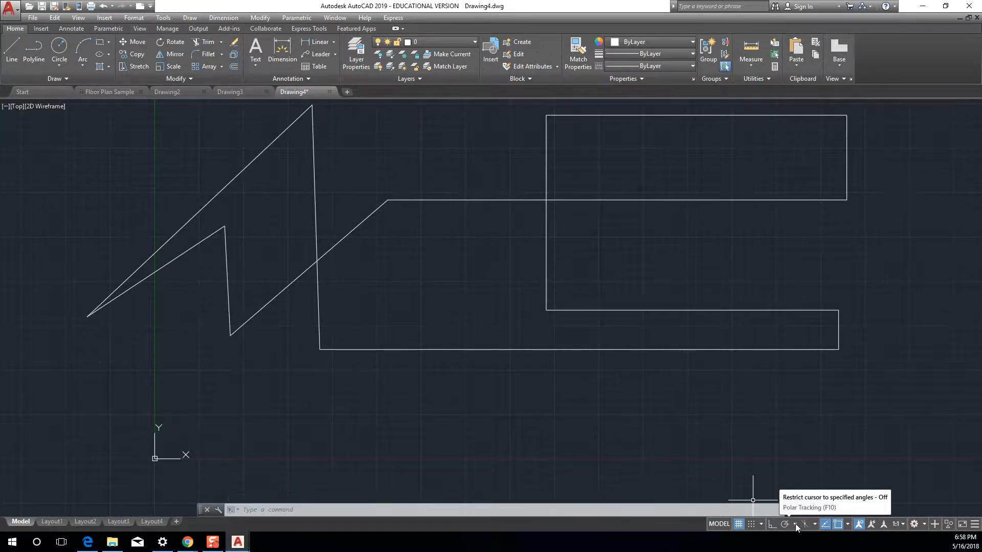
click(796, 525)
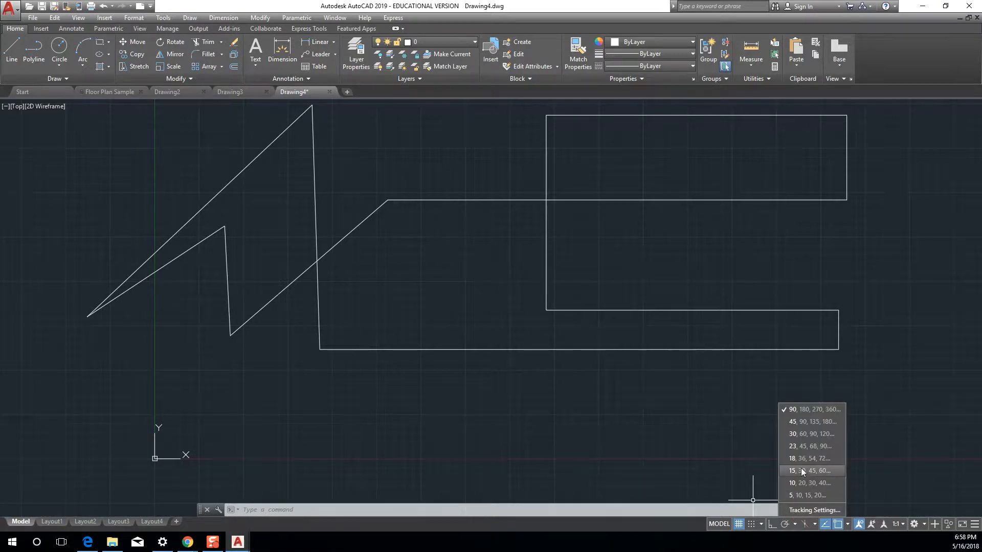
click(791, 449)
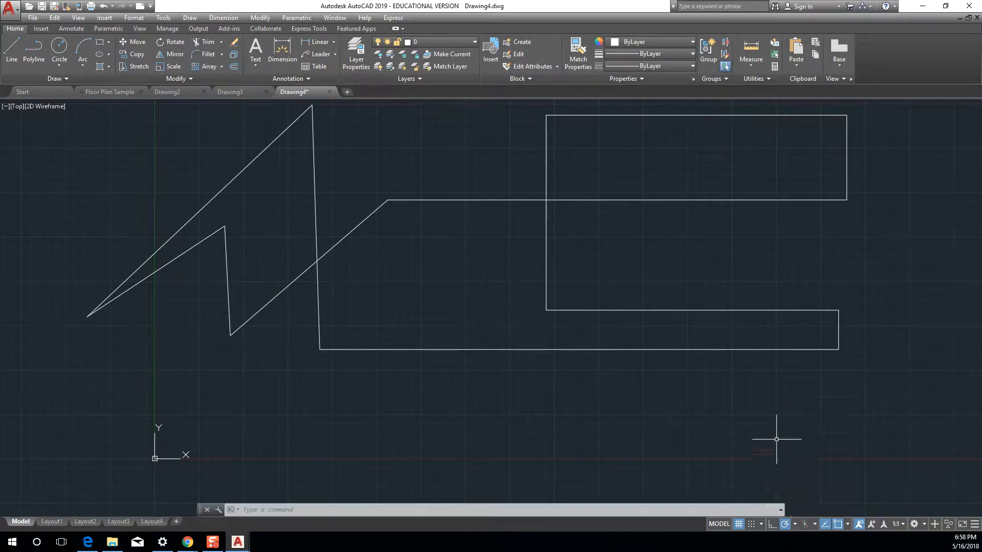
text(l)
key(Return)
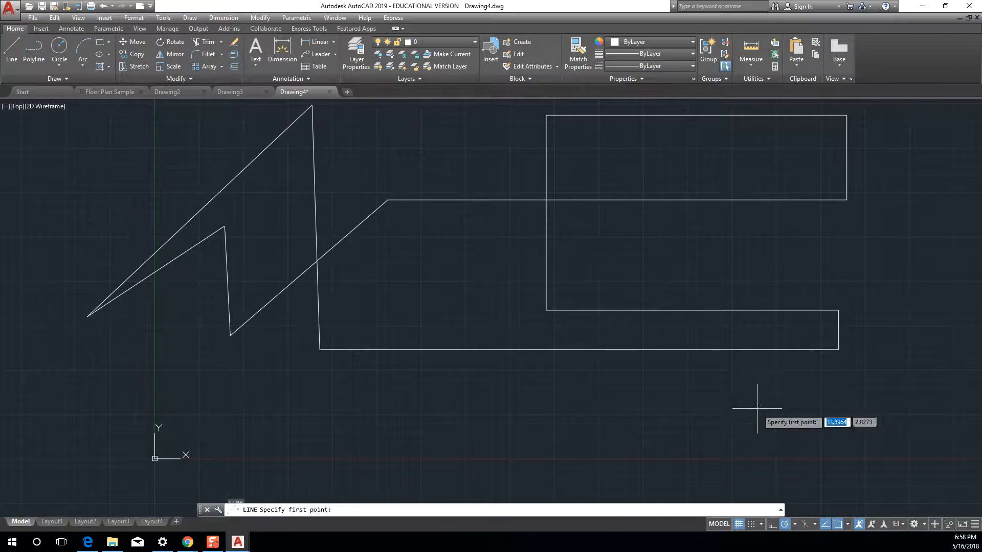
click(756, 408)
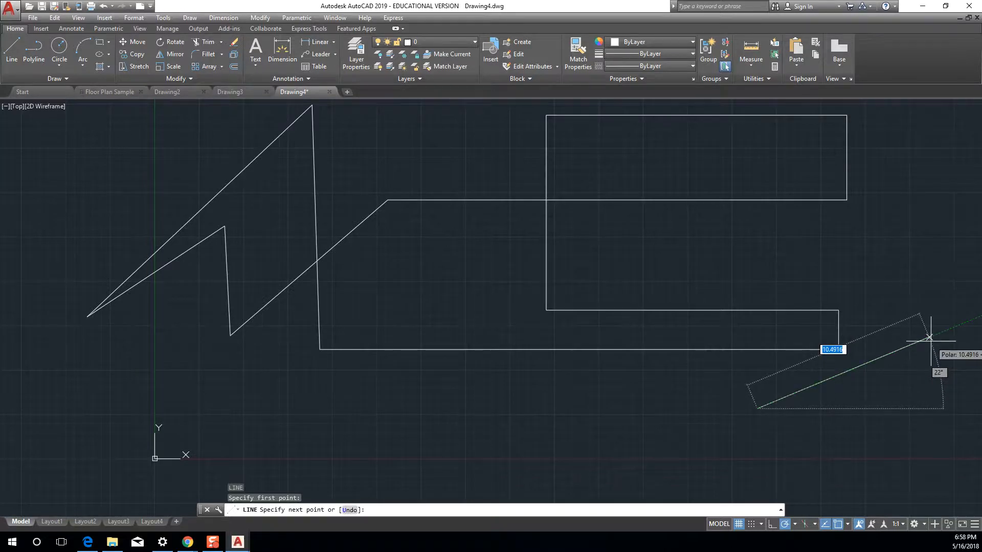
Change the polar tracking increment to 30, 60, 90, 120, then turn polar tracking off and cancel the test line
click(794, 524)
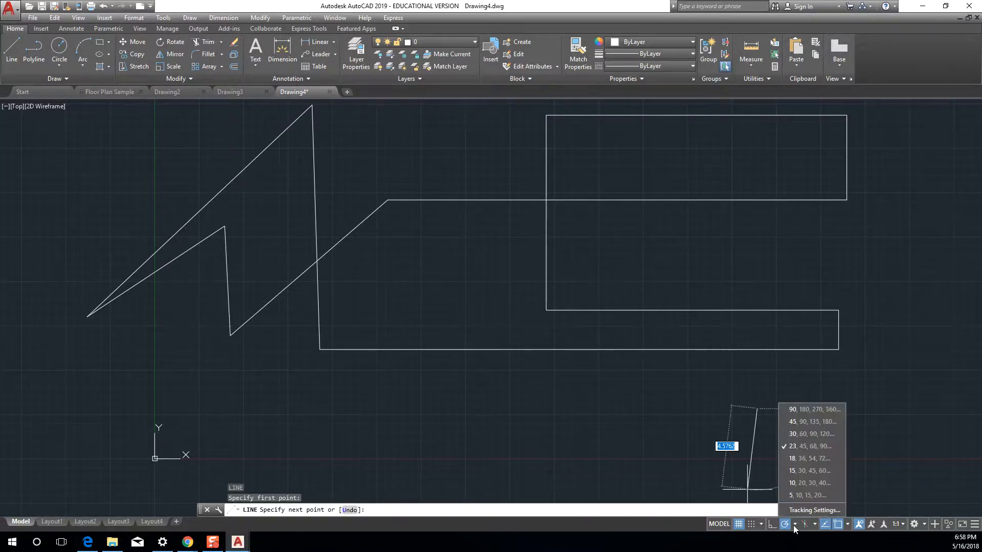
click(809, 433)
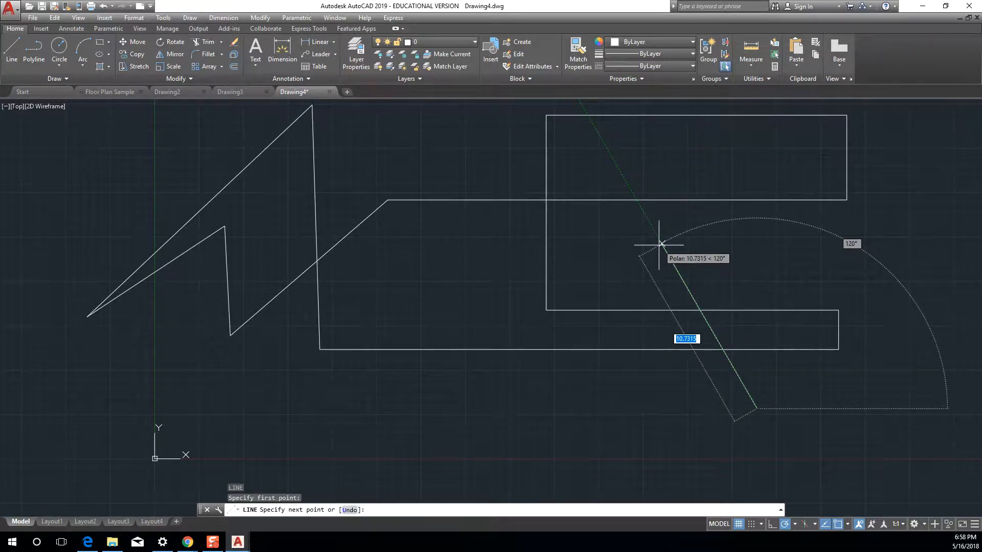
click(784, 524)
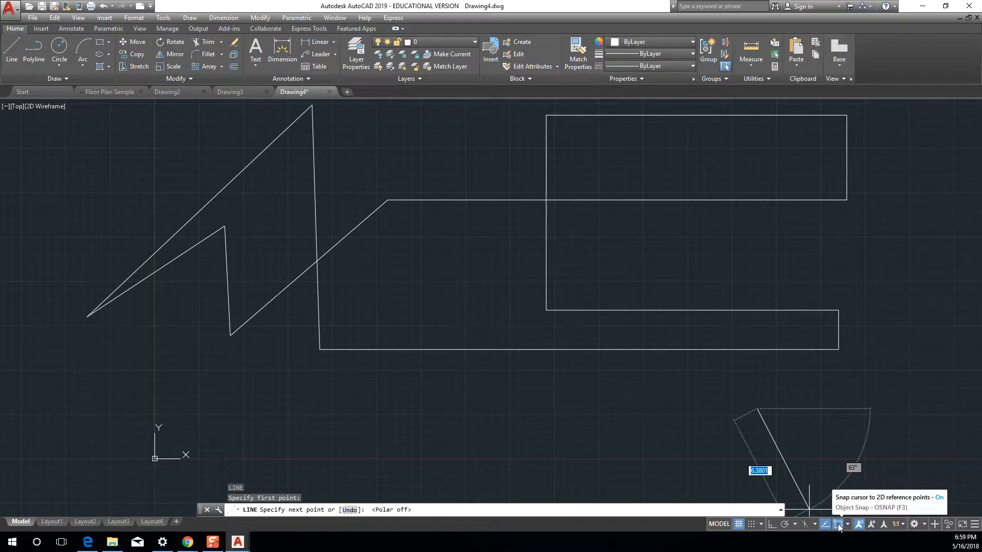
key(Escape)
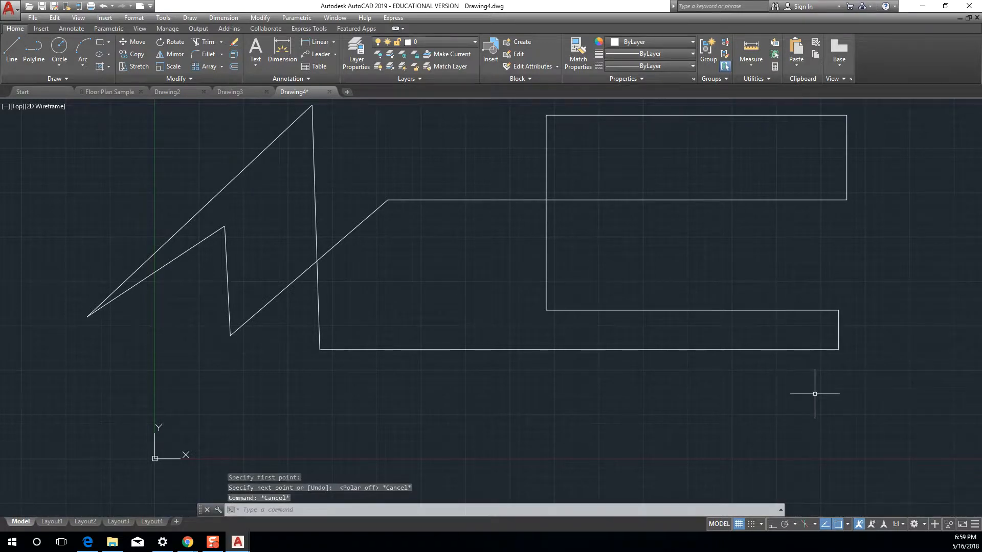
Try the Endpoint snap by starting a line at the upper end of the short vertical edge, then cancel it
key(Return)
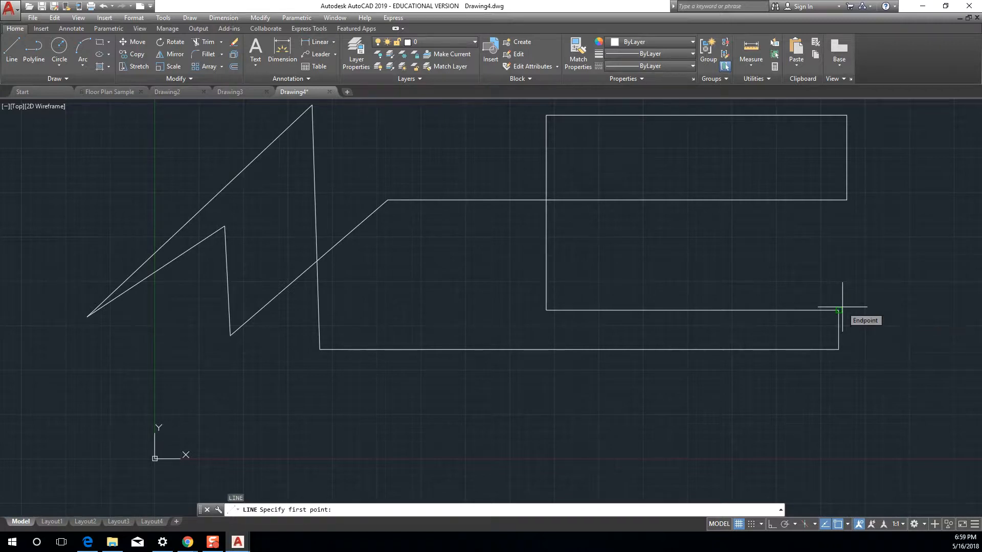
scroll(842, 307, up, 5)
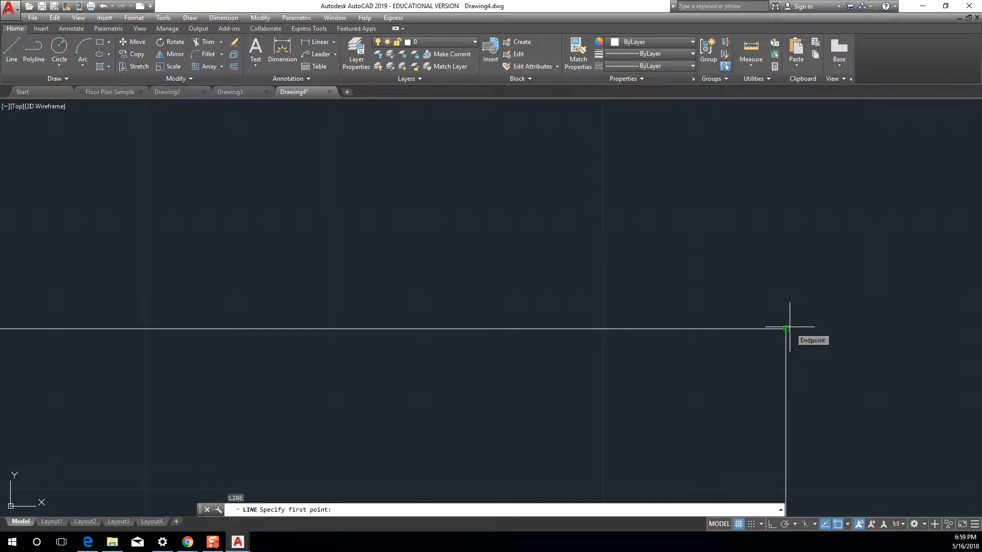
click(787, 328)
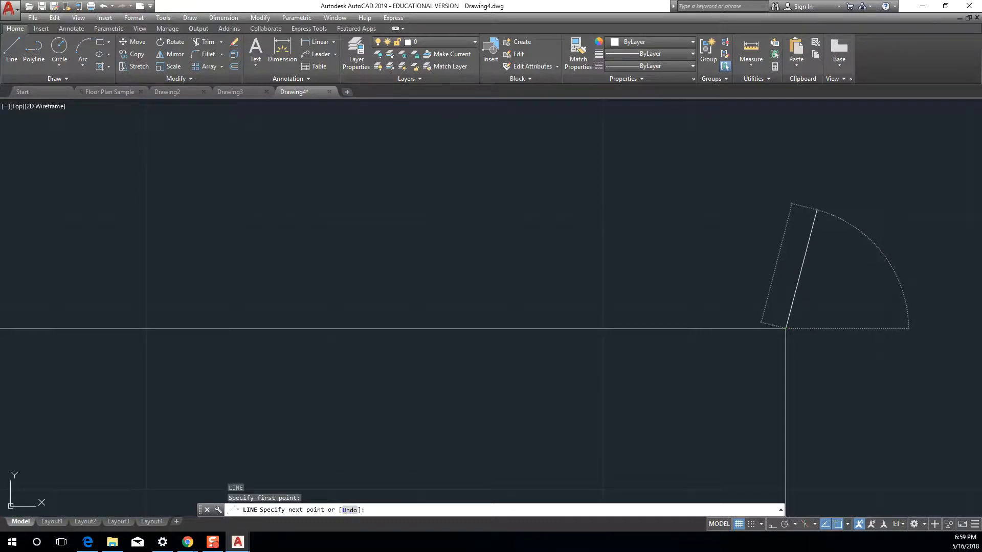
key(Return)
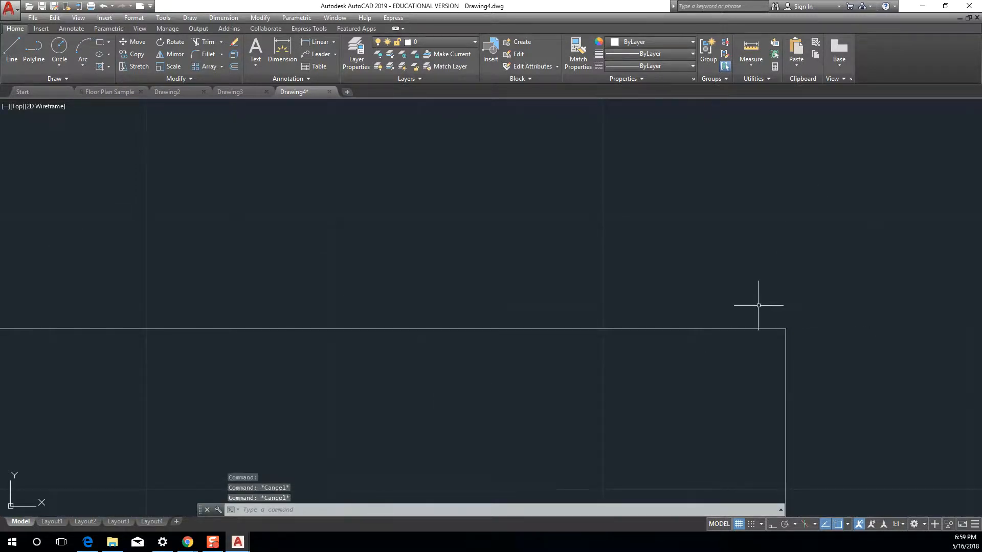
Restart the Line command and enable the Midpoint, Insertion, Perpendicular and Nearest object snap modes
key(Return)
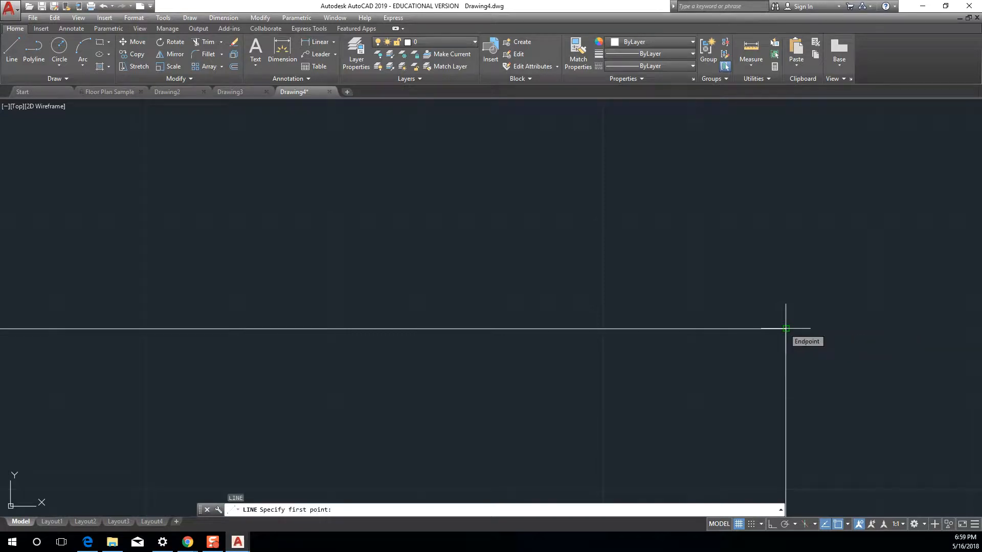
scroll(511, 296, down, 2)
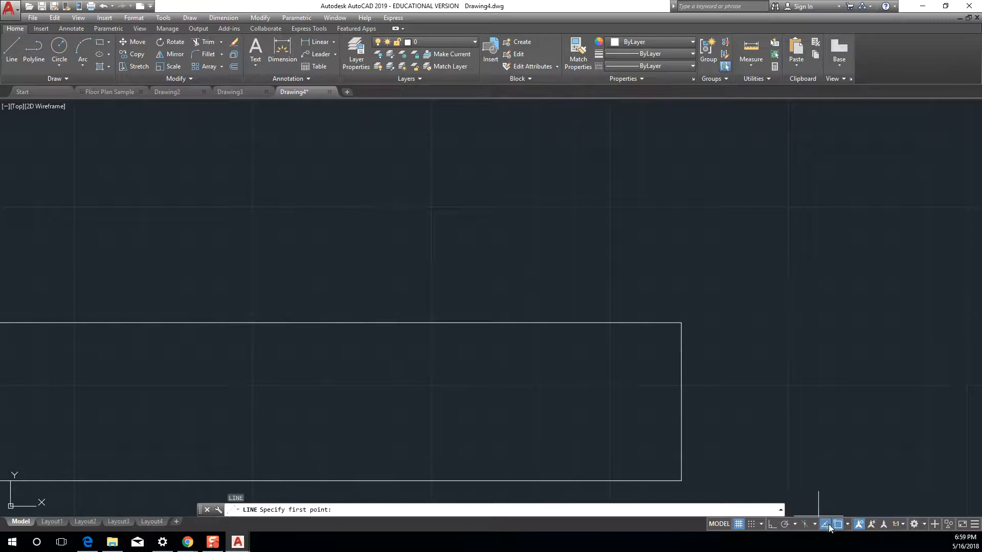
click(847, 524)
click(853, 510)
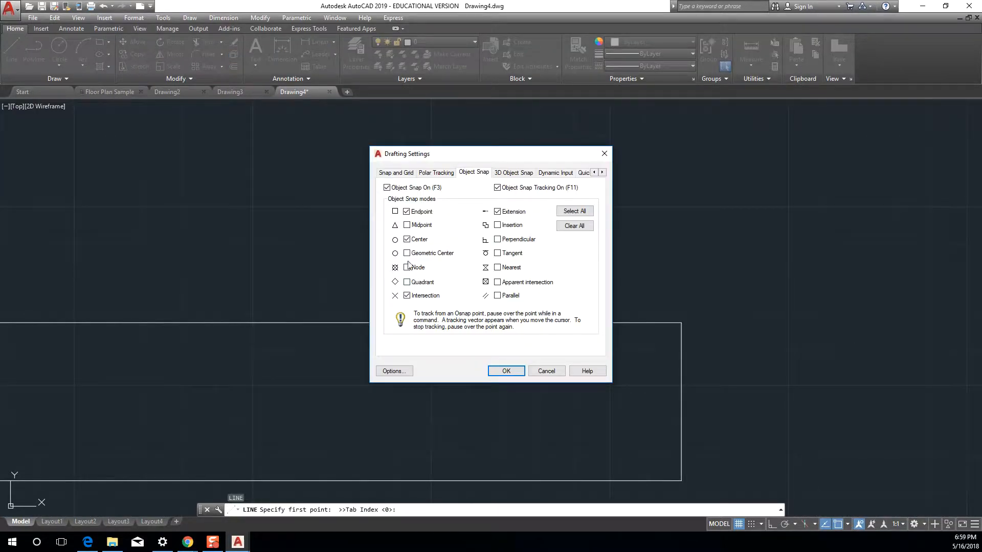
click(407, 225)
click(497, 239)
click(497, 267)
click(505, 371)
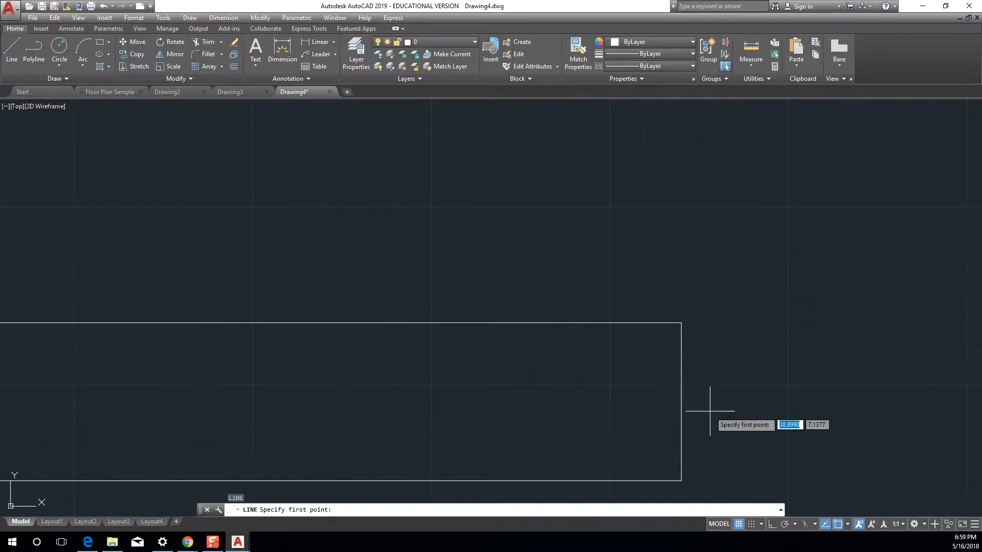
Try the Midpoint snap by starting a line at the middle of the short vertical edge, then cancel it
scroll(690, 399, up, 4)
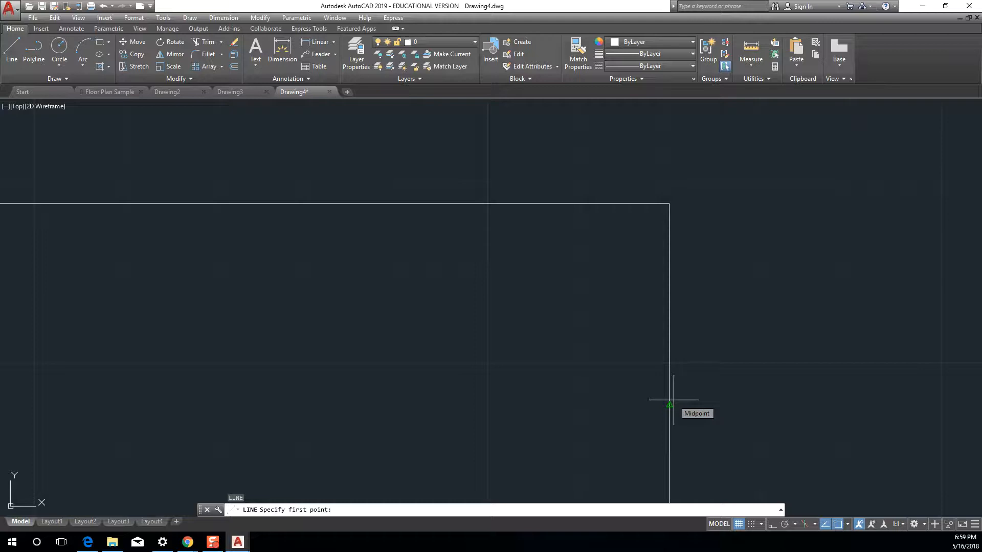
click(673, 400)
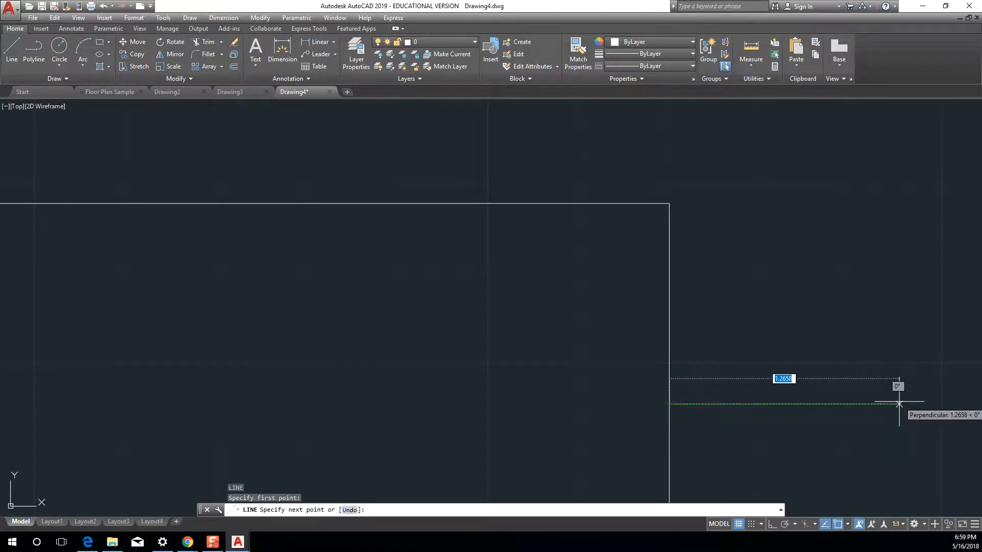
scroll(899, 404, down, 1)
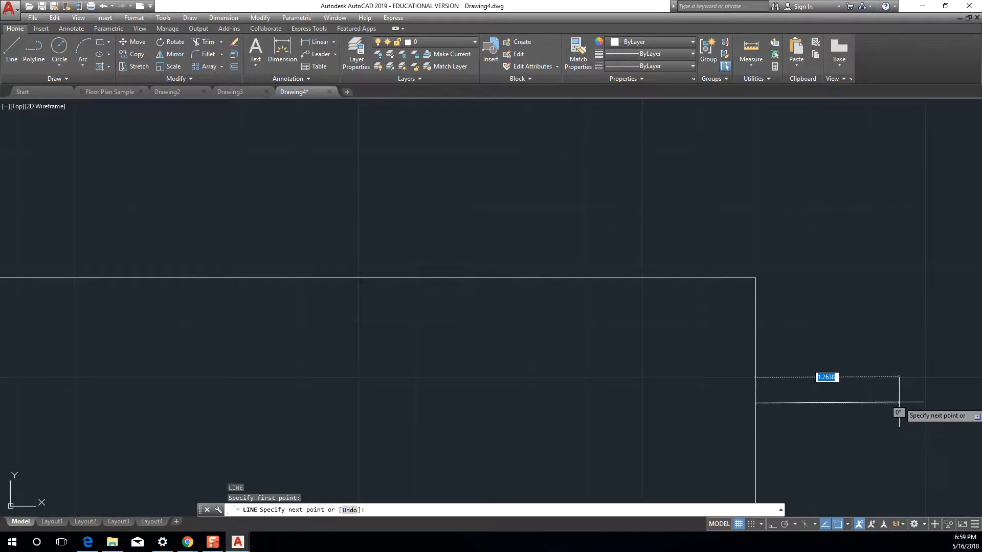
key(Escape)
Try the Nearest snap by starting a line at an arbitrary point on the short vertical edge, then cancel it
key(Return)
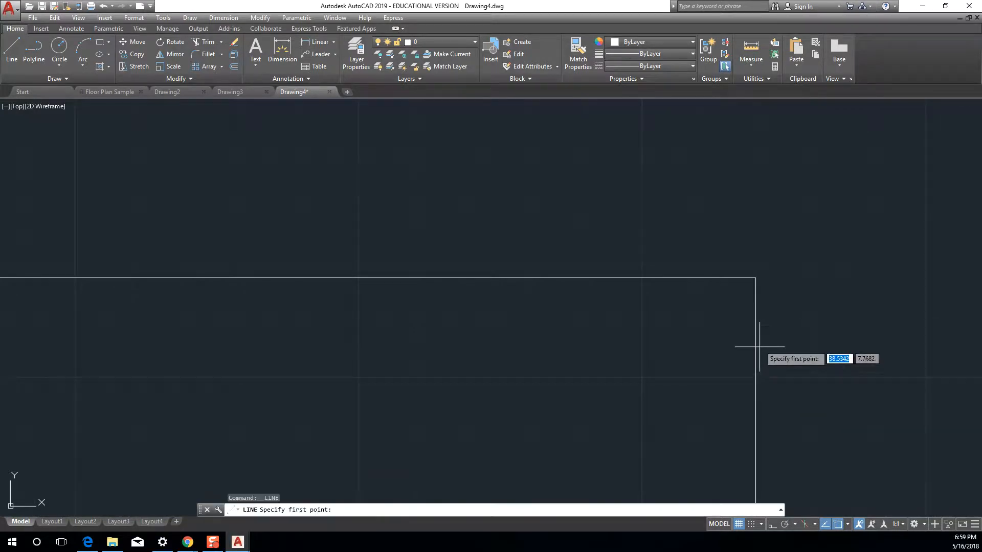
scroll(758, 348, up, 2)
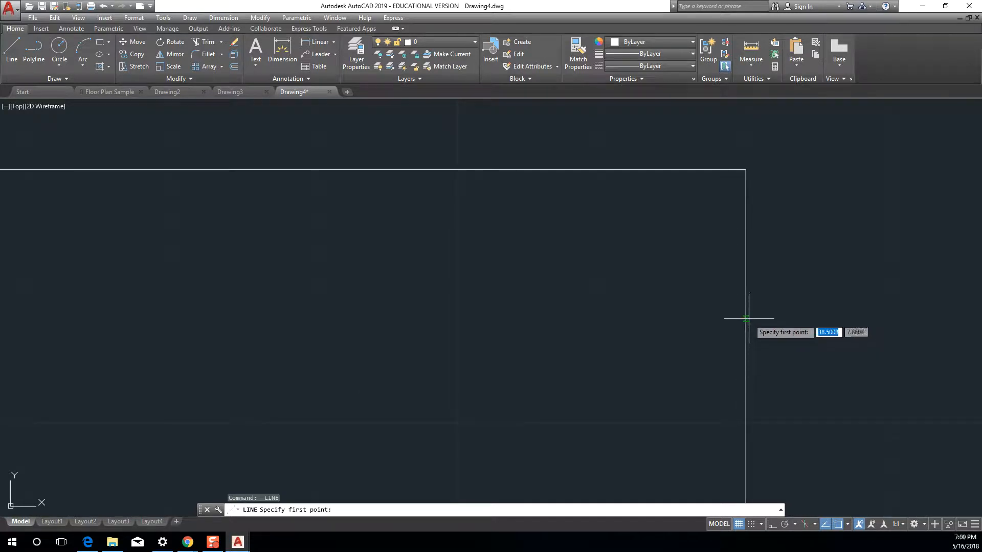
scroll(747, 301, up, 3)
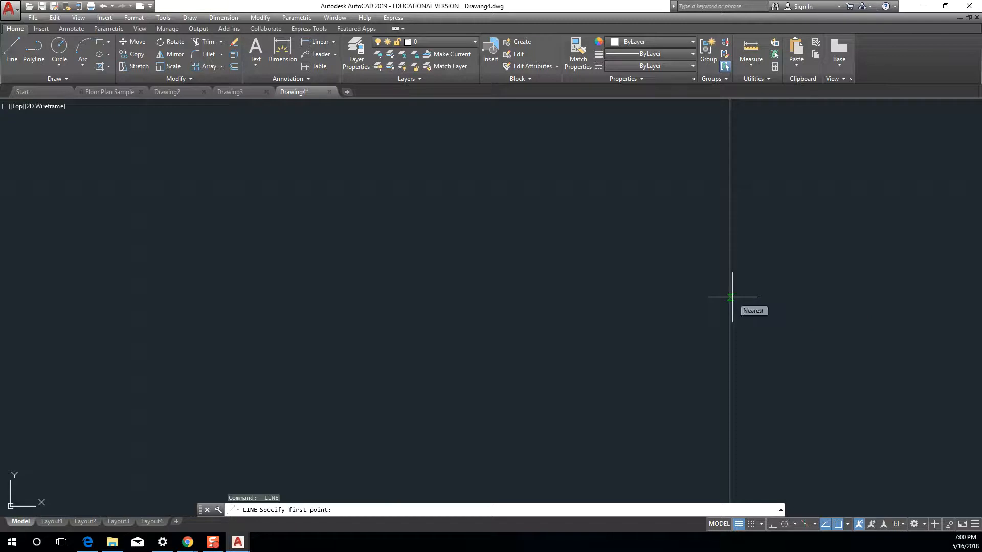
click(731, 297)
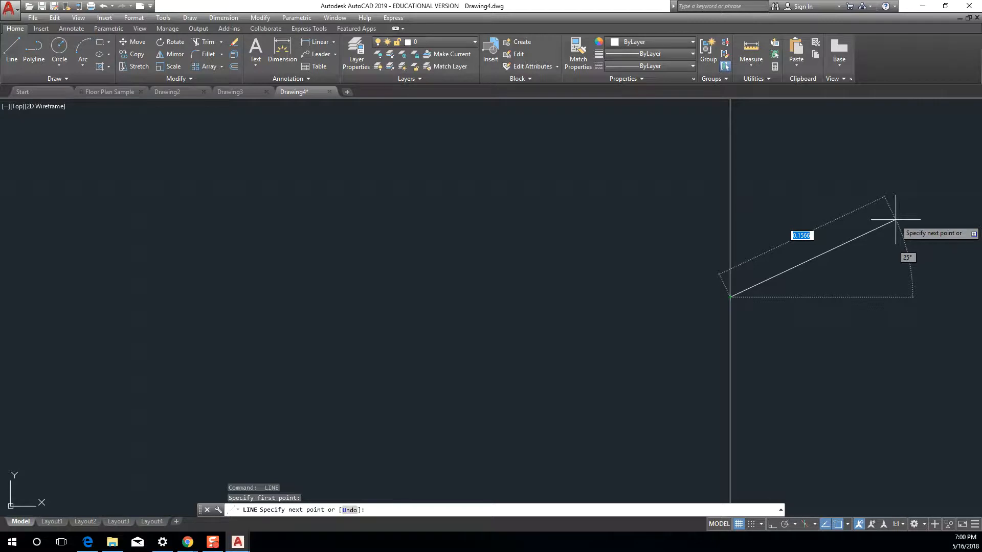
key(Escape)
scroll(839, 230, down, 5)
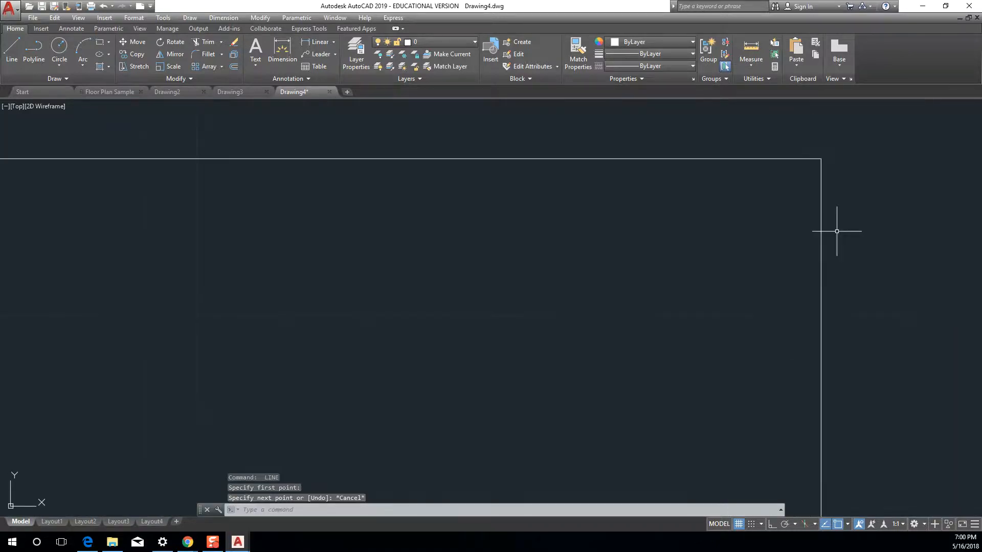
Review the list of available object snap modes and close it without changes
click(847, 525)
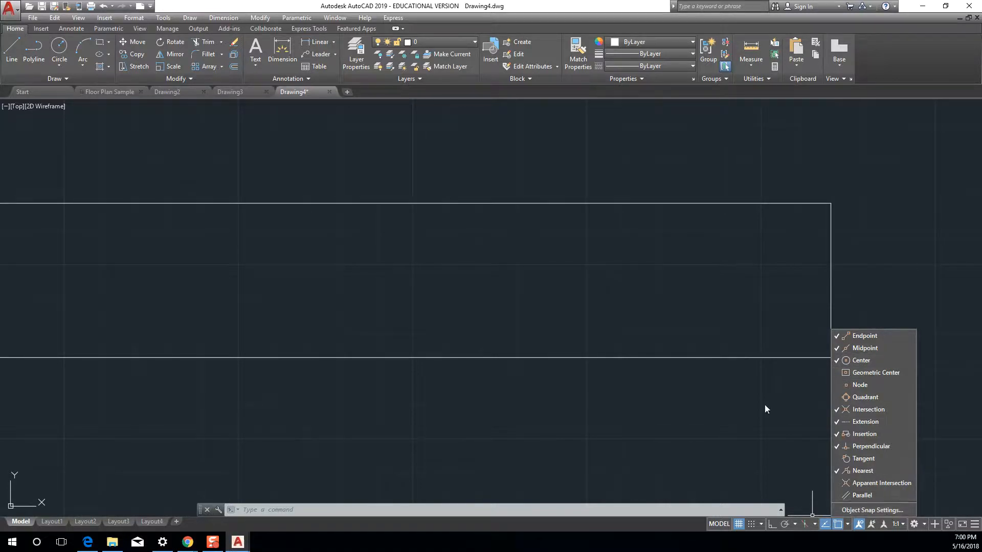
key(Escape)
key(Escape)
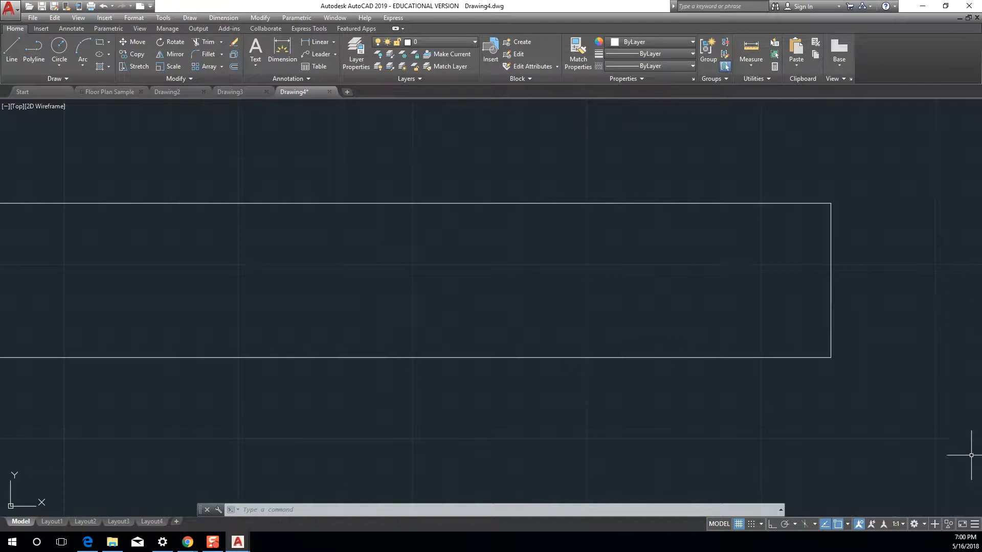
Remove Isometric Drafting from the status bar, and switch the Annotation Visibility and AutoScale entries off and back on
click(975, 524)
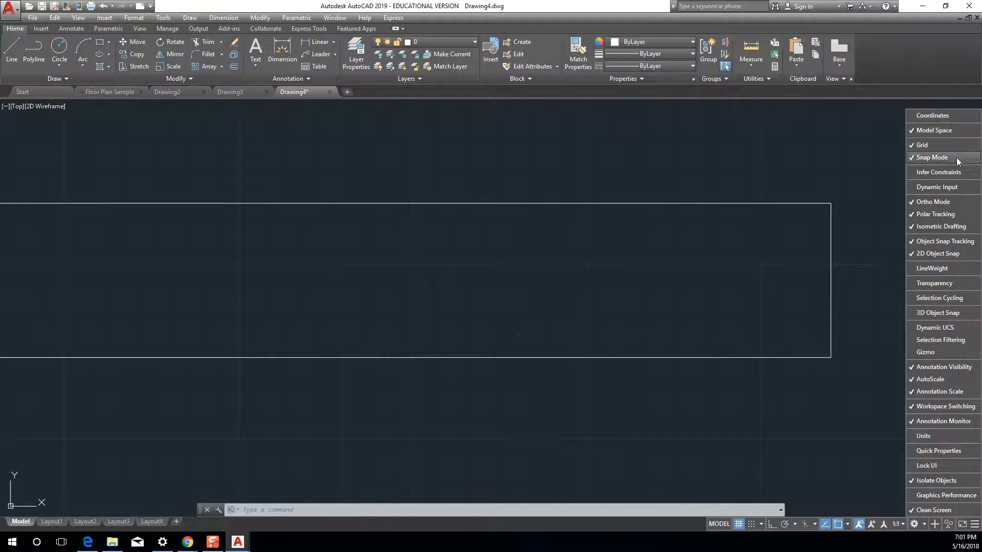
click(952, 226)
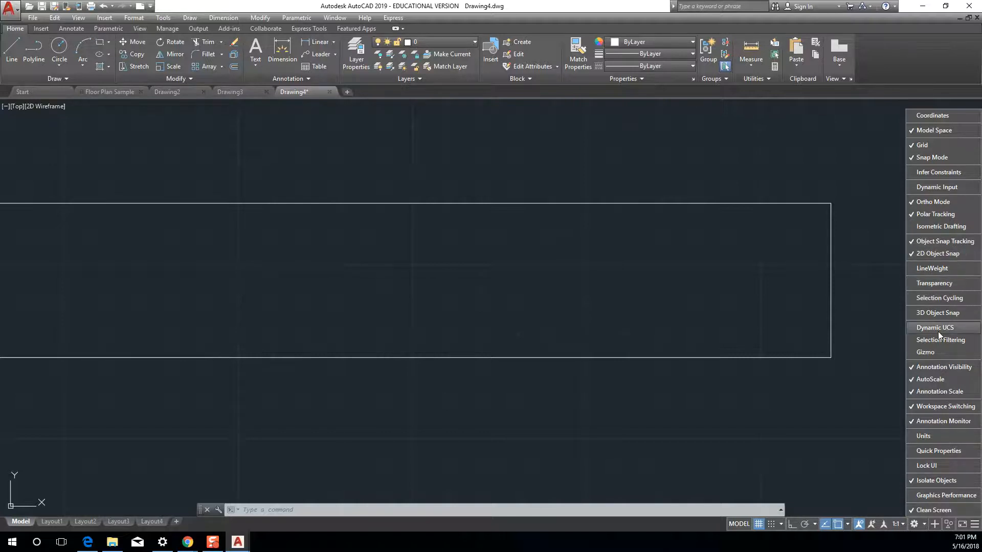
click(943, 368)
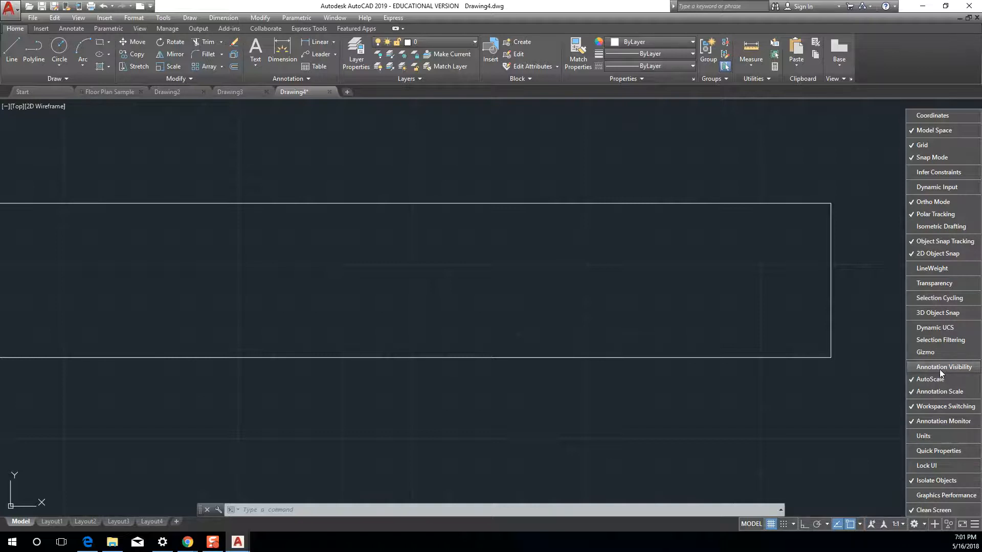
click(940, 369)
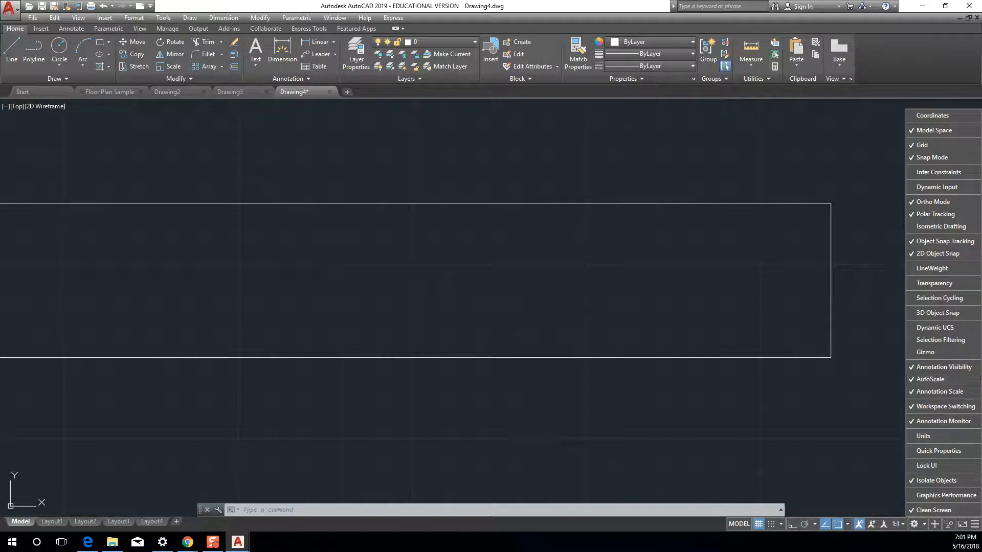
click(946, 379)
click(946, 379)
Remove Annotation Monitor, Workspace Switching and Clean Screen from the status bar and add Units to it
click(949, 422)
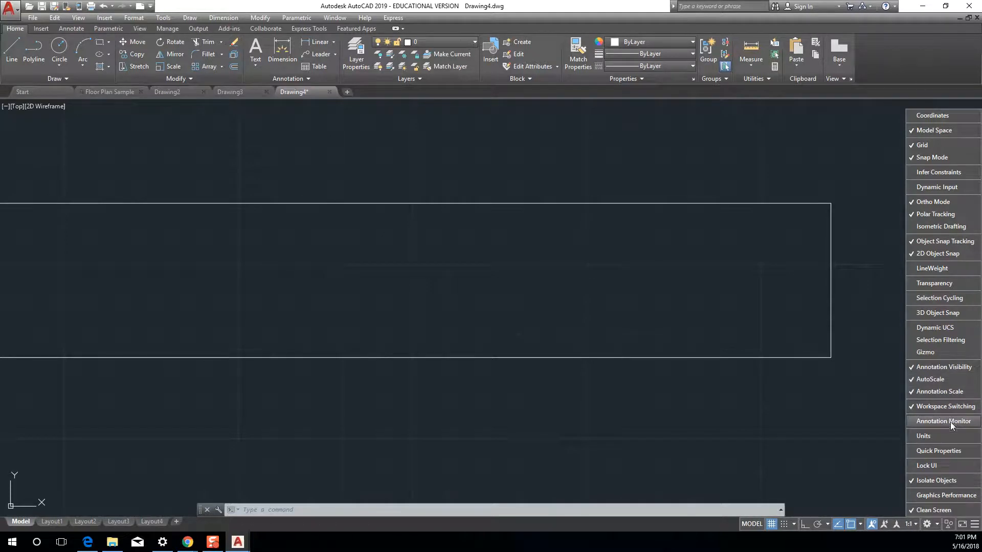
click(950, 408)
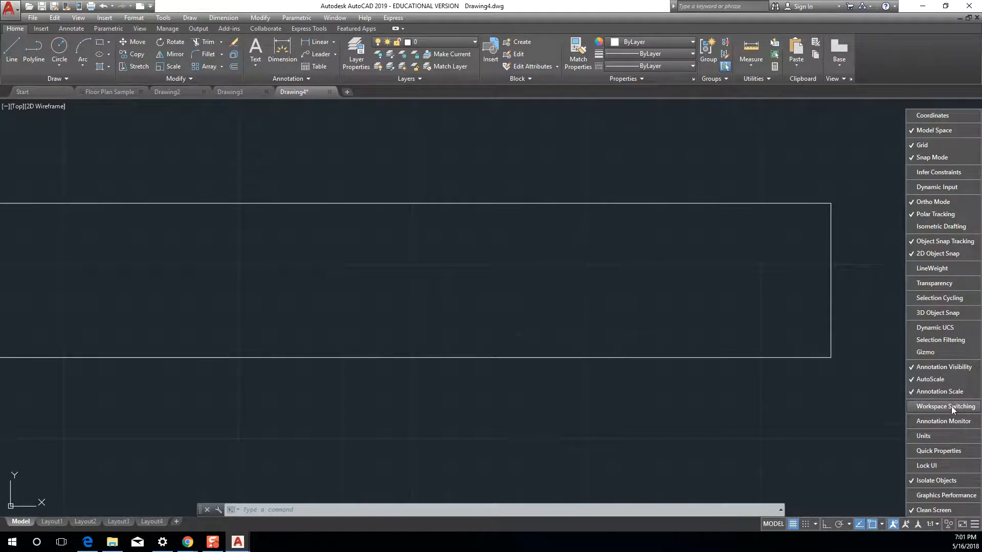
click(950, 438)
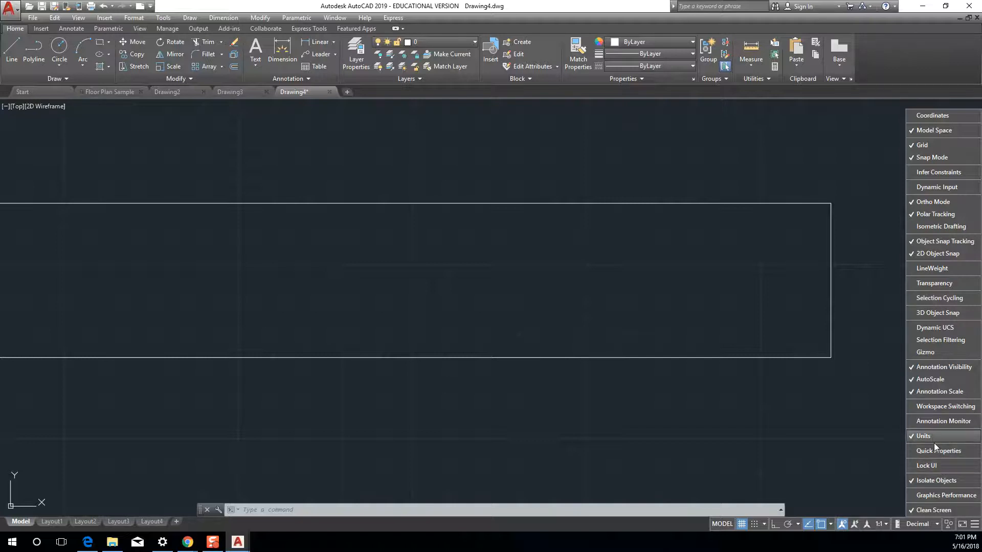
click(940, 511)
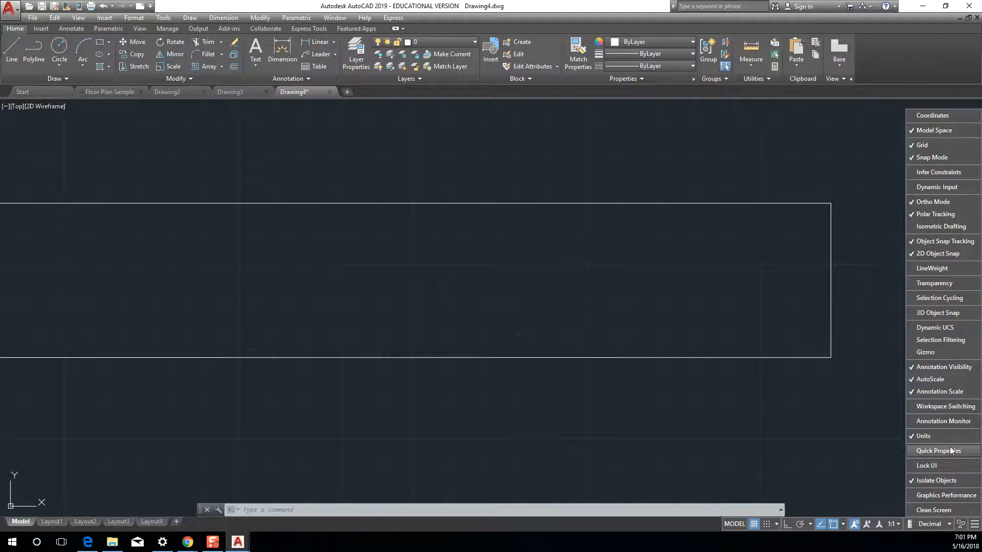
Add Coordinates and Dynamic Input to the status bar, then review the customization list once more and close it
click(969, 115)
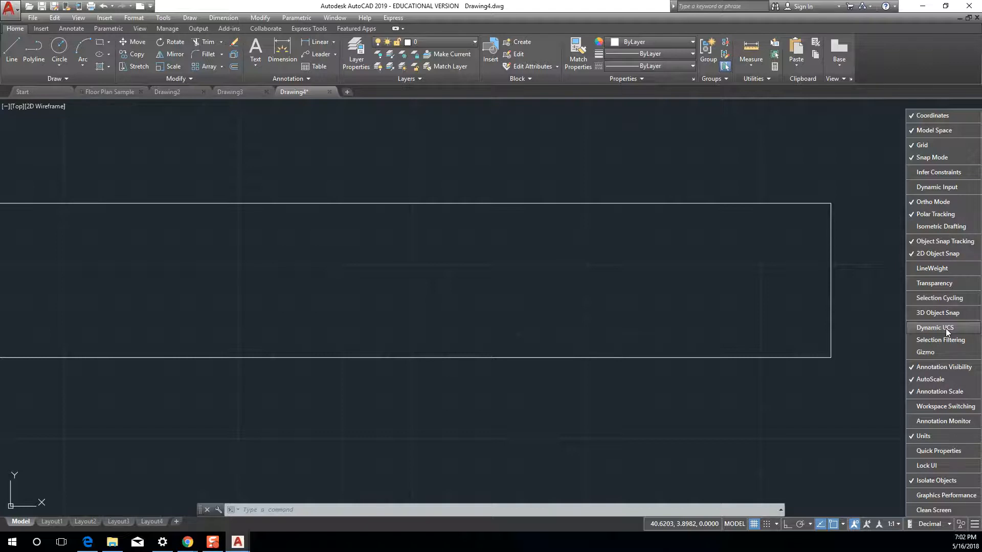
click(950, 187)
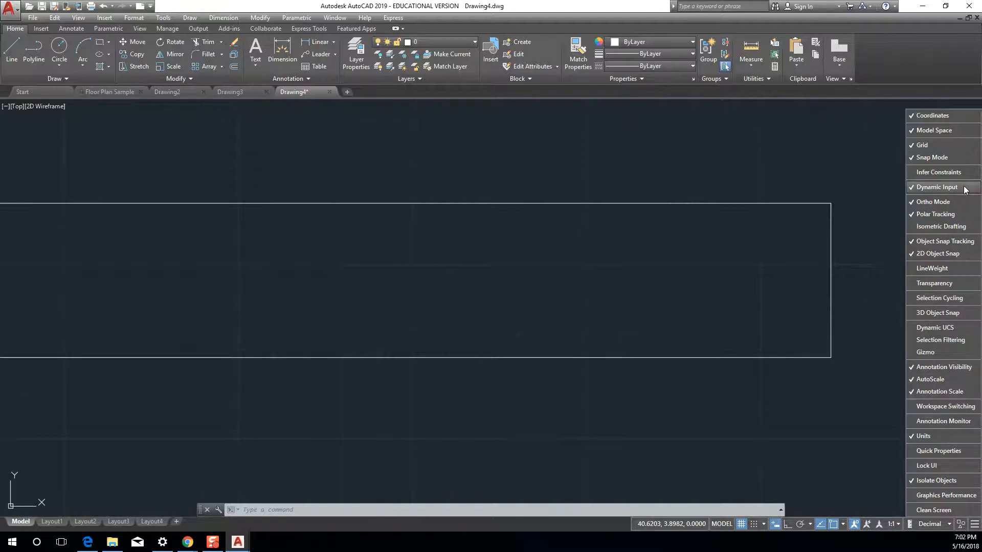
click(843, 137)
key(Escape)
key(Escape)
key(Escape)
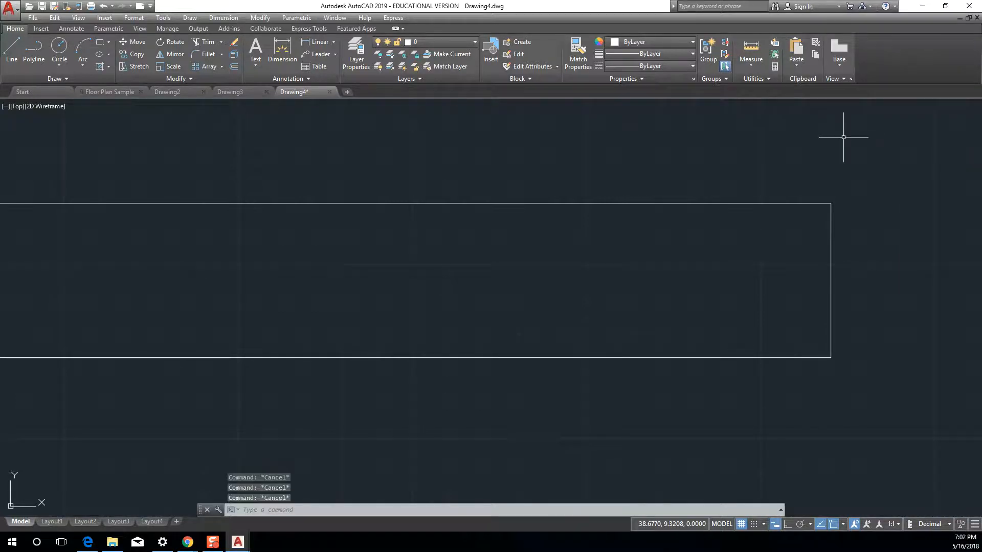
click(973, 524)
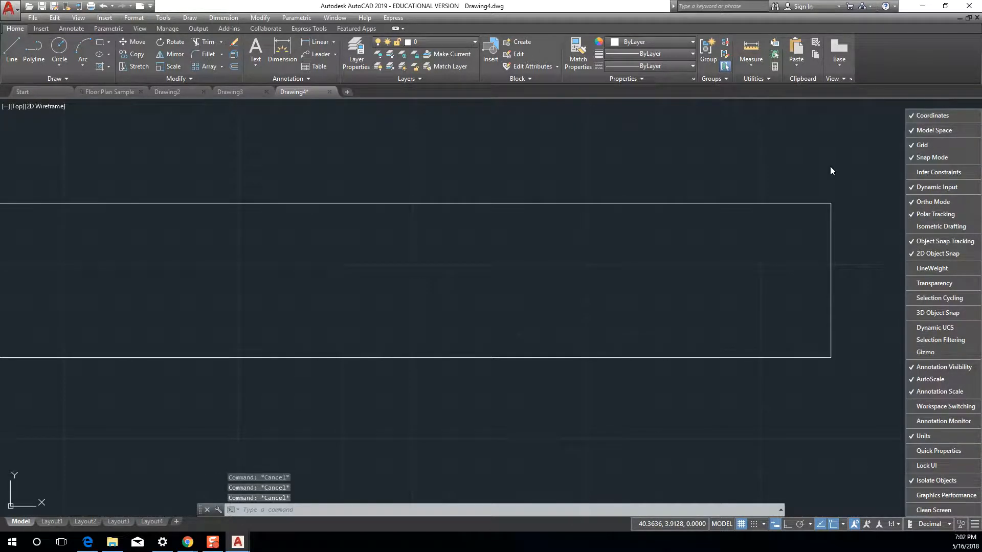
click(835, 235)
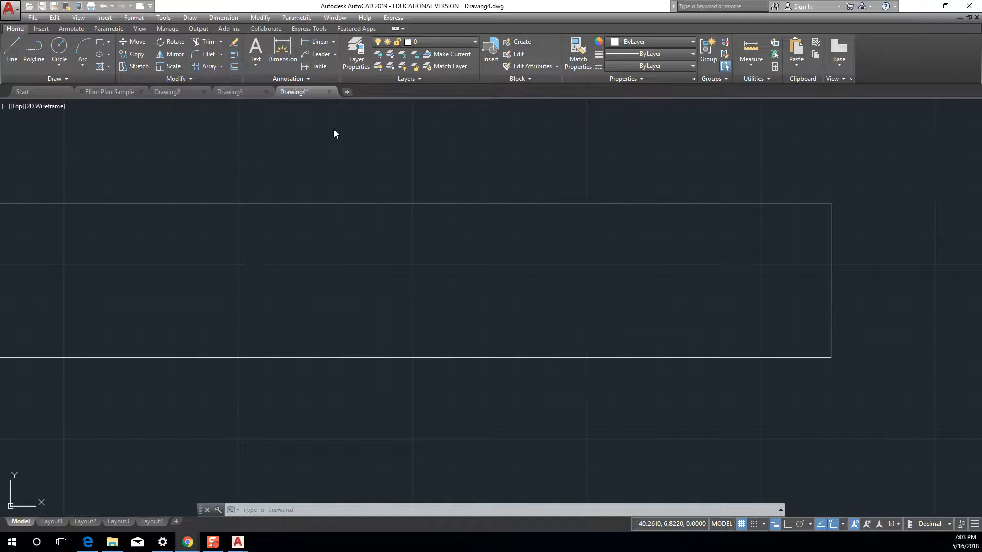
Start the Line command using dynamic input at the cursor, then cancel it without placing a point
key(Escape)
key(Escape)
key(Escape)
text(L)
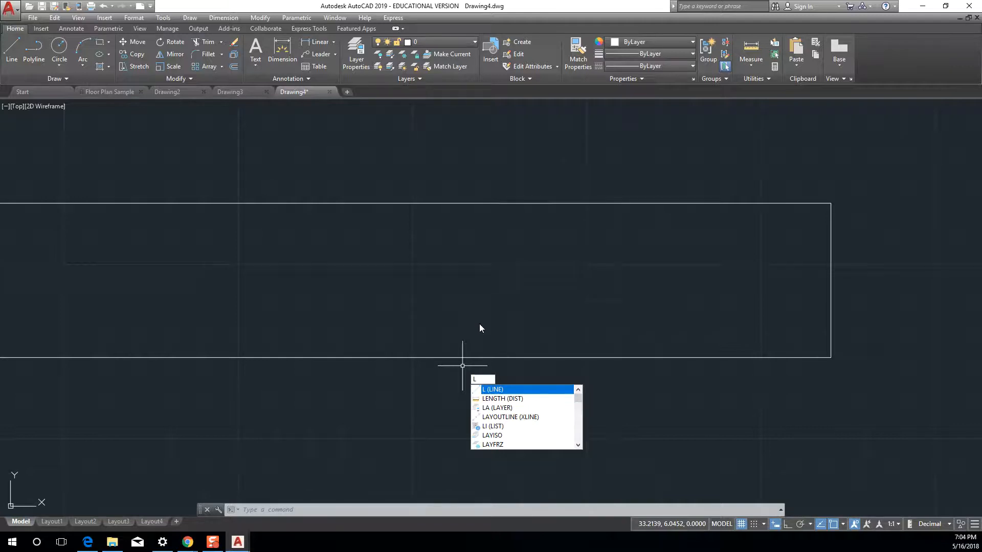
key(Return)
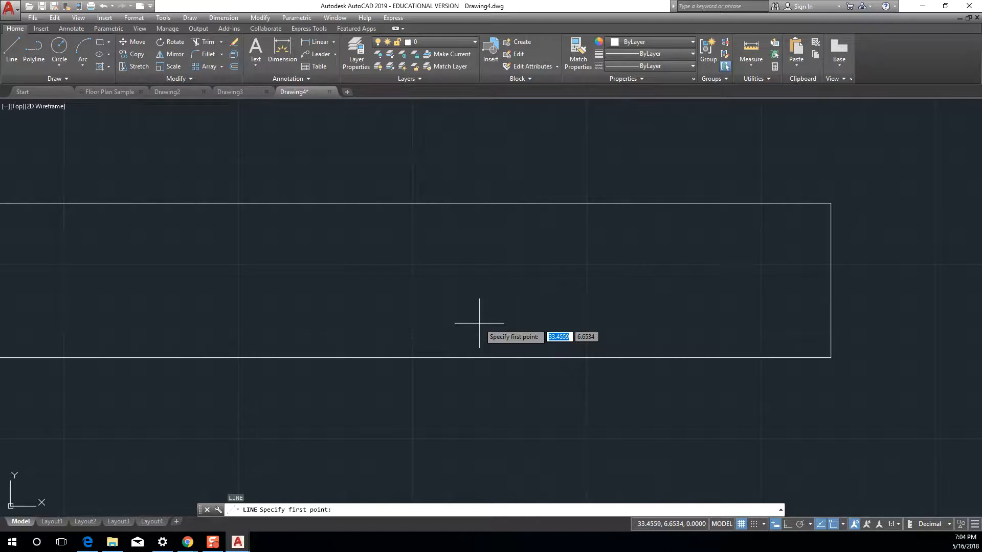
key(Escape)
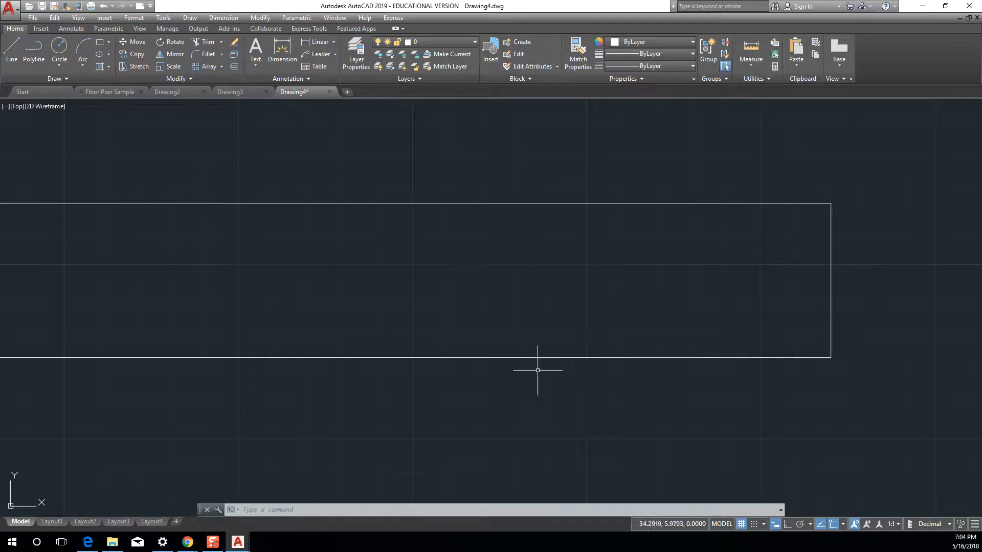
Draw three connected freehand line segments in the empty area above the long rectangle, leaving the shape open
scroll(498, 267, up, 4)
scroll(497, 267, down, 4)
middle_drag(497, 268, 593, 271)
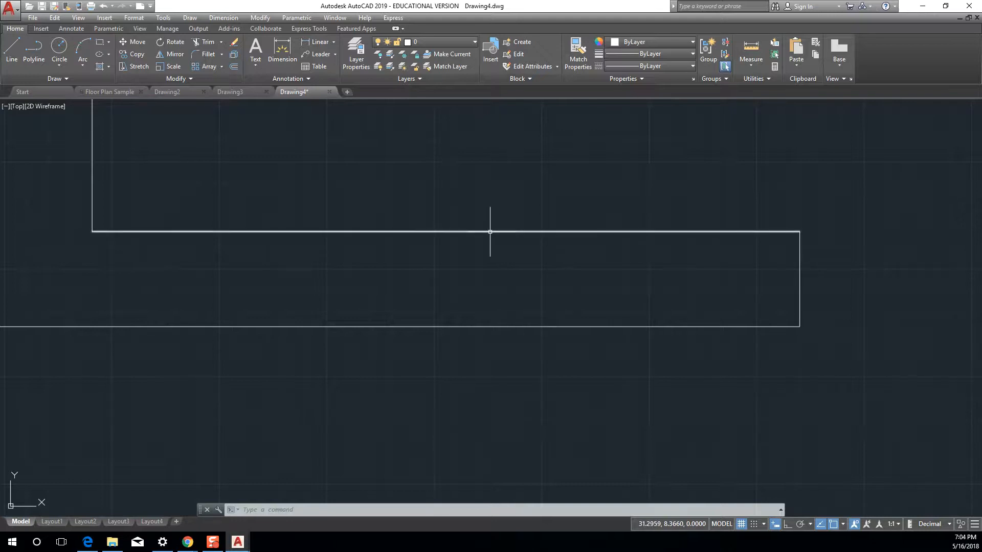
mouse_move(488, 216)
middle_down()
mouse_move(716, 222)
mouse_move(297, 225)
mouse_move(729, 222)
mouse_move(322, 254)
mouse_move(539, 258)
mouse_move(754, 364)
mouse_move(432, 405)
mouse_move(24, 383)
mouse_move(229, 281)
mouse_move(730, 386)
mouse_move(349, 300)
mouse_move(602, 193)
mouse_move(597, 217)
middle_up()
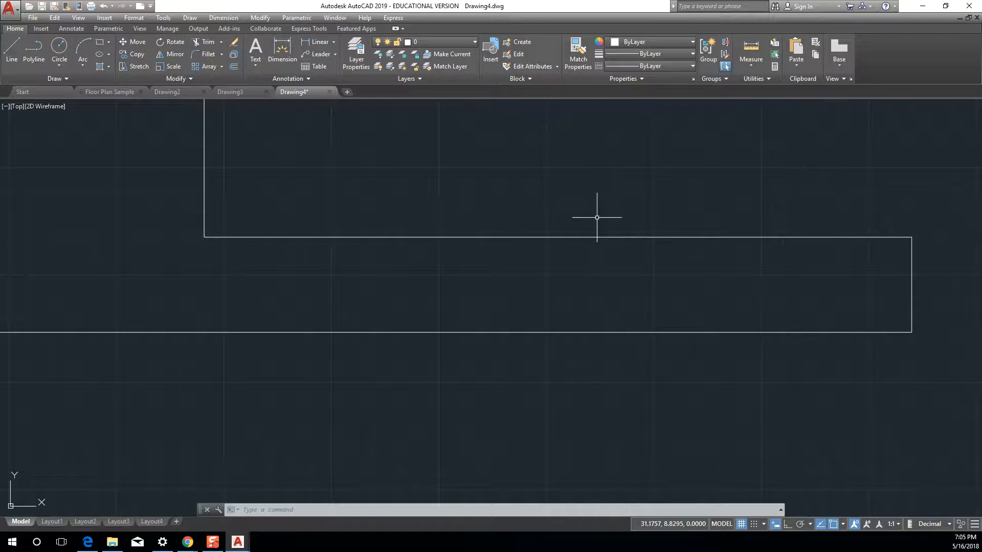
key(Escape)
key(Escape)
text(l)
key(Return)
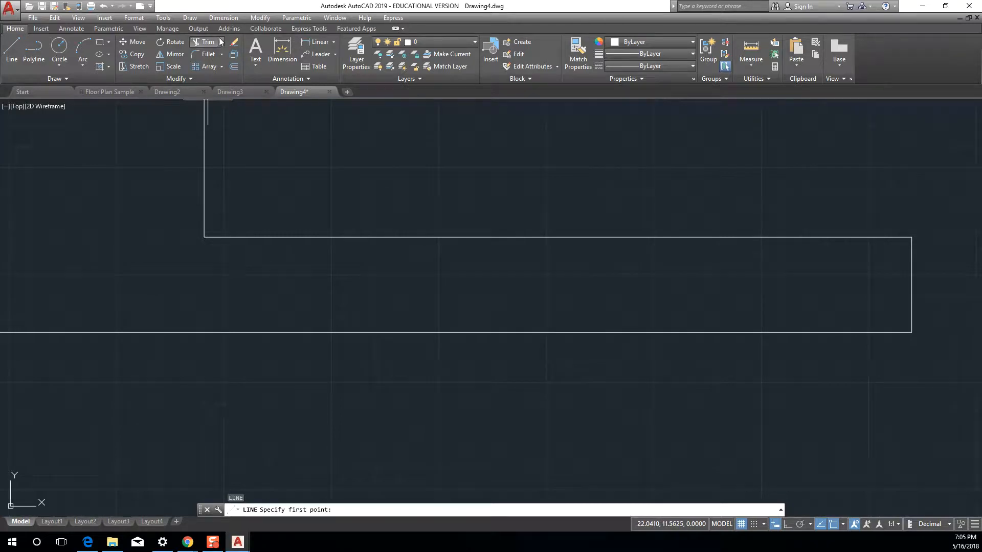
middle_drag(299, 158, 302, 374)
middle_drag(270, 131, 284, 338)
middle_drag(289, 138, 294, 336)
click(271, 294)
click(615, 246)
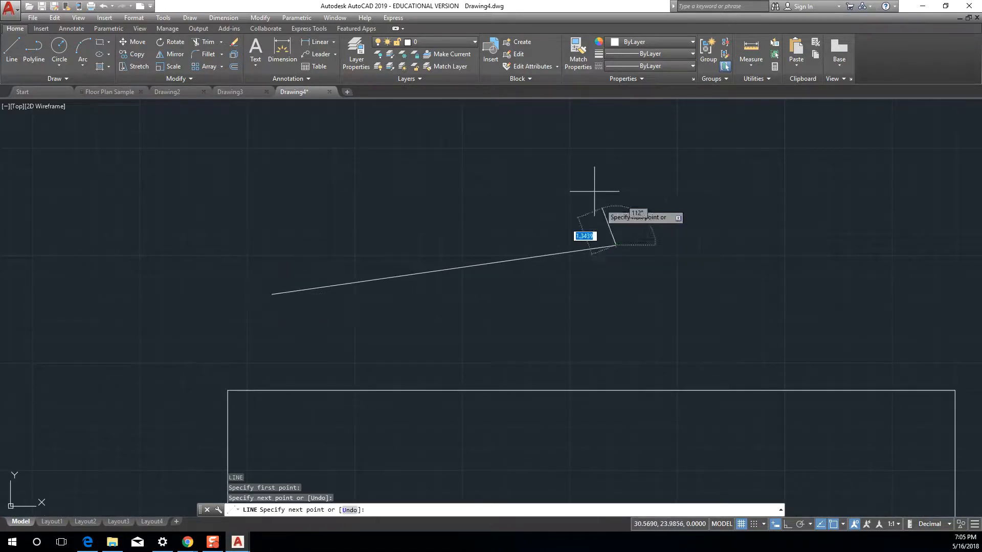
click(568, 137)
click(351, 163)
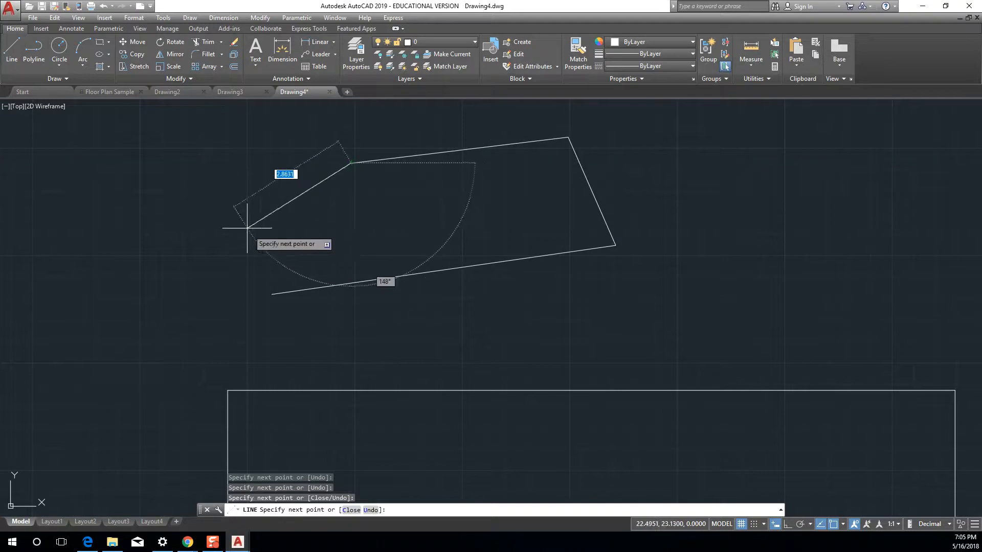
Add a fourth segment continuing the upper line further left, and end the Line command
middle_drag(274, 228, 447, 229)
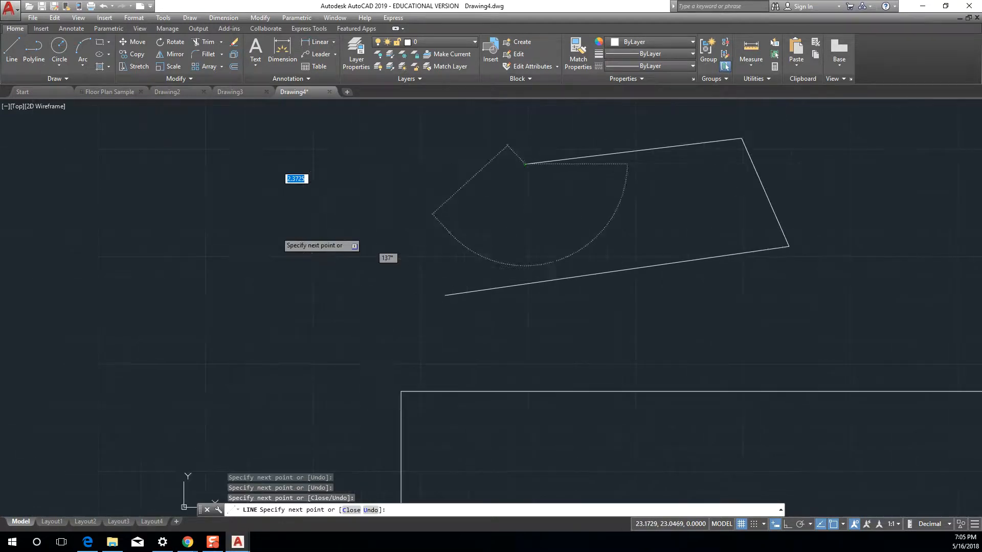
scroll(273, 232, up, 5)
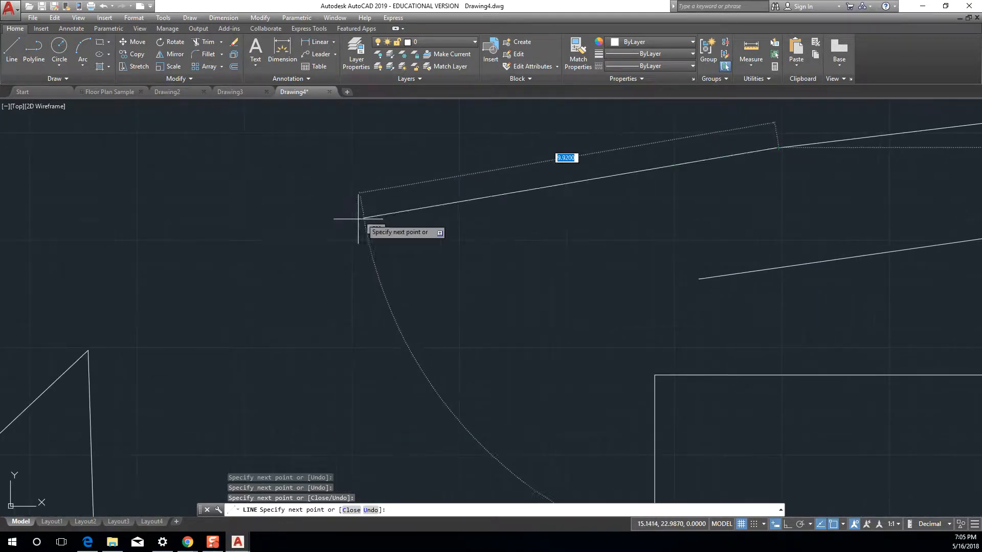
click(221, 215)
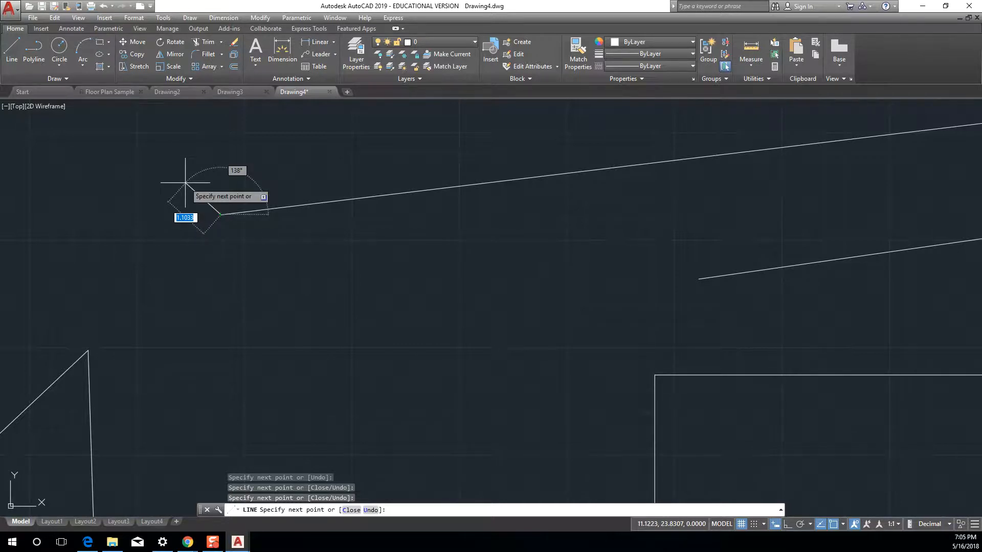
middle_drag(188, 181, 250, 313)
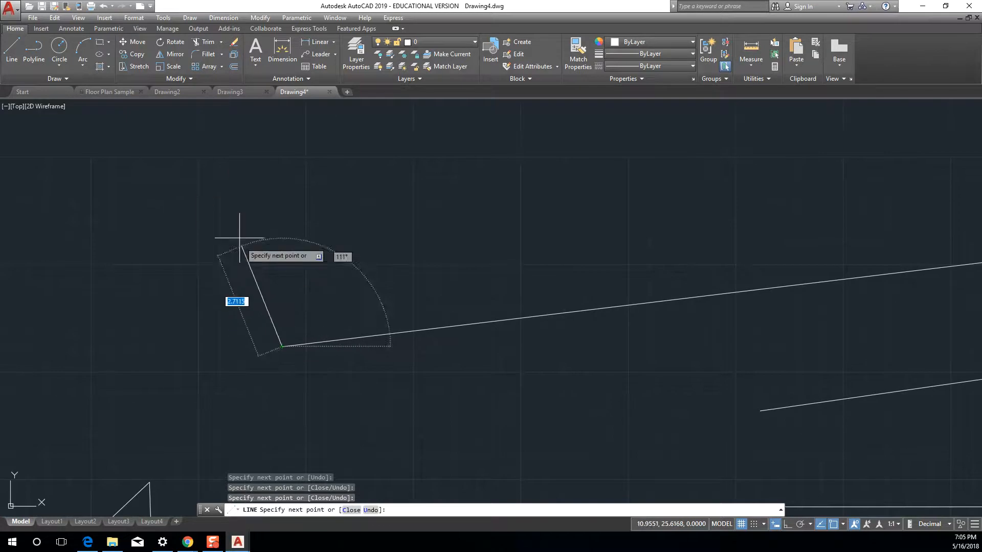
mouse_move(225, 175)
middle_down()
mouse_move(241, 228)
mouse_move(450, 212)
mouse_move(326, 202)
middle_up()
mouse_move(201, 182)
middle_down()
mouse_move(373, 196)
mouse_move(158, 191)
middle_up()
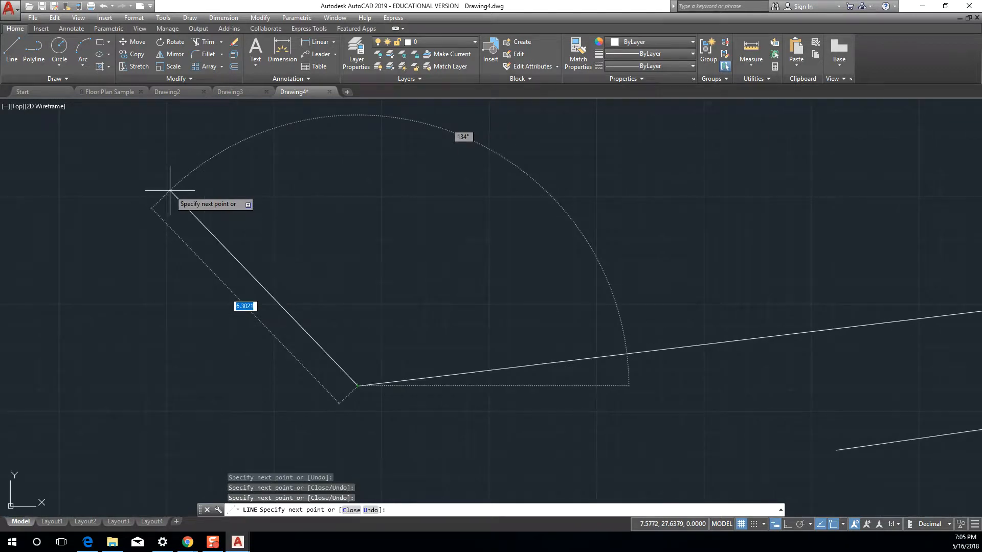
key(Escape)
key(Escape)
key(Escape)
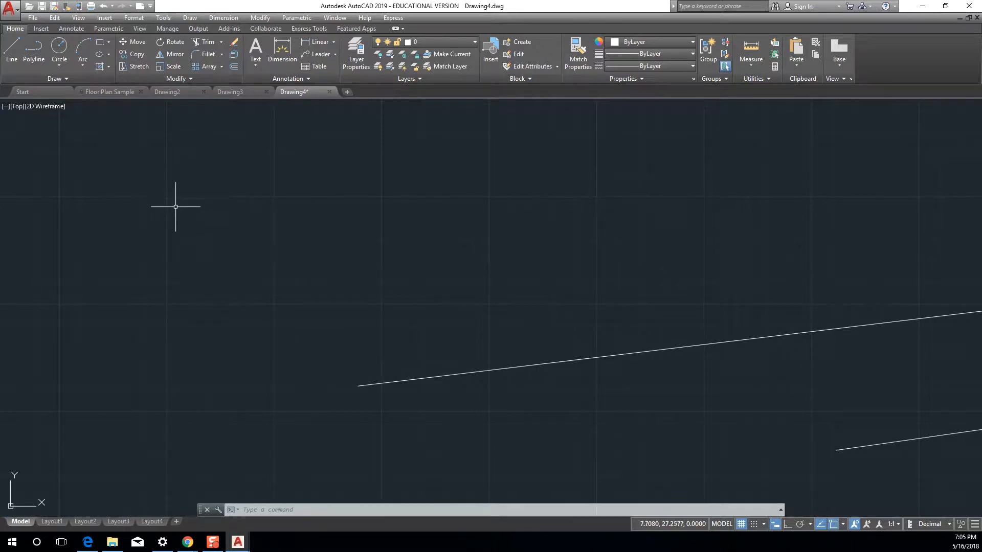
Zoom repeatedly in and out around different cursor locations to examine how the zoom centre follows the cursor
scroll(176, 215, up, 5)
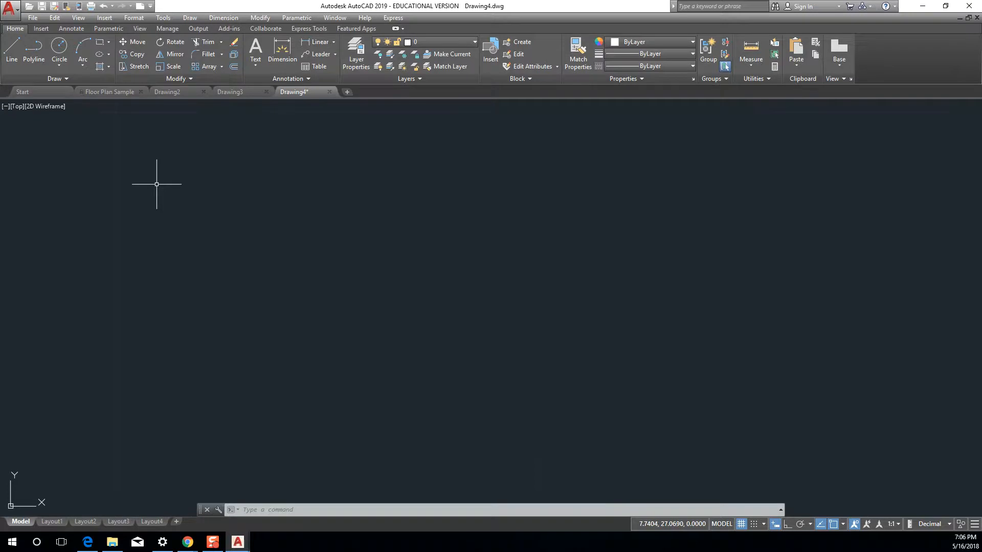
scroll(156, 184, down, 8)
scroll(156, 185, down, 6)
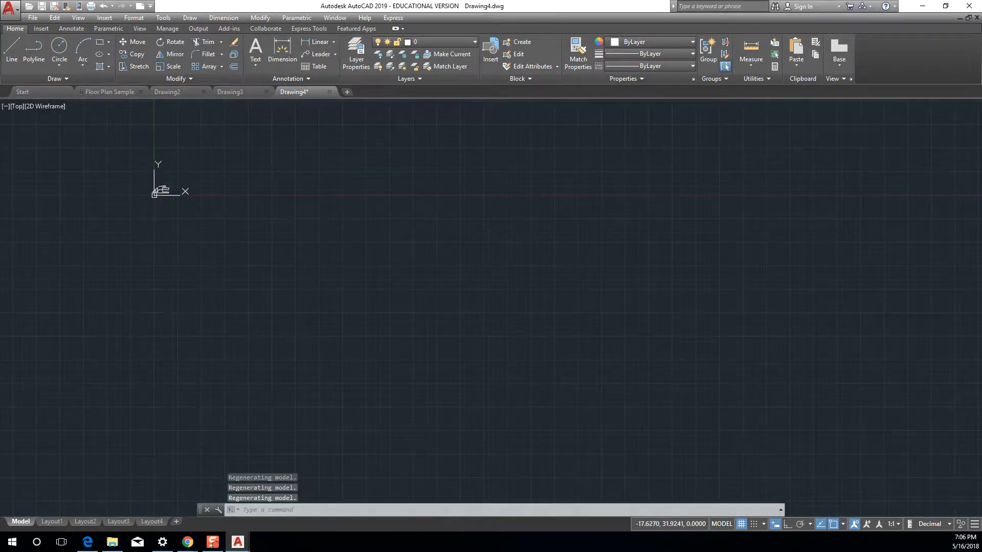
scroll(148, 187, up, 10)
scroll(198, 201, up, 5)
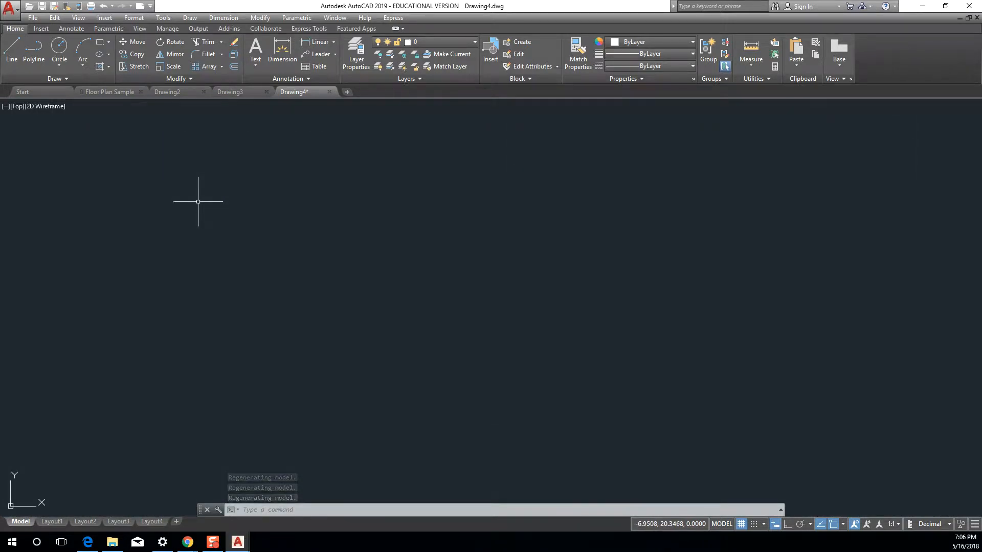
scroll(198, 201, down, 6)
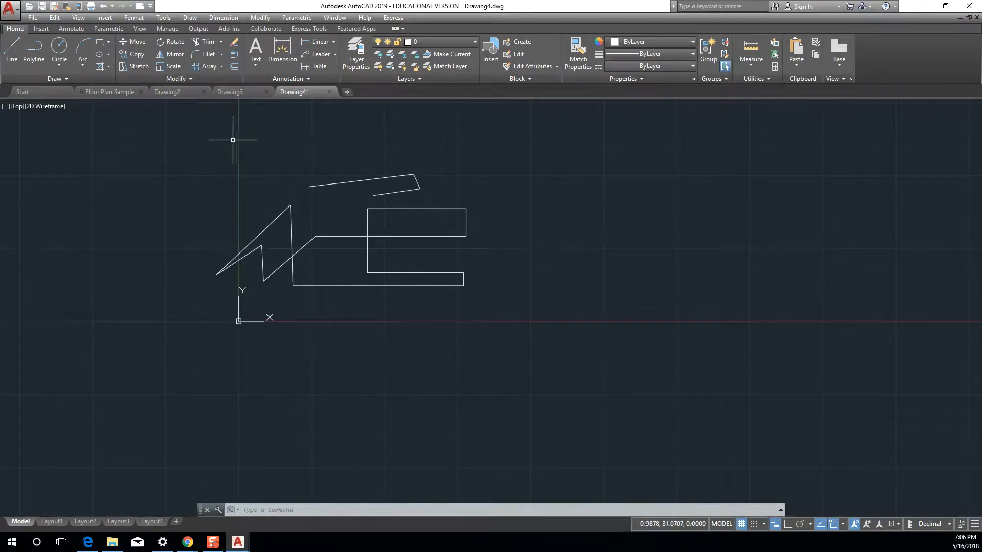
scroll(197, 152, up, 4)
scroll(198, 153, up, 4)
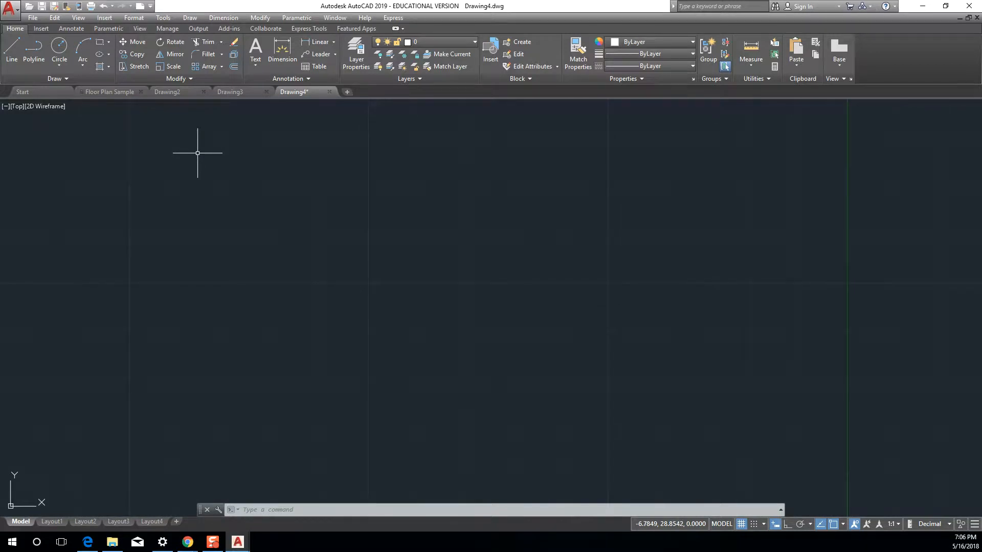
scroll(176, 137, up, 5)
scroll(173, 136, up, 2)
Pan across the empty area around the linework, then zoom to the drawing extents
mouse_move(173, 137)
middle_down()
mouse_move(285, 136)
mouse_move(378, 166)
middle_up()
mouse_move(123, 183)
middle_down()
mouse_move(398, 171)
mouse_move(467, 188)
middle_up()
mouse_move(364, 200)
middle_down()
mouse_move(508, 201)
mouse_move(596, 213)
mouse_move(609, 228)
mouse_move(561, 273)
mouse_move(404, 291)
middle_up()
middle_drag(726, 260, 371, 302)
middle_drag(767, 250, 353, 283)
middle_drag(839, 233, 465, 285)
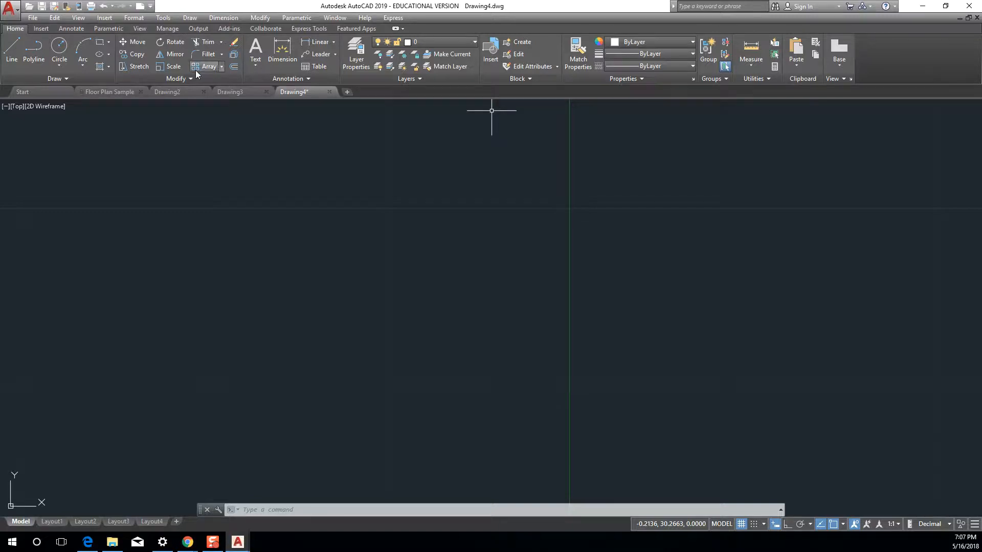
middle_click(599, 346)
middle_click(598, 346)
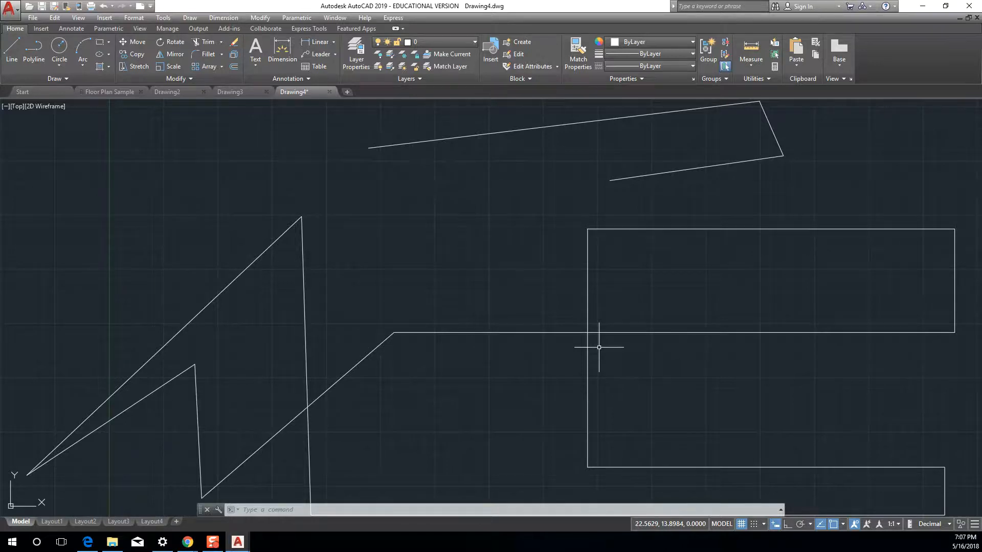
Pan and zoom to an empty area well to the right of the linework, then restore the full view with Zoom Extents
mouse_move(601, 346)
middle_down()
mouse_move(193, 375)
mouse_move(77, 359)
middle_up()
scroll(559, 274, down, 10)
scroll(662, 271, up, 10)
scroll(915, 297, up, 3)
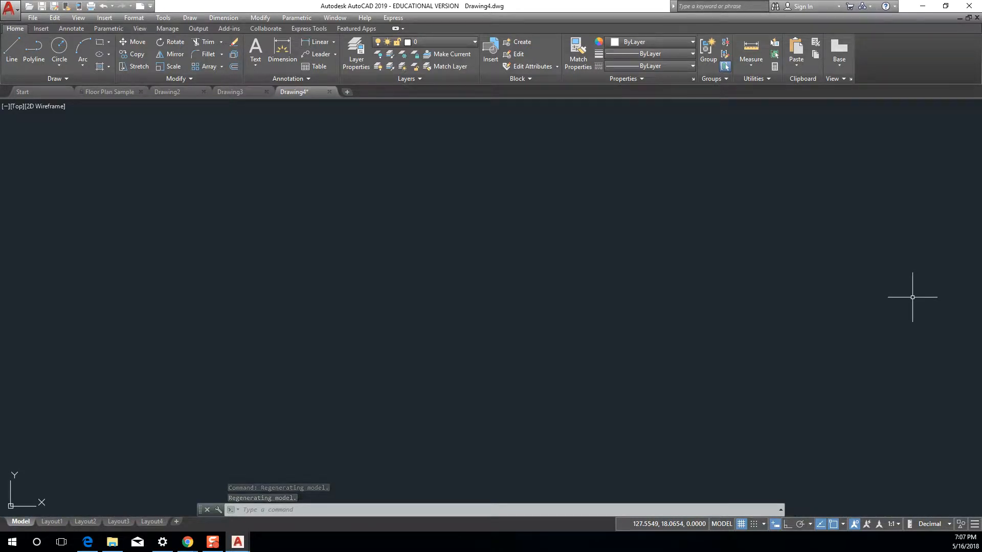
middle_click(912, 298)
middle_click(912, 297)
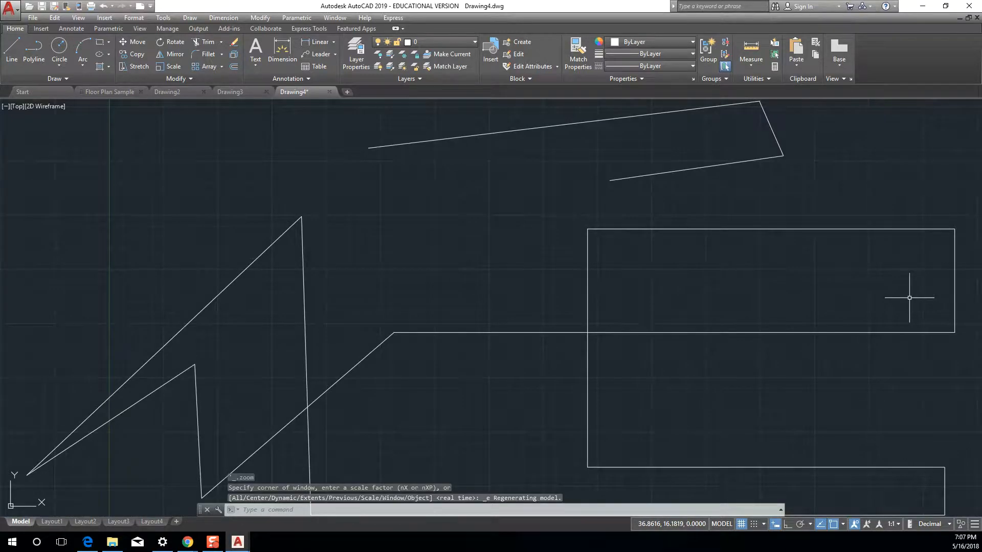
Pan far away on the negative X side of the drawing, then bring all linework back with Zoom Extents
mouse_move(805, 270)
middle_down()
mouse_move(337, 283)
mouse_move(718, 290)
mouse_move(707, 290)
middle_up()
mouse_move(701, 227)
middle_down()
mouse_move(699, 416)
mouse_move(705, 219)
middle_up()
middle_drag(361, 230, 711, 233)
middle_drag(322, 238, 636, 237)
middle_drag(248, 232, 526, 237)
middle_drag(226, 224, 894, 298)
middle_drag(241, 241, 981, 276)
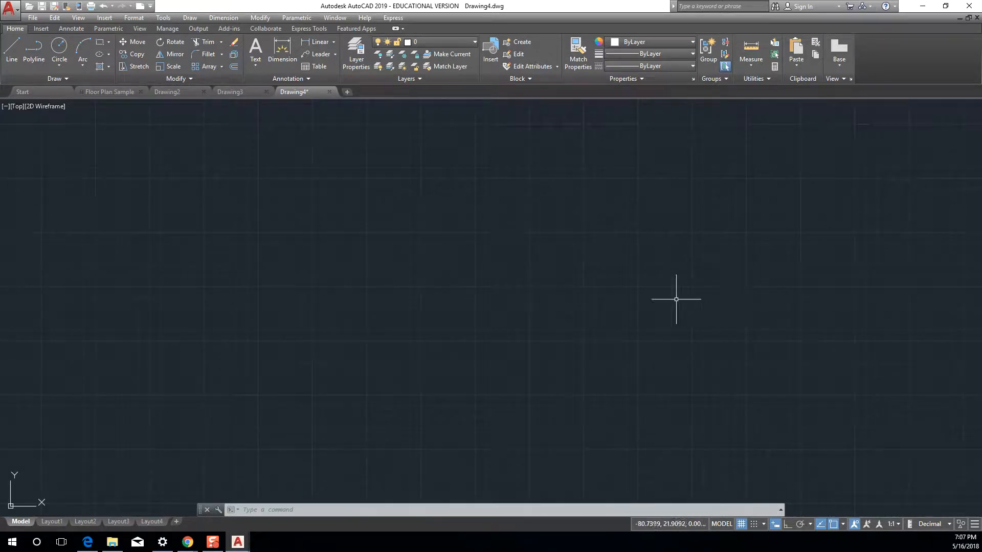
middle_click(730, 299)
middle_click(730, 298)
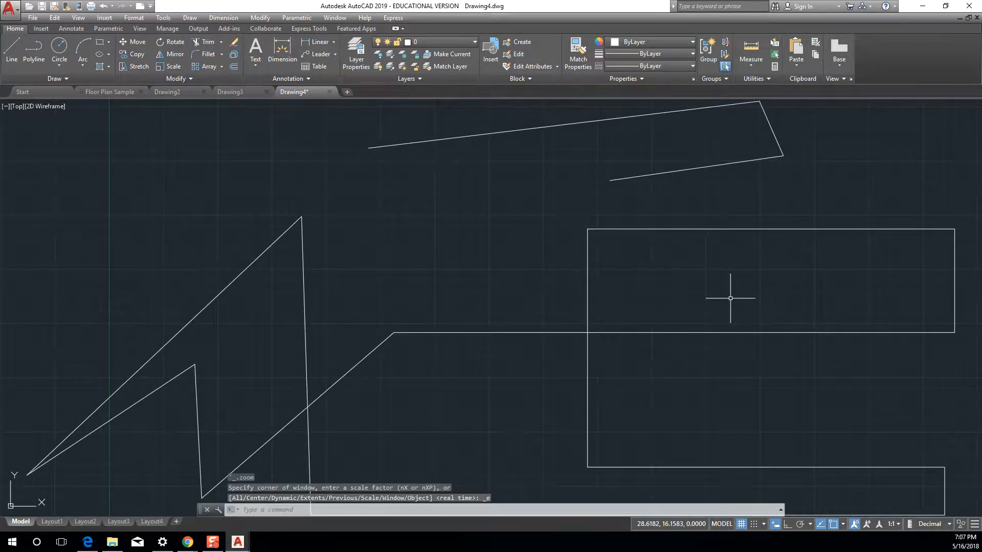
Zoom closely into the crossing lines and far back out, then fit the whole drawing with Zoom Extents
scroll(629, 324, up, 5)
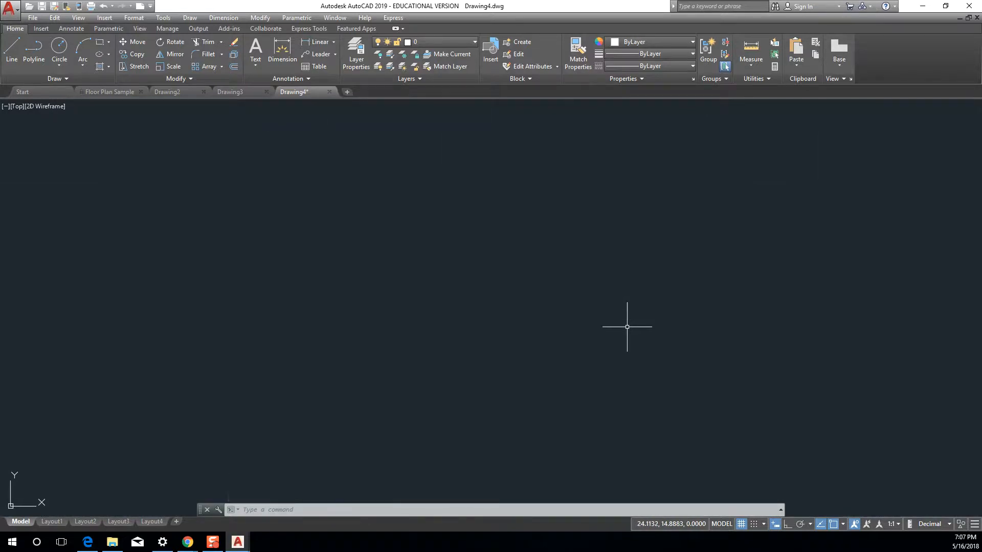
scroll(621, 326, down, 6)
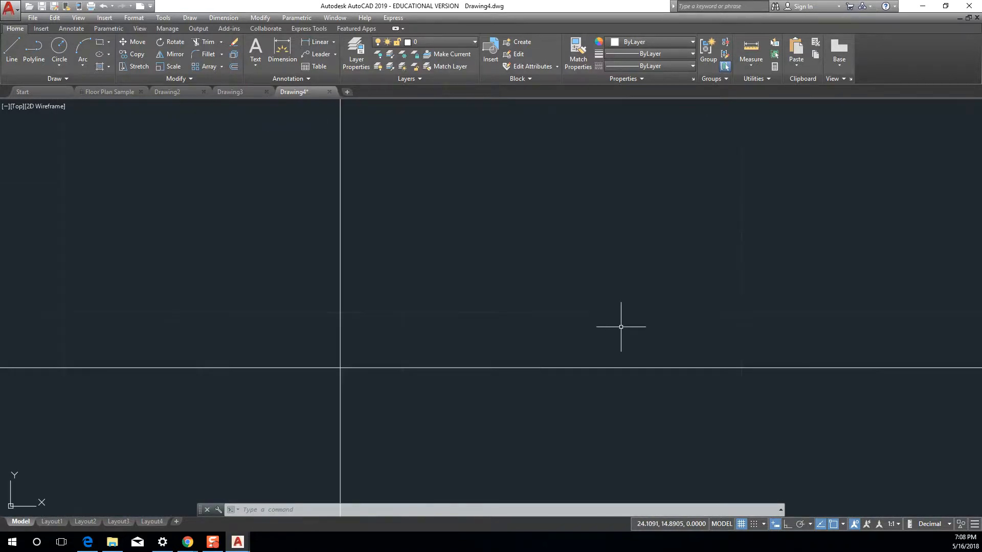
scroll(621, 326, down, 3)
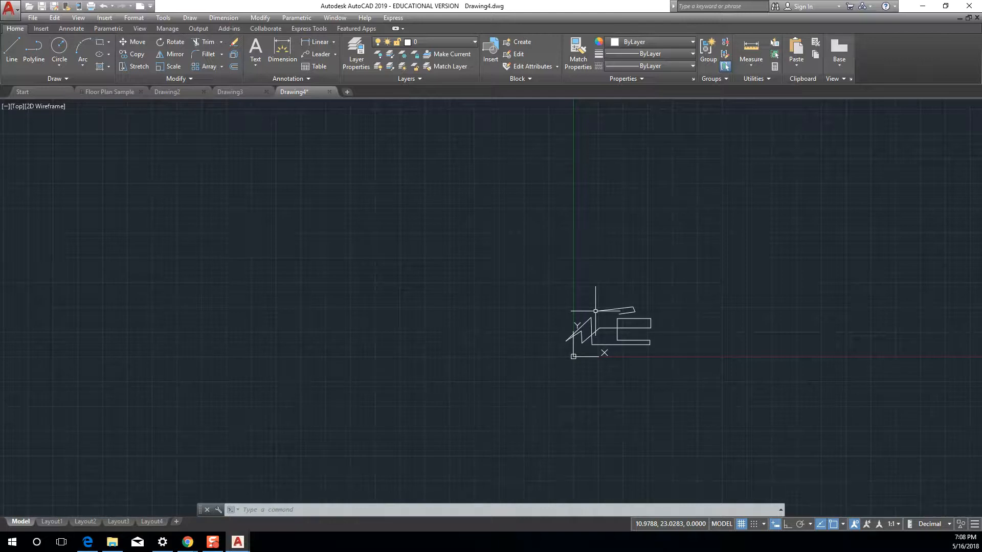
middle_click(576, 282)
middle_click(576, 282)
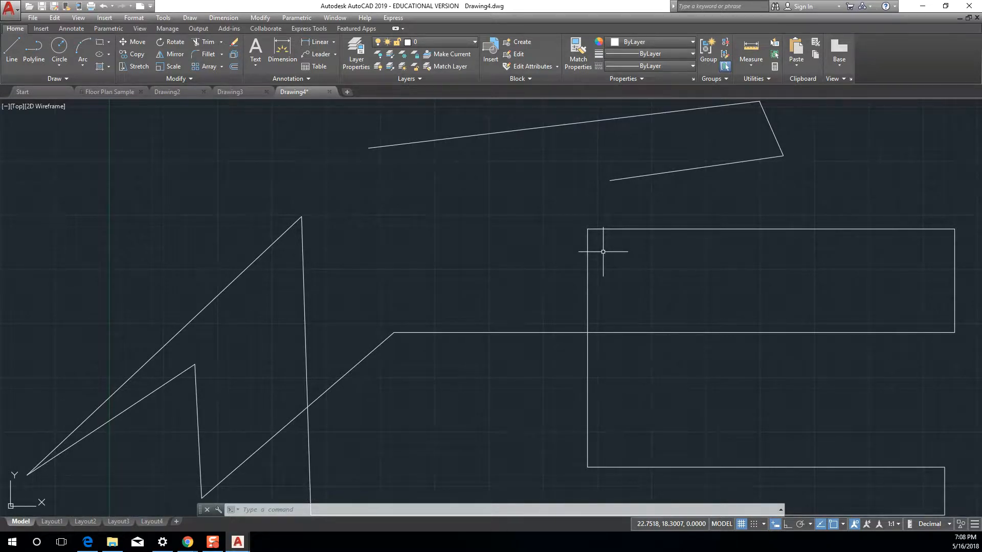
View the linework in Layout1, zooming in and back out to the whole sheet, and return to model space
click(64, 520)
scroll(665, 348, up, 8)
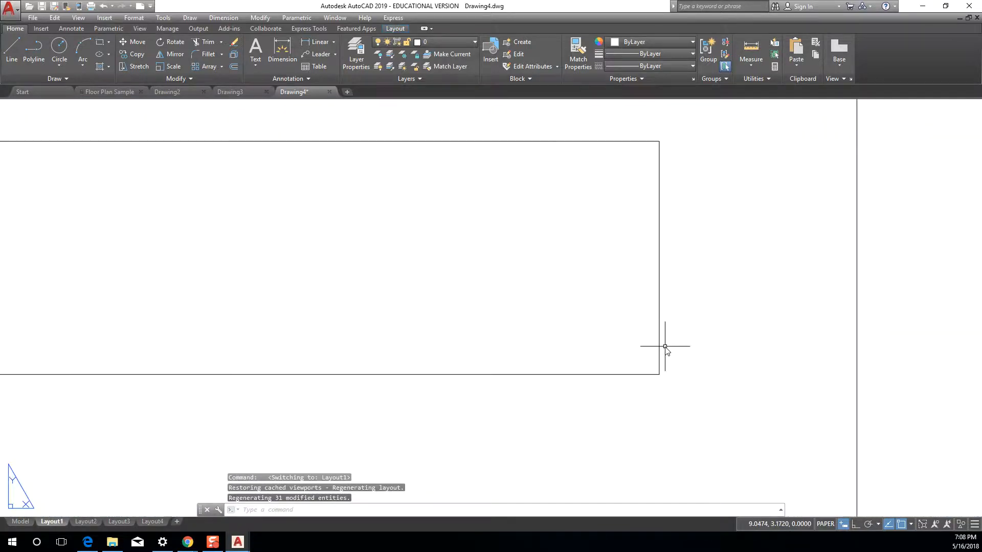
scroll(664, 347, down, 8)
mouse_move(665, 344)
middle_down()
mouse_move(199, 331)
mouse_move(536, 329)
mouse_move(517, 335)
mouse_move(646, 338)
middle_up()
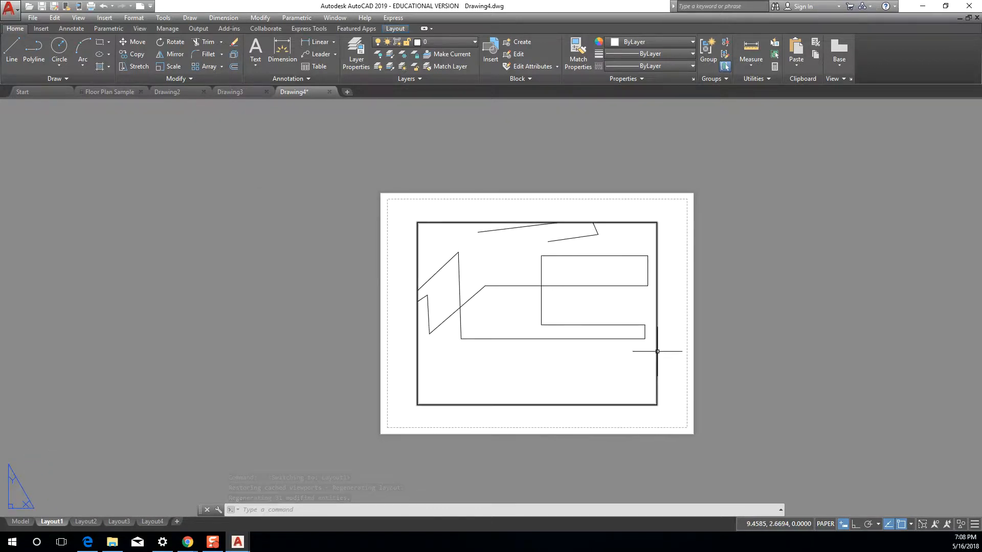
click(23, 523)
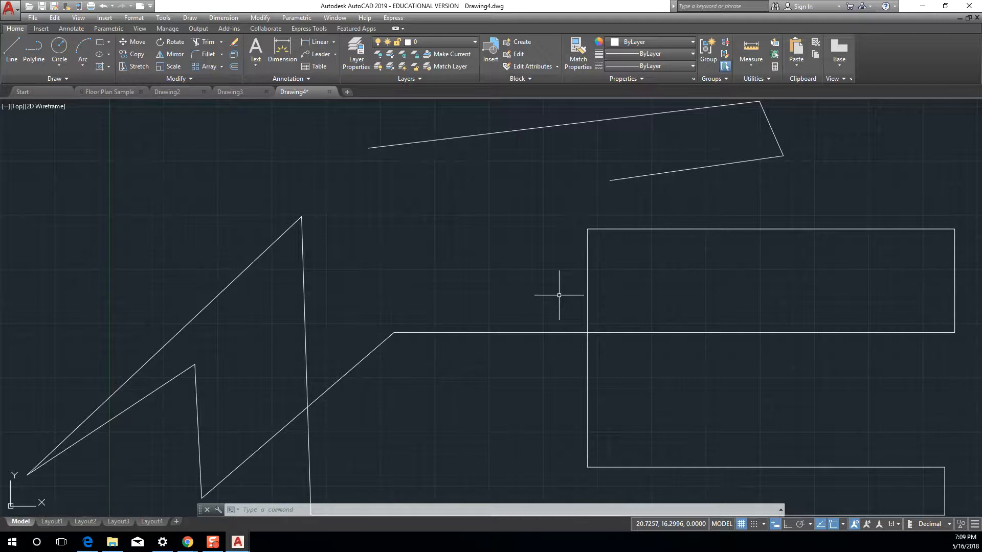
Create a new blank drawing from the Start page
click(42, 94)
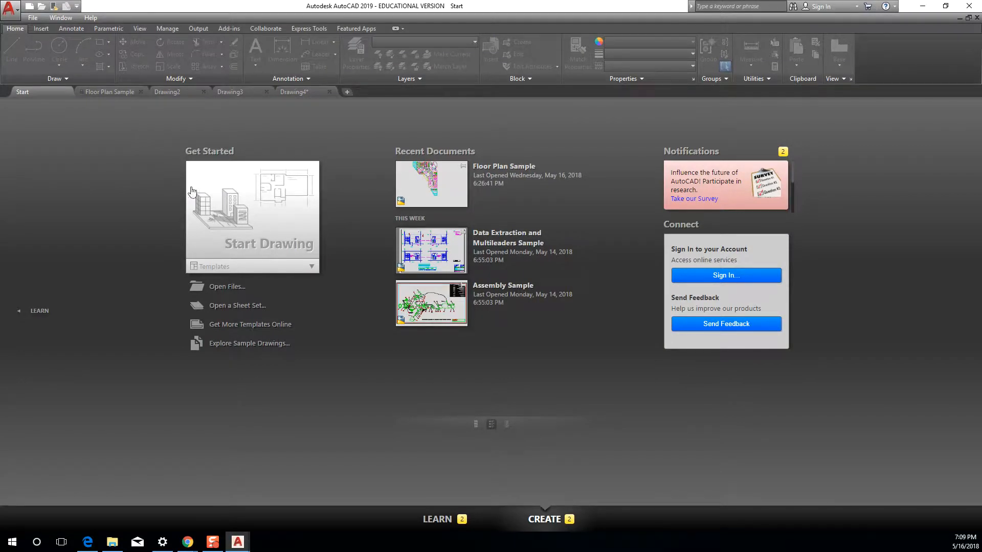
click(236, 212)
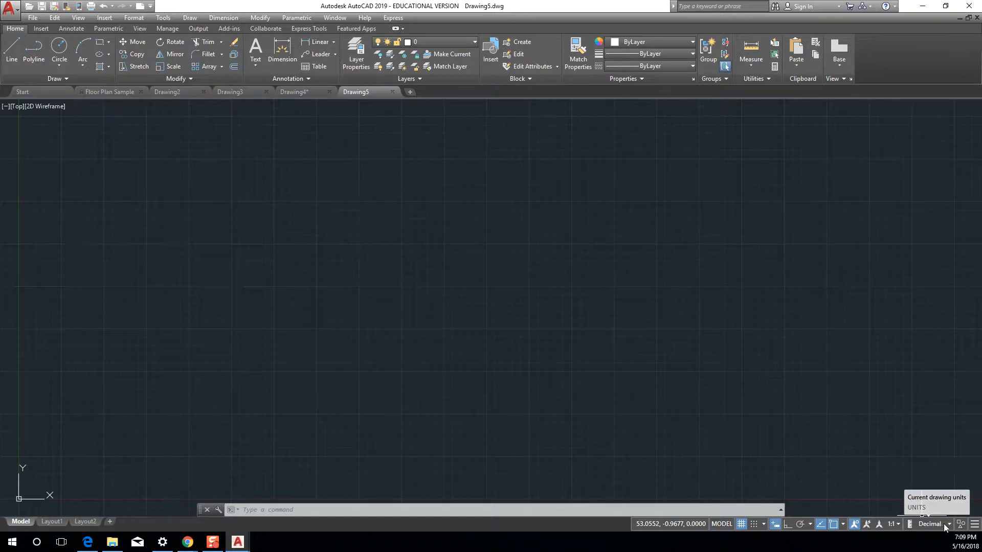
Check Units among the status bar customization options and list the available unit formats
click(974, 524)
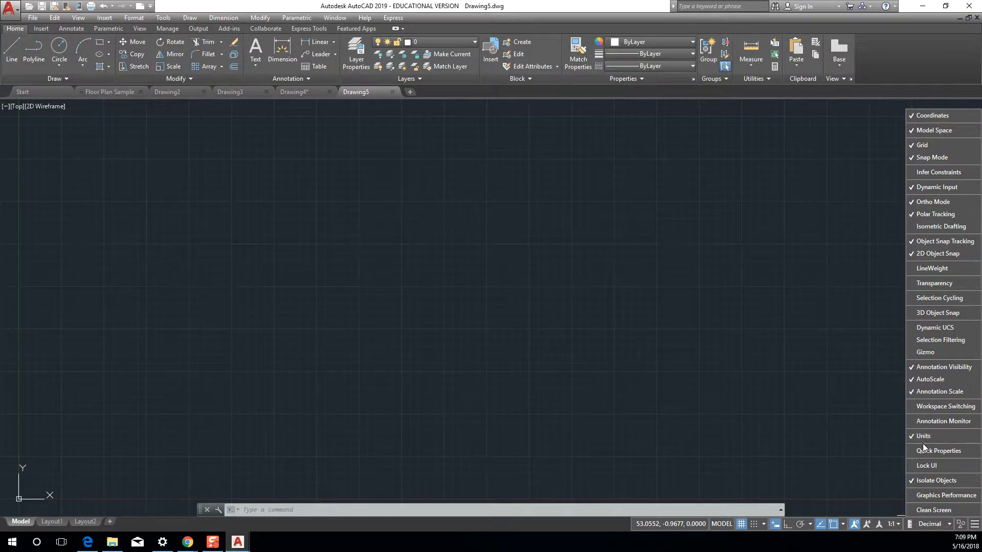
click(794, 417)
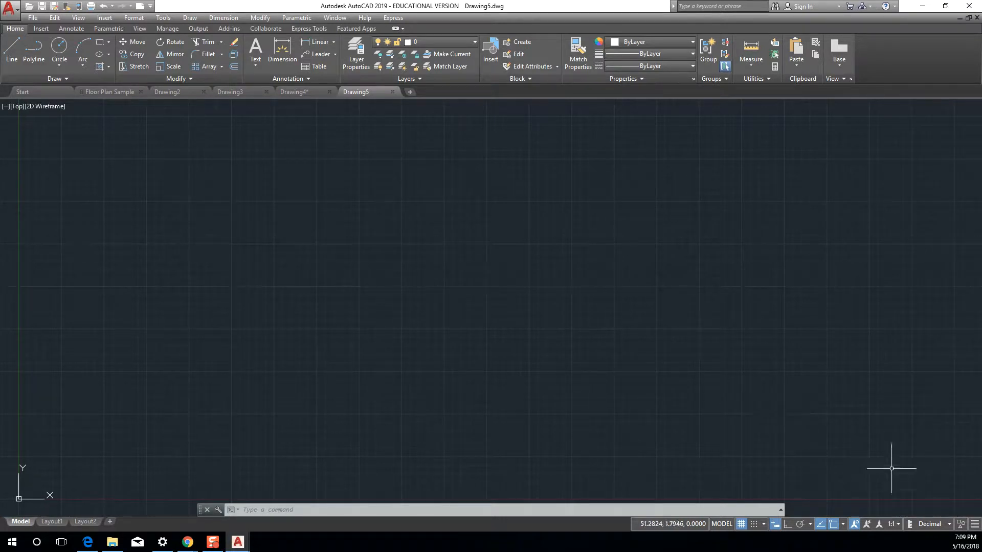
click(949, 523)
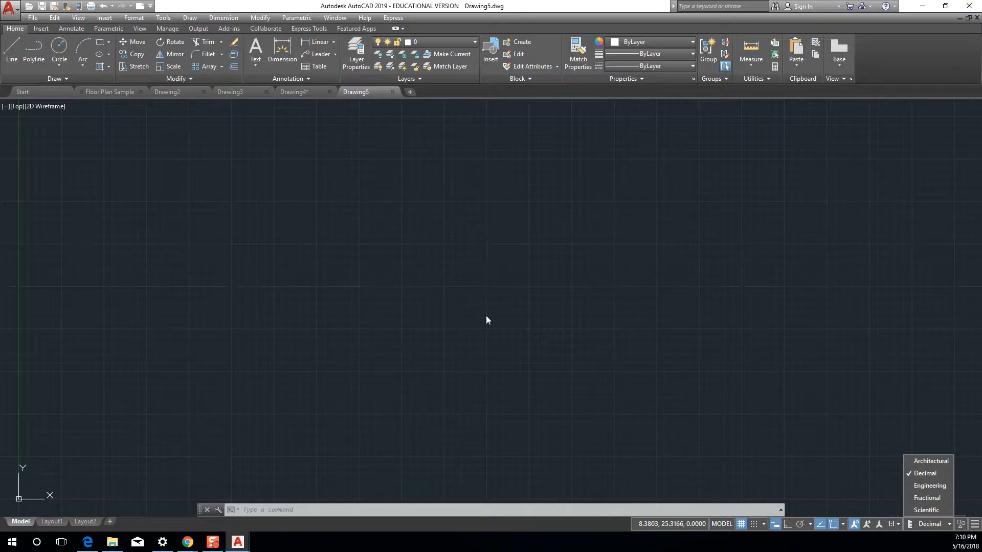
Draw a nearly horizontal line 15 units long, starting at about 23.7, 14.8, and end the Line command
text(line)
key(Return)
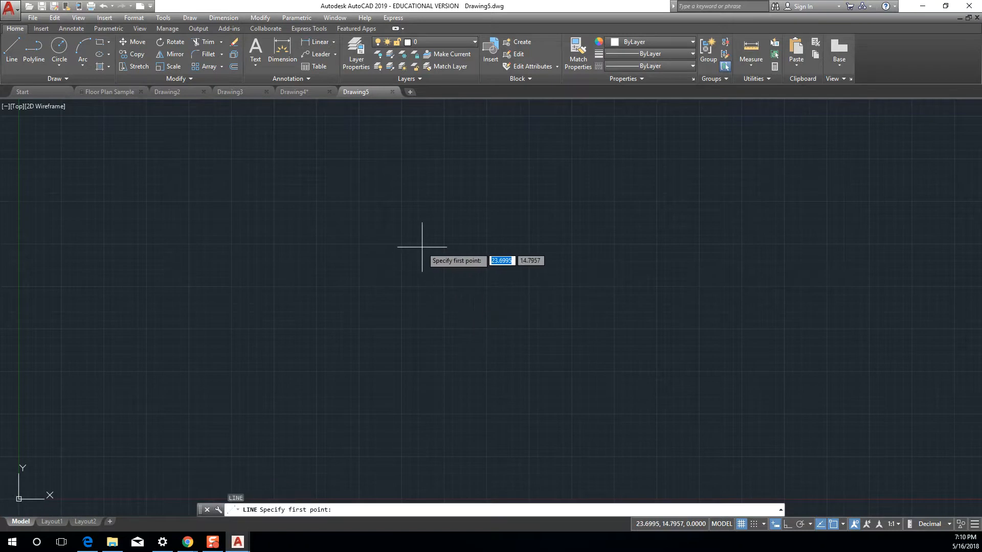
click(422, 246)
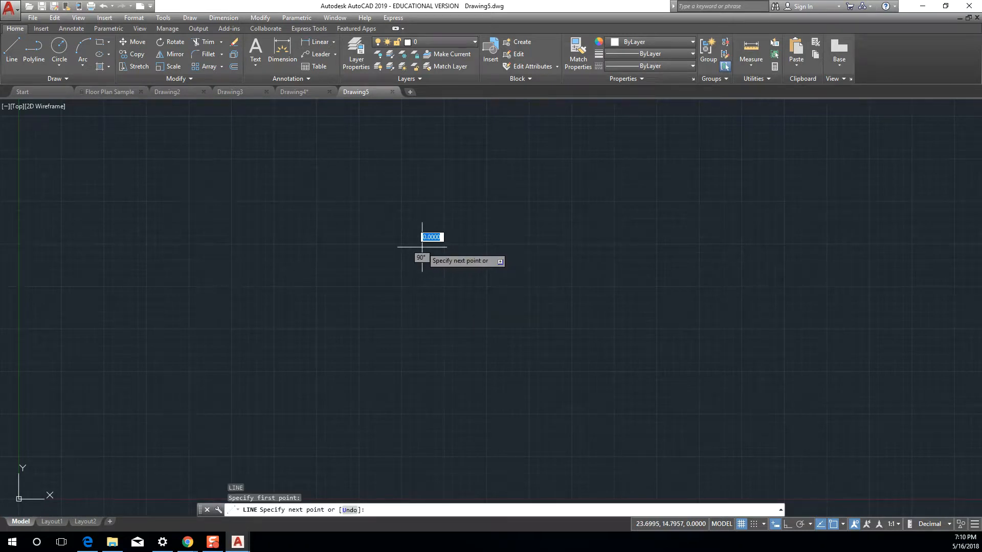
click(651, 247)
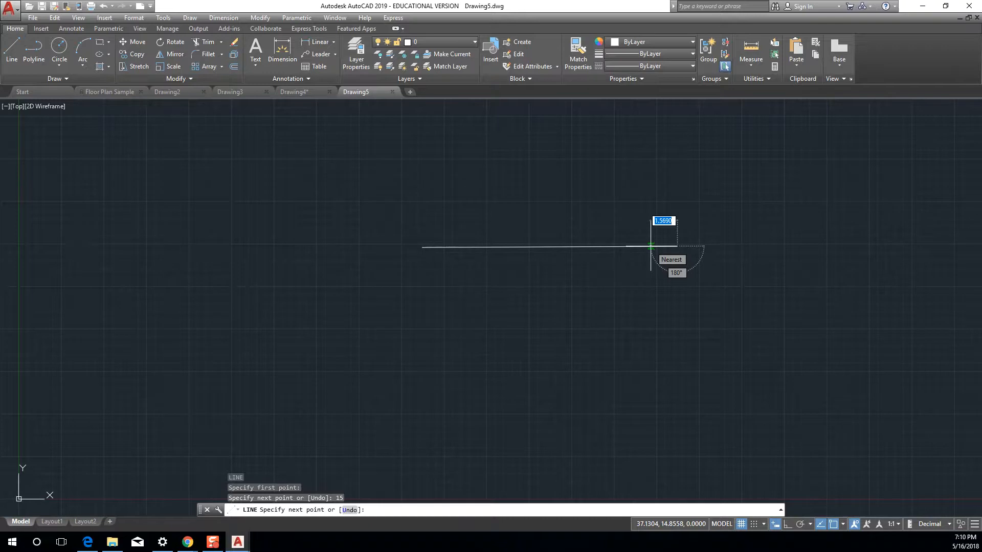
key(Escape)
key(Escape)
key(Escape)
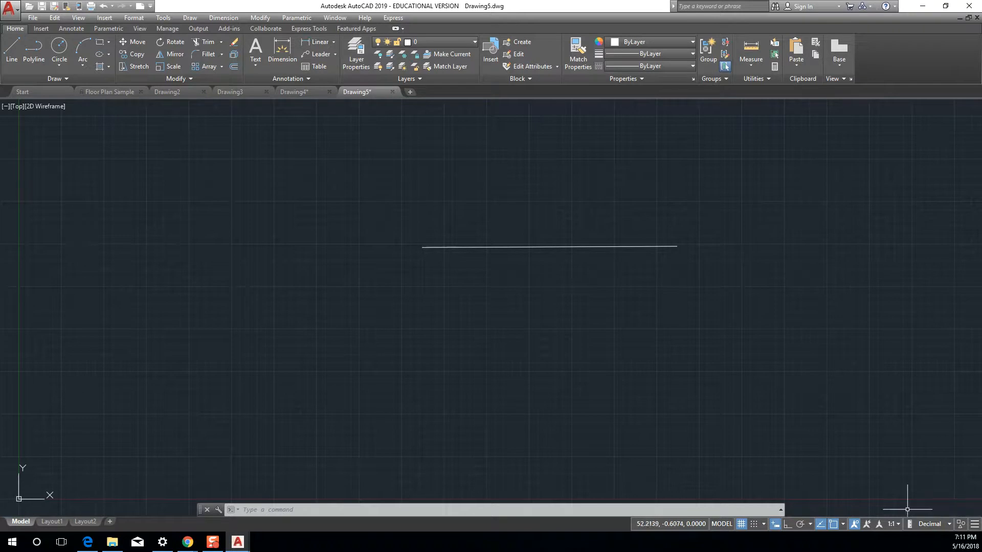
Check the status bar customization options and set the drawing's unit format to Architectural
click(974, 525)
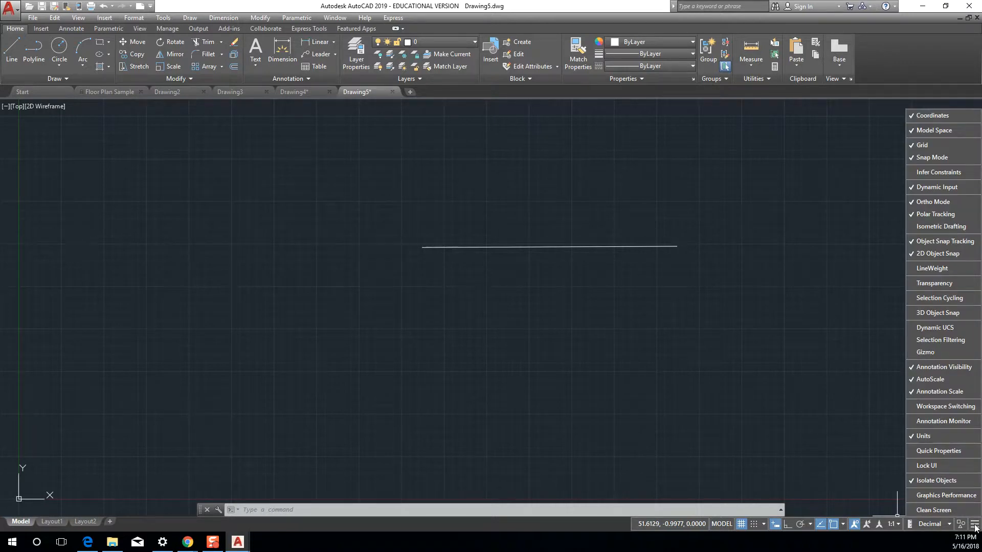
click(950, 437)
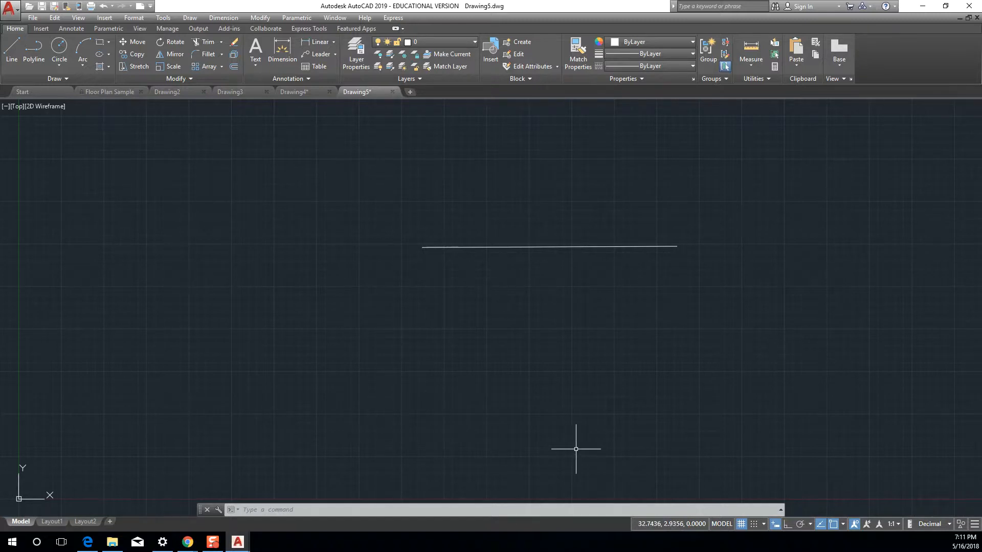
click(774, 523)
click(949, 524)
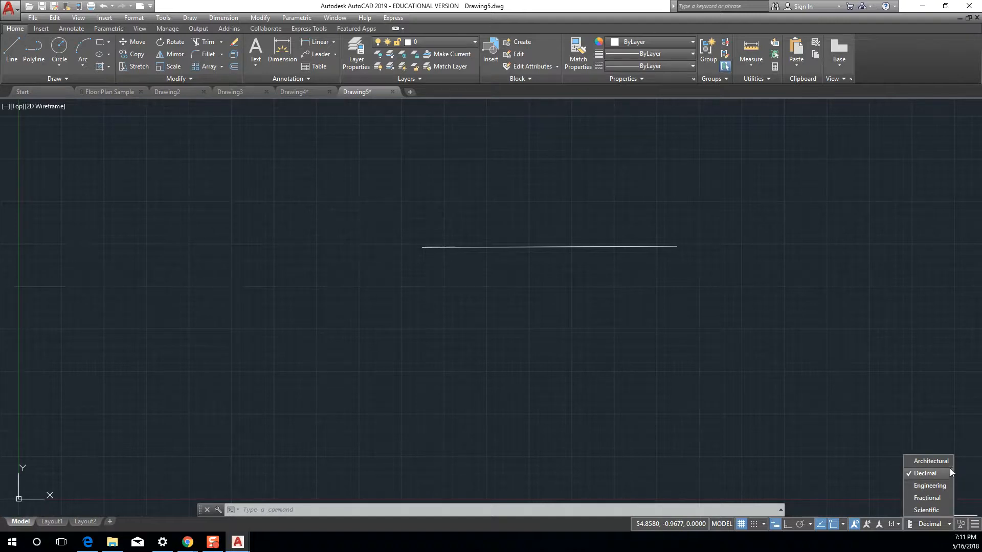
click(948, 463)
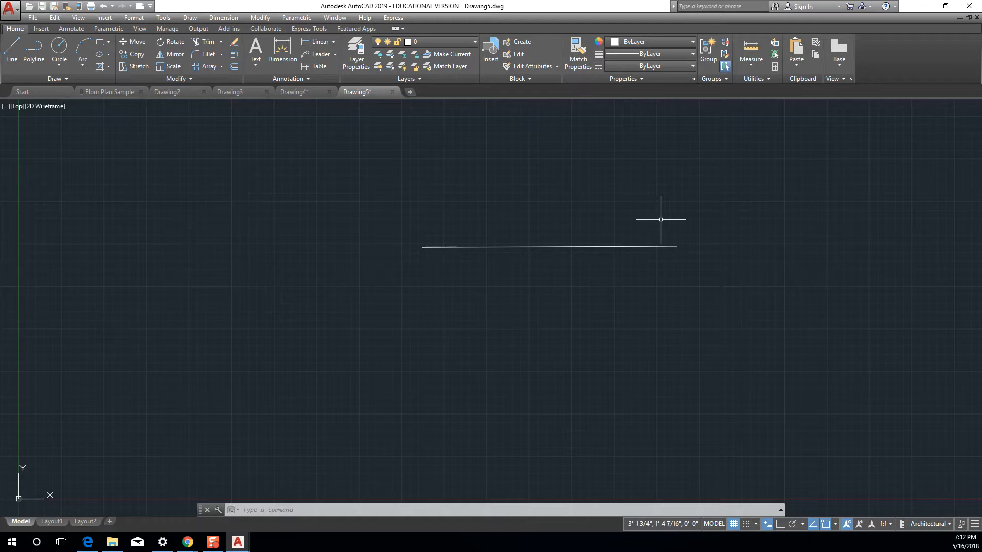
Start a line above the existing one, turn on Ortho mode to preview its horizontal length, and cancel the line
text(l)
key(Return)
click(564, 185)
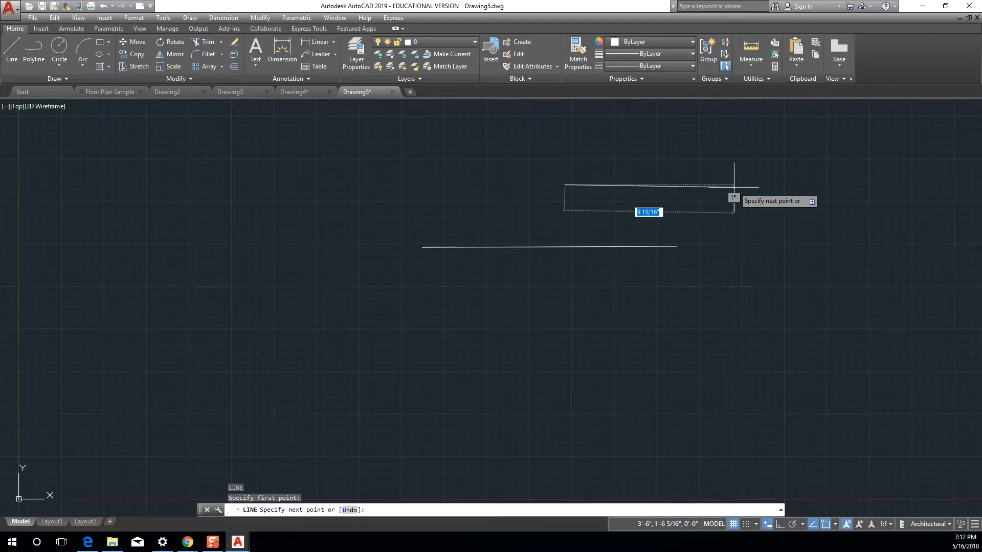
key(F8)
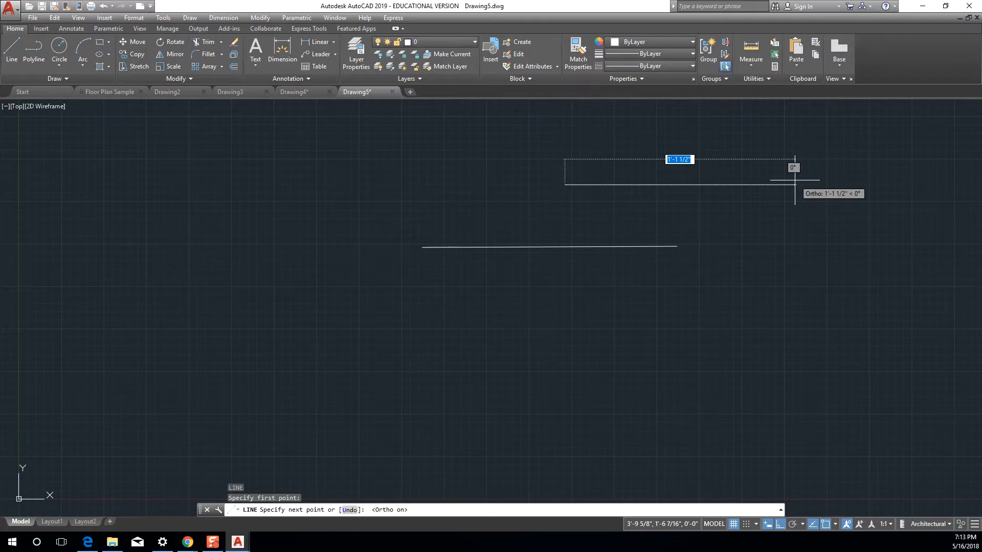
key(Escape)
Set the unit format to Decimal, preview a horizontal line above the existing one, and cancel it
click(946, 524)
click(923, 473)
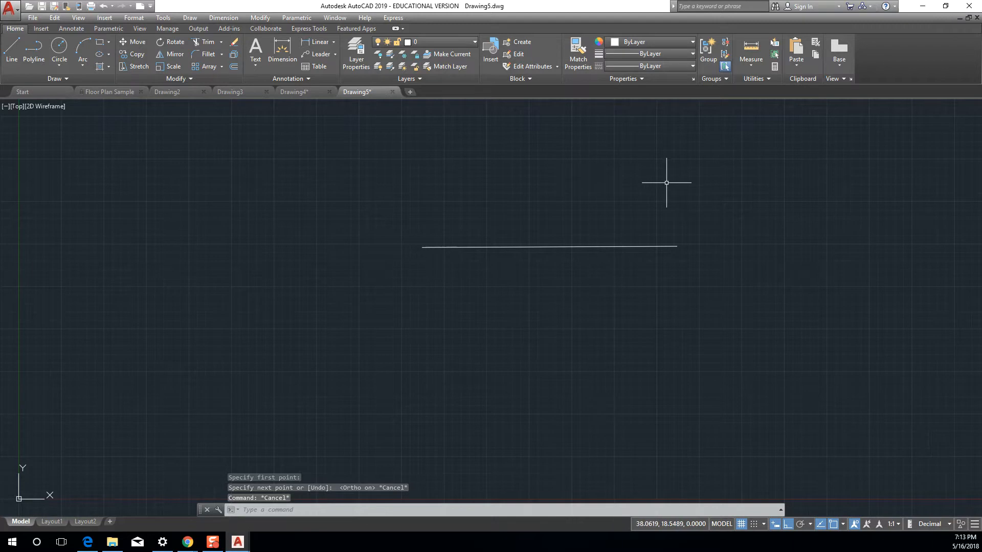
key(Return)
click(613, 174)
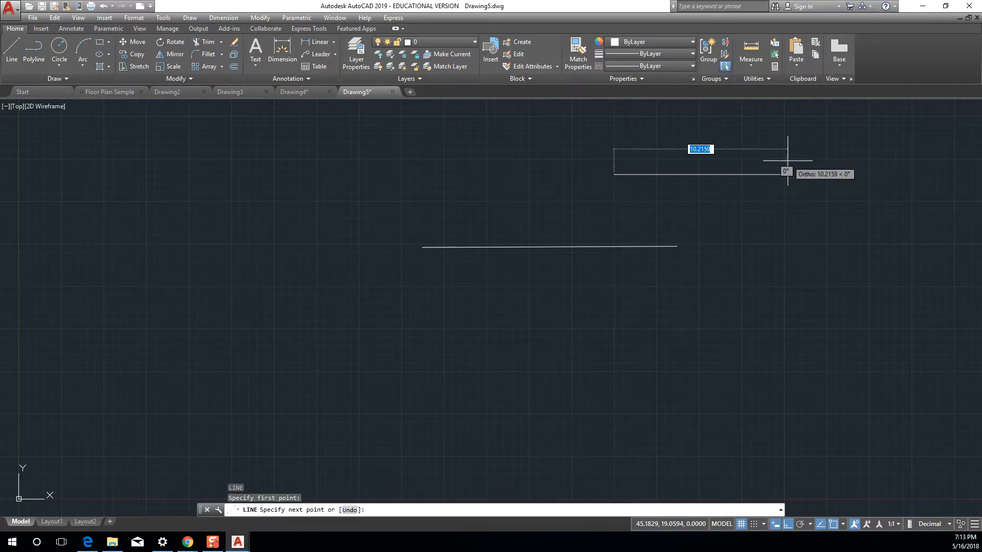
key(Escape)
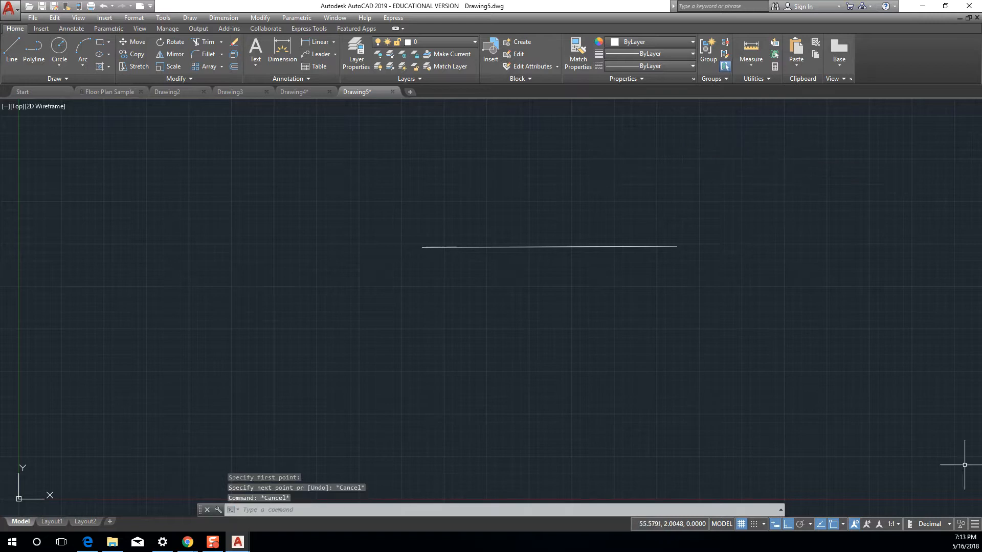
Review the available unit formats and dismiss the list without choosing one
click(949, 523)
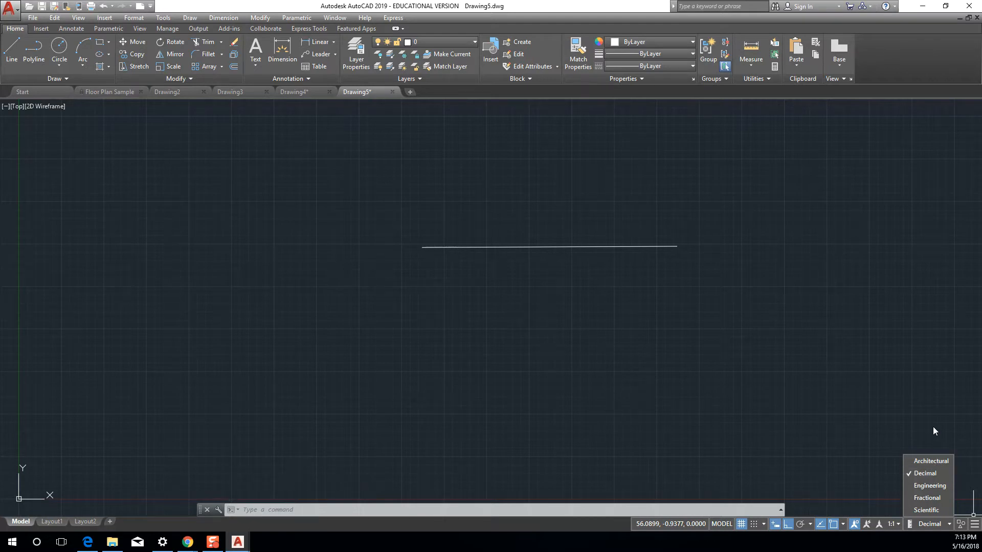
key(Escape)
key(Escape)
key(Escape)
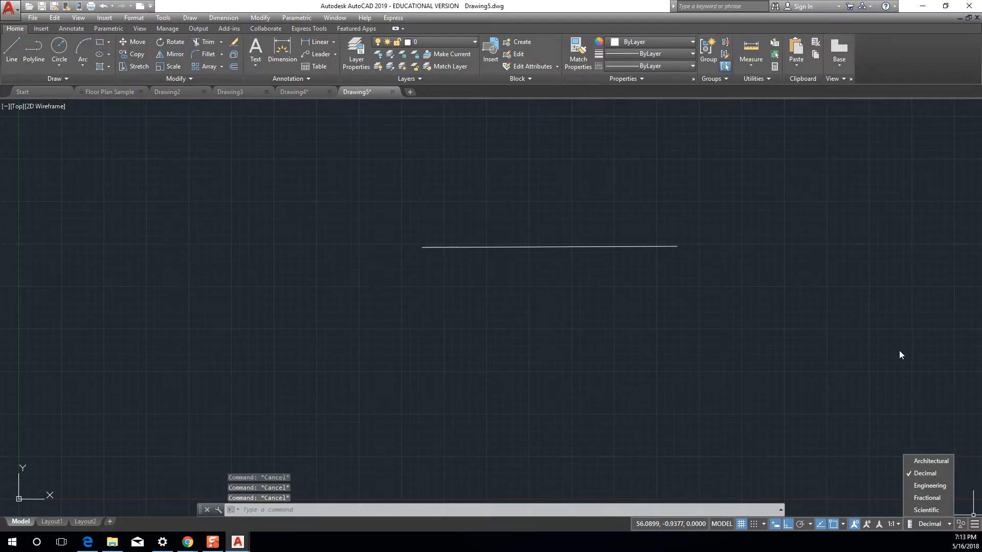
click(899, 351)
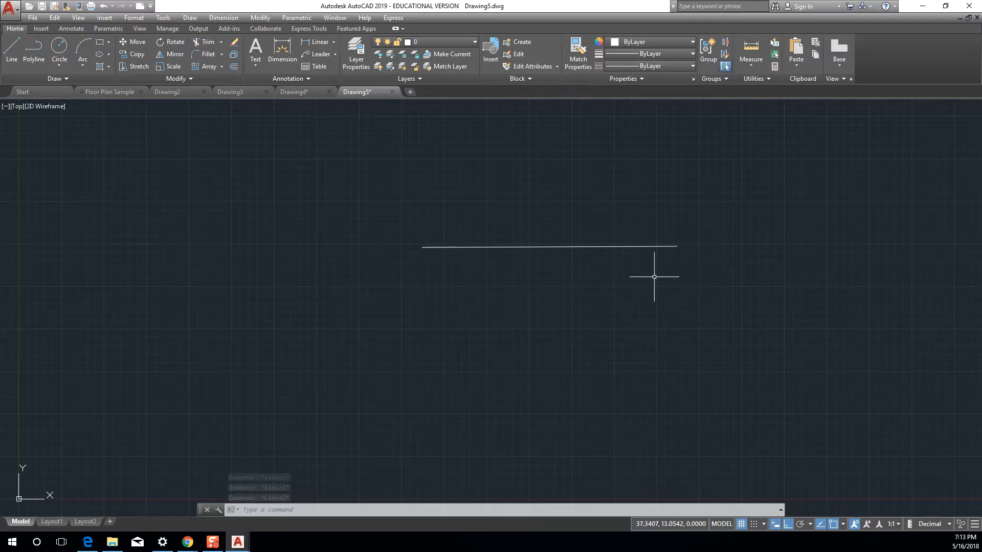
Run the UNITS command and set the length type to Architectural with a precision of 0'-0 1/64"
text(UNITS)
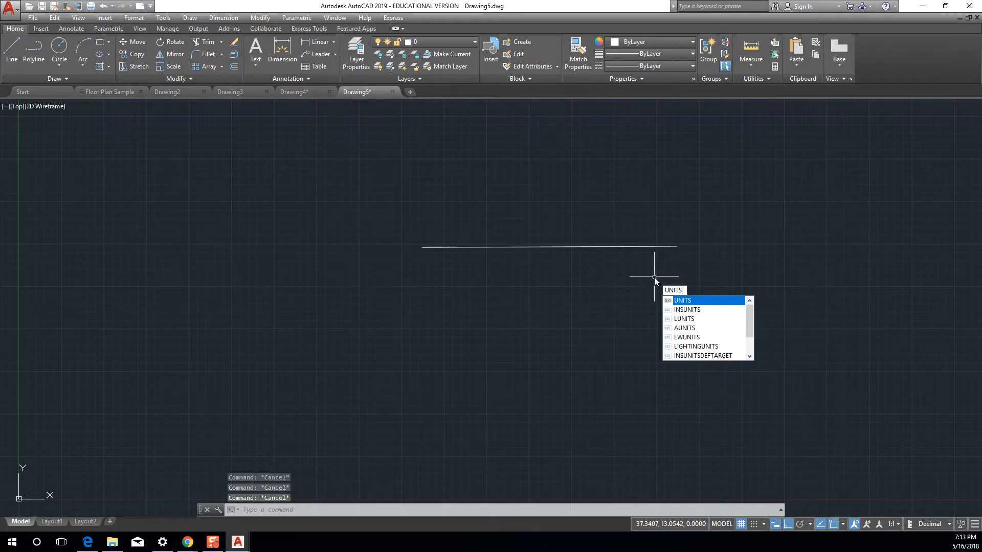
key(Return)
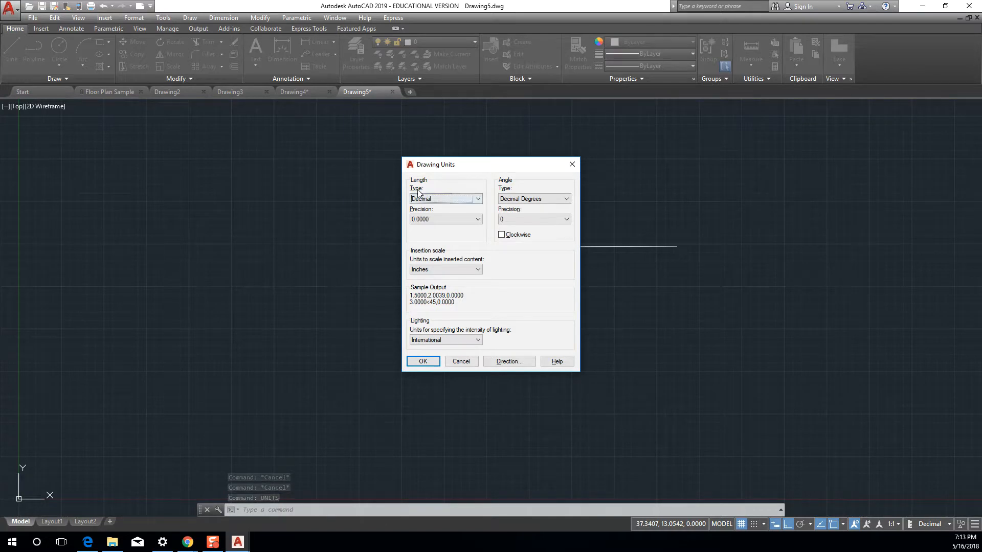
click(477, 199)
click(432, 207)
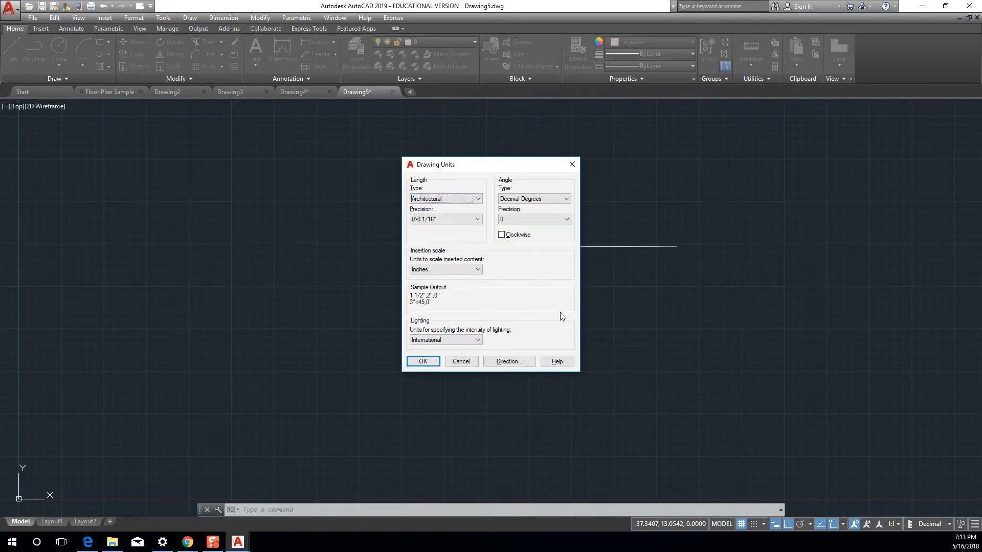
click(478, 220)
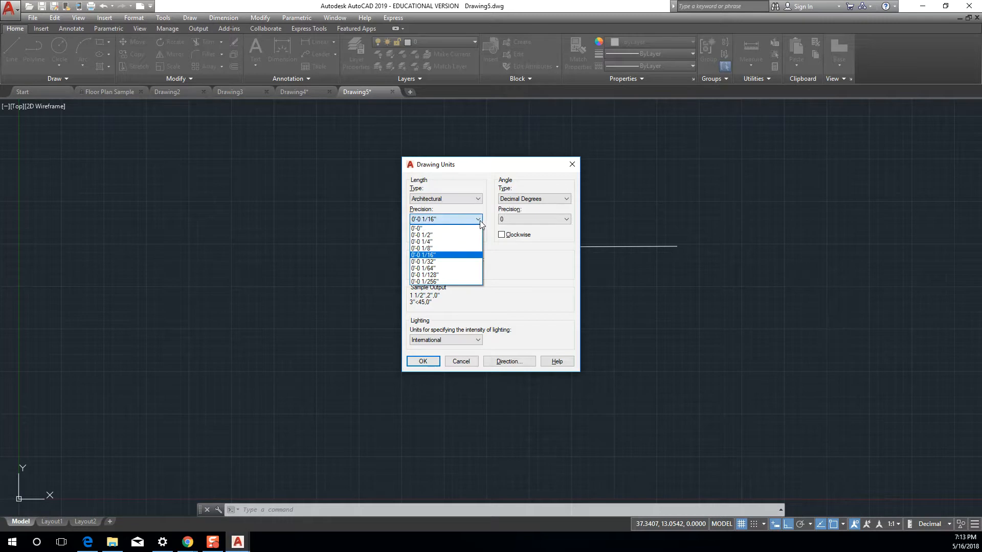
click(473, 268)
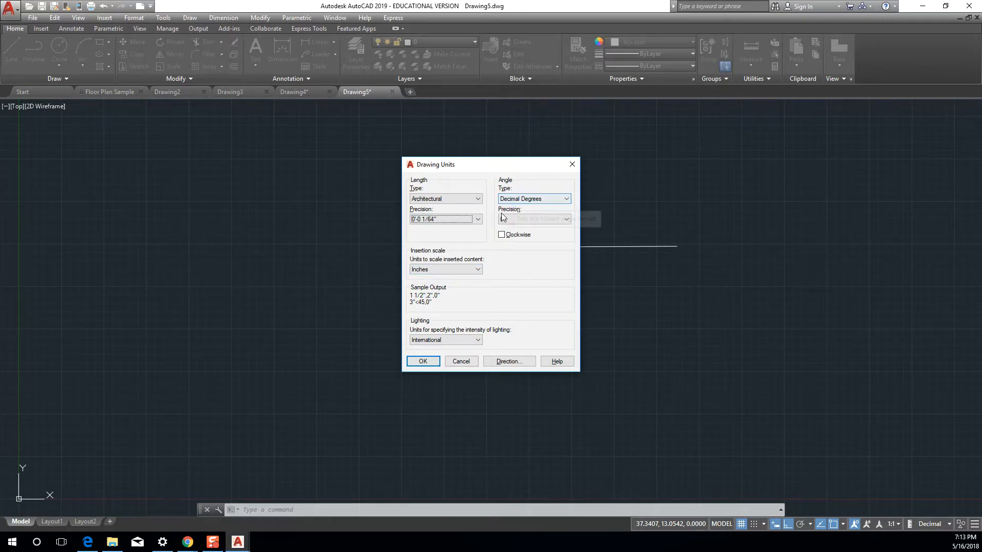
Set the angle precision to 0.000 and accept the drawing units
click(565, 220)
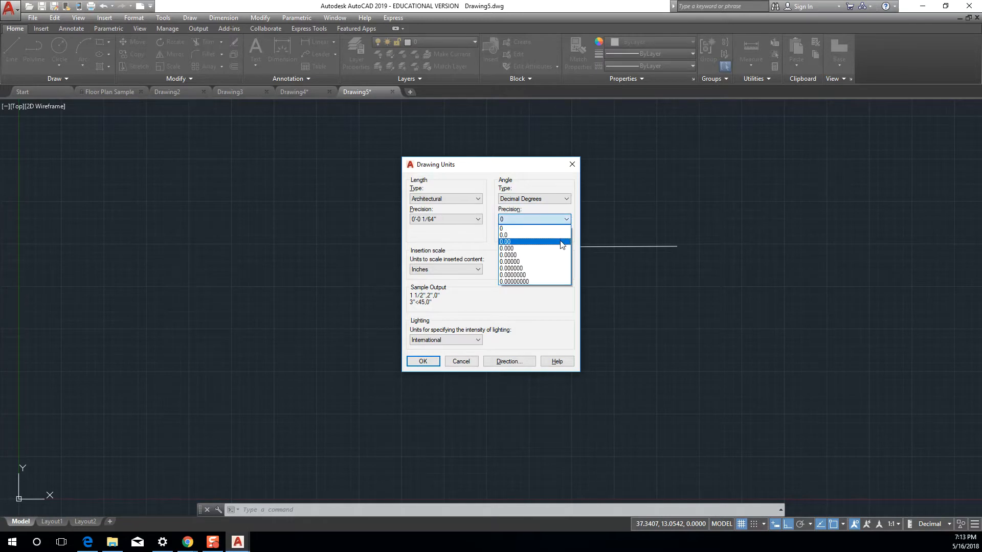
click(562, 249)
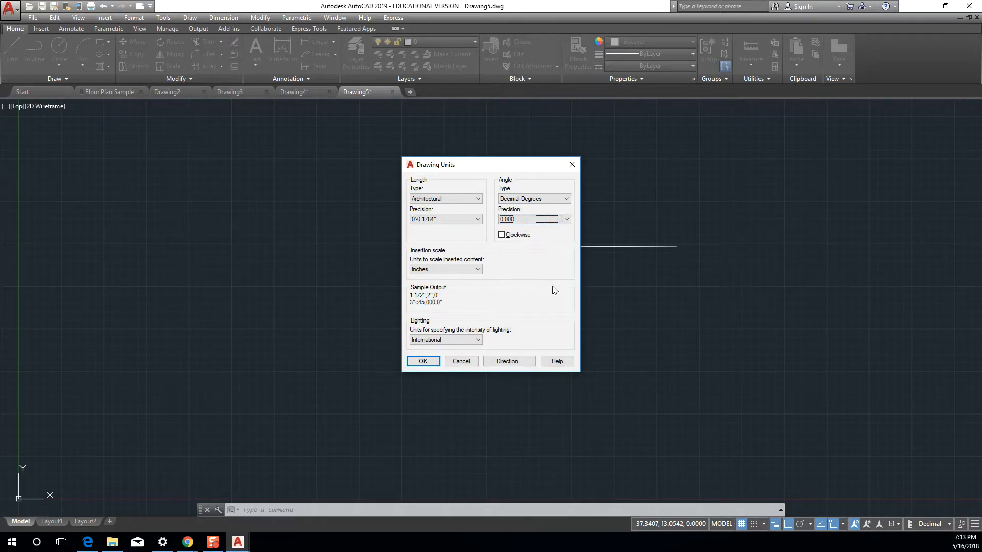
click(423, 363)
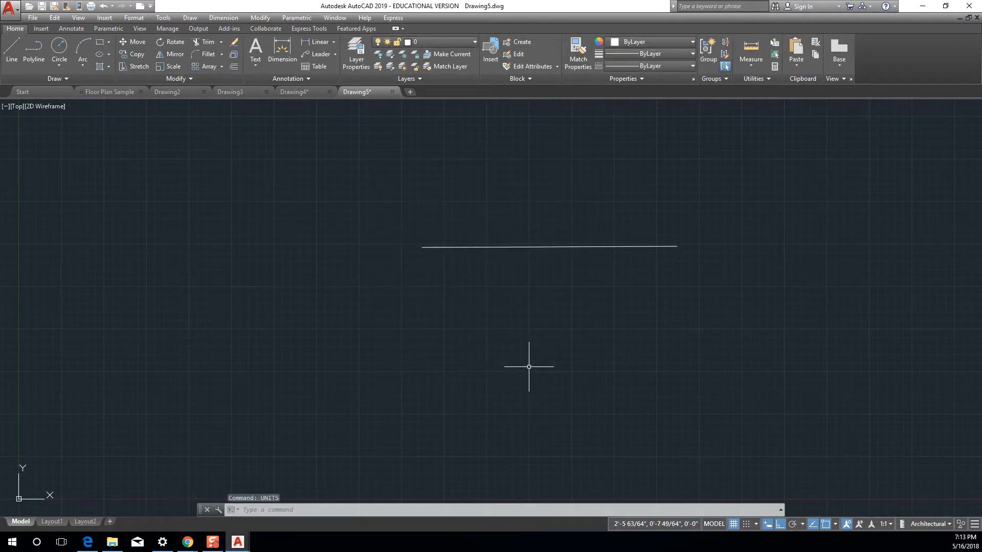
Open the drawing units settings from the drawing utilities, review them, and accept them without changes
click(11, 8)
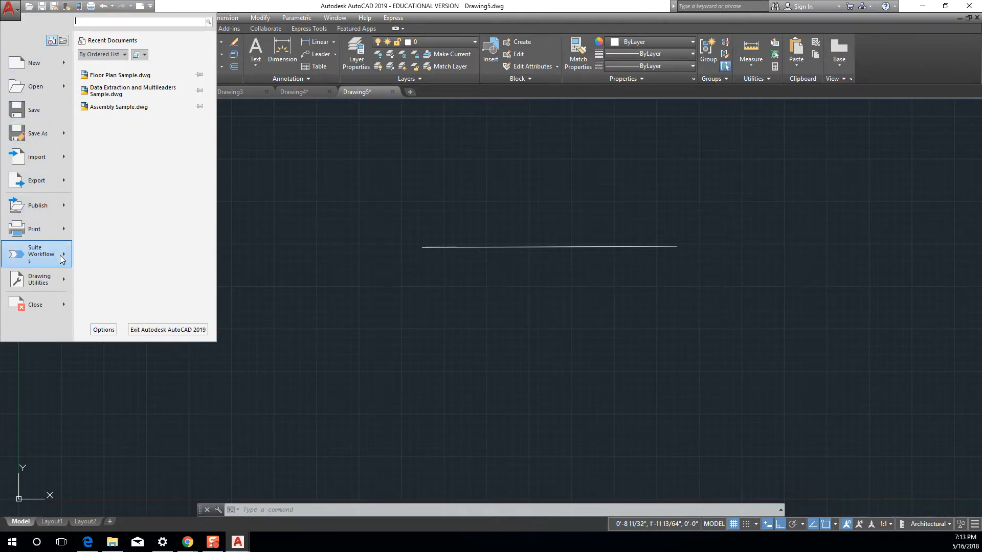
mouse_move(62, 280)
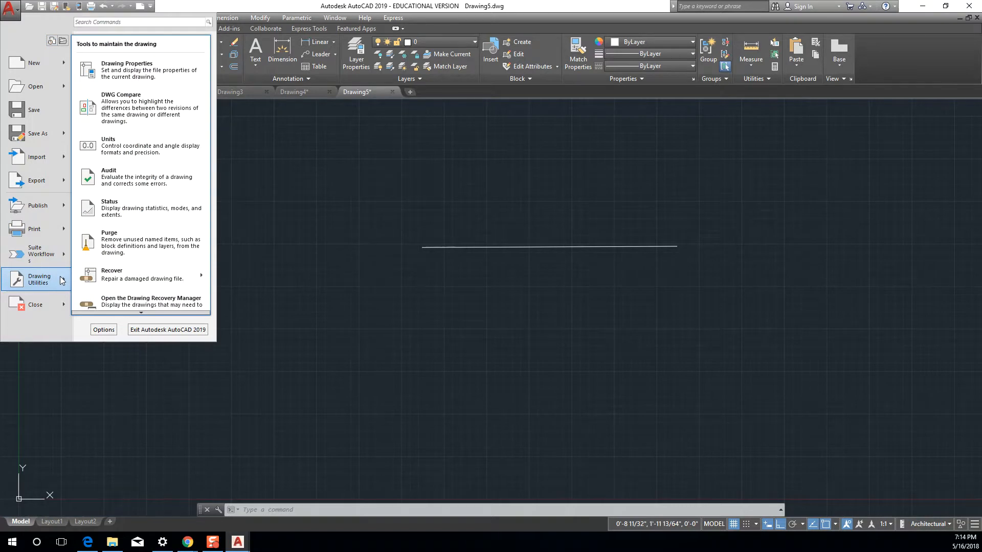
click(150, 161)
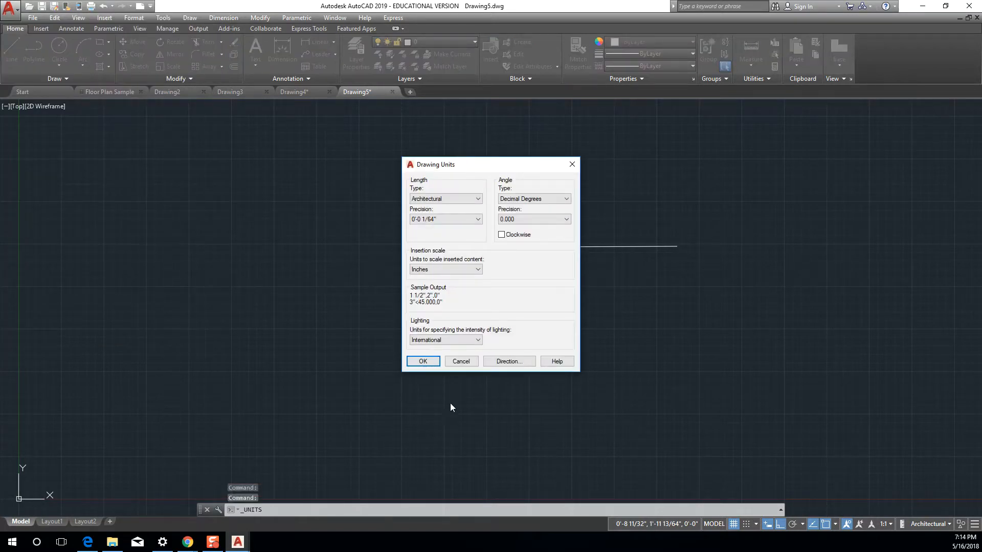
click(420, 362)
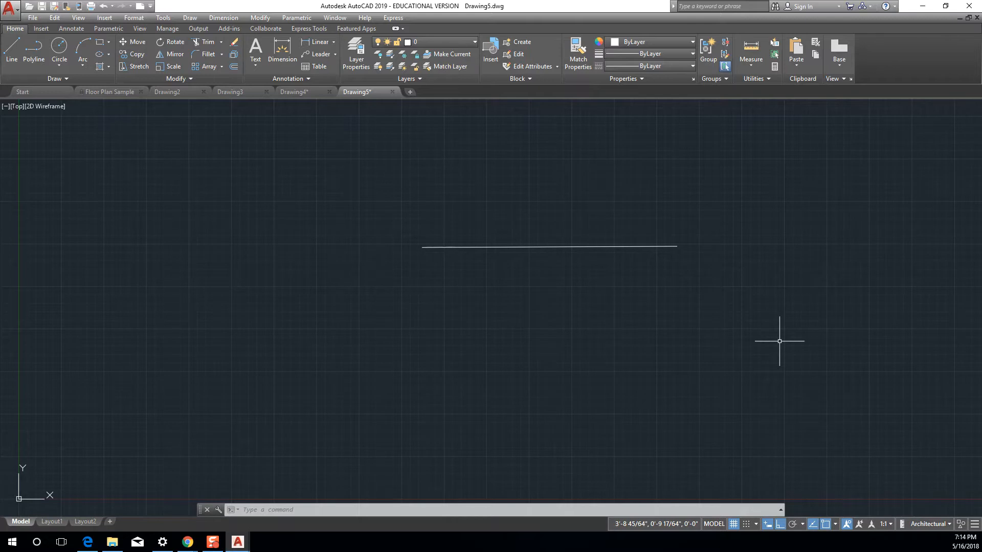
Minimize the drawing program and create a new desktop folder named Autocad SU
click(922, 5)
right_click(445, 93)
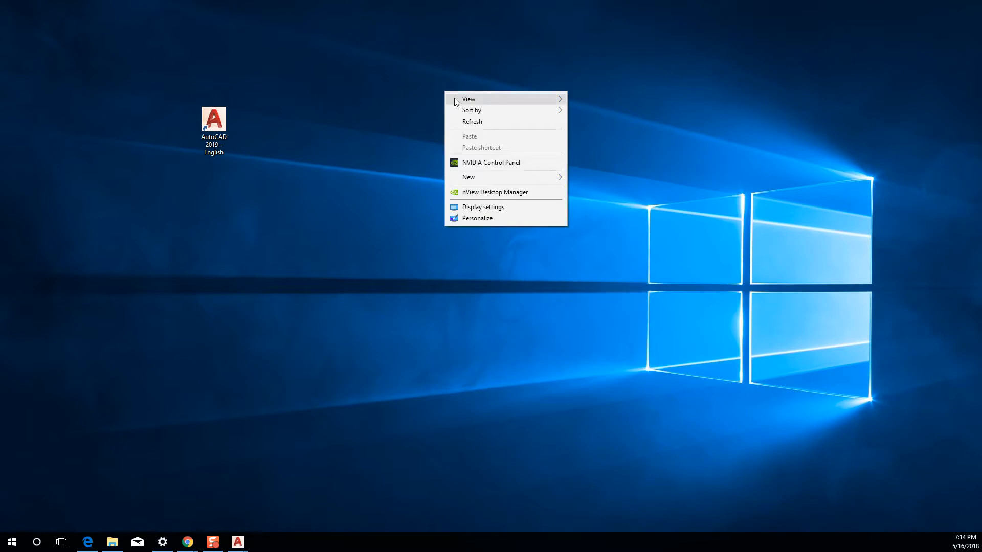
mouse_move(479, 180)
click(600, 181)
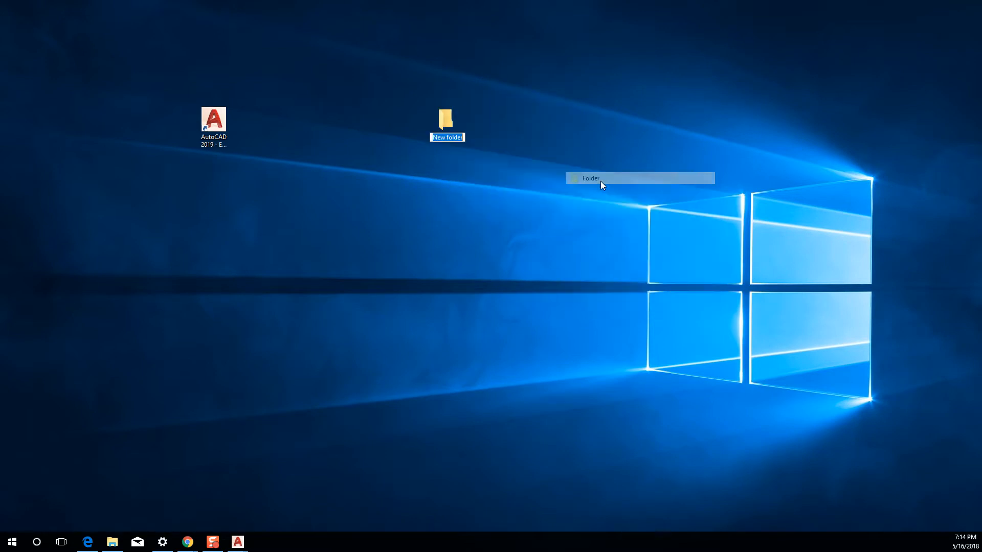
text(Autocad )
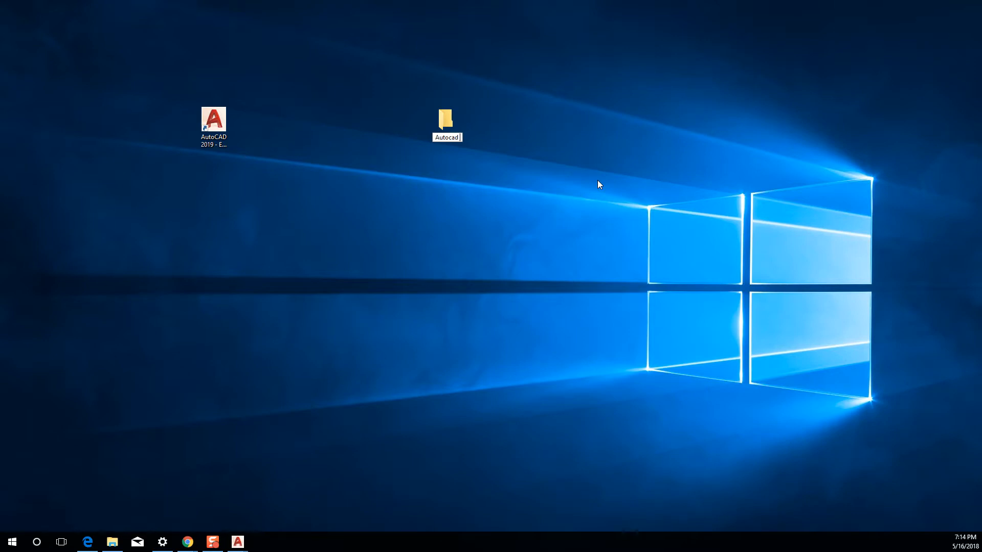
text(SU)
key(Return)
click(473, 136)
Switch back to AutoCAD with Drawing4.dwg active and maximize its window
click(238, 542)
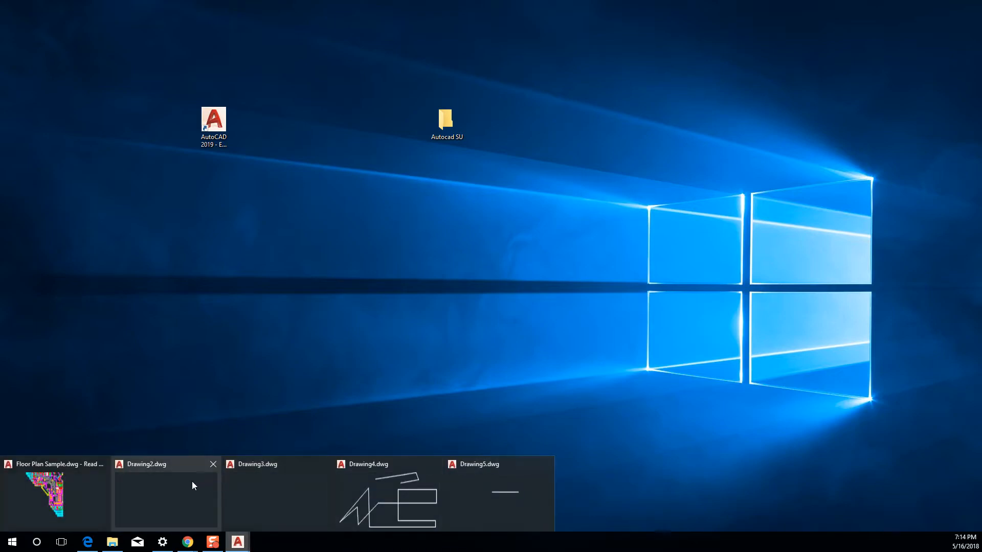
click(389, 493)
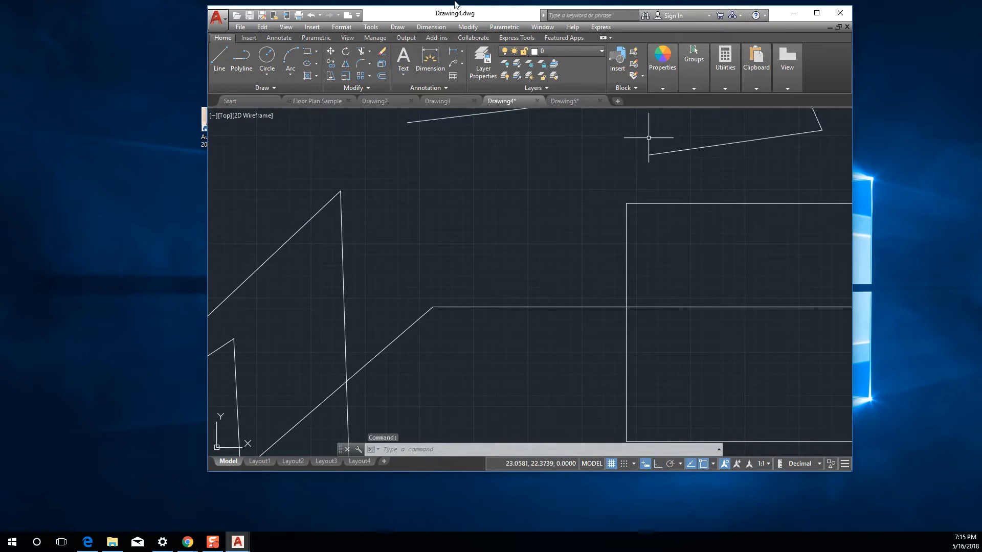
double_click(466, 4)
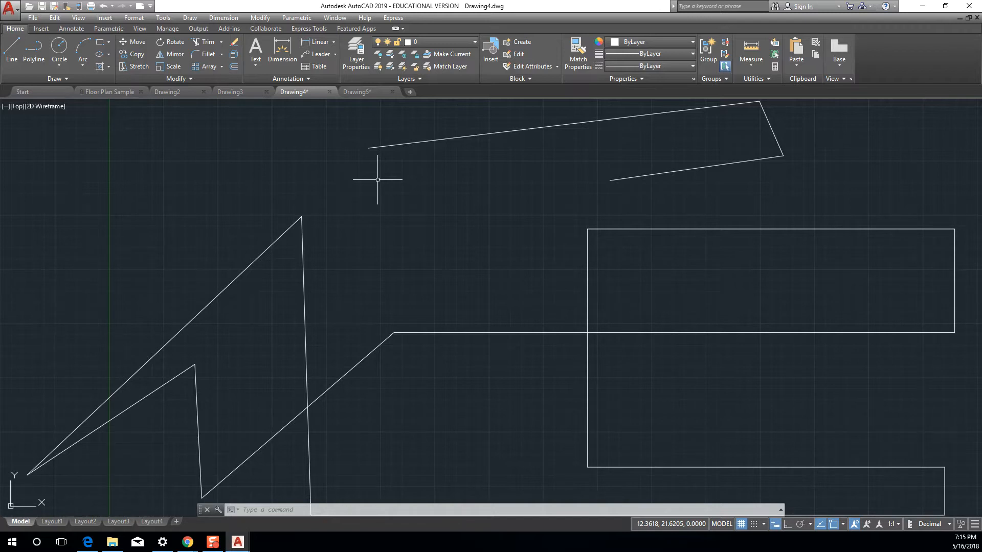
Start saving Drawing4 and choose the Autocad SU folder on the desktop as the save location
click(33, 18)
click(32, 18)
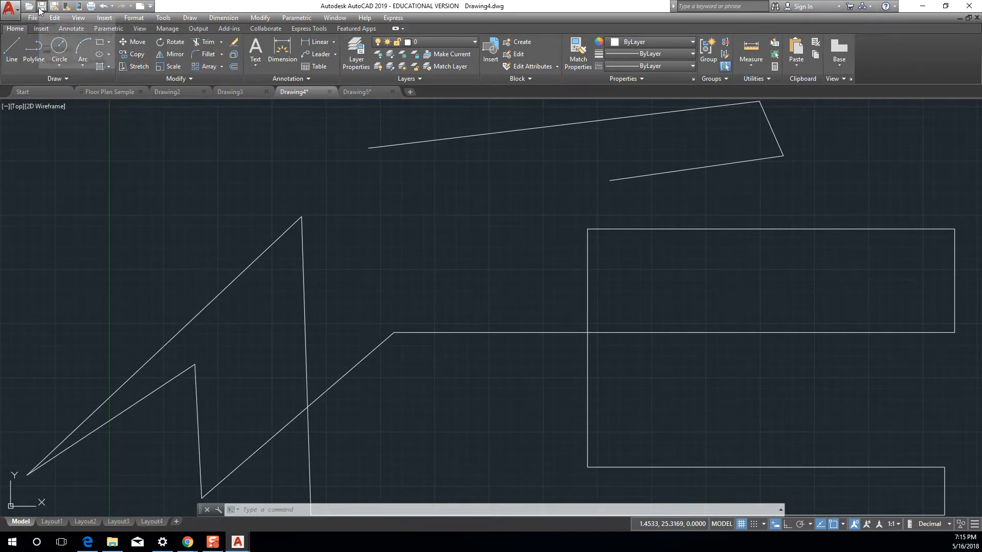
click(18, 12)
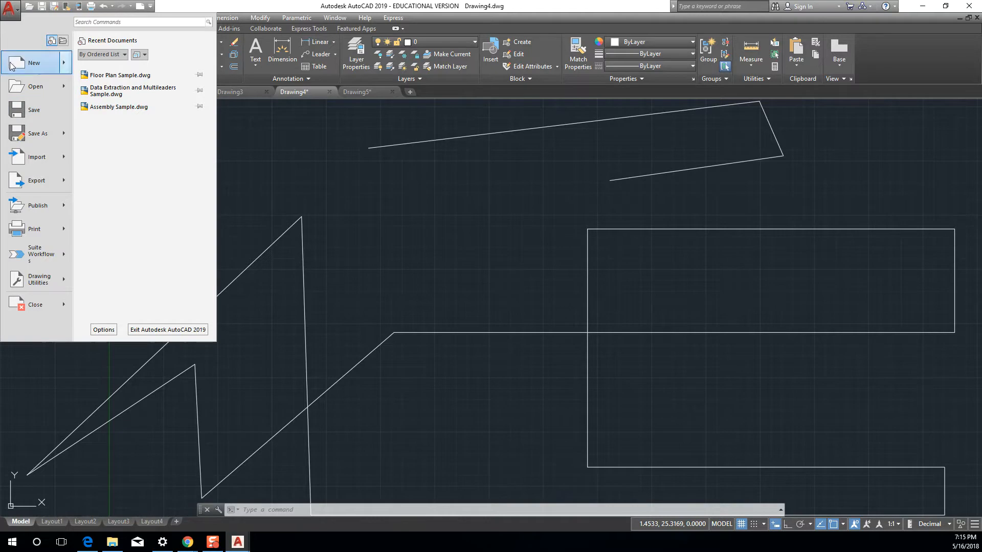
click(38, 116)
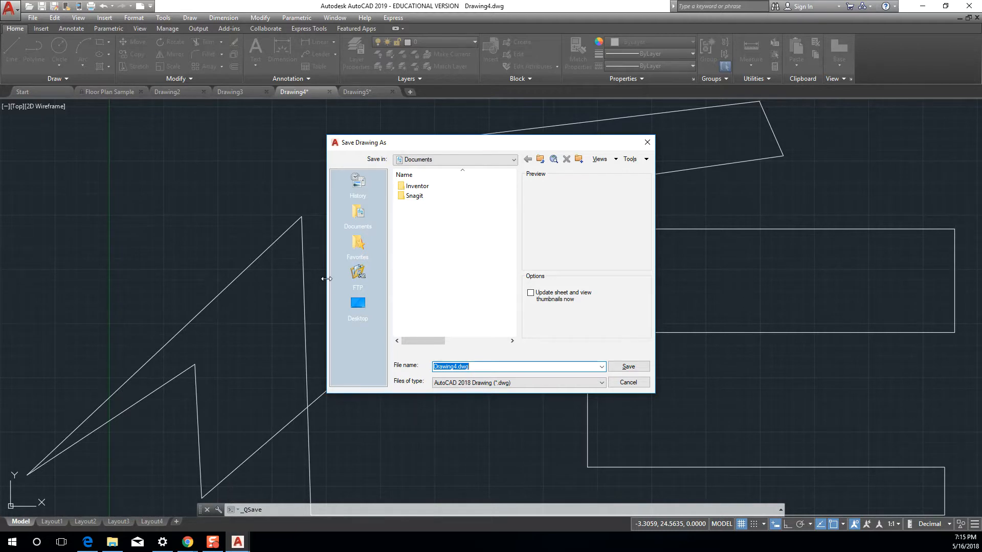
click(358, 306)
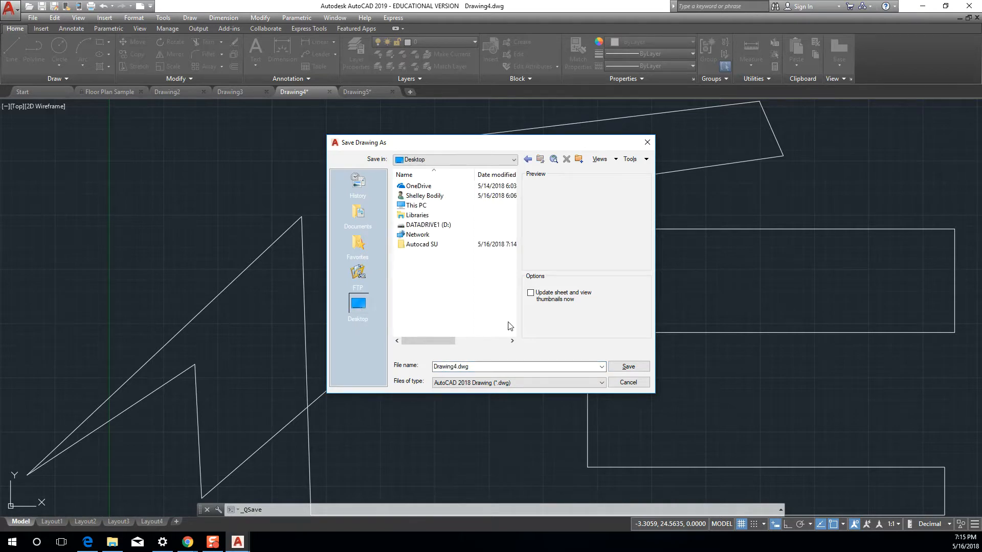
double_click(440, 246)
Name the drawing file Test File and open the list of available file types
click(486, 366)
text(Te)
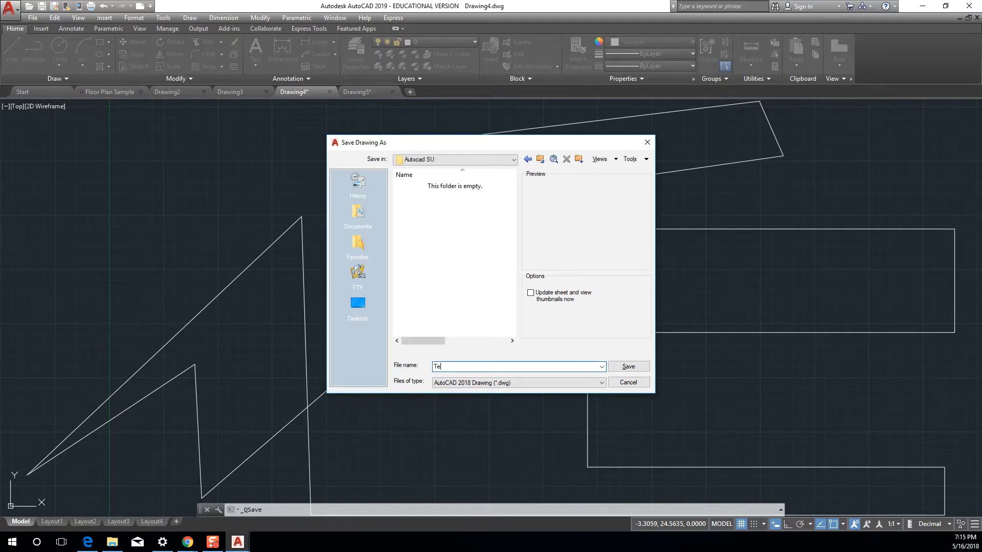
text(st File)
click(601, 384)
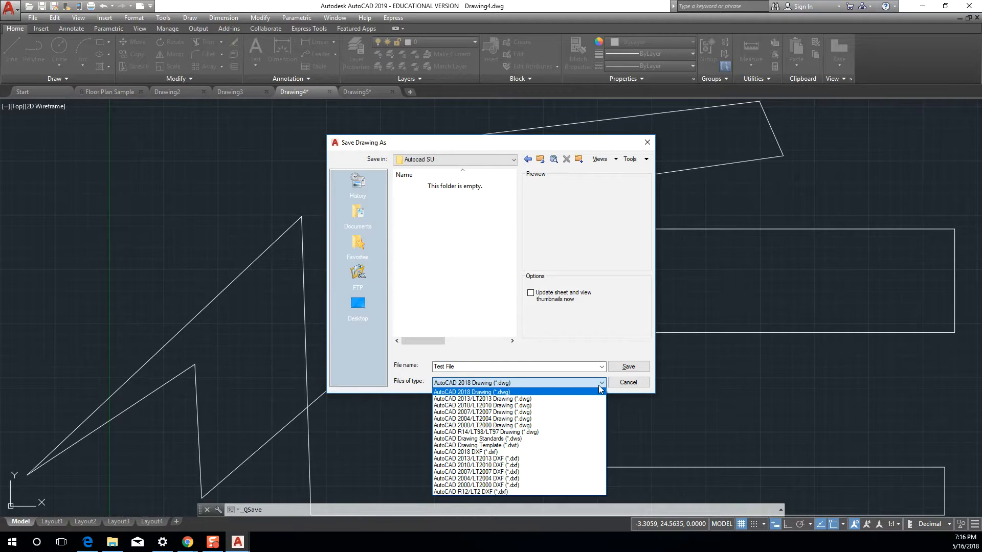
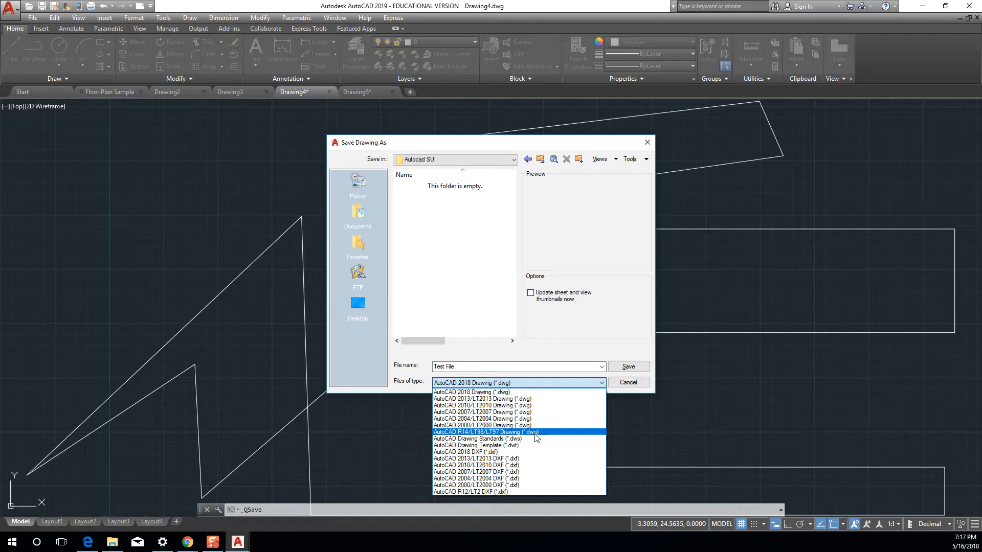
Save the drawing in the Autocad SU folder in the AutoCAD 2013/LT2013 Drawing (*.dwg) format
click(535, 399)
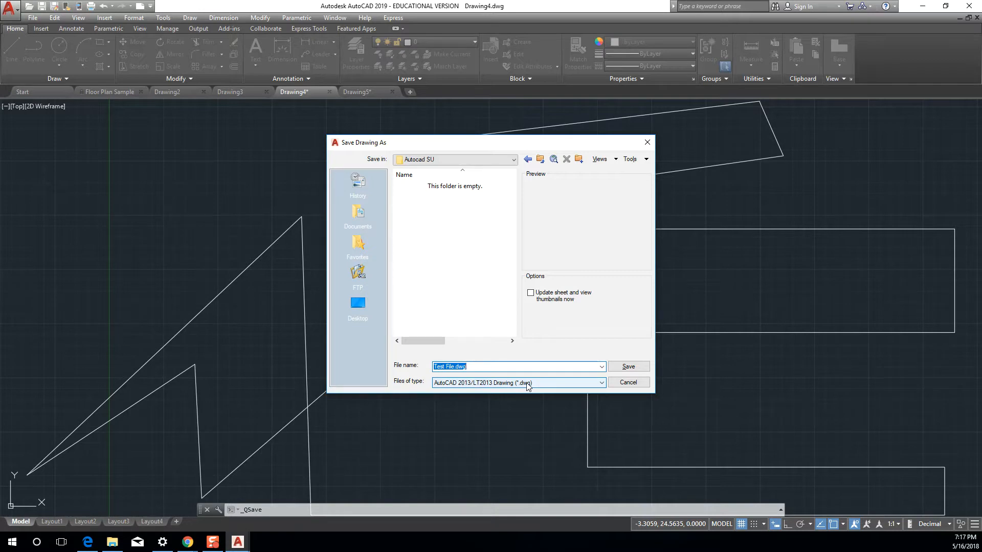
click(526, 387)
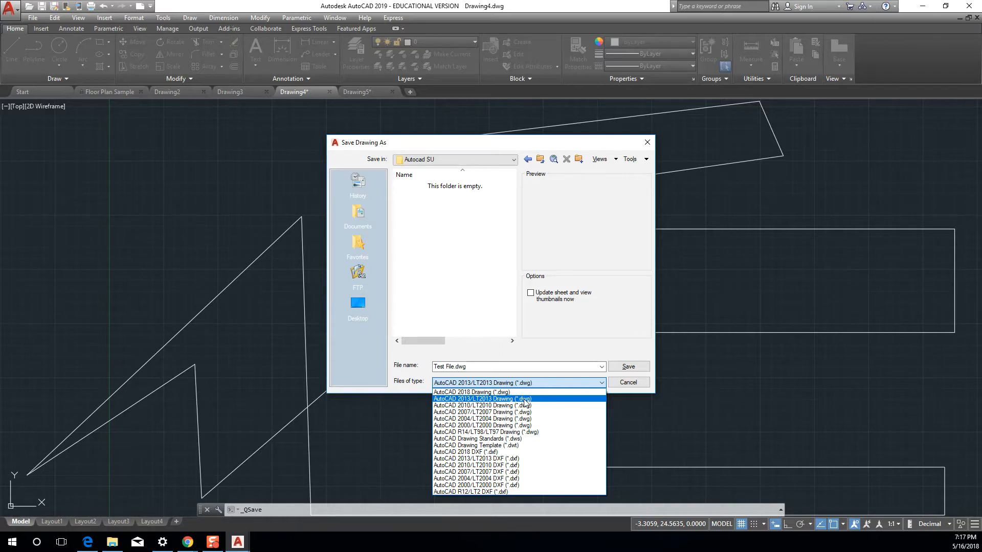
click(532, 399)
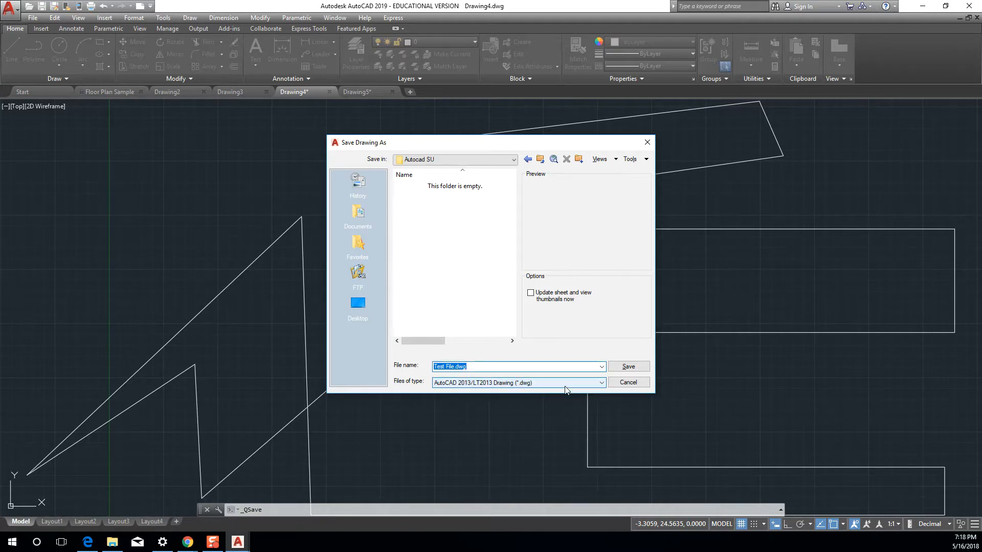
click(630, 368)
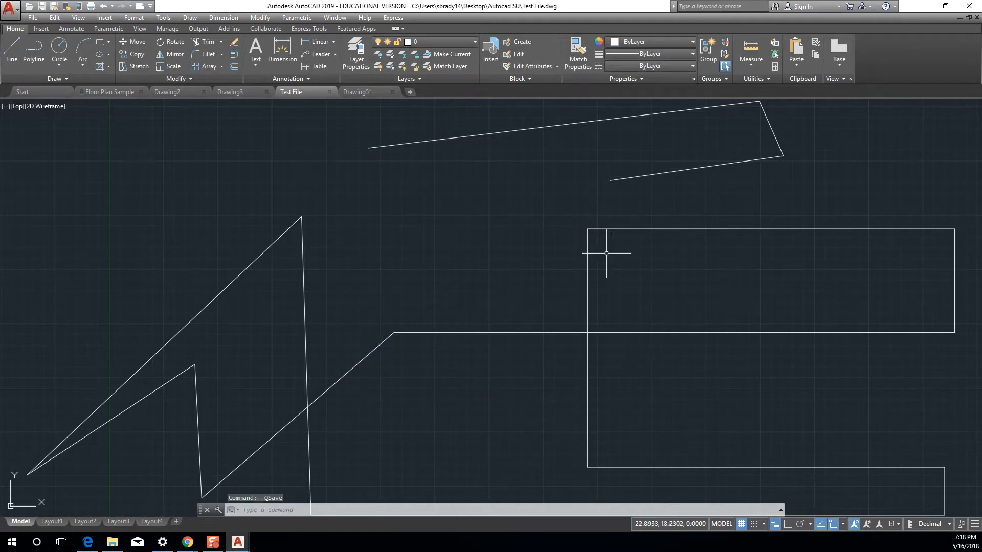
Minimize AutoCAD, open the Autocad SU folder on the desktop, and turn on the display of file name extensions
click(922, 8)
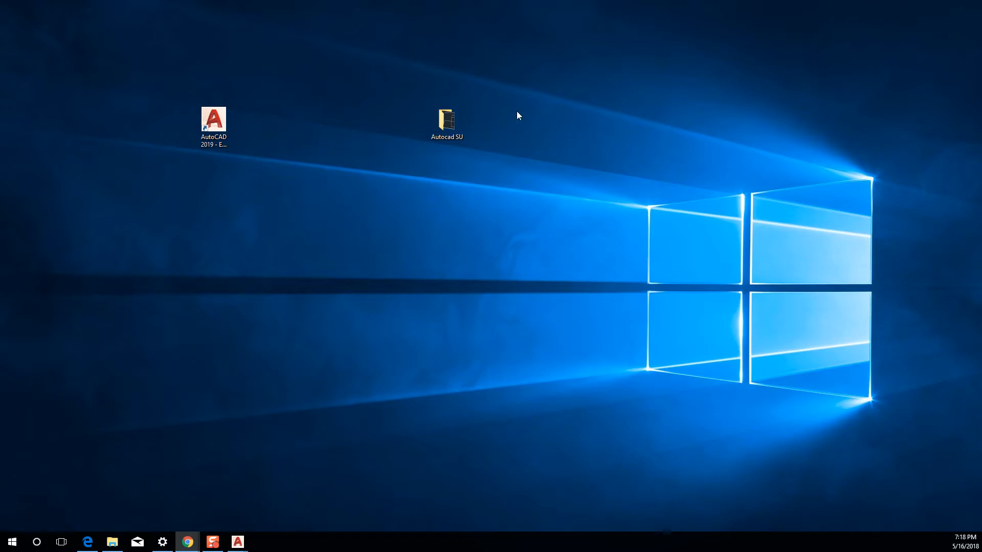
double_click(452, 126)
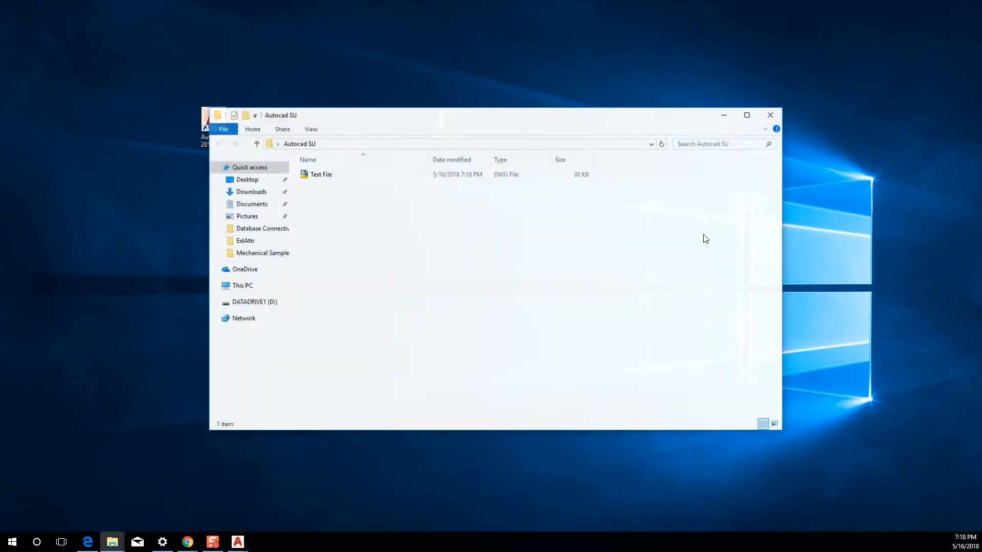
click(310, 128)
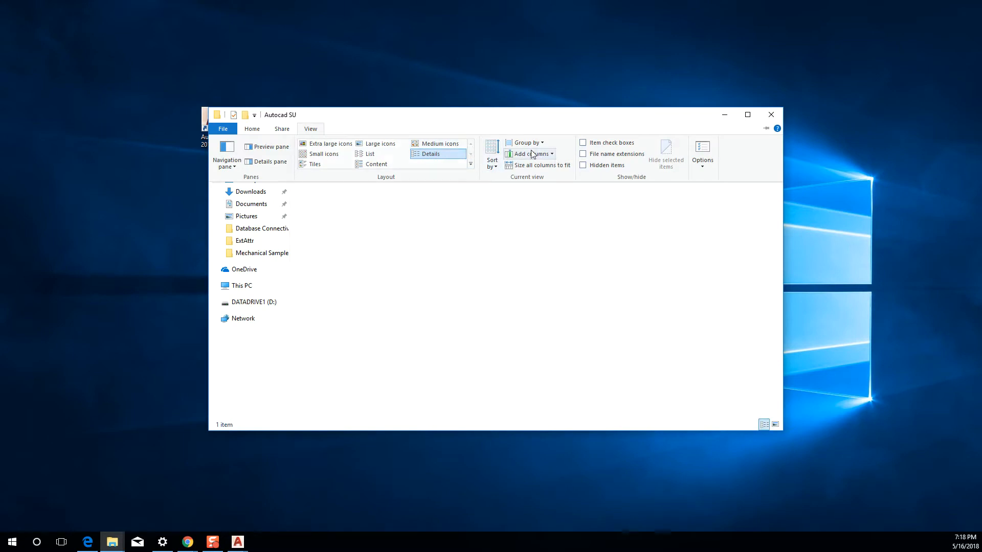
click(583, 154)
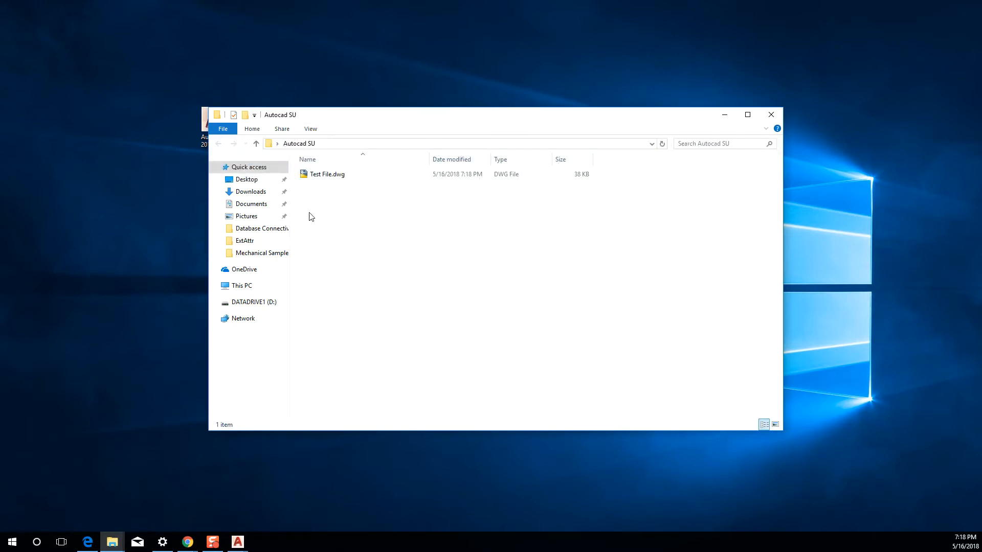
click(310, 176)
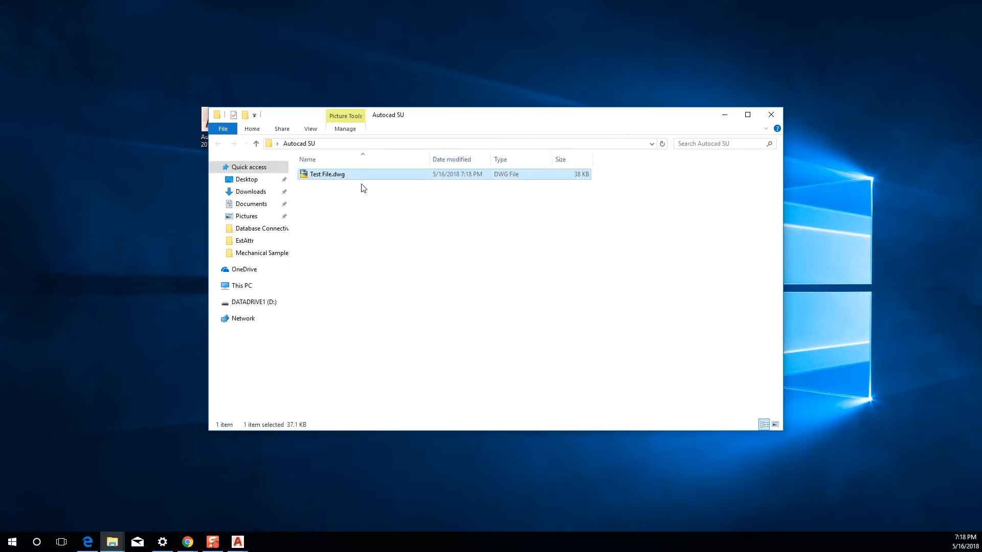
click(353, 215)
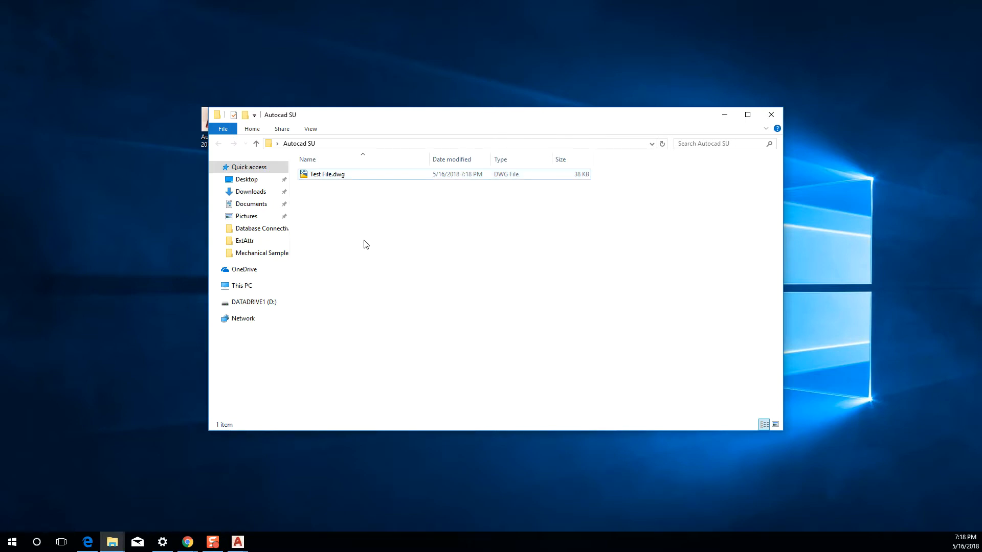
Switch back to AutoCAD and close Test File, Drawing5, Drawing3, Drawing2 and Floor Plan Sample, discarding the unsaved changes in Drawing5
click(238, 542)
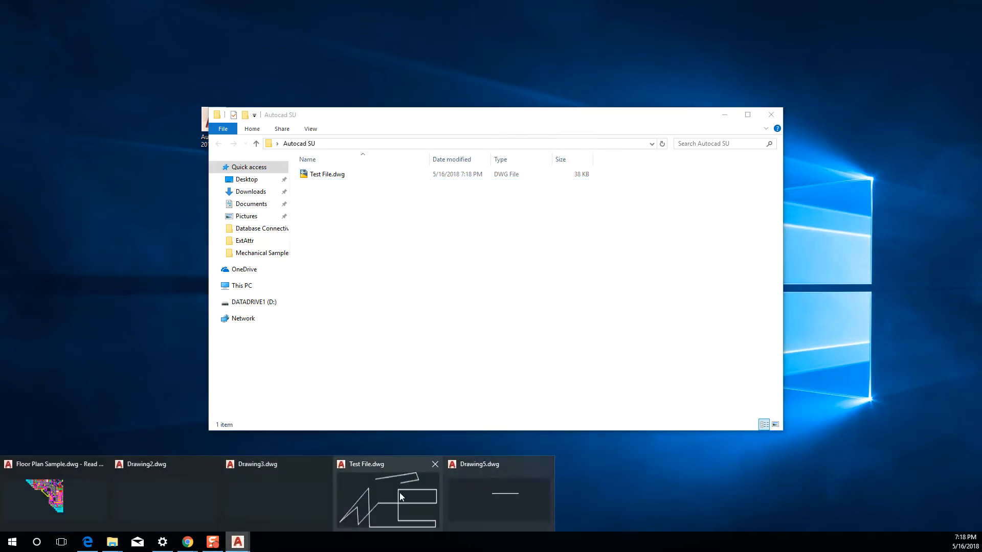
click(417, 491)
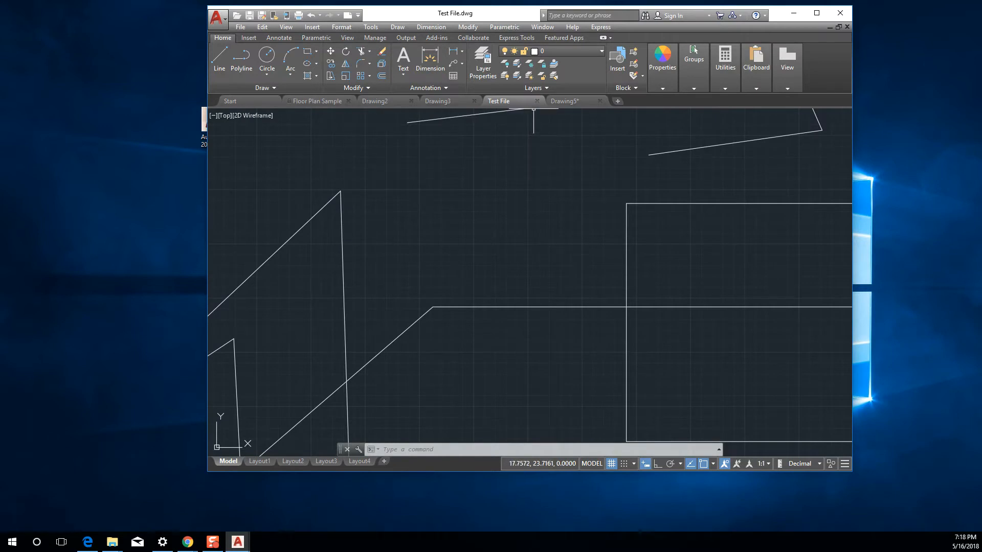
click(537, 101)
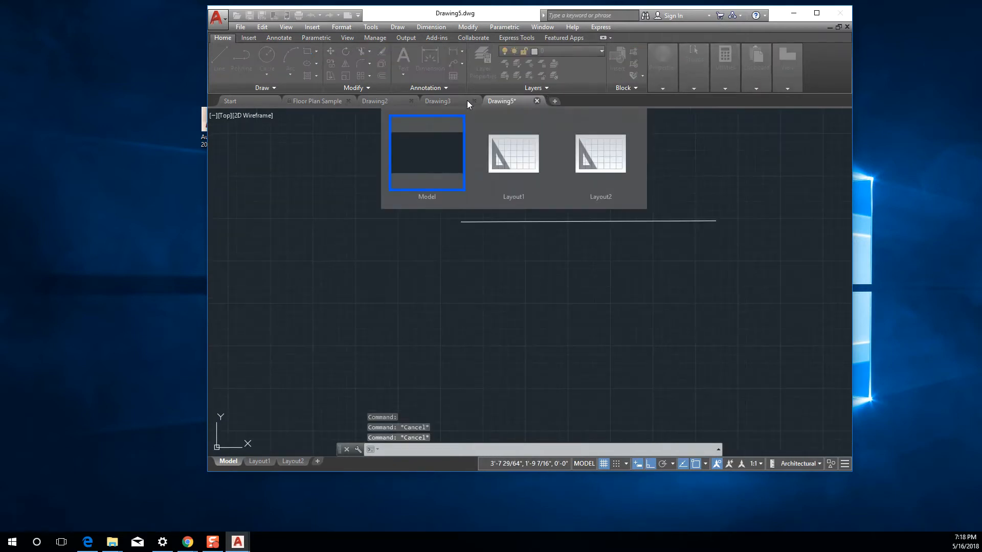
click(531, 271)
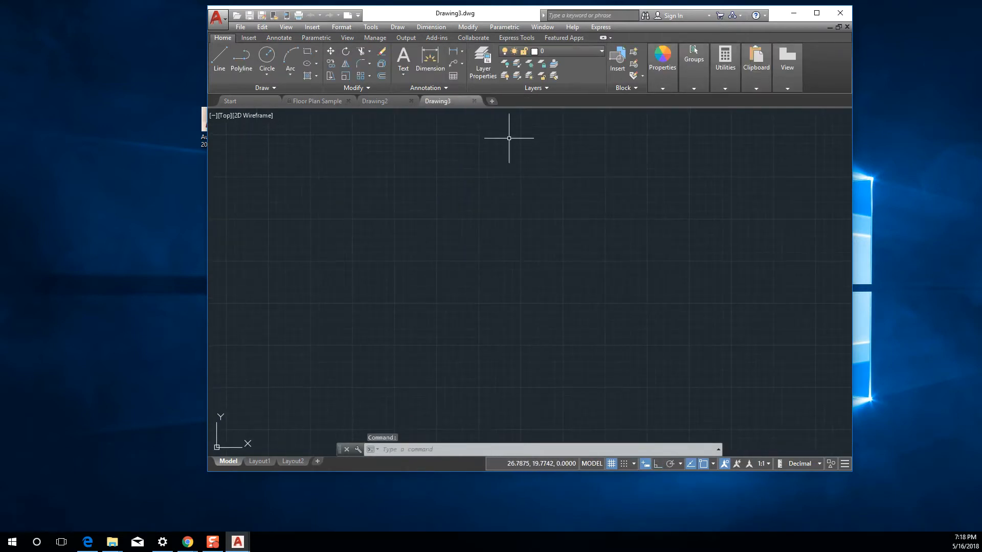
click(474, 102)
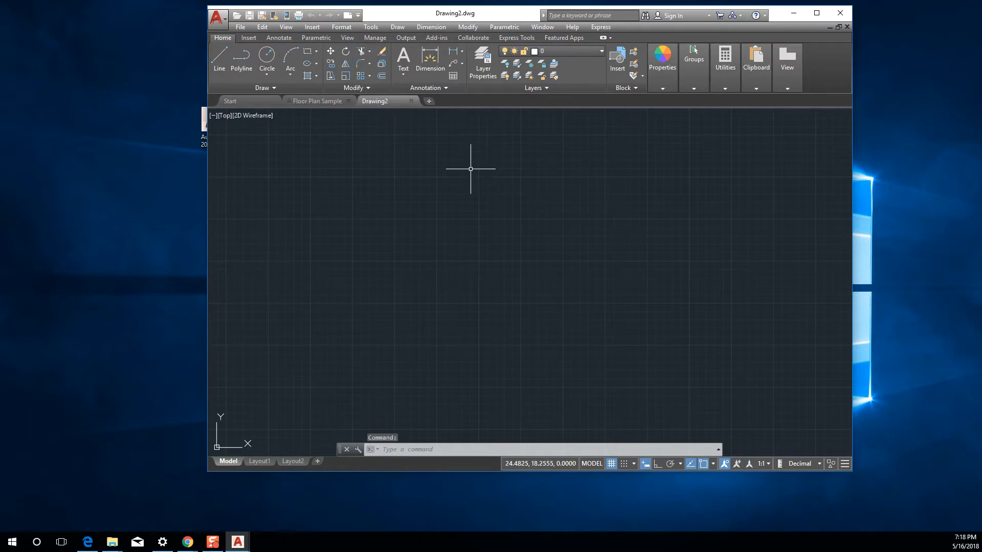
click(411, 100)
click(350, 101)
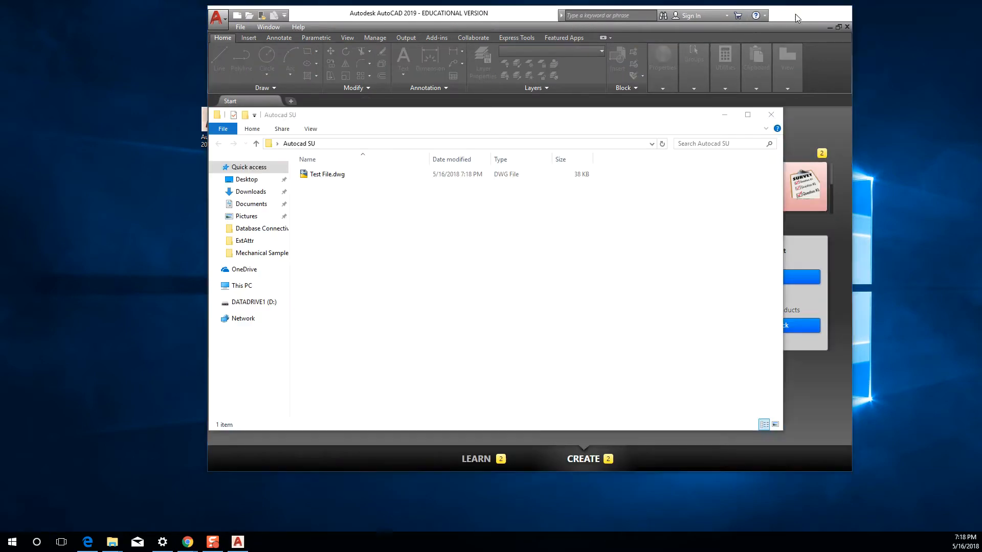
Open Test File.dwg from the Autocad SU folder with the AutoCAD Application and maximize the drawing window
click(793, 12)
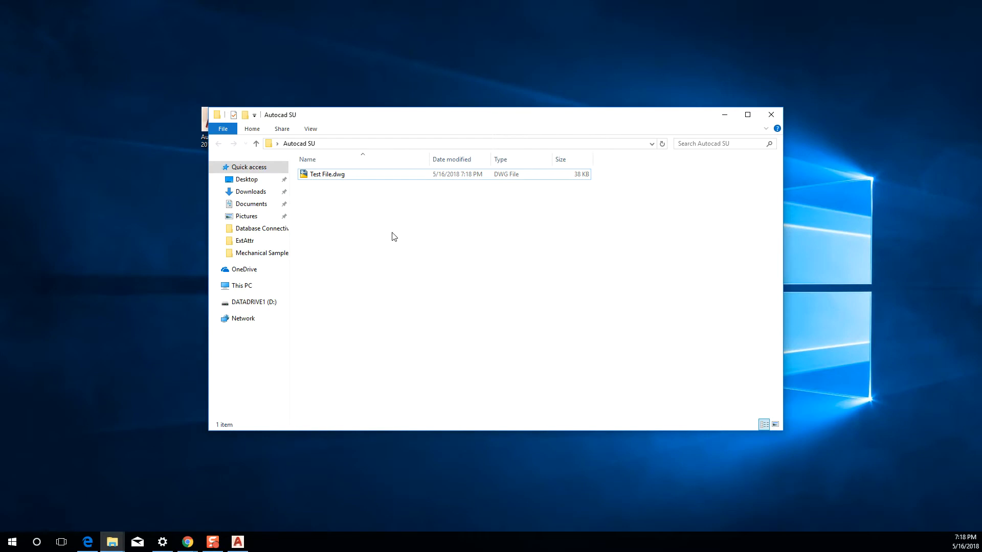
click(337, 177)
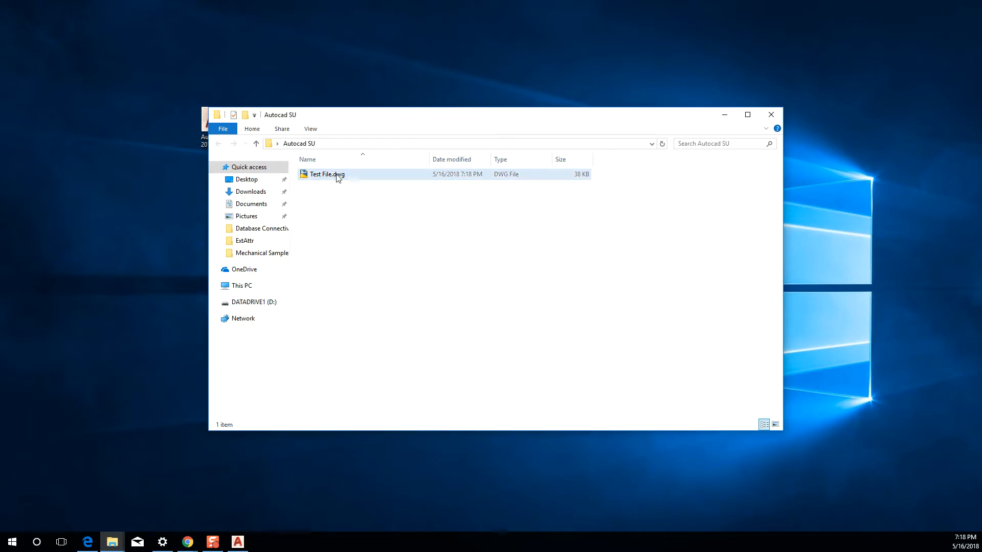
click(337, 177)
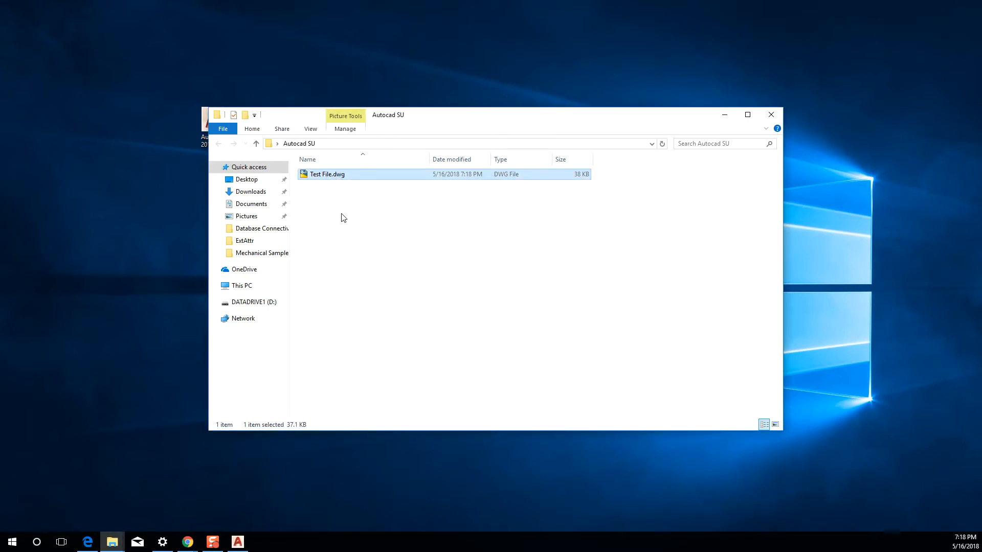
double_click(329, 176)
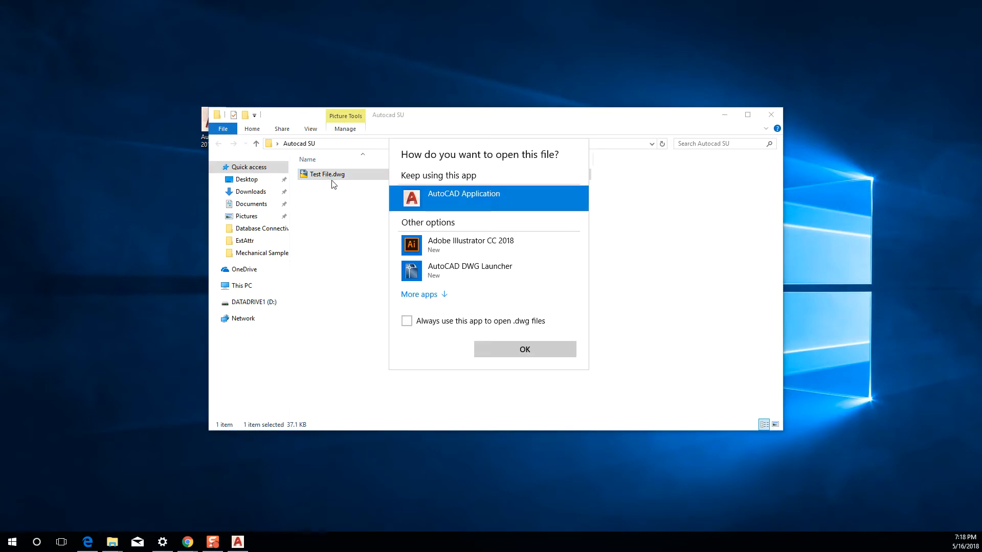
click(500, 351)
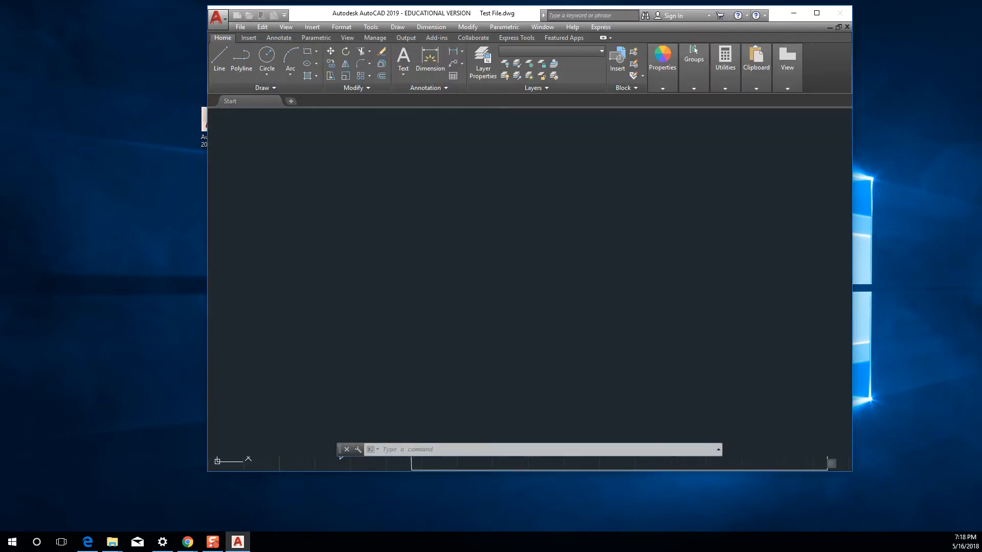
click(817, 13)
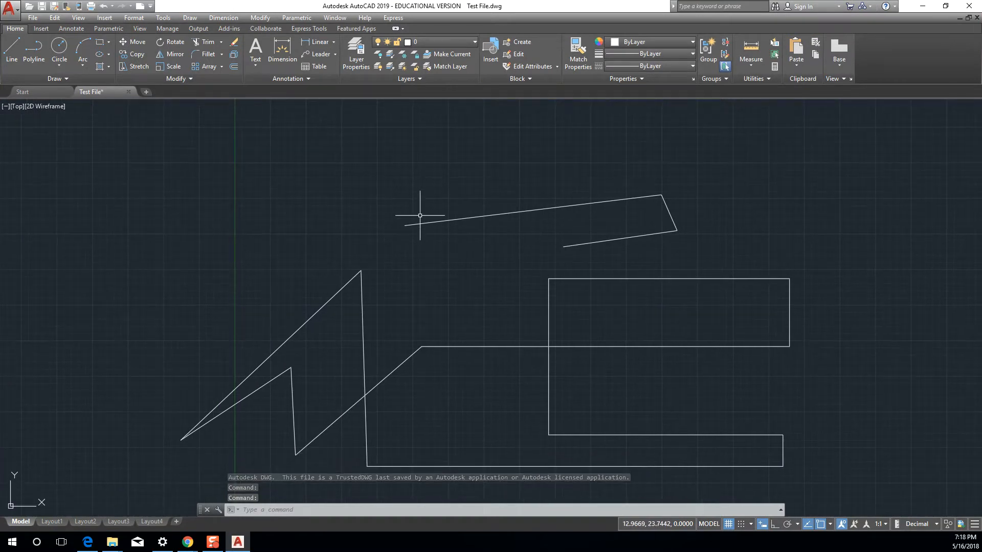
Erase the three line segments at the right end of the open shape above the large rectangle
click(705, 165)
click(607, 245)
key(Delete)
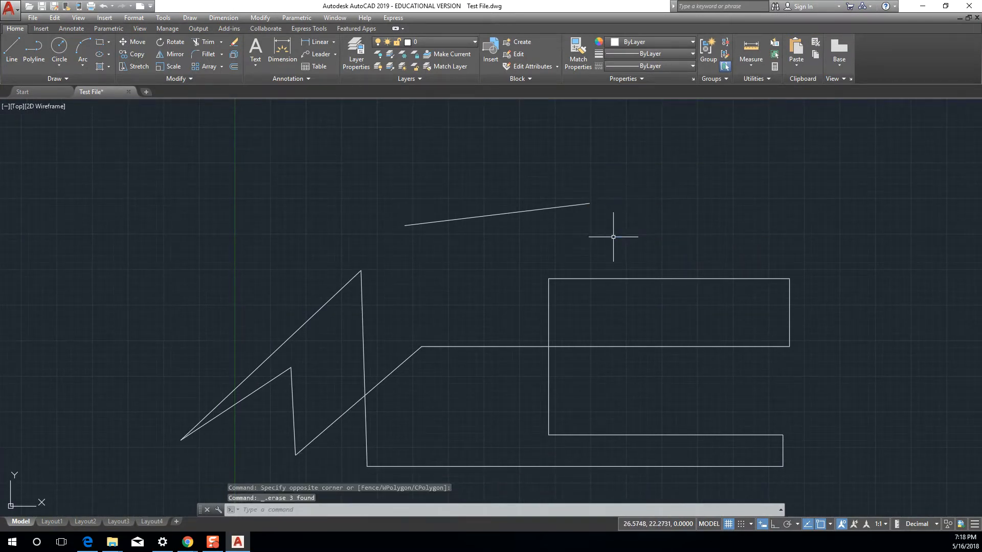
Draw a zigzag of three connected line segments above the large rectangle, starting near the end of the remaining sloped line
text(l)
key(Return)
click(582, 187)
click(625, 241)
click(695, 187)
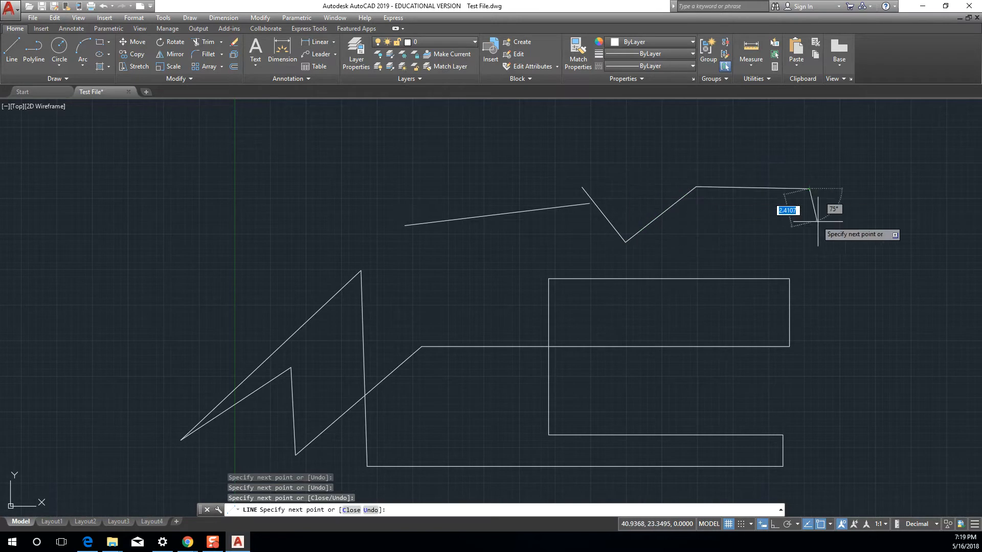
click(810, 190)
key(Escape)
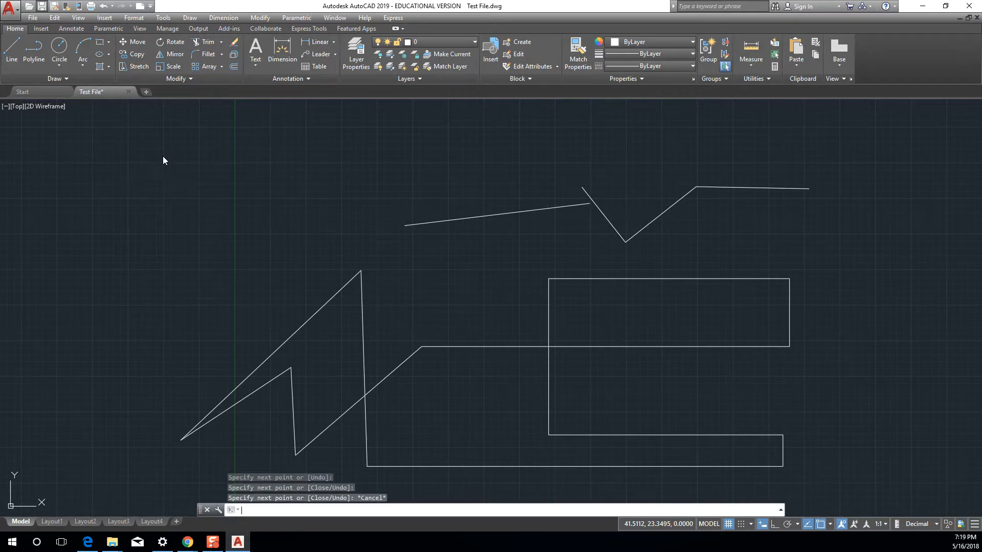
Save Test File and minimize AutoCAD to view the contents of the Autocad SU folder
key(ctrl+s)
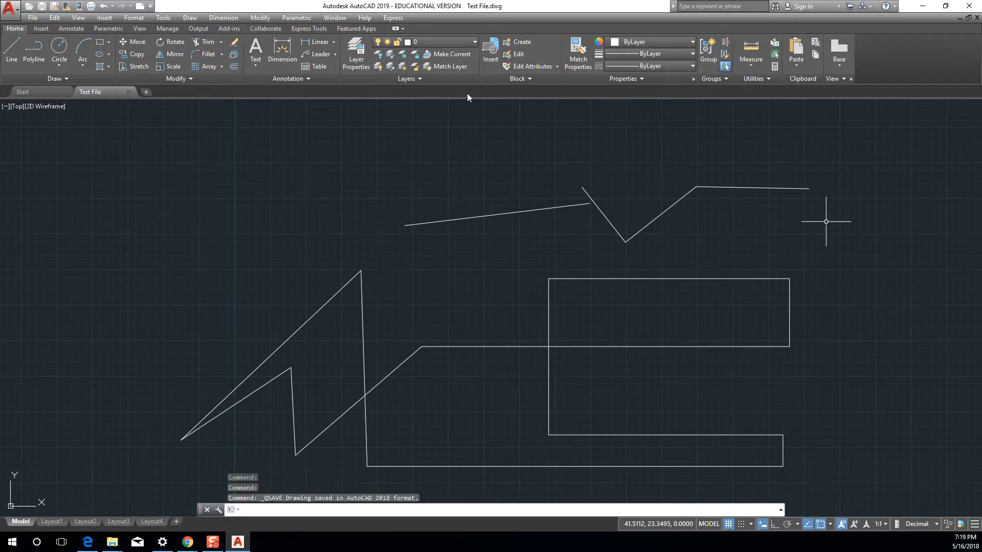
click(922, 5)
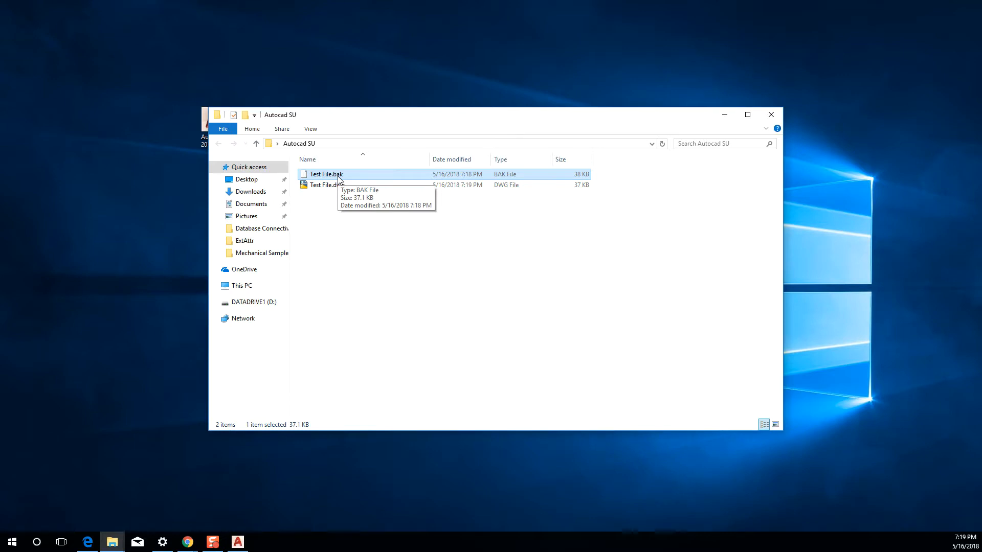
Switch back to AutoCAD and draw three connected line segments across the shapes in the drawing's left half, ending near the large rectangle
click(238, 542)
middle_drag(428, 284, 416, 279)
text(l)
key(Return)
click(398, 164)
click(212, 351)
click(186, 196)
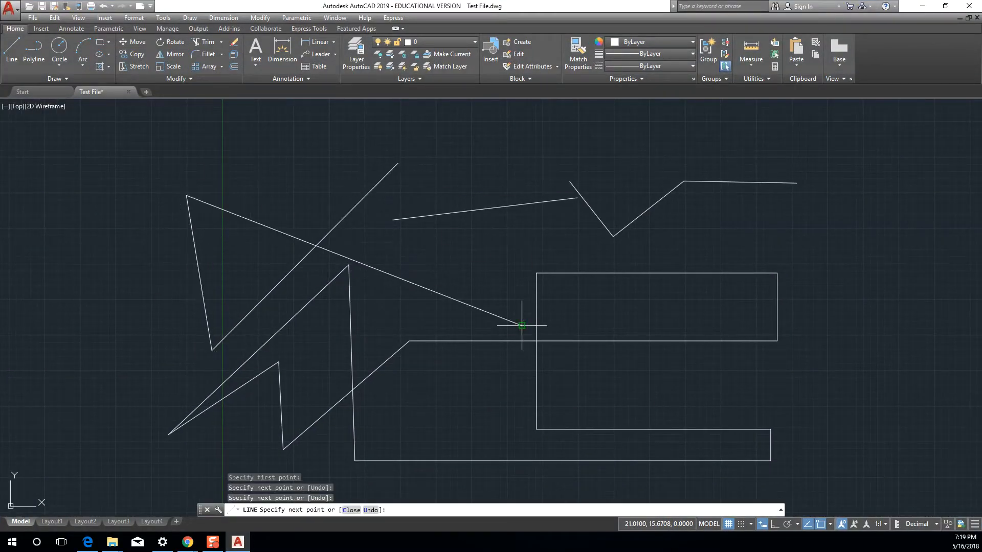
click(522, 325)
key(Escape)
Save and close Test File, and minimize AutoCAD to return to the Autocad SU folder
key(ctrl+s)
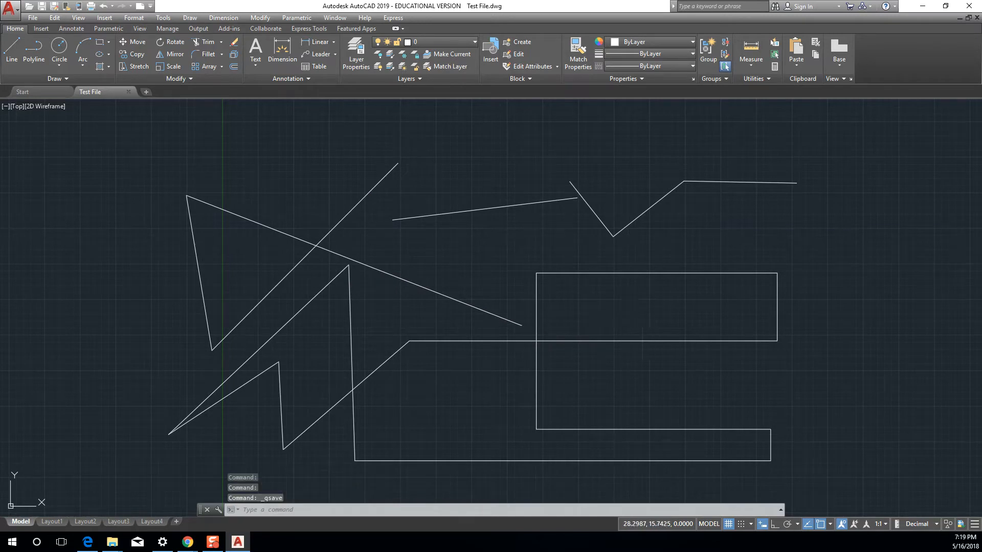
click(130, 93)
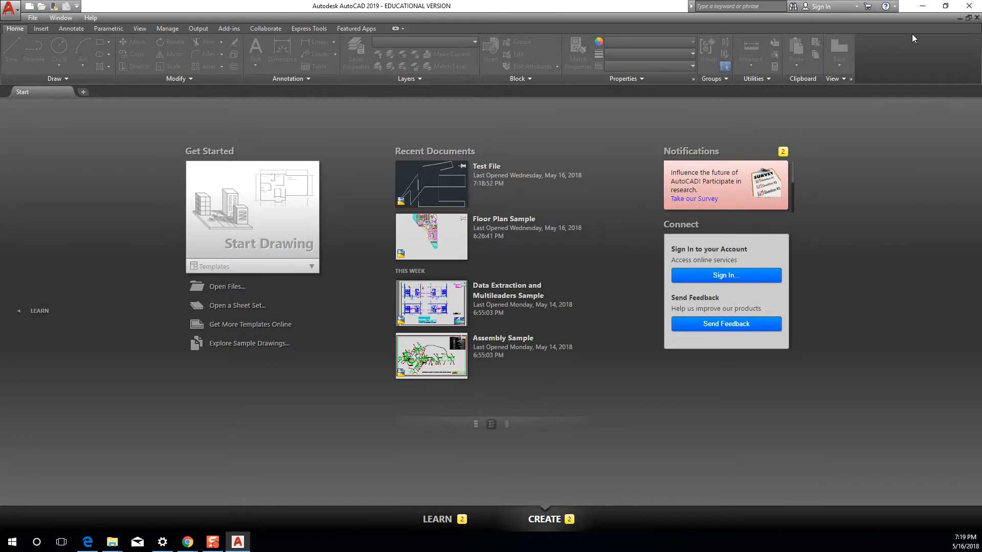
click(922, 6)
Delete Test File.dwg from the Autocad SU folder, moving it to the Recycle Bin
click(344, 204)
click(343, 186)
key(Delete)
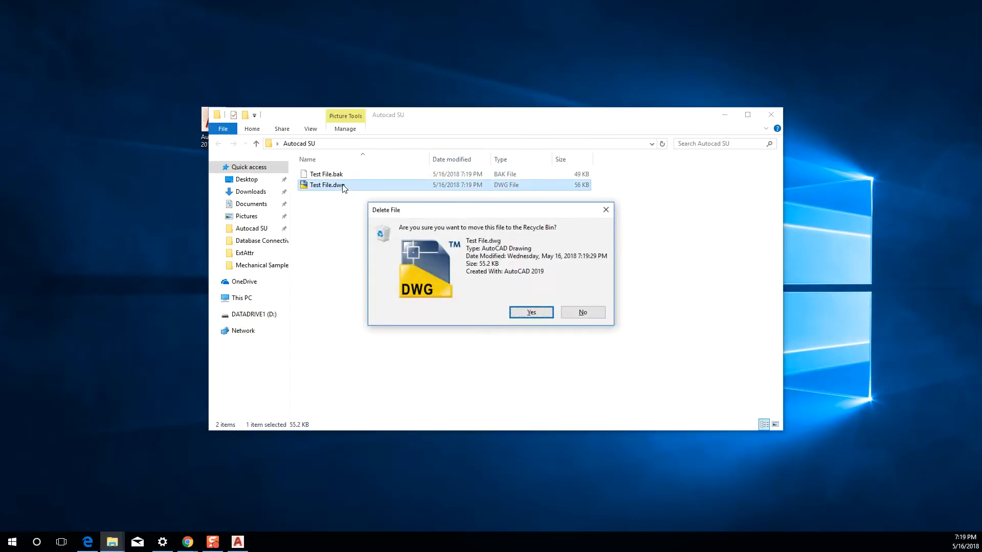
key(Return)
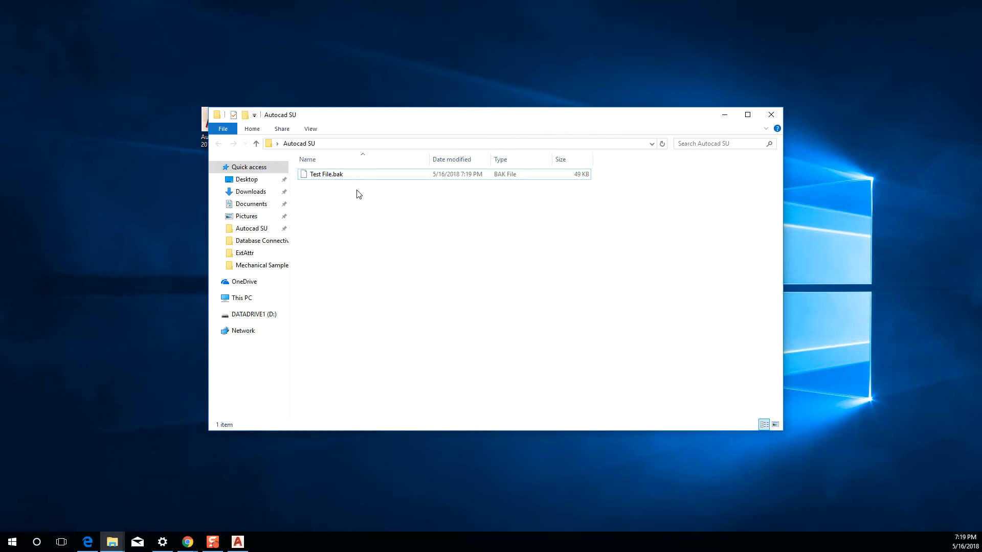
Rename Test File.bak to Test File.dwg, accept the extension change, and open the recovered drawing in AutoCAD
click(335, 176)
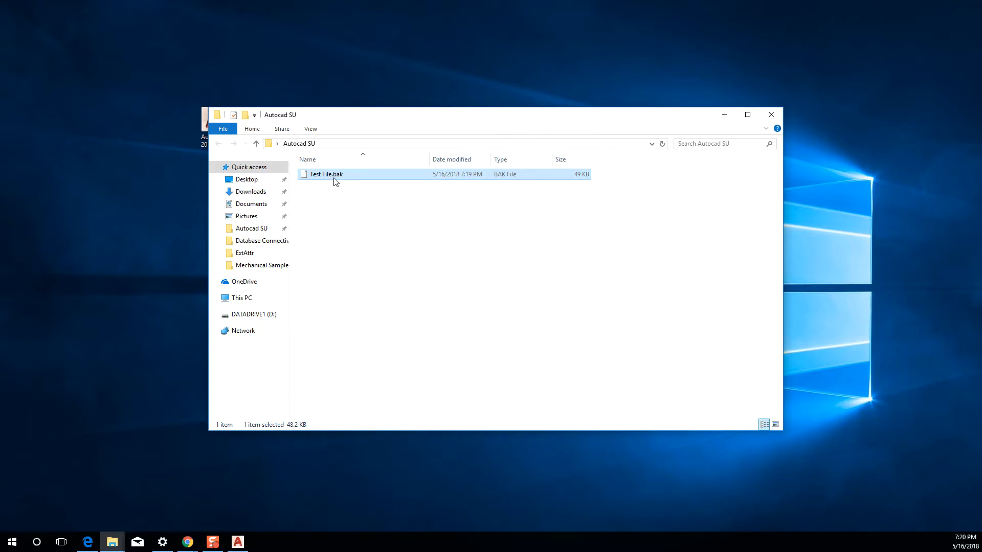
mouse_move(334, 179)
key(F2)
key(End)
key(BackSpace)
key(BackSpace)
key(BackSpace)
text(dwg)
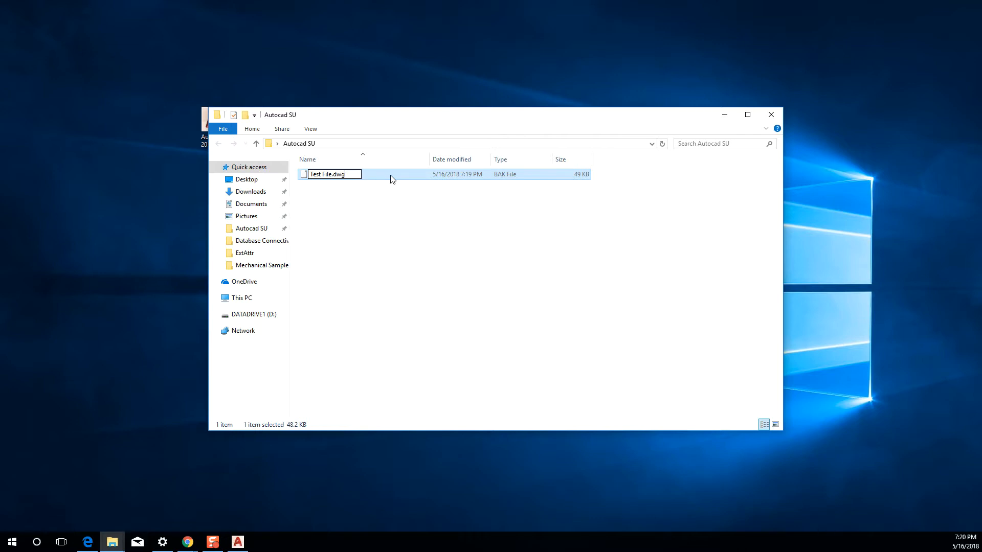
key(Return)
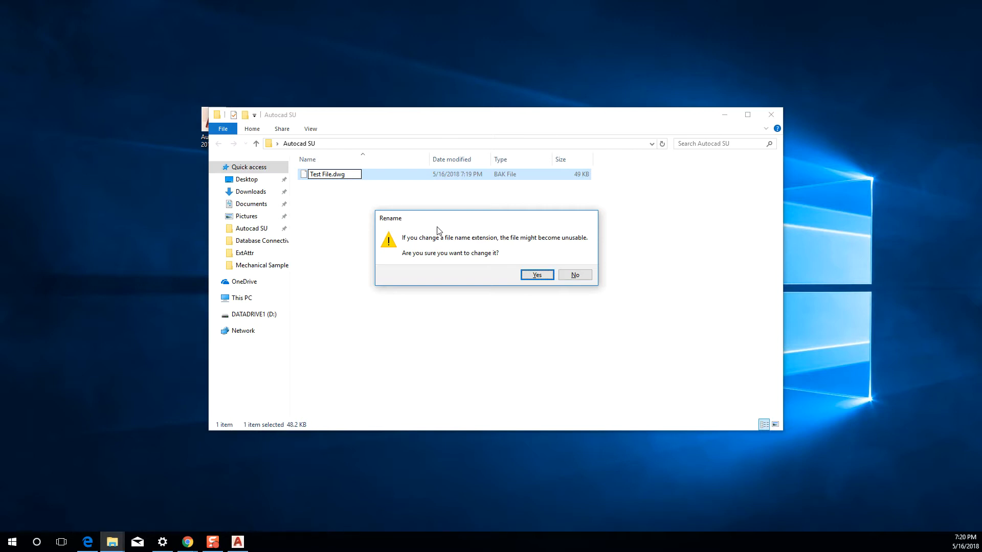
click(537, 276)
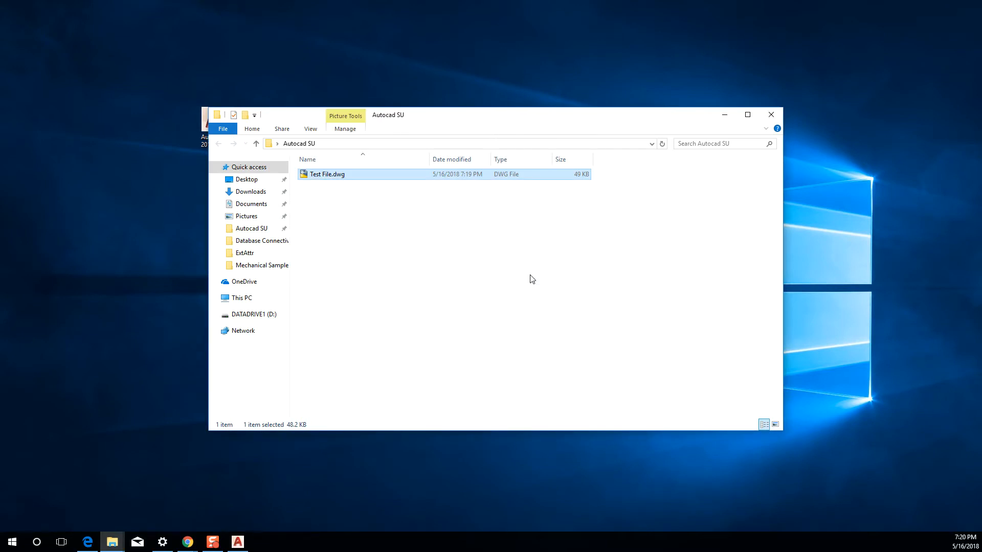
double_click(333, 175)
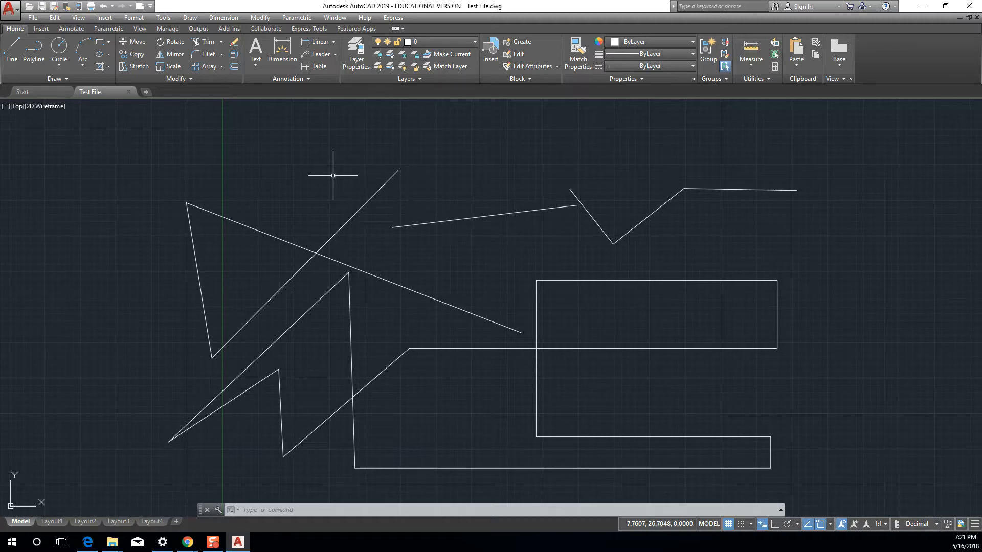
Bring up the Autocad SU folder and arrange it beside a reduced AutoCAD window so both are visible
mouse_move(112, 542)
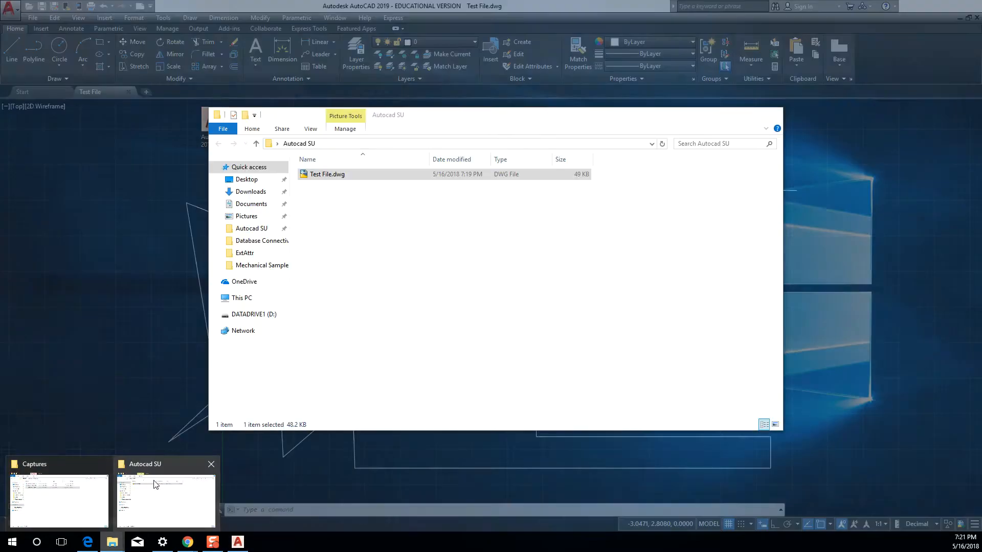
click(169, 495)
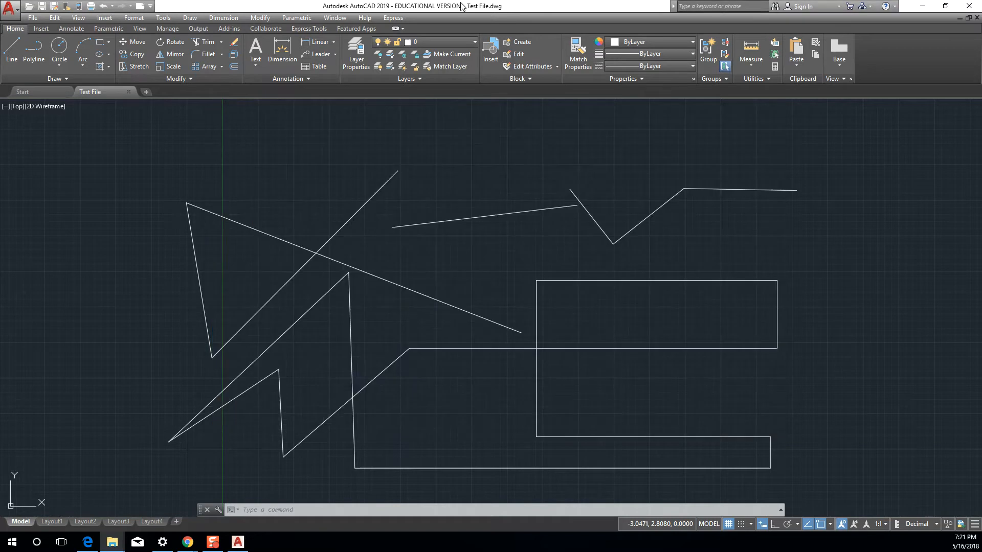
click(461, 6)
drag(462, 6, 348, 36)
click(674, 118)
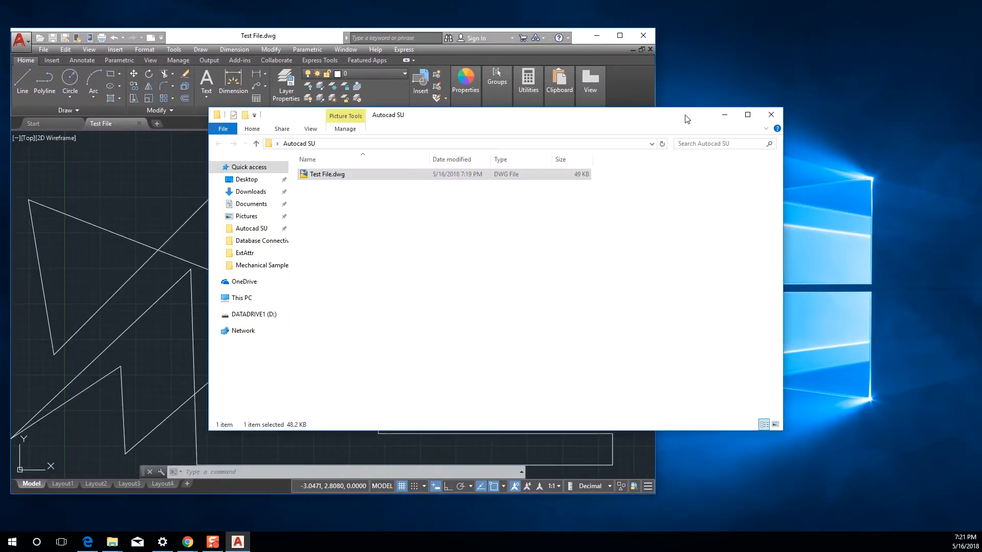
drag(604, 123, 979, 122)
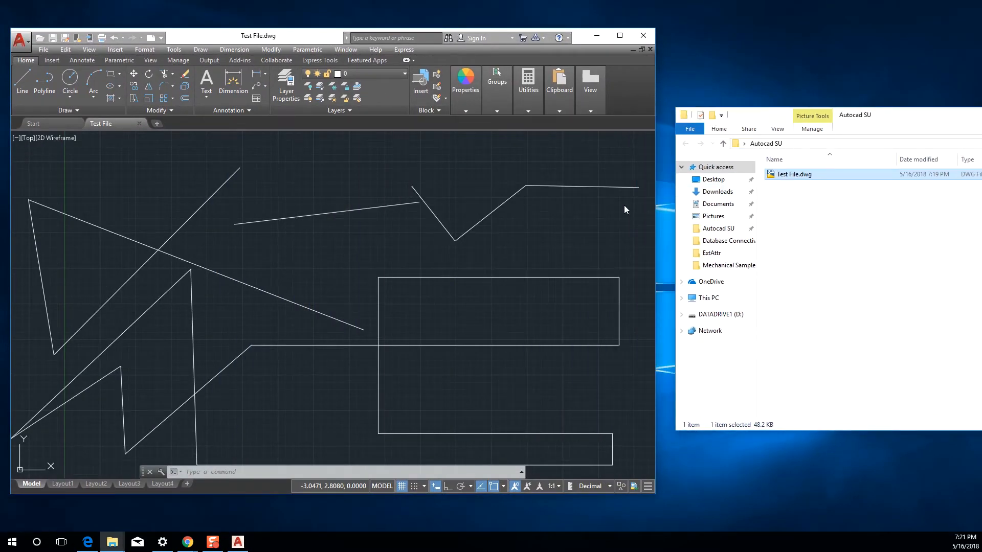
Save the recovered Test File drawing in AutoCAD and select the rising middle segment of the upper-right zigzag
click(326, 266)
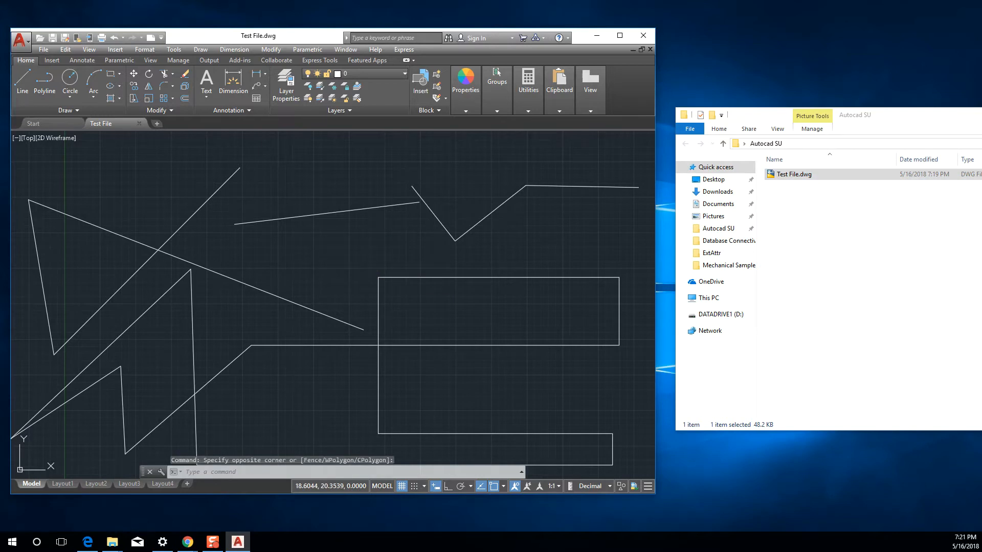
key(ctrl+s)
click(485, 217)
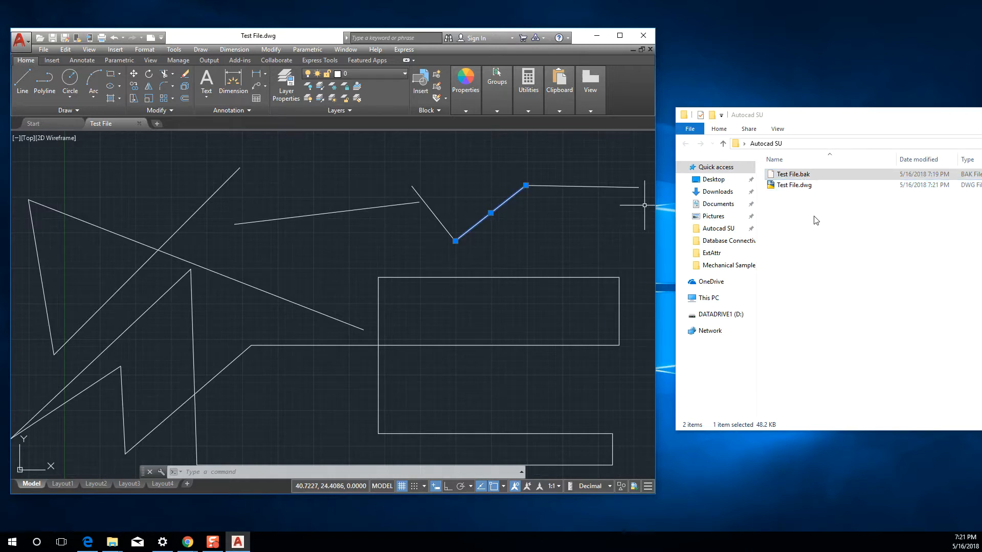
Examine Test File.bak and Test File.dwg in the Autocad SU folder, comparing their file details
click(829, 251)
mouse_move(814, 178)
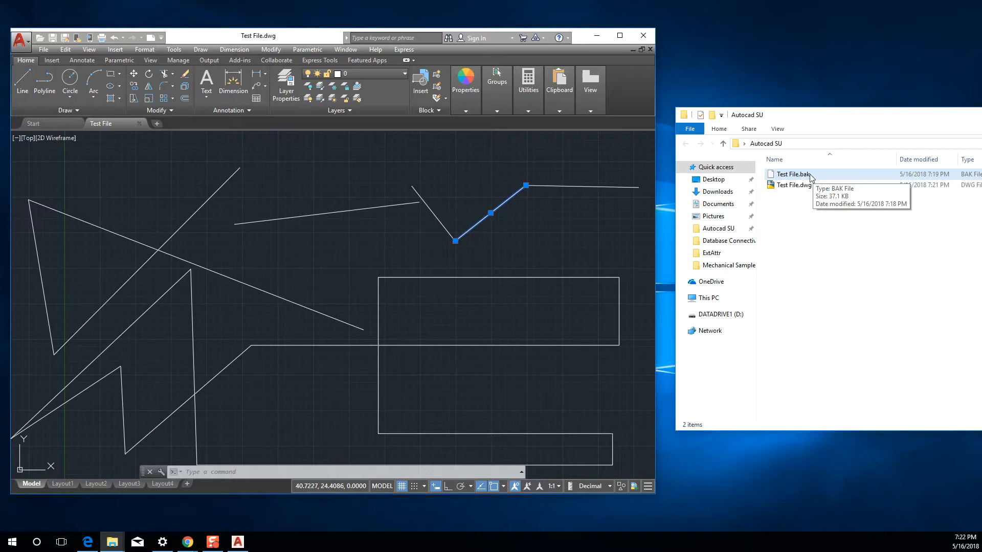
drag(820, 121, 799, 124)
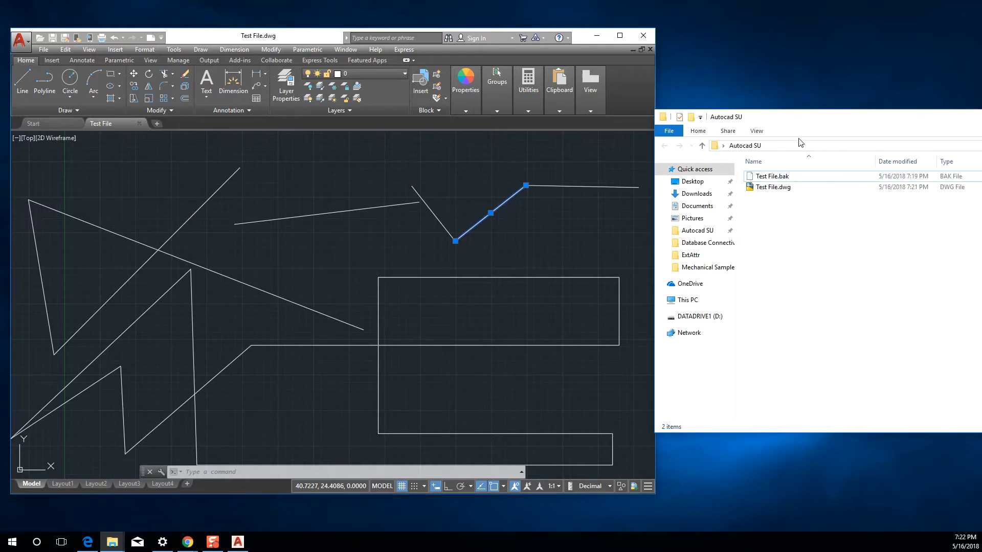
click(787, 189)
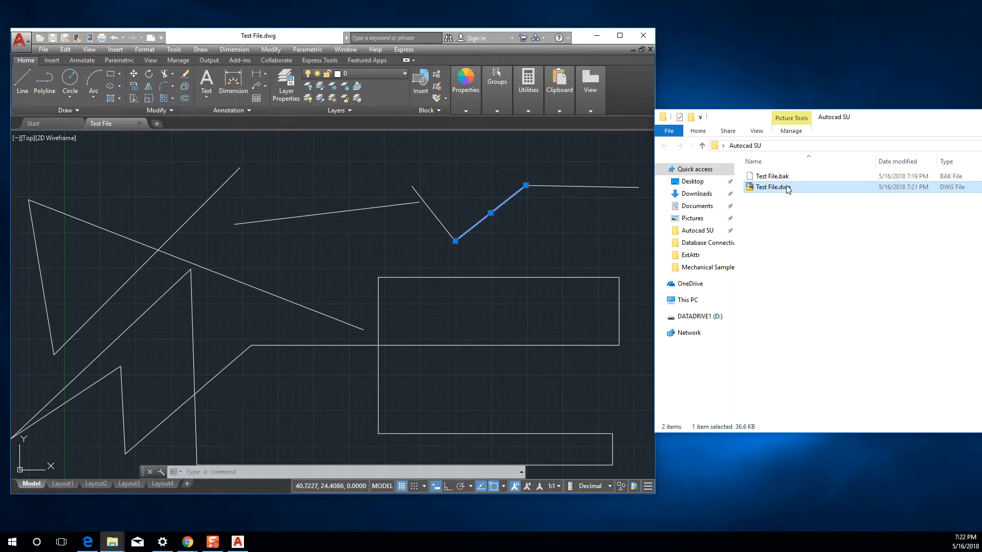
key(Up)
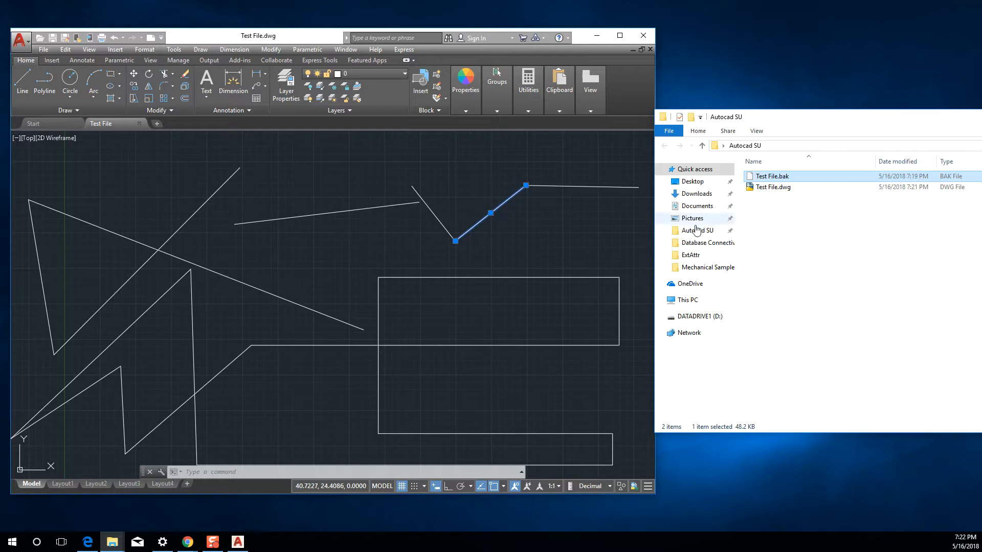
Save the drawing as Test File.dxf in AutoCAD 2013/LT2013 DXF format and select the new file in the Autocad SU folder
click(52, 52)
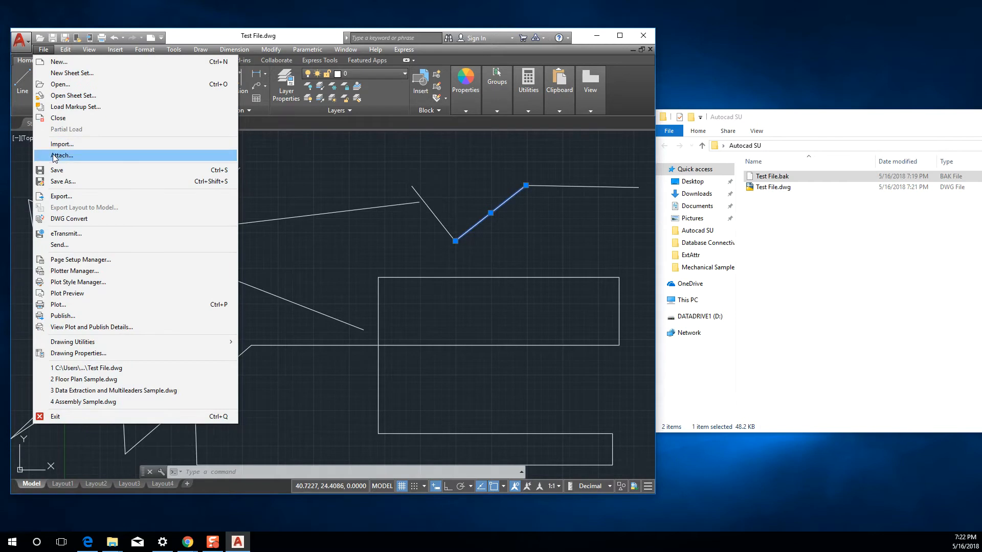
click(64, 182)
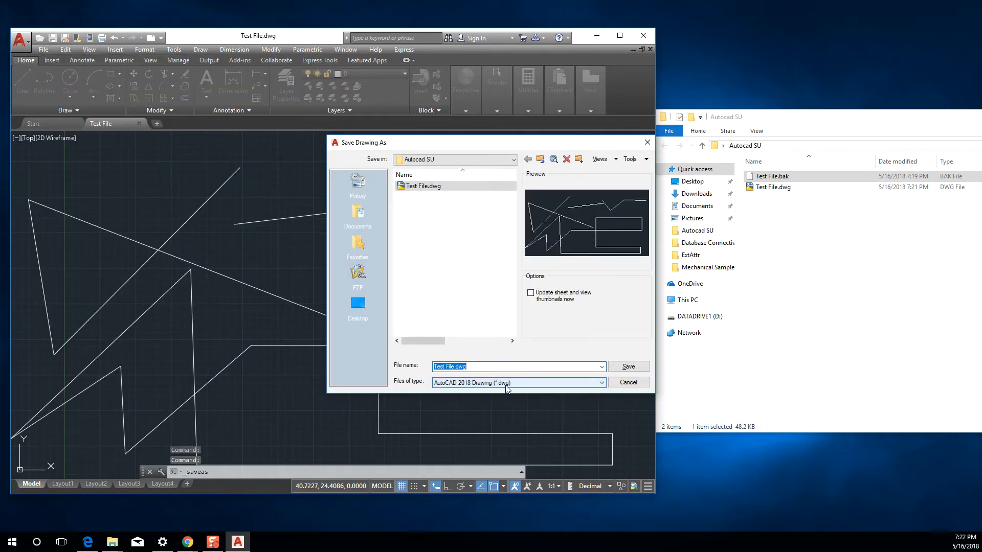
click(601, 383)
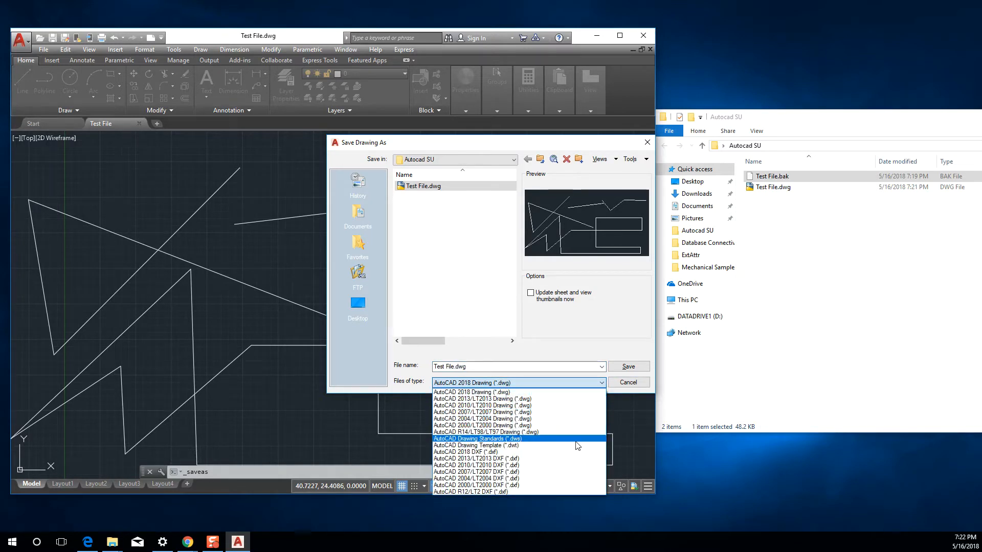
click(577, 459)
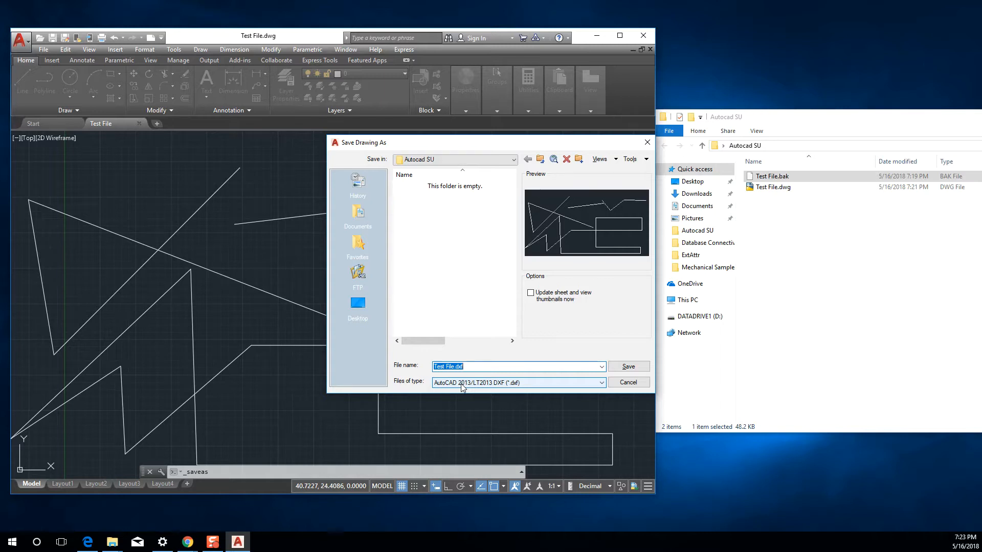
click(588, 385)
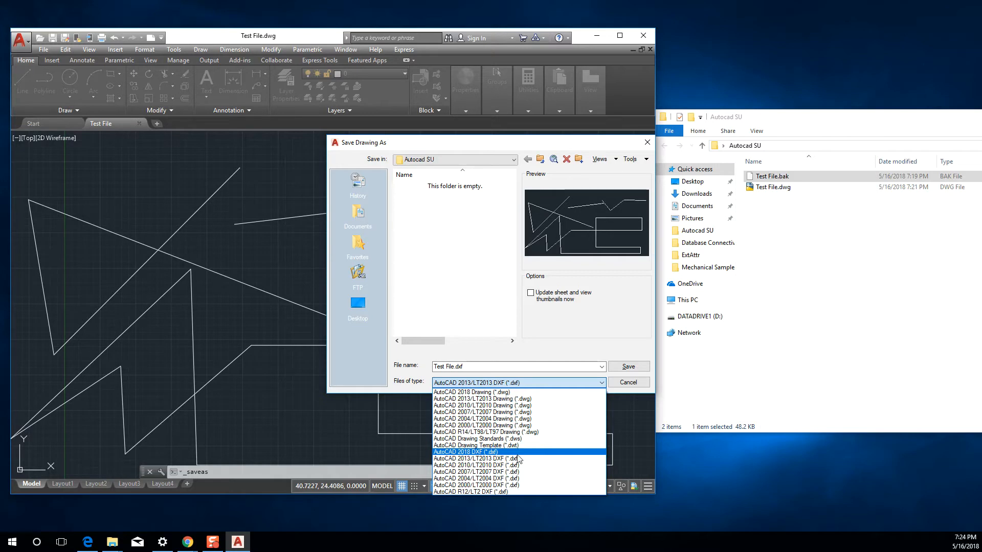
click(628, 367)
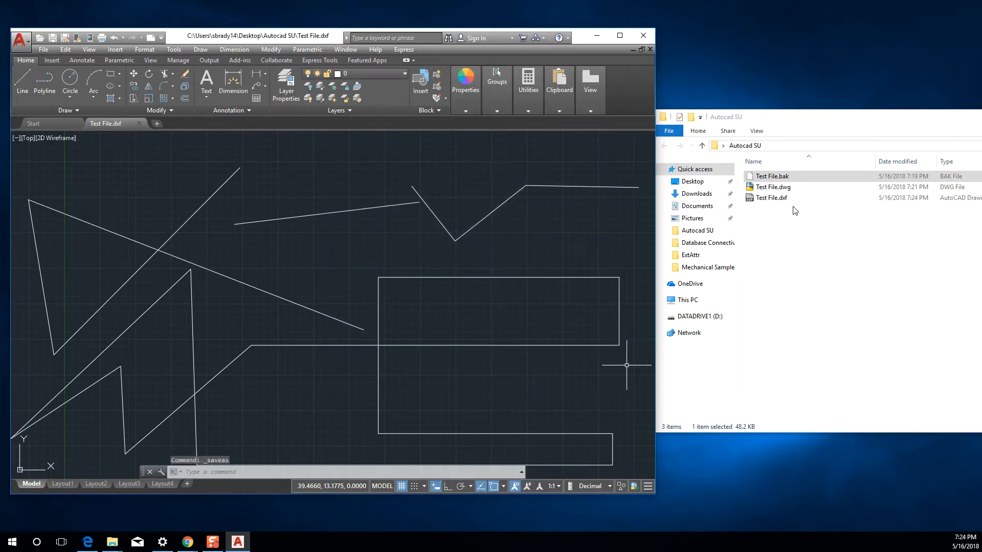
click(782, 198)
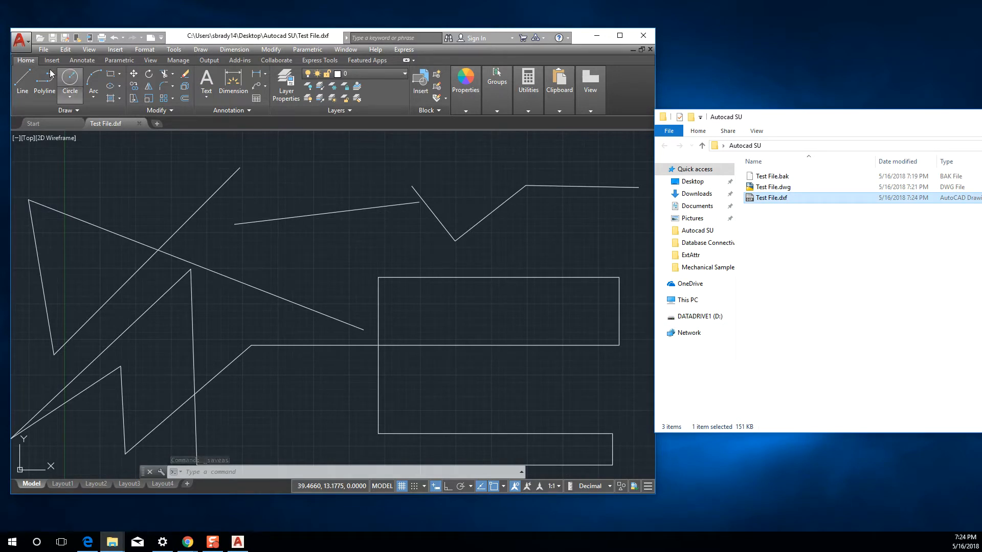
Start saving the drawing as an AutoCAD Drawing Template (*.dwt) with a first name as its file name, and cancel the save
click(44, 50)
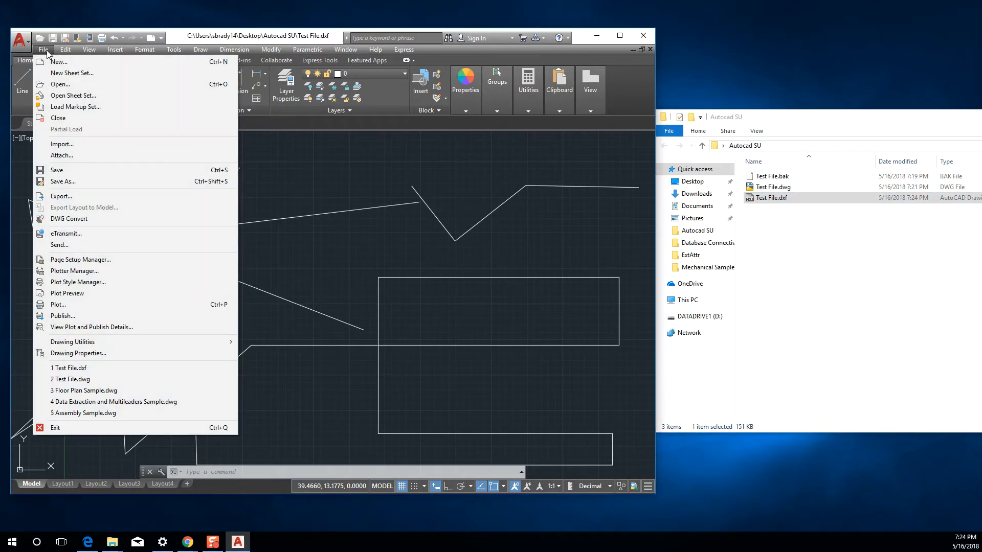
click(65, 181)
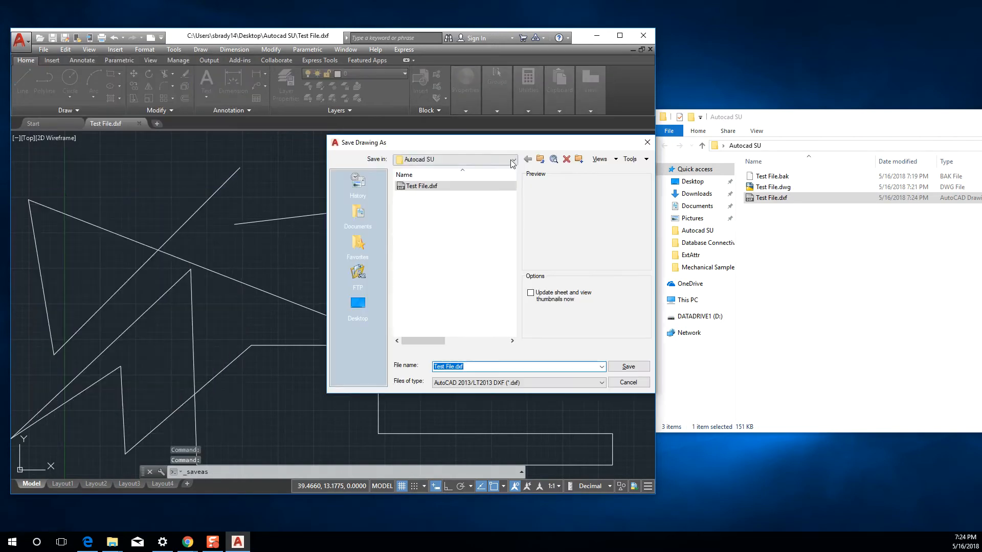
click(601, 384)
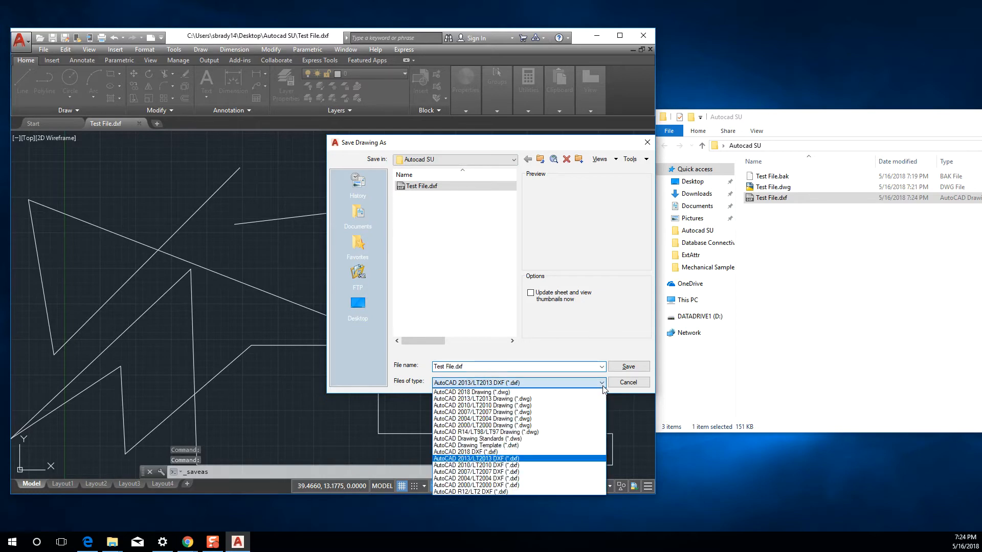
click(591, 445)
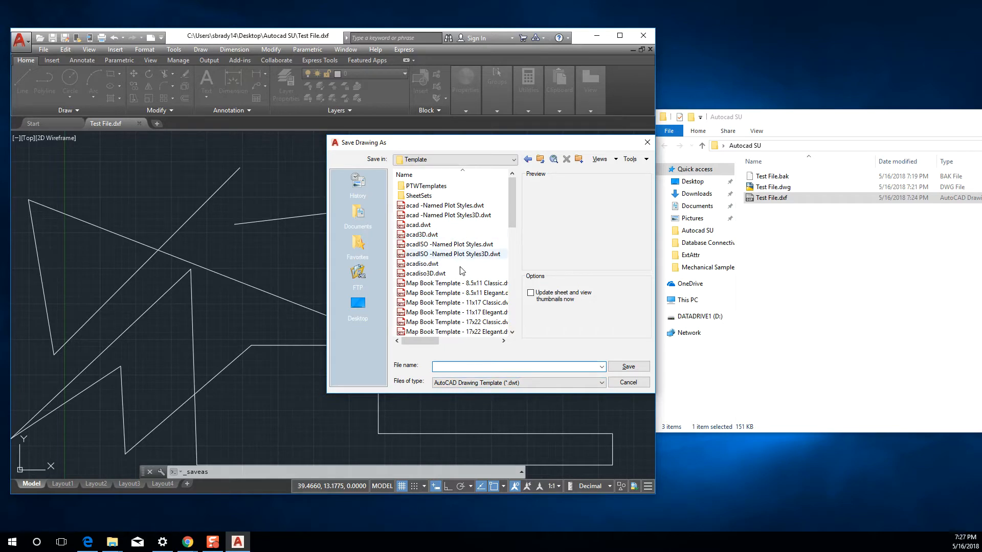
text(shelley)
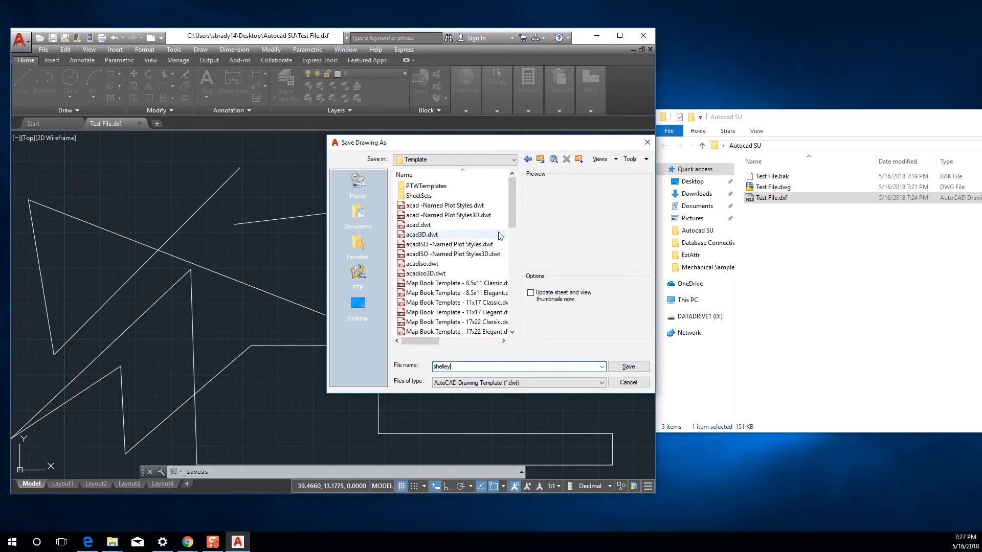
drag(512, 196, 494, 207)
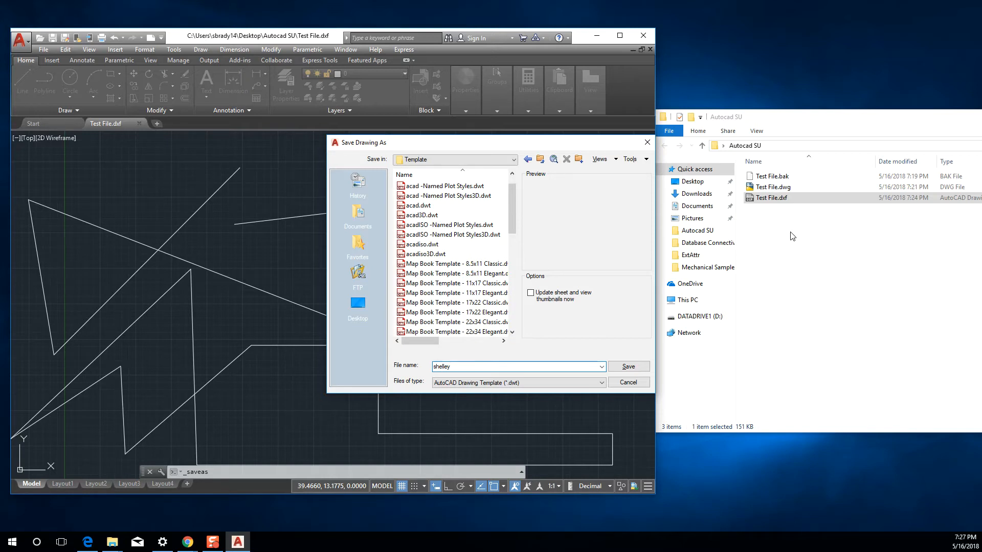
key(Escape)
key(Escape)
key(Escape)
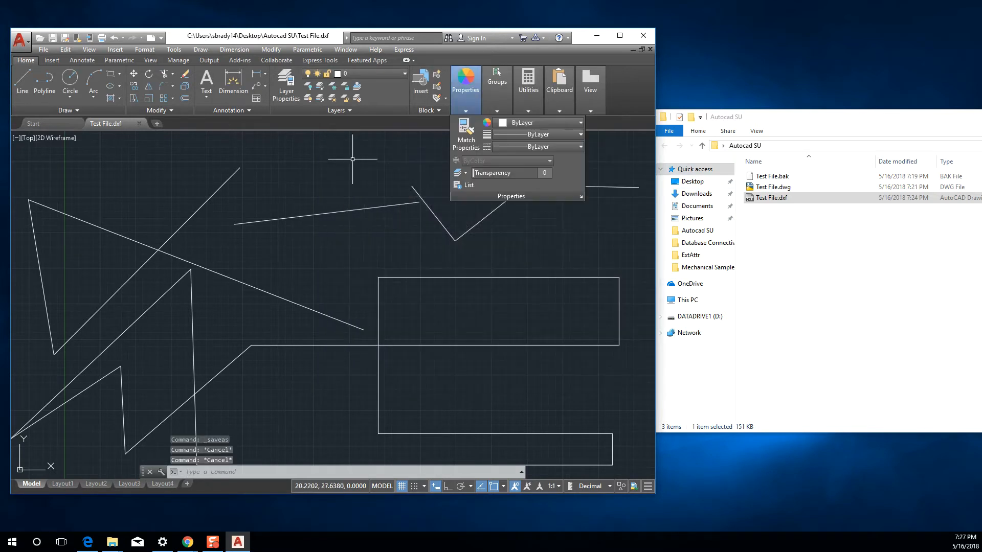
Browse the drawing templates available on AutoCAD's Start page and close the template list
click(57, 124)
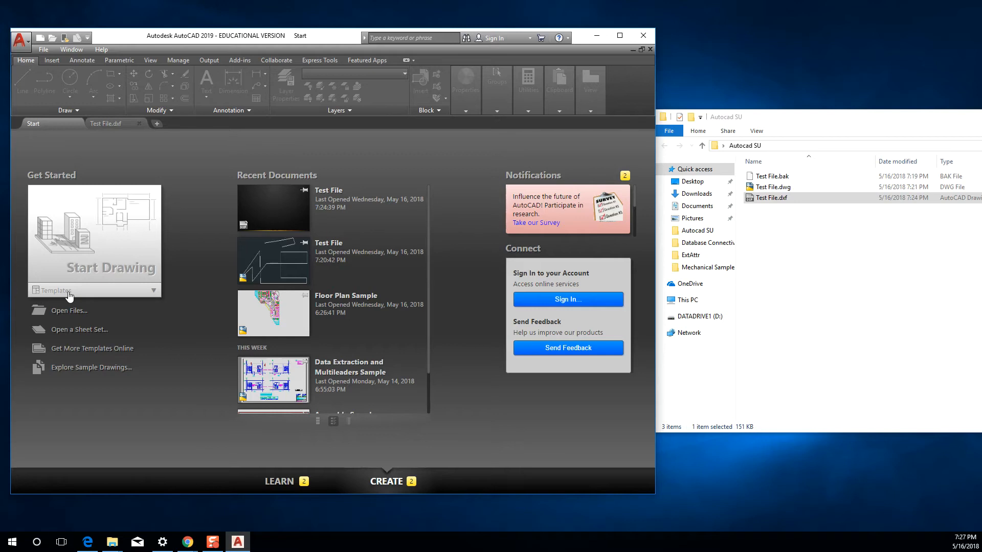
click(154, 291)
scroll(128, 360, down, 5)
scroll(128, 360, down, 3)
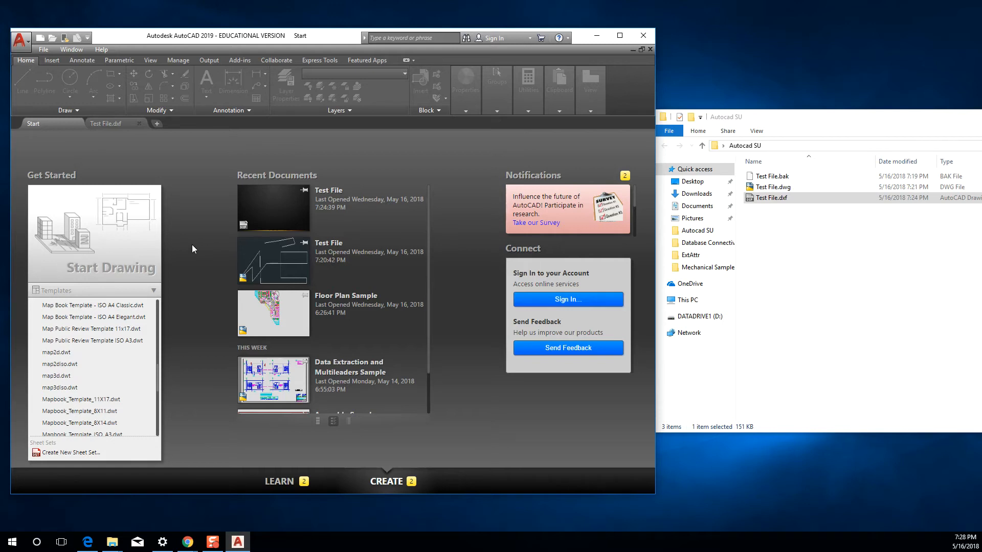
click(784, 224)
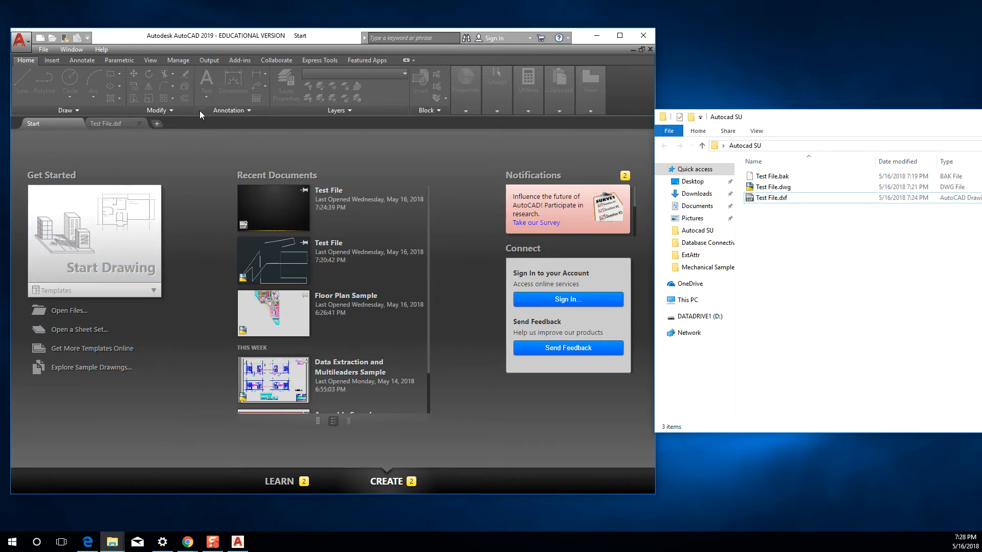
Save Test File.dxf as an AutoCAD Drawing Template (*.dwt) named template for autocad in the desktop's Autocad SU folder, accepting the template options
click(111, 127)
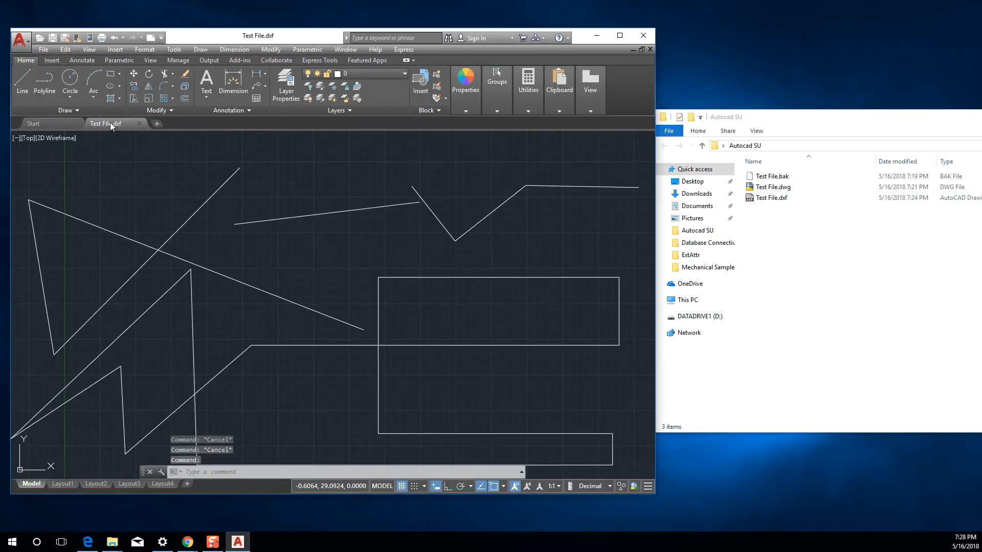
click(44, 49)
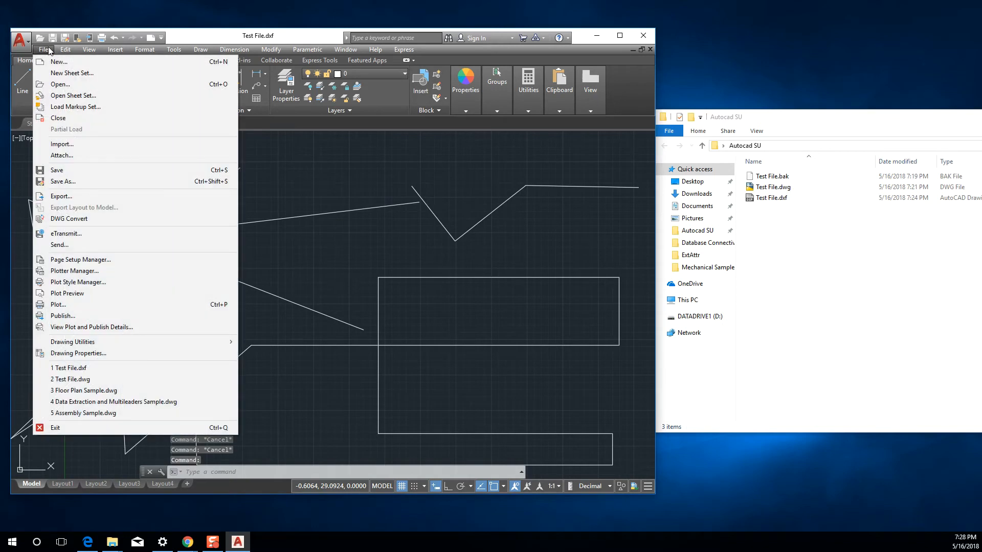
click(63, 181)
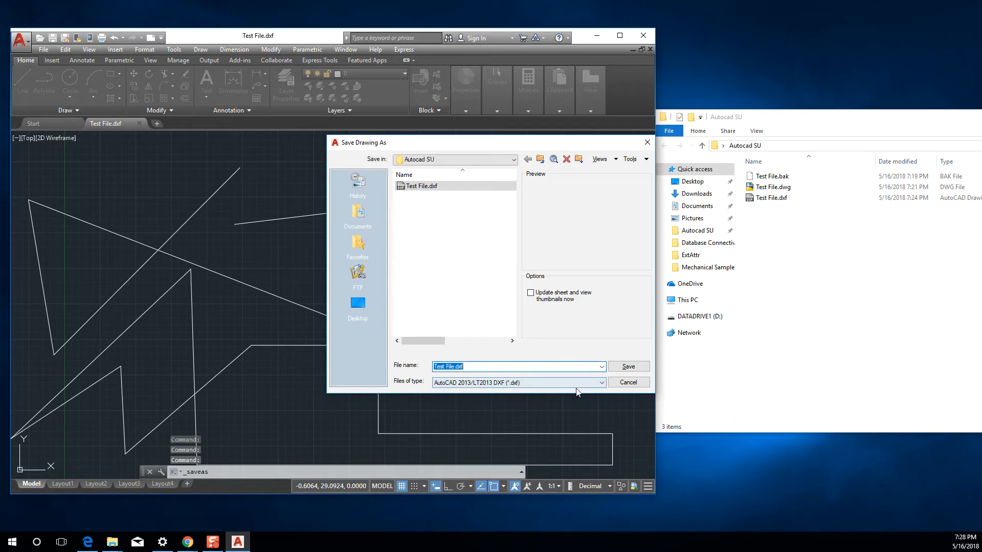
click(576, 385)
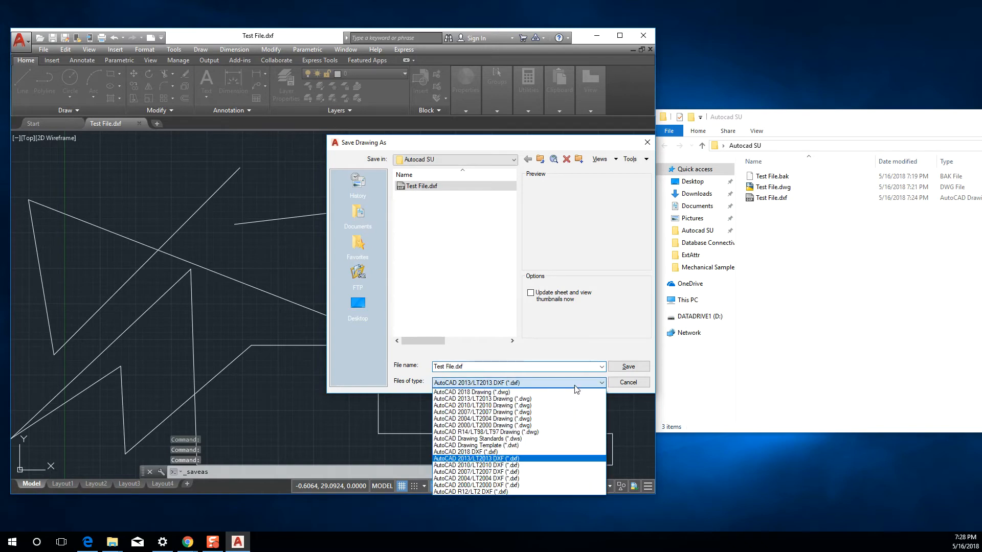
click(568, 446)
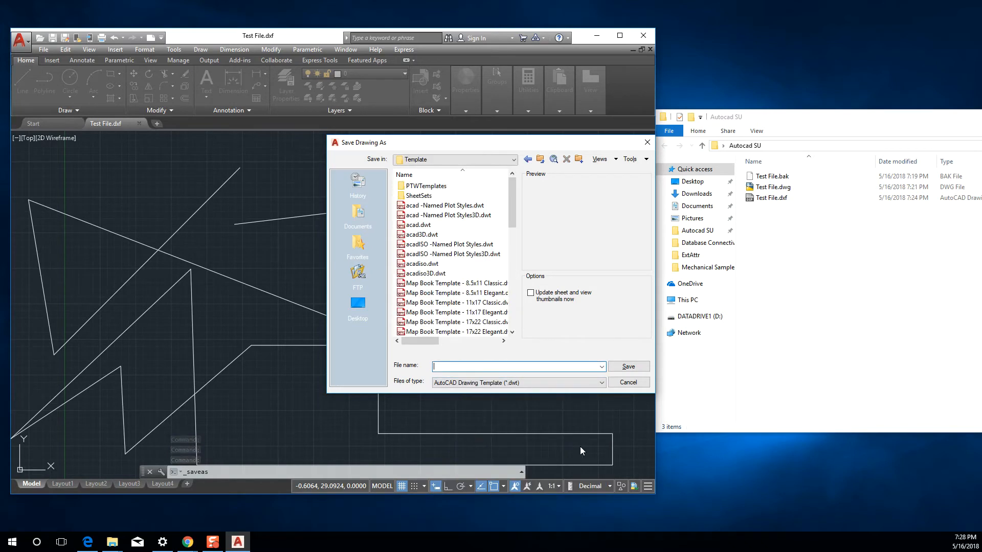
click(364, 309)
double_click(422, 250)
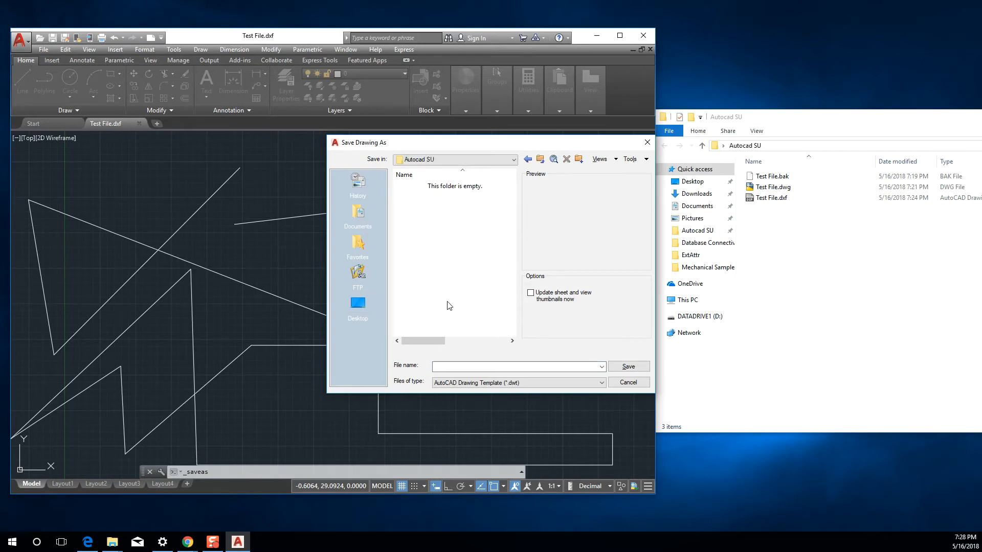
click(453, 367)
text(tem)
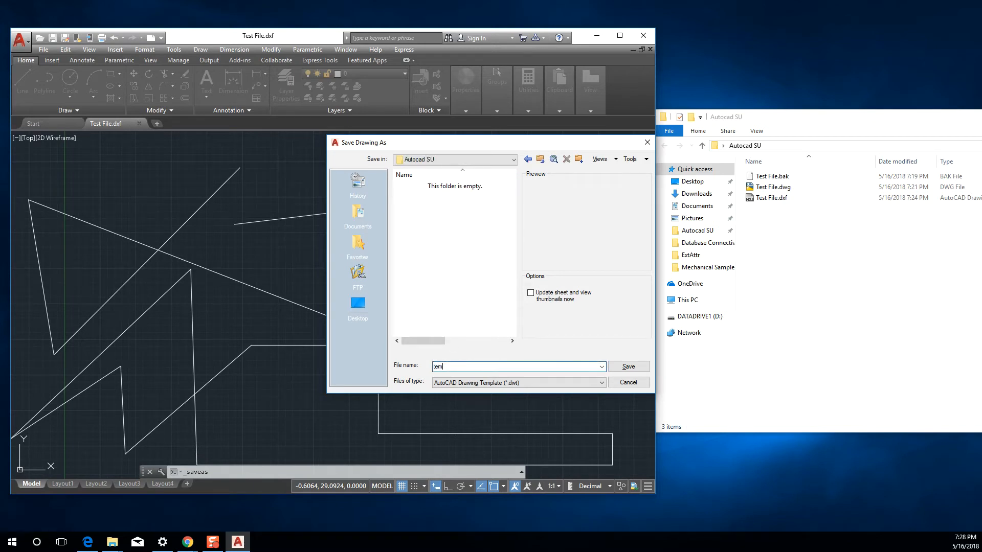
text(plate for autocad)
key(Return)
click(208, 140)
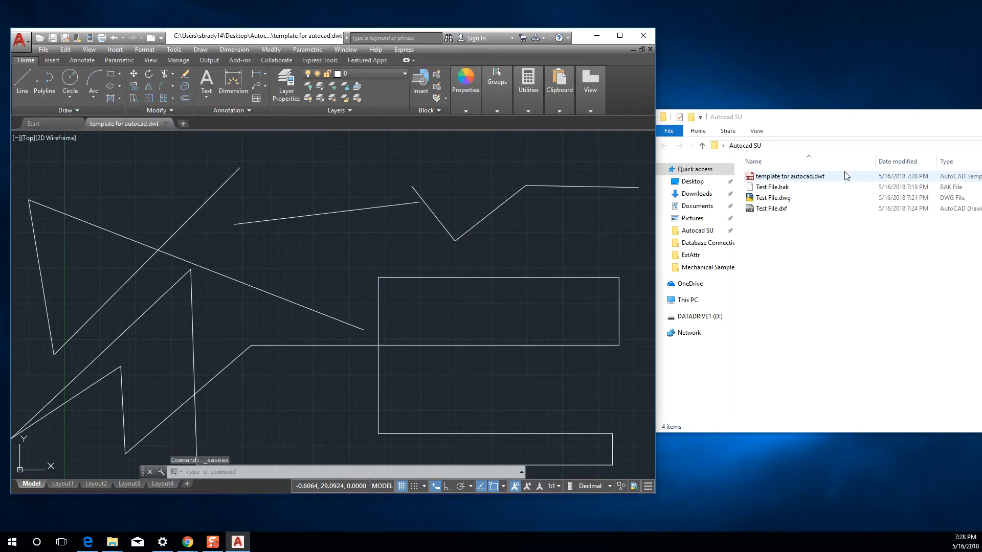
Examine template for autocad.dwt alongside the Test File DWG, DXF and BAK files in the Autocad SU folder, comparing their details
click(837, 283)
click(813, 175)
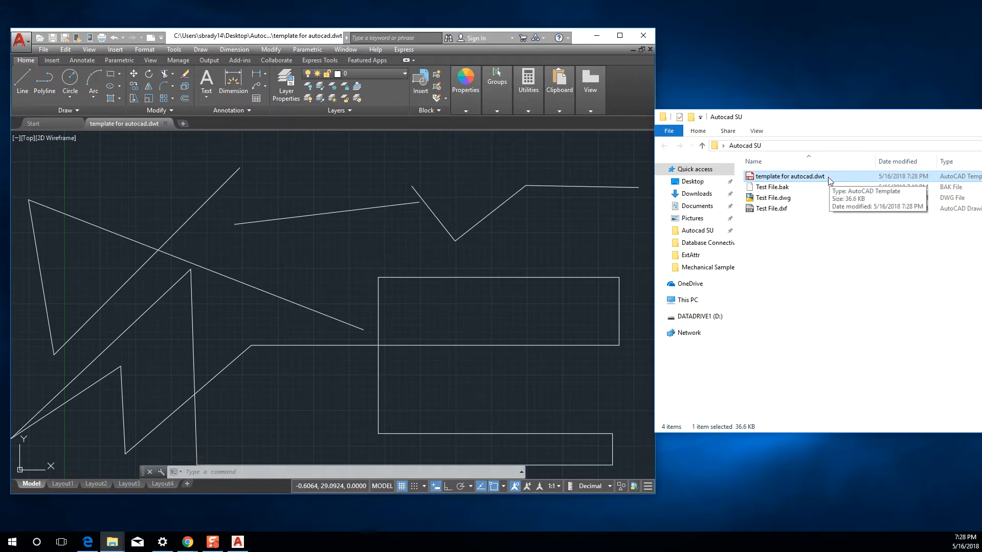
click(804, 198)
click(806, 208)
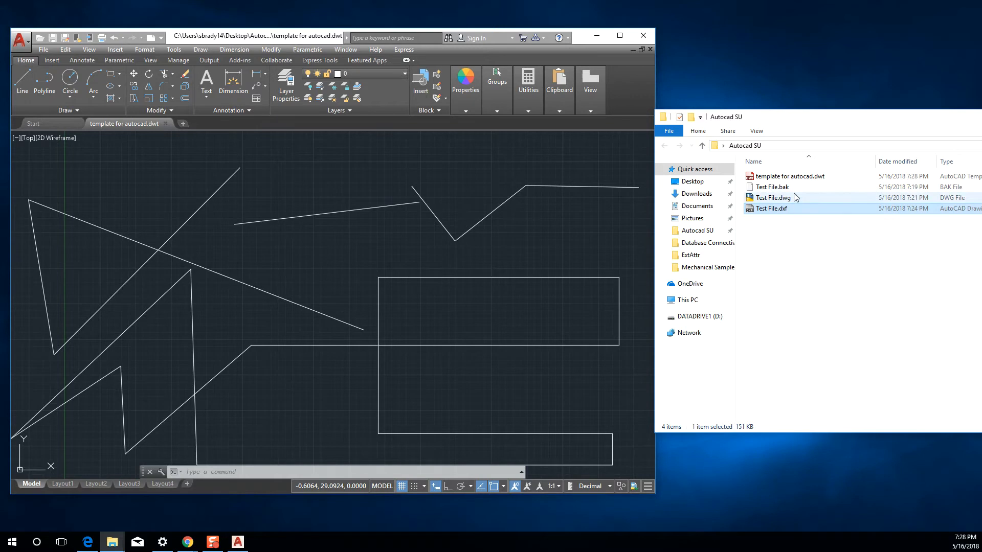
click(773, 187)
click(792, 198)
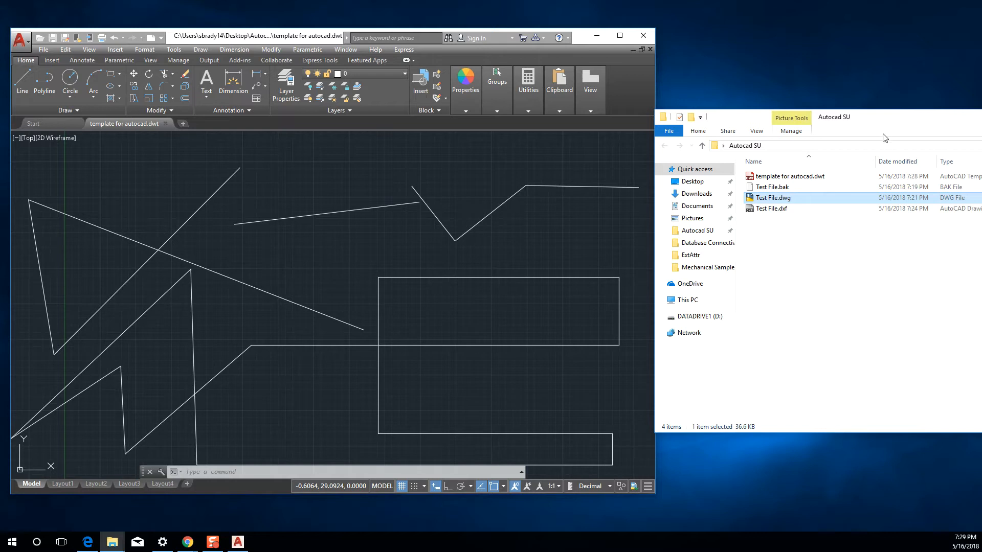
In the maximized AutoCAD window, draw four connected lines across the existing shapes, starting with a downward-sloping segment about 70 units long
click(620, 37)
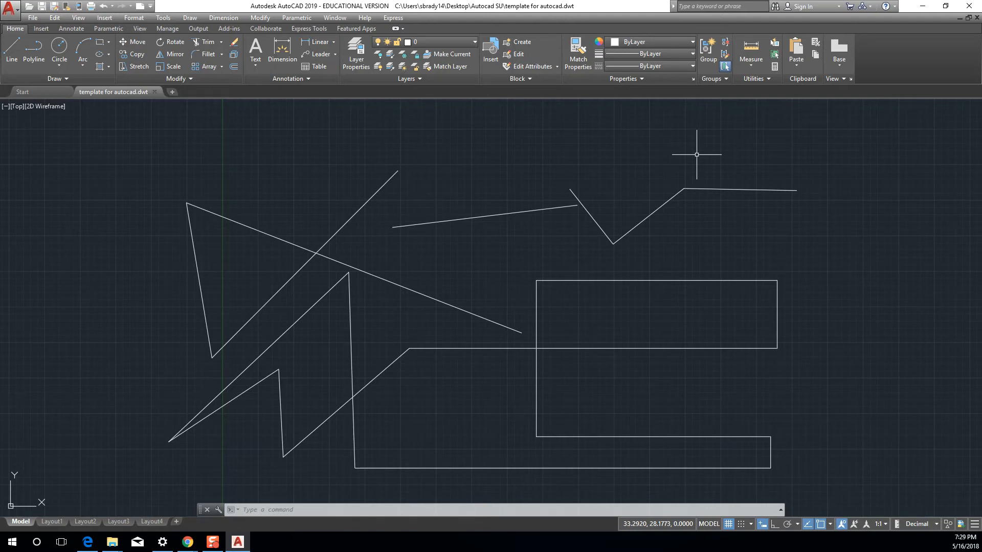
key(Escape)
key(Escape)
scroll(440, 287, down, 3)
middle_drag(441, 286, 439, 300)
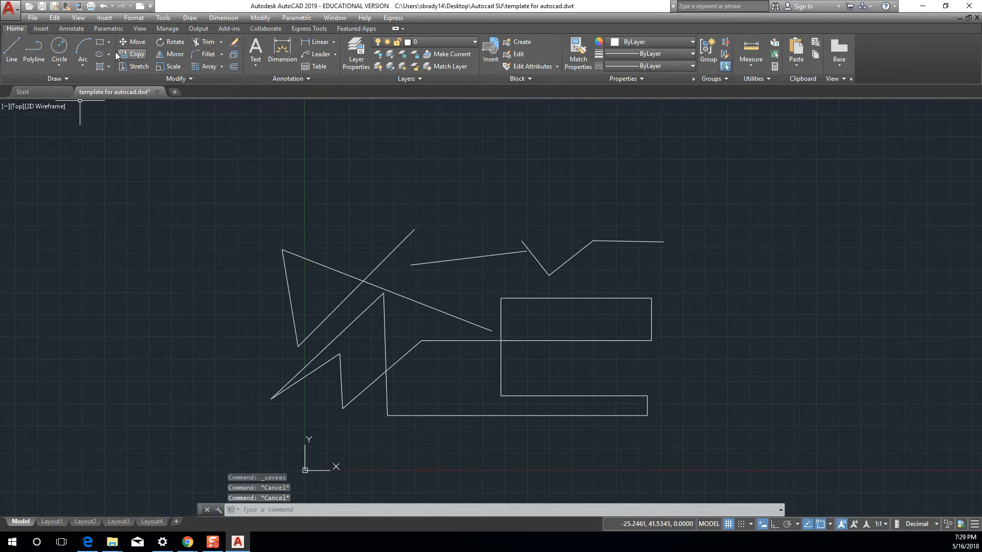
click(11, 49)
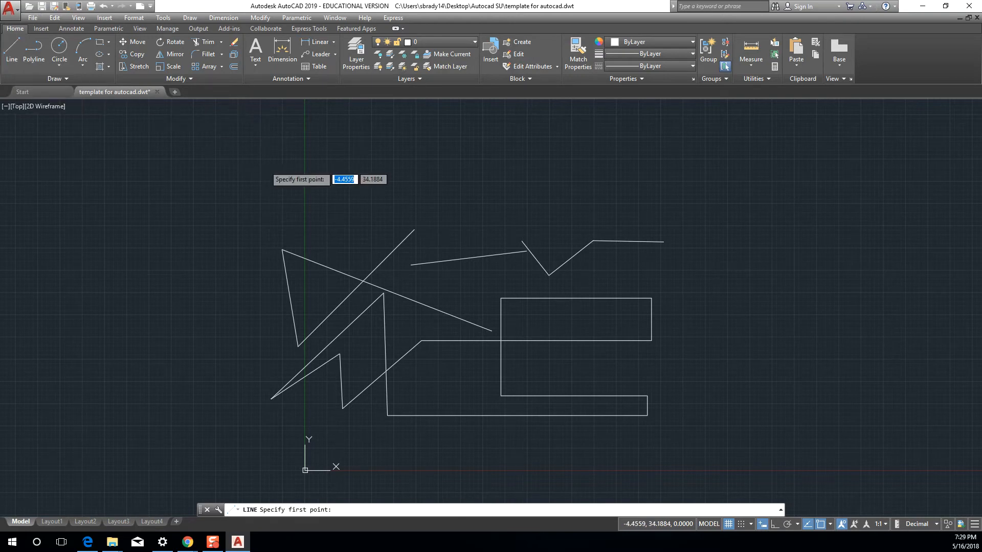
click(265, 165)
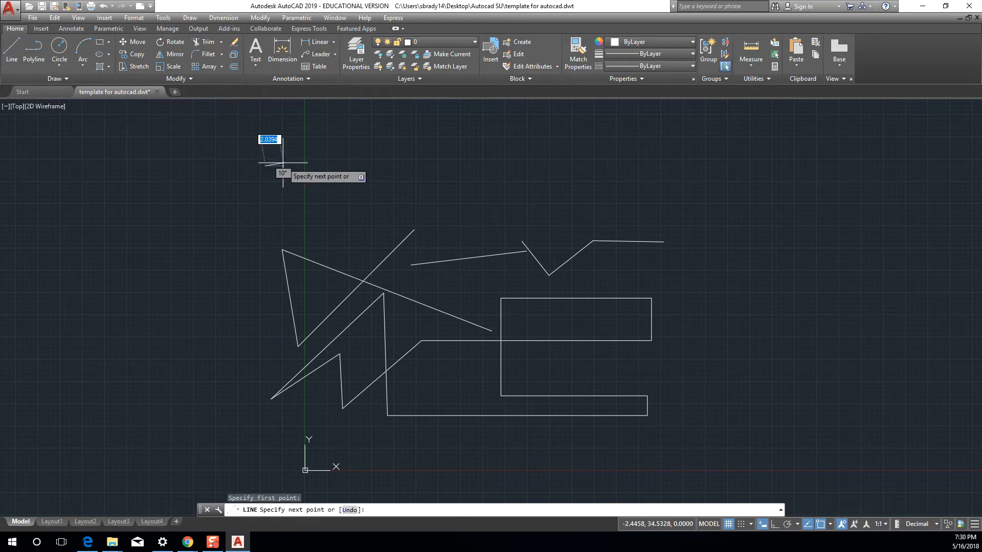
click(876, 267)
click(876, 148)
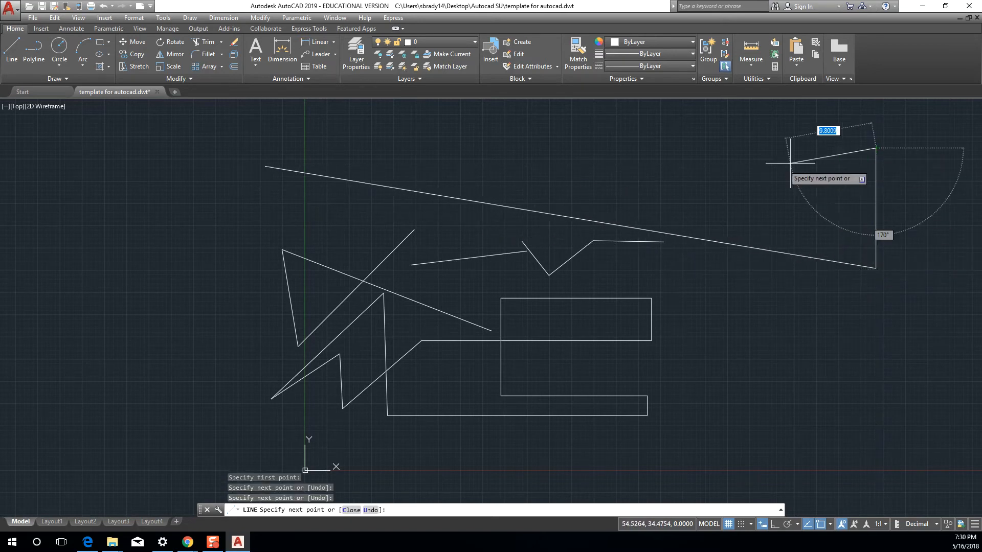
click(143, 319)
click(142, 193)
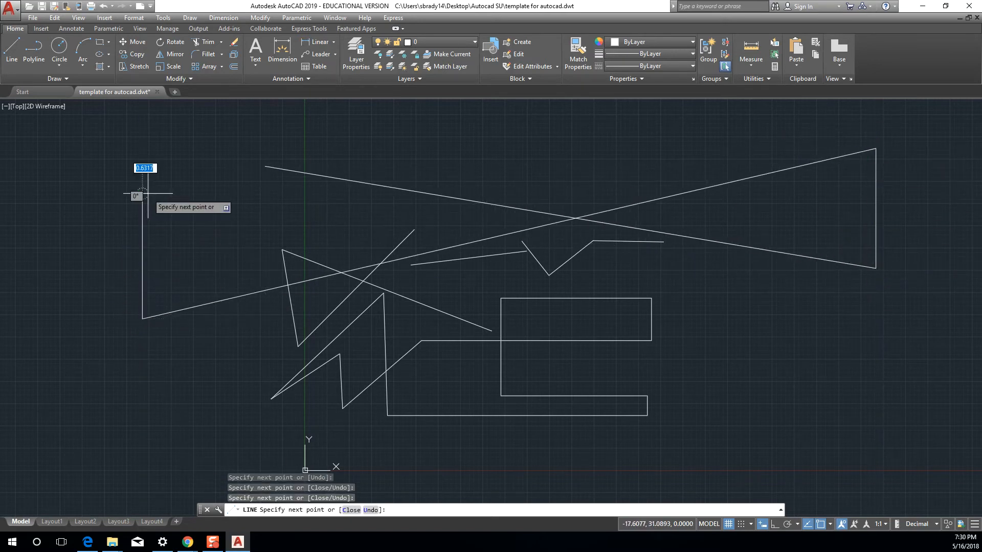
key(Escape)
key(Escape)
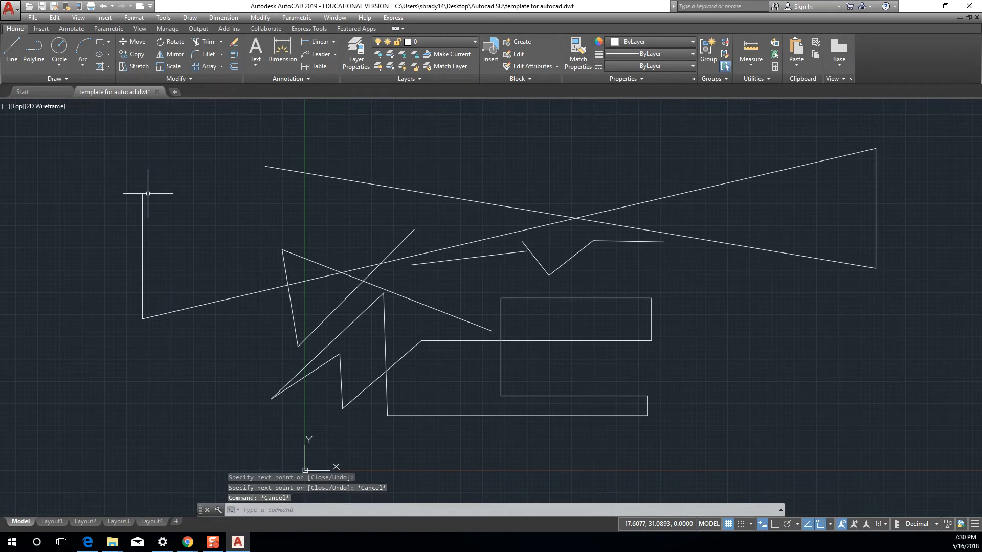
Draw two circles with radii of about 4 units, one above the other, left of the line shapes
click(59, 48)
click(69, 179)
click(88, 149)
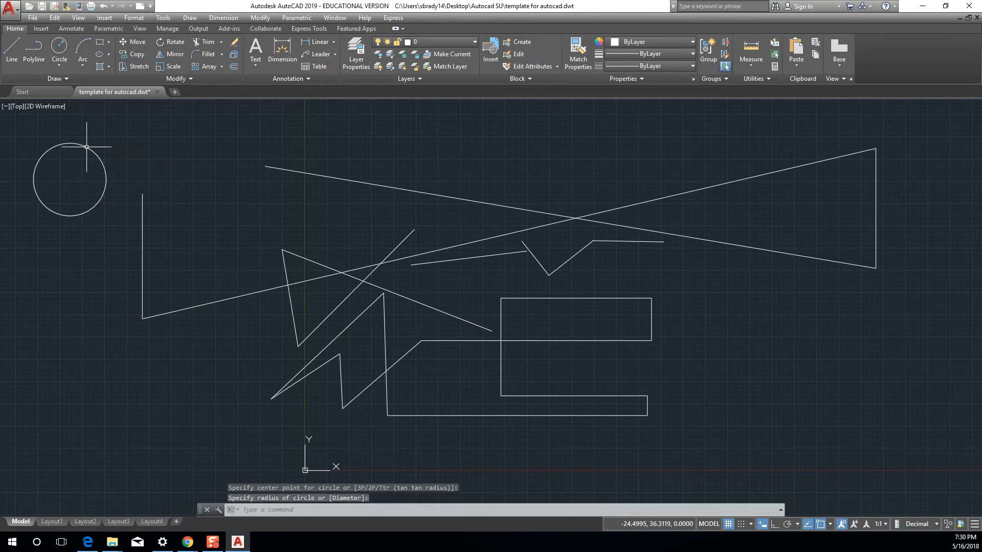
click(59, 49)
click(84, 297)
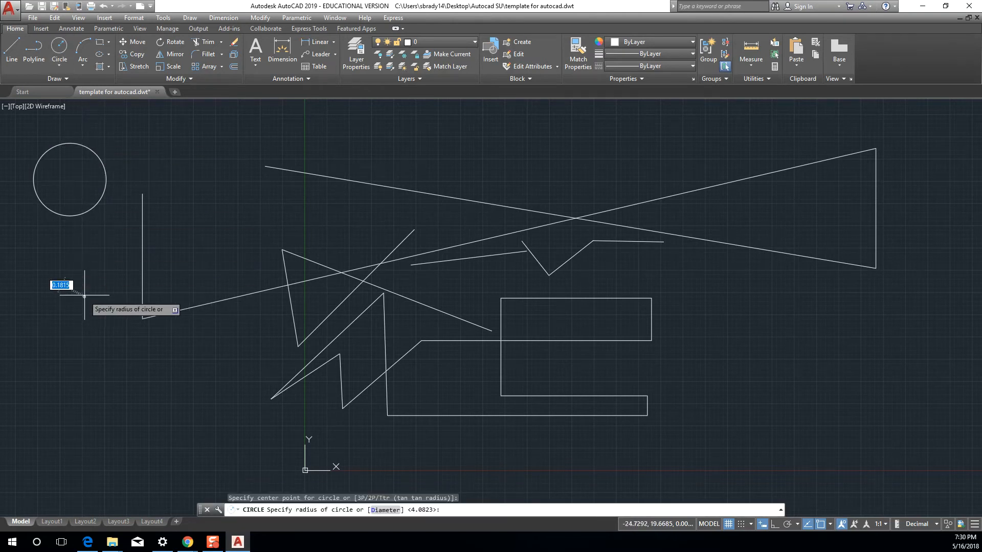
click(87, 262)
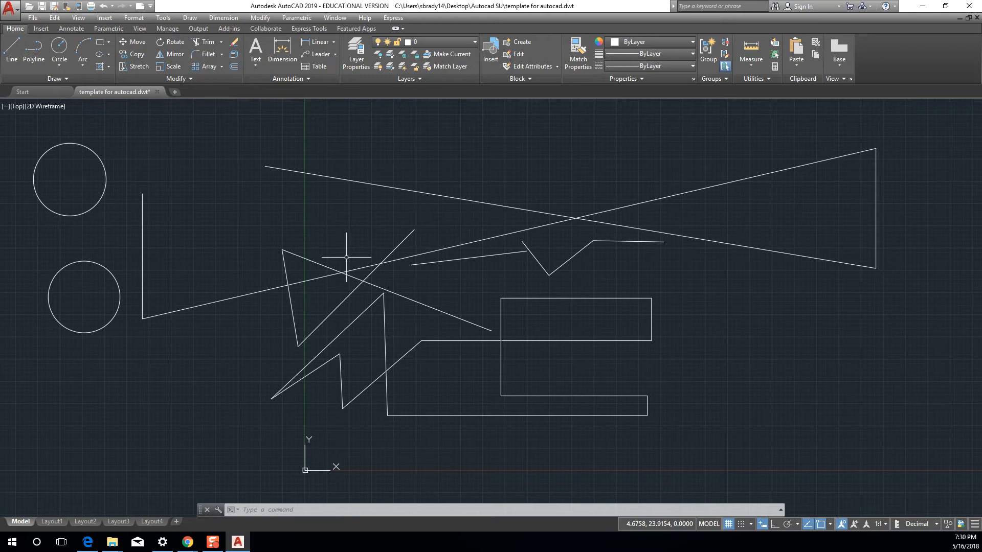
Erase the two long crossing diagonals, the small V-shaped zigzag with its adjoining slanted line, and the rectangle's top edge
click(328, 177)
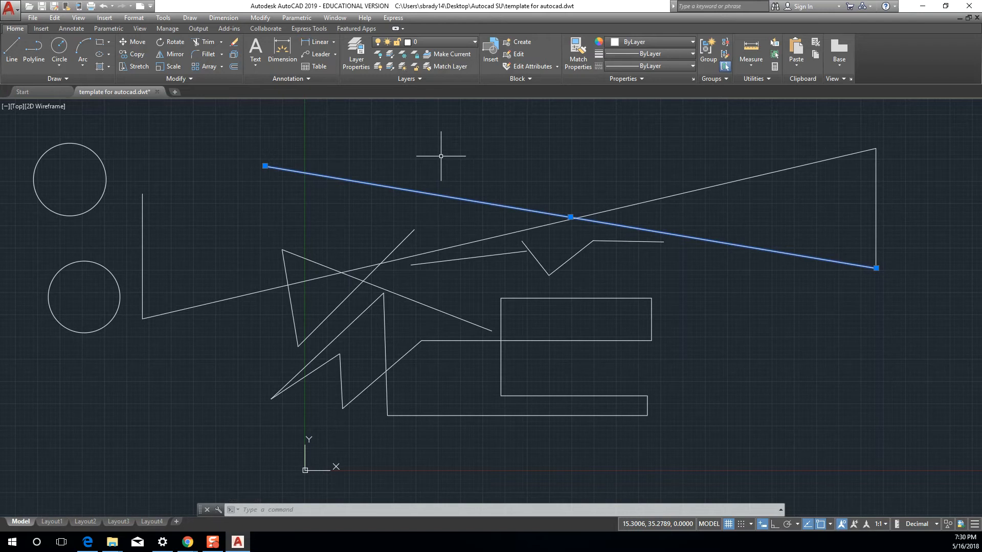
key(Delete)
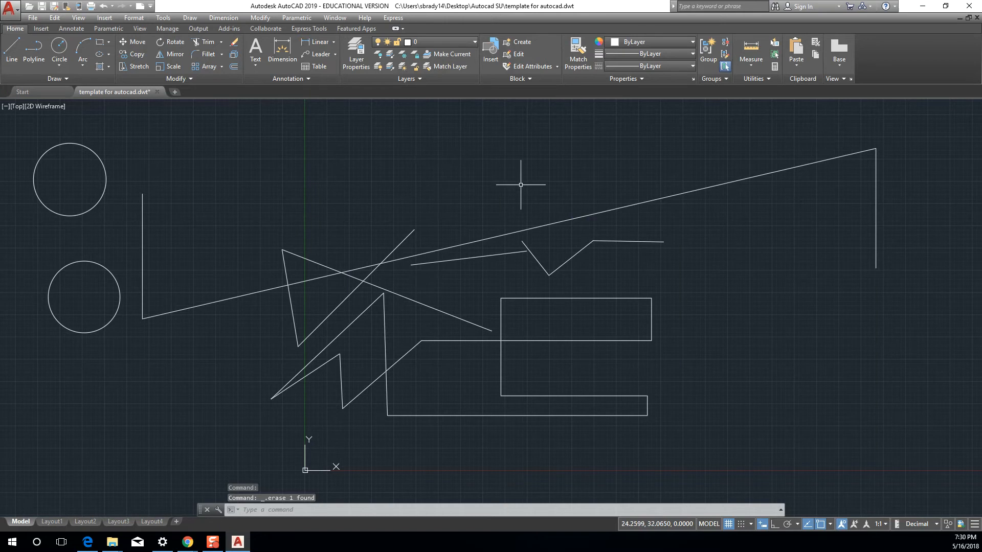
click(567, 221)
click(611, 241)
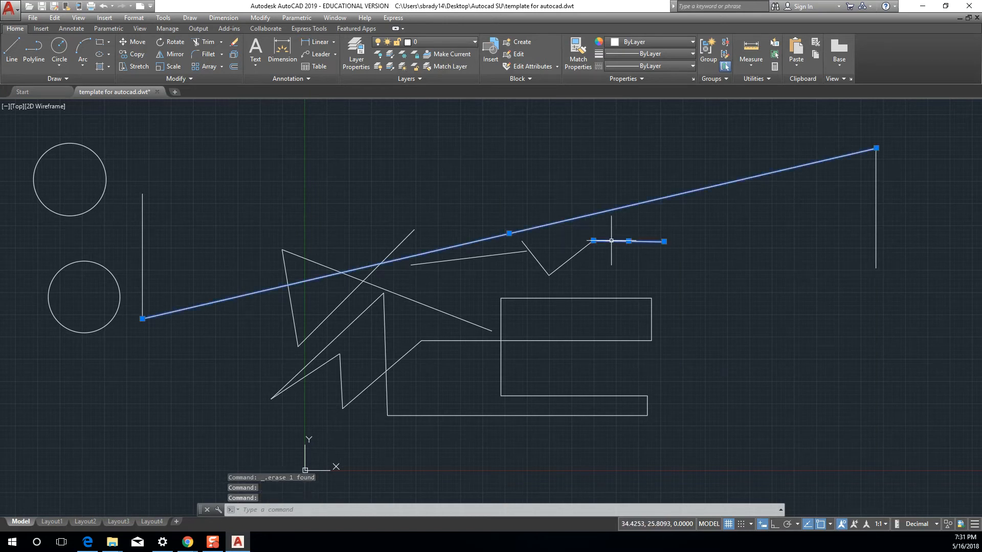
click(583, 248)
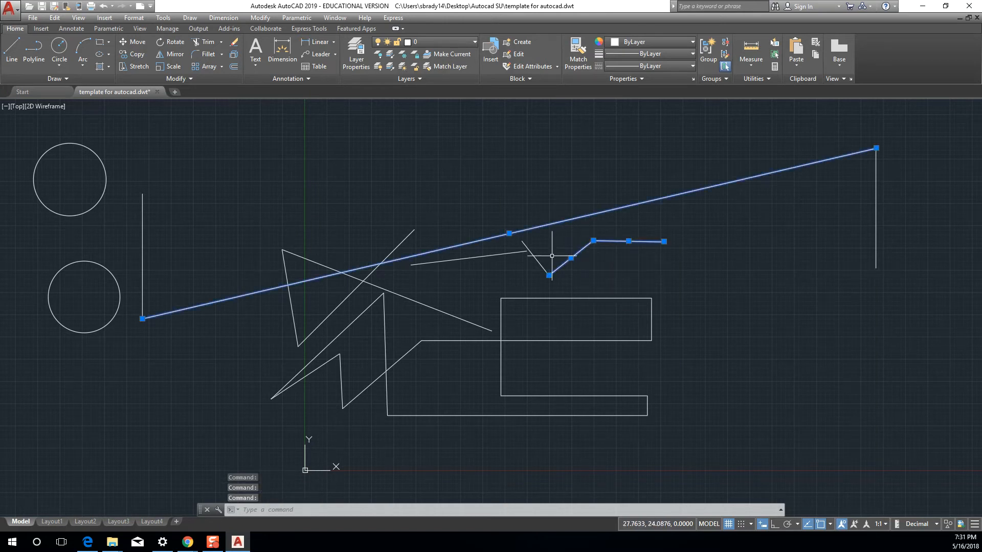
click(537, 261)
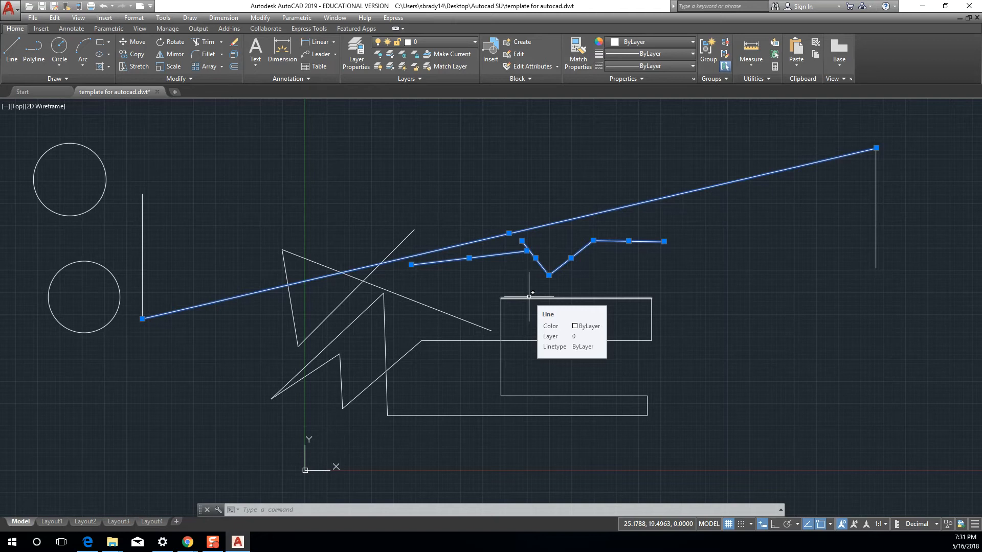
click(529, 296)
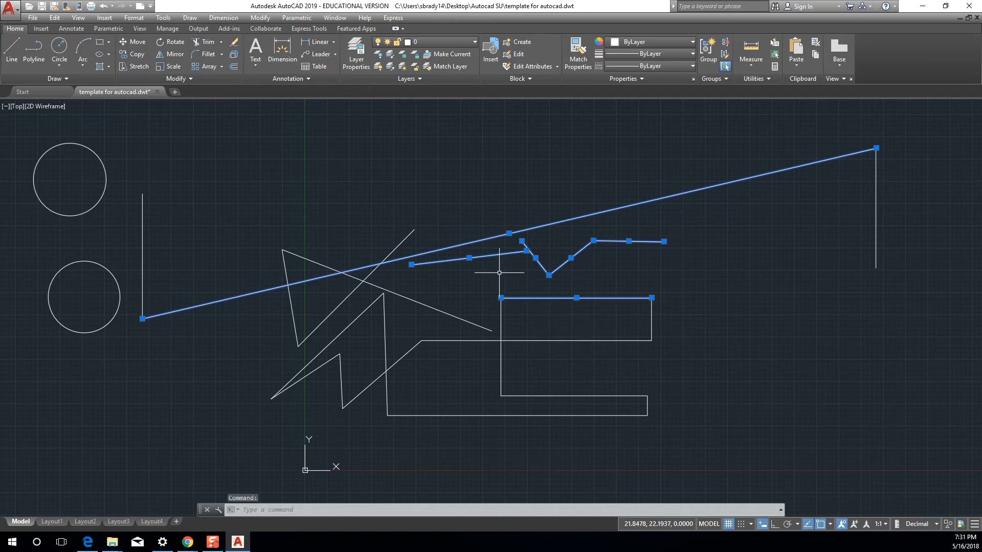
key(Delete)
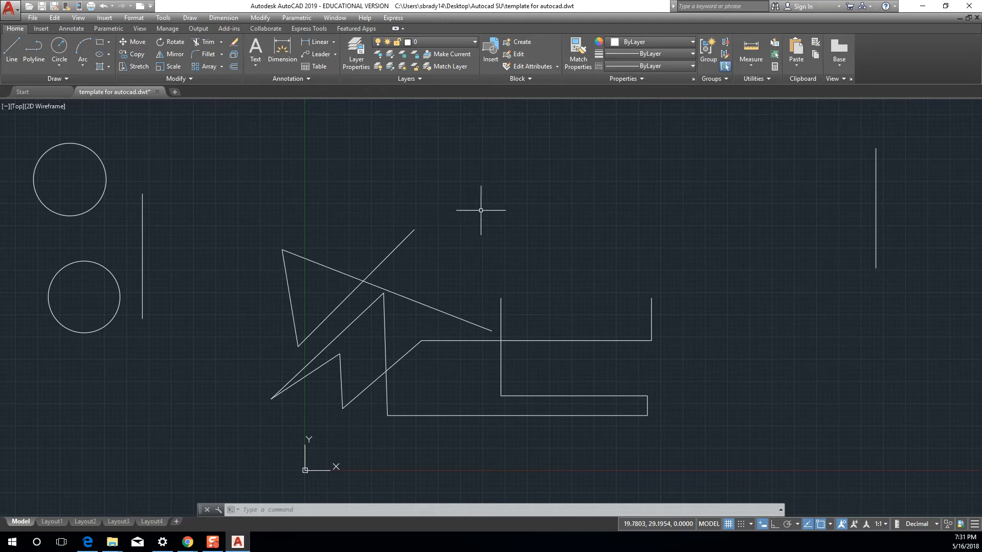
Select all the lines and circles with one crossing window, and clear the selection
mouse_move(384, 191)
middle_down()
mouse_move(429, 193)
mouse_move(448, 212)
mouse_move(450, 202)
middle_up()
scroll(459, 197, down, 2)
middle_drag(511, 219, 521, 226)
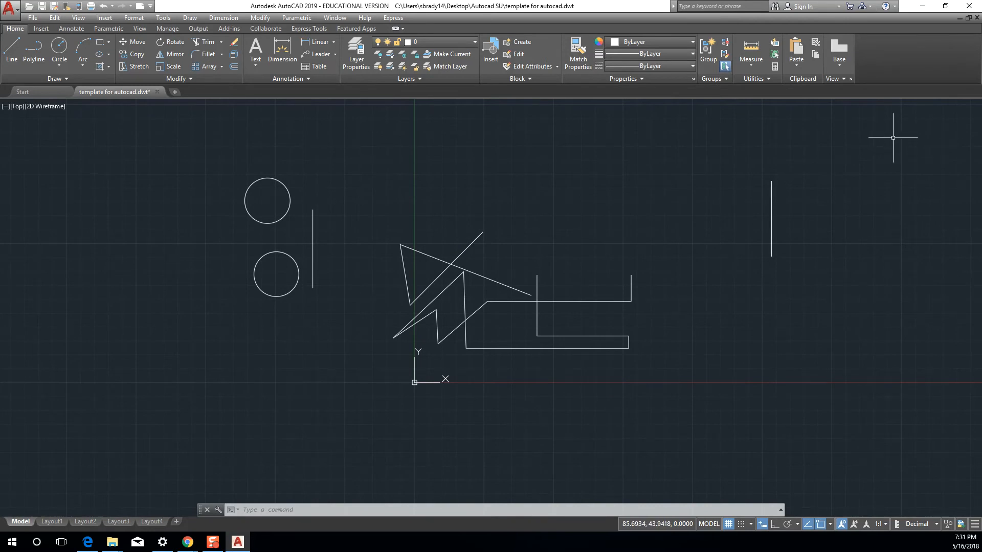
click(872, 119)
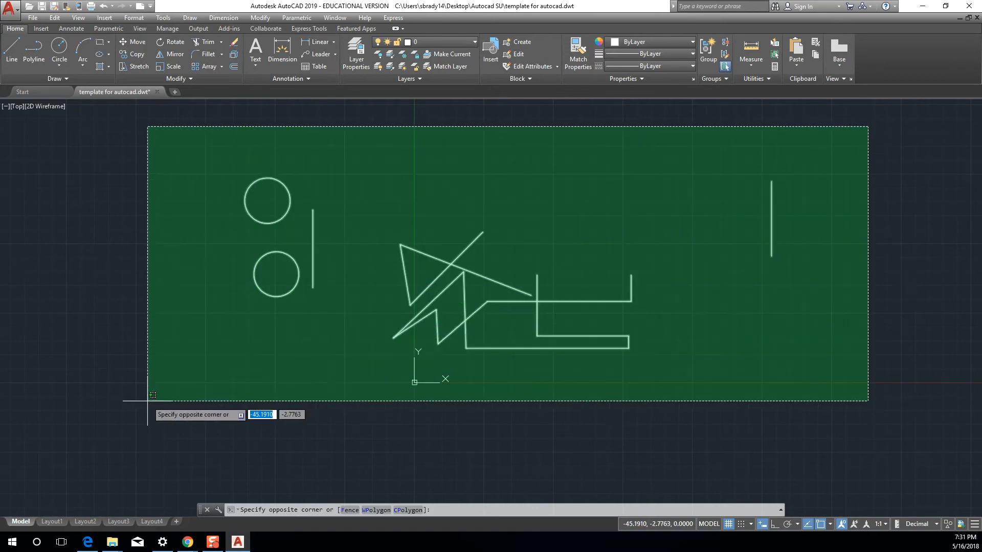
click(119, 413)
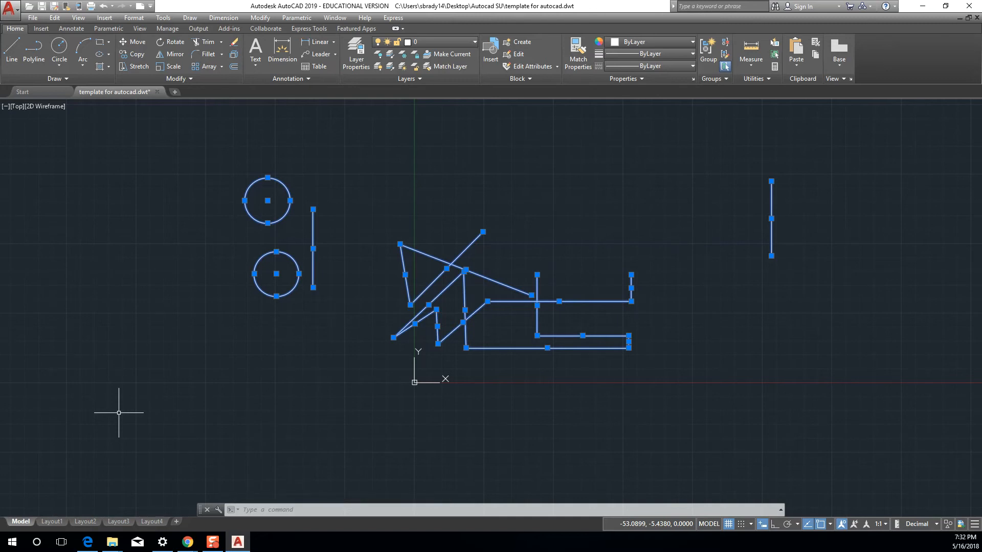
key(Escape)
key(Escape)
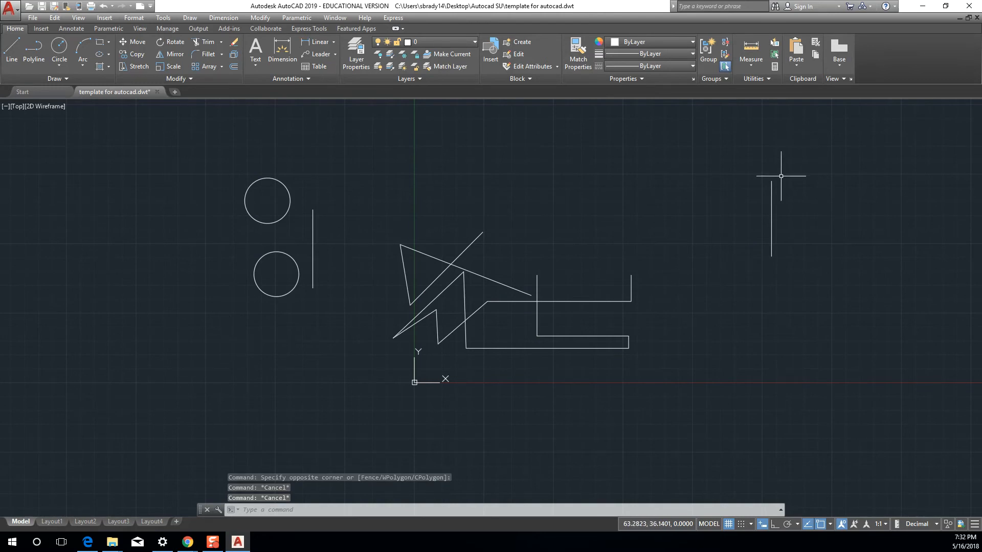
Erase the far-right vertical line and the lines forming the right part of the stepped shape using a crossing window
click(845, 141)
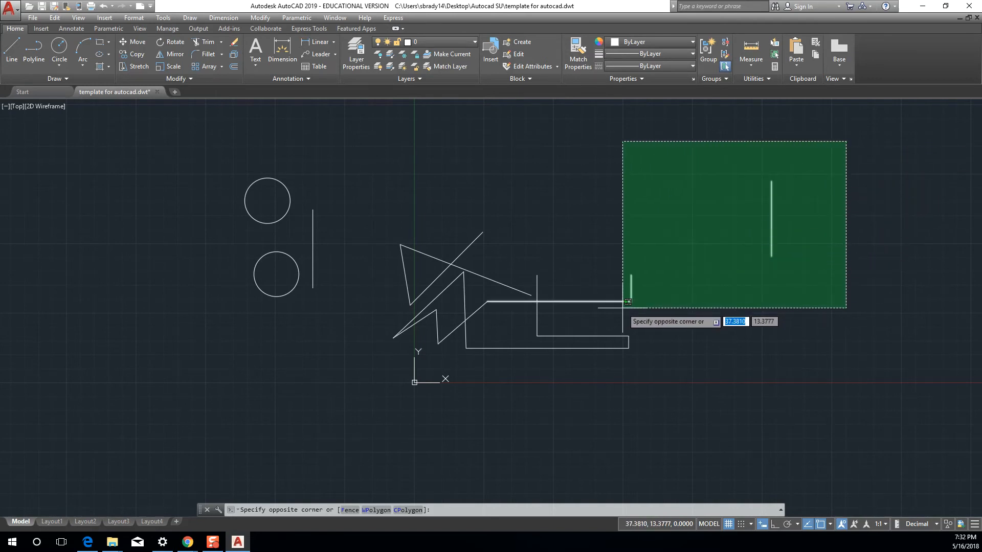
click(581, 361)
key(Delete)
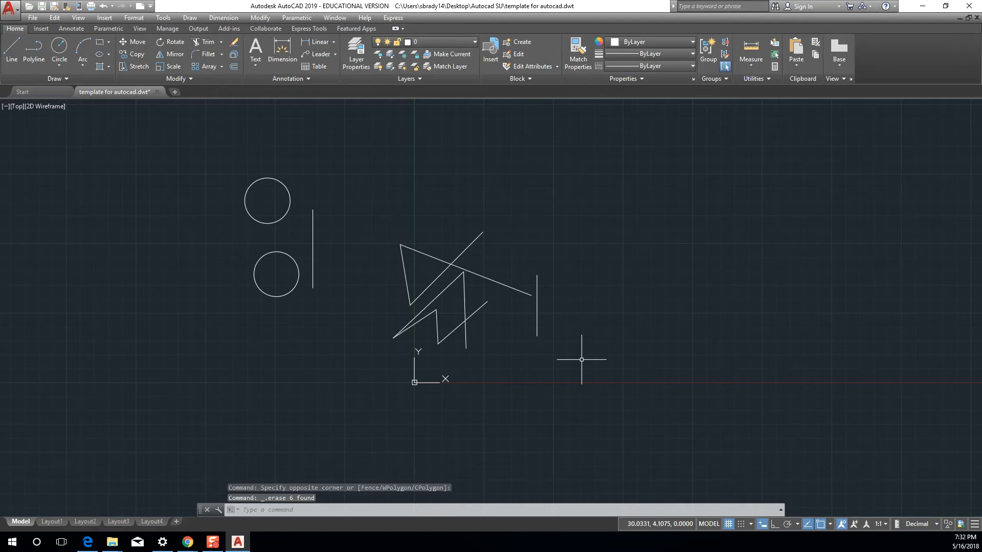
Erase the long downward-sloping line and the short vertical line at its end using a crossing window
click(578, 253)
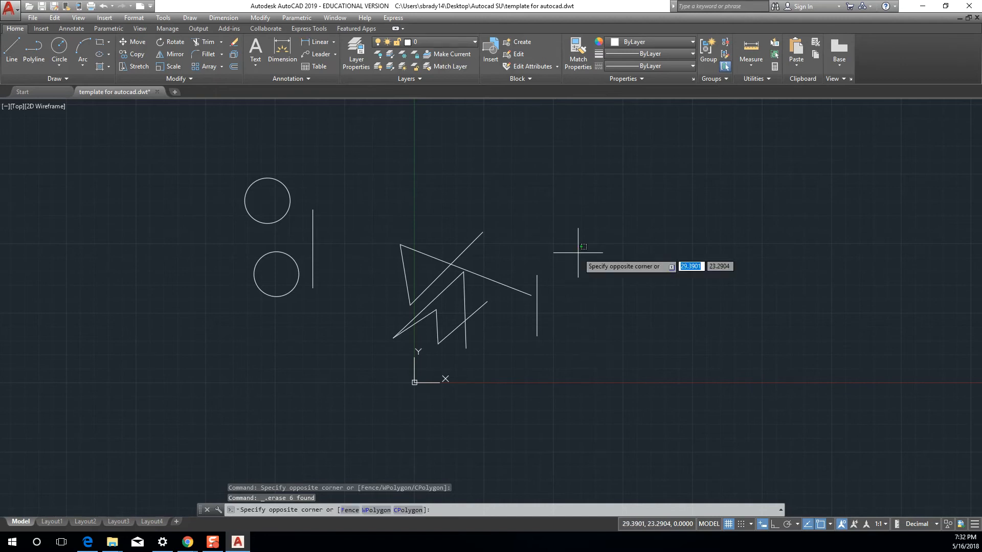
click(518, 315)
key(Delete)
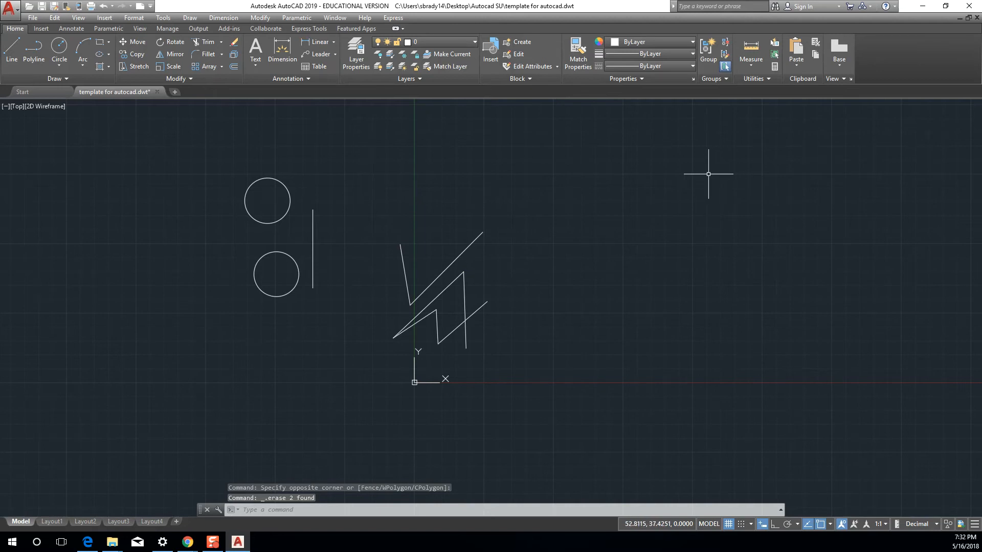
Select all the remaining lines and circles with a crossing lasso, and clear the selection
click(608, 160)
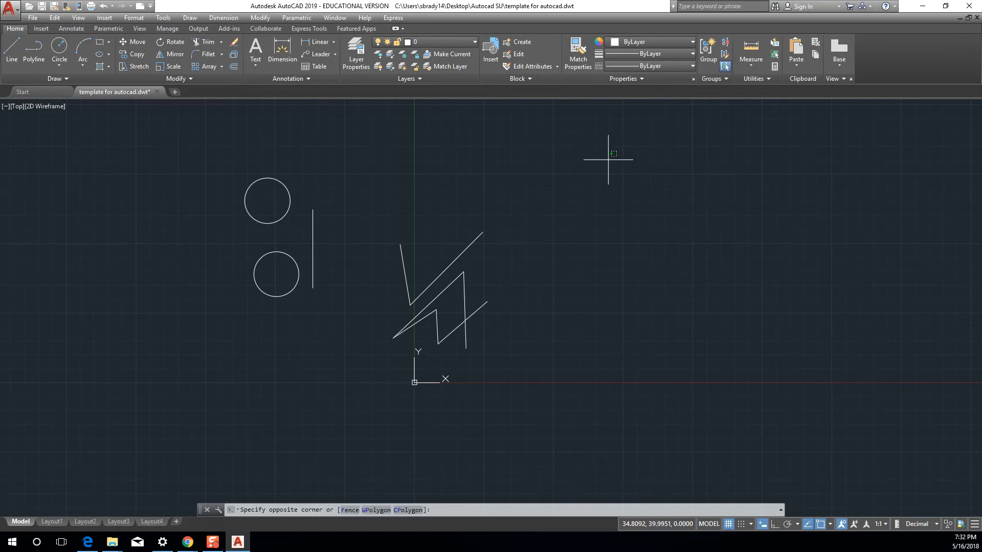
mouse_move(608, 159)
mouse_down()
mouse_move(509, 175)
mouse_move(570, 314)
mouse_move(324, 198)
mouse_move(213, 260)
mouse_move(532, 307)
mouse_move(397, 323)
mouse_move(268, 168)
mouse_move(213, 202)
mouse_move(647, 147)
mouse_move(612, 260)
mouse_move(419, 271)
mouse_move(307, 317)
mouse_move(240, 146)
mouse_move(252, 216)
mouse_move(509, 271)
mouse_move(478, 327)
mouse_up()
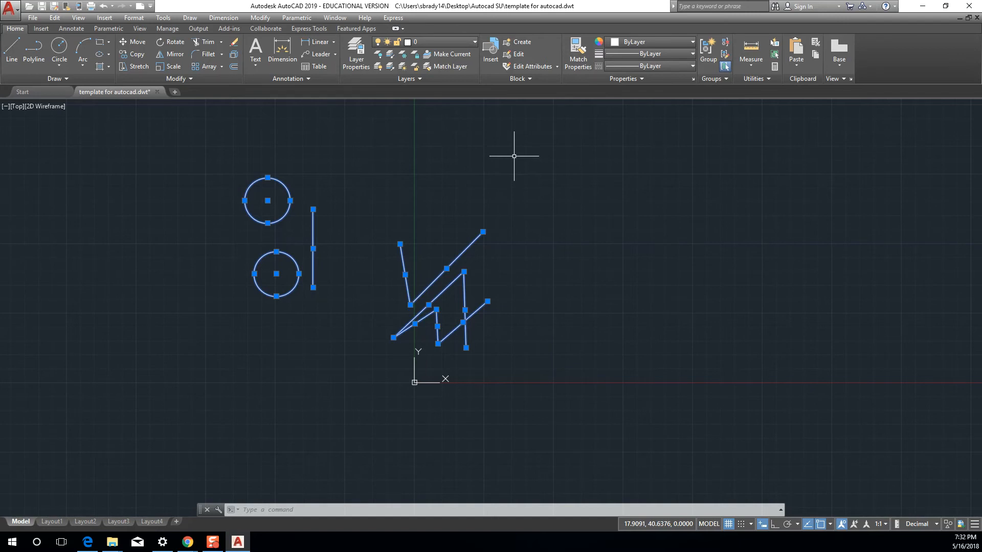
key(Escape)
key(Escape)
mouse_move(573, 137)
mouse_down()
mouse_move(459, 204)
mouse_move(245, 163)
mouse_move(313, 273)
mouse_move(495, 275)
mouse_move(428, 298)
mouse_move(471, 351)
mouse_move(508, 285)
mouse_move(561, 333)
mouse_move(558, 323)
mouse_up()
key(Escape)
key(Escape)
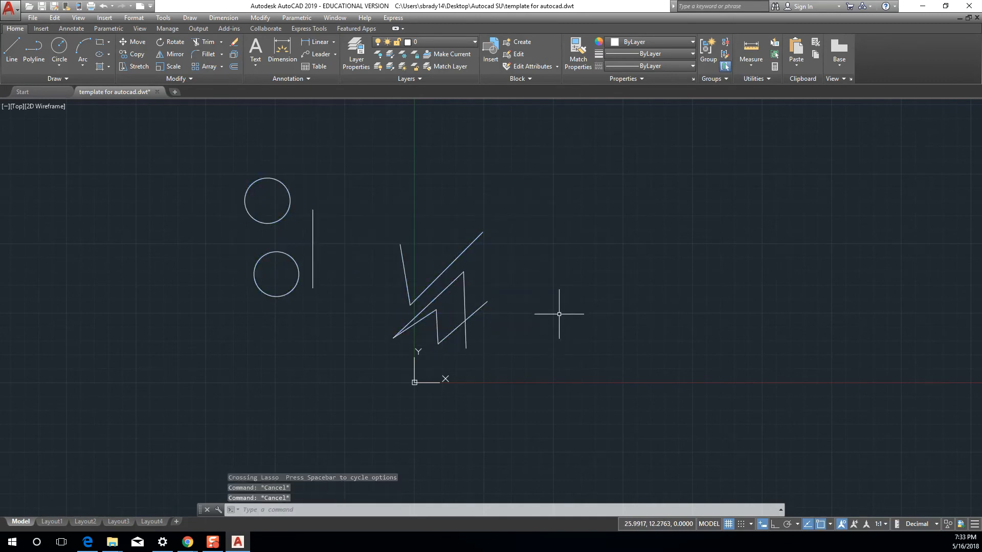
Erase all the connected slanted lines near the origin using a crossing window, keeping the circles and the vertical line beside them
click(586, 165)
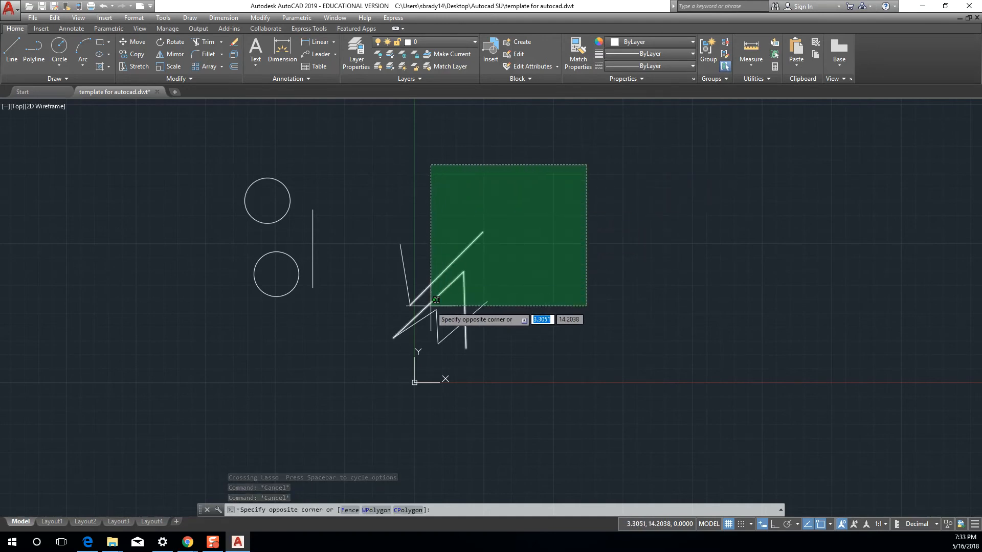
click(360, 355)
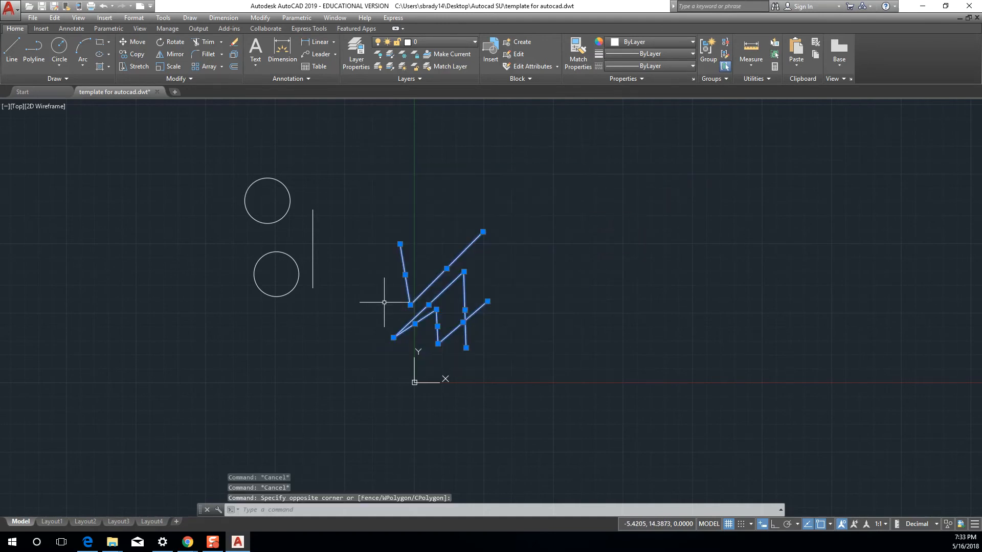
key(Delete)
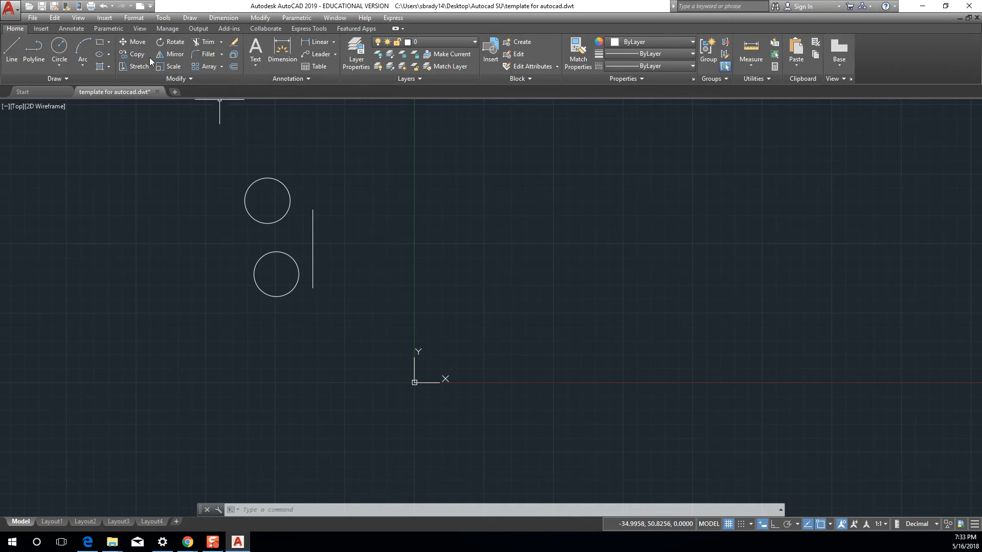
Undo the erasures, the two circles and the long crossing lines one operation at a time
click(103, 7)
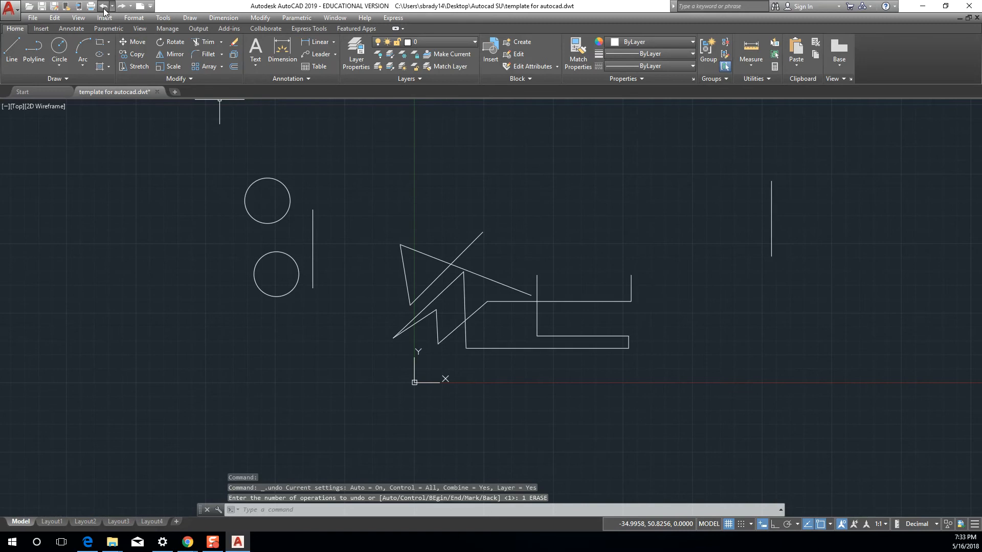
click(104, 7)
click(104, 7)
click(104, 7)
click(104, 6)
click(104, 7)
click(104, 7)
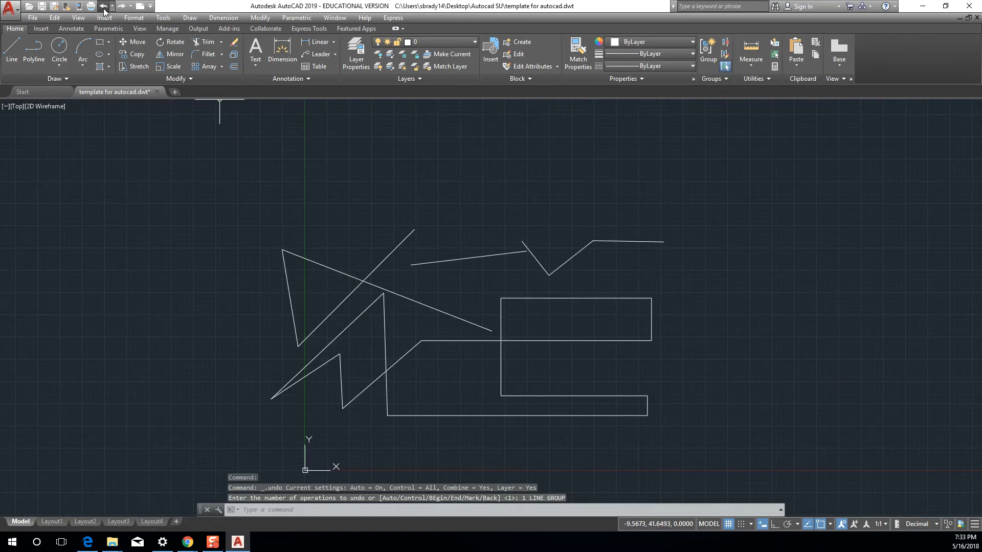
click(104, 7)
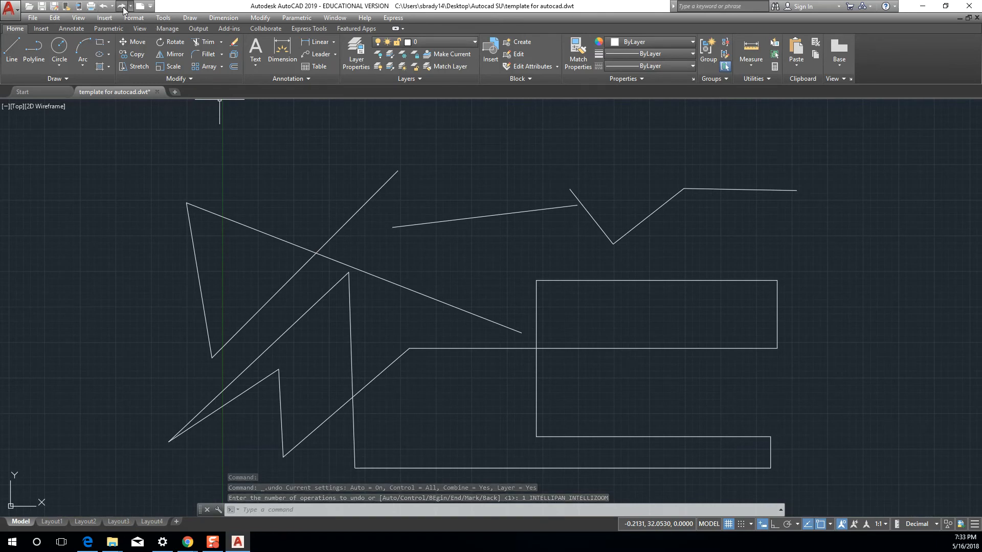
Redo the undone operations up to the removal of the stepped shape's right part
click(123, 7)
click(123, 7)
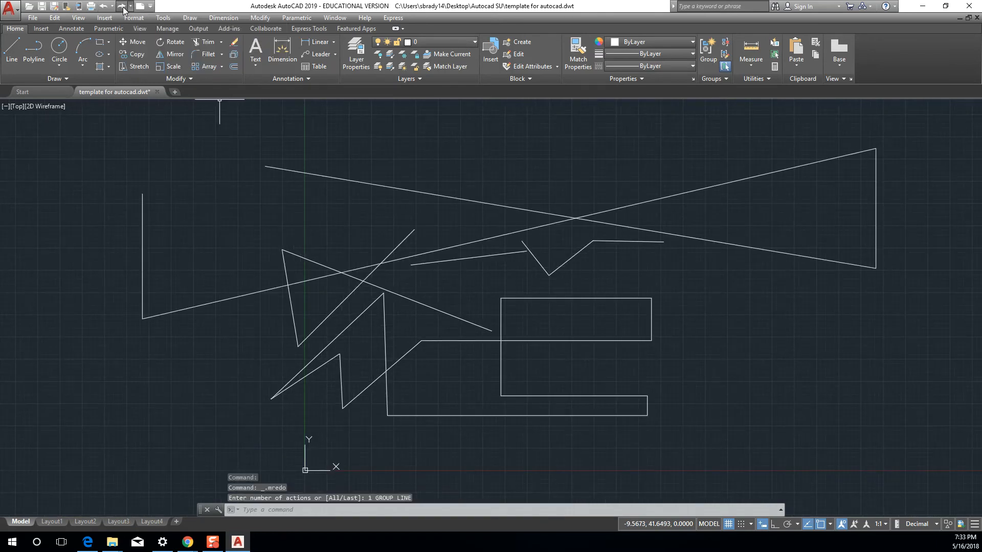
click(124, 7)
click(123, 7)
click(123, 7)
click(123, 8)
click(124, 8)
click(123, 8)
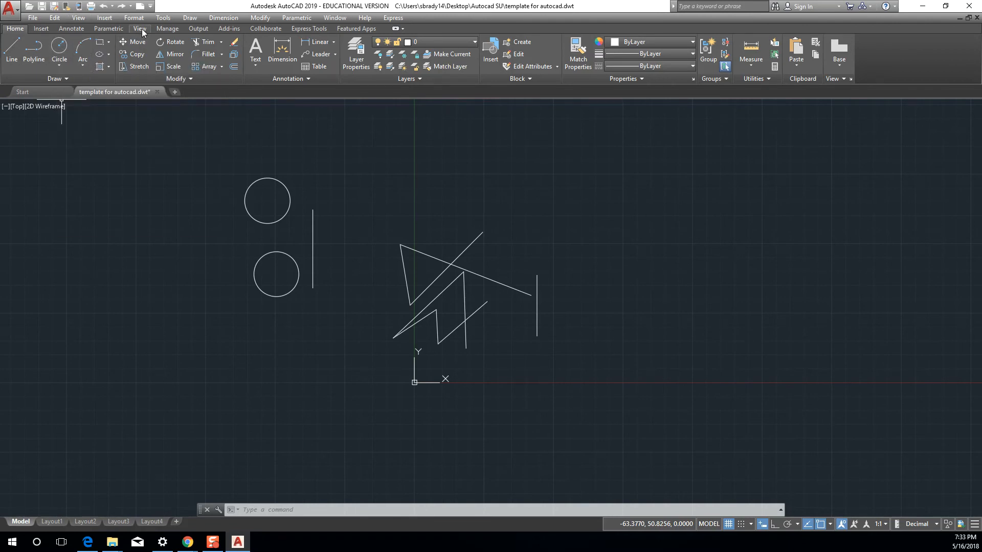
Draw a rectangle above and to the right of the slanted lines, clear of the other objects
click(106, 43)
click(521, 151)
click(630, 245)
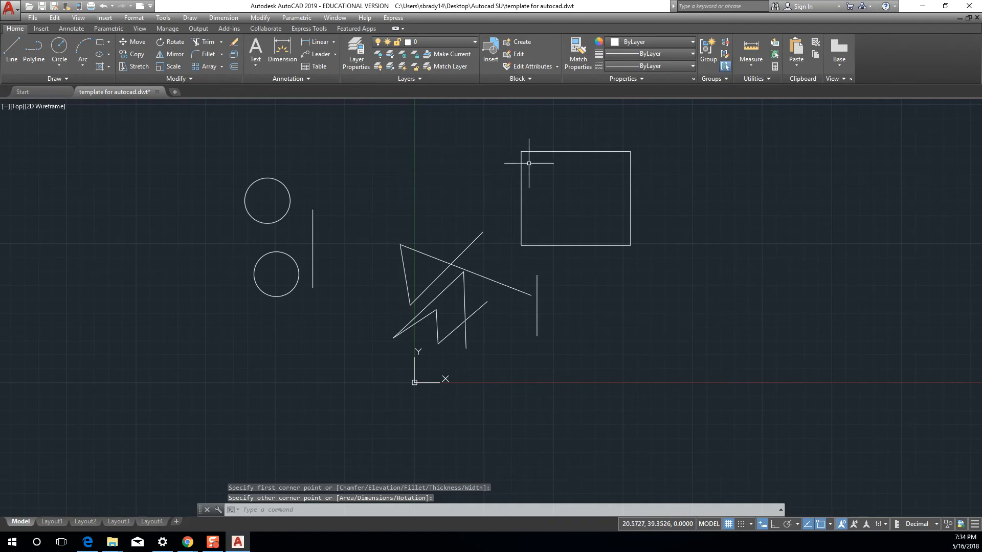
Erase the whole rectangle by selecting one of its edges
click(609, 151)
key(Delete)
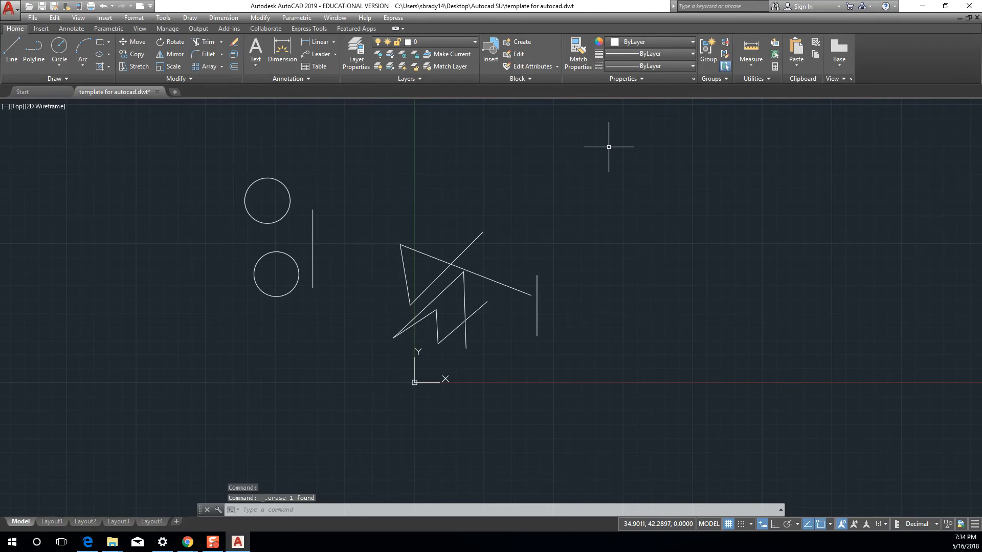
Erase the V-shaped lines, the long sloping line, and the tall peak's two lines with a crossing window
scroll(664, 250, up, 5)
scroll(663, 250, down, 5)
mouse_move(662, 250)
middle_down()
mouse_move(490, 259)
mouse_move(734, 246)
middle_up()
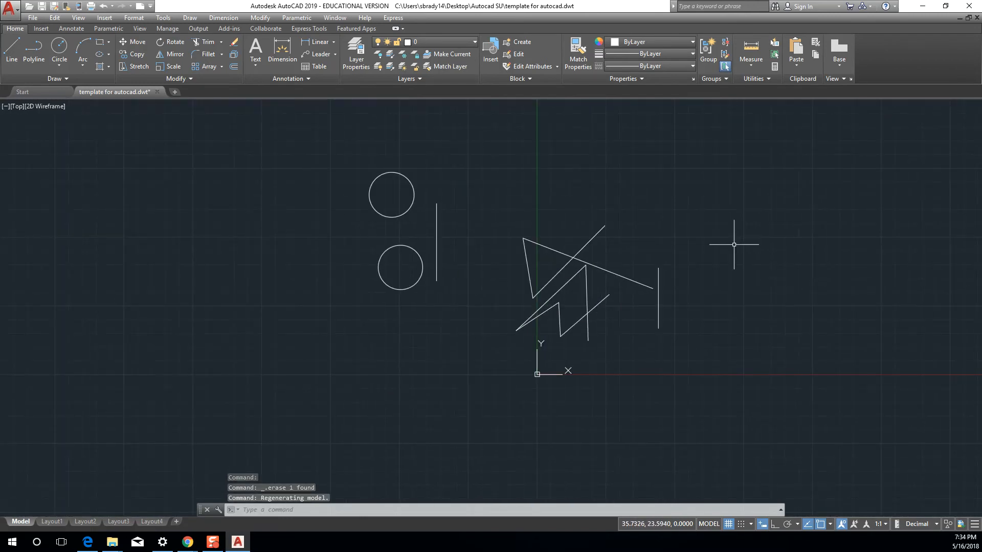
middle_click(733, 245)
middle_click(734, 245)
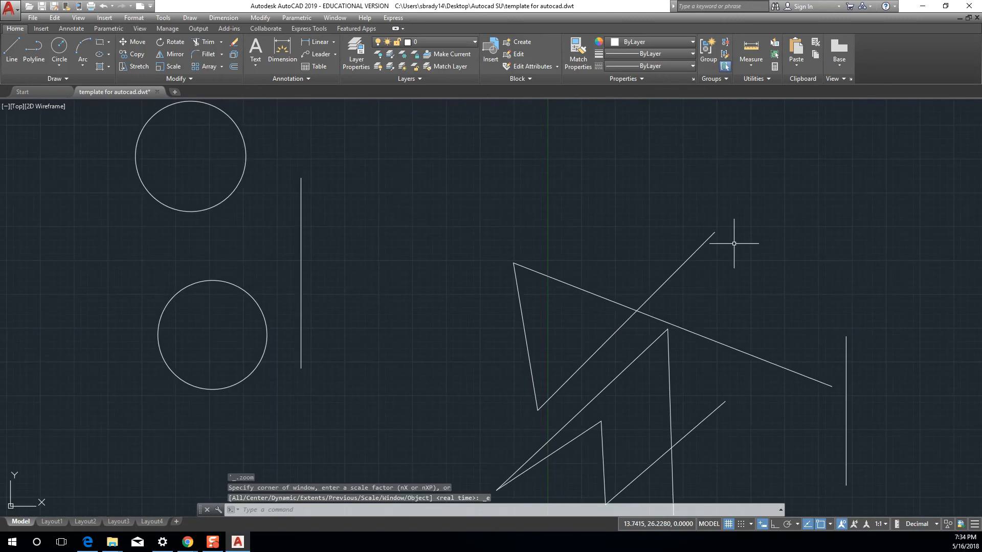
click(767, 162)
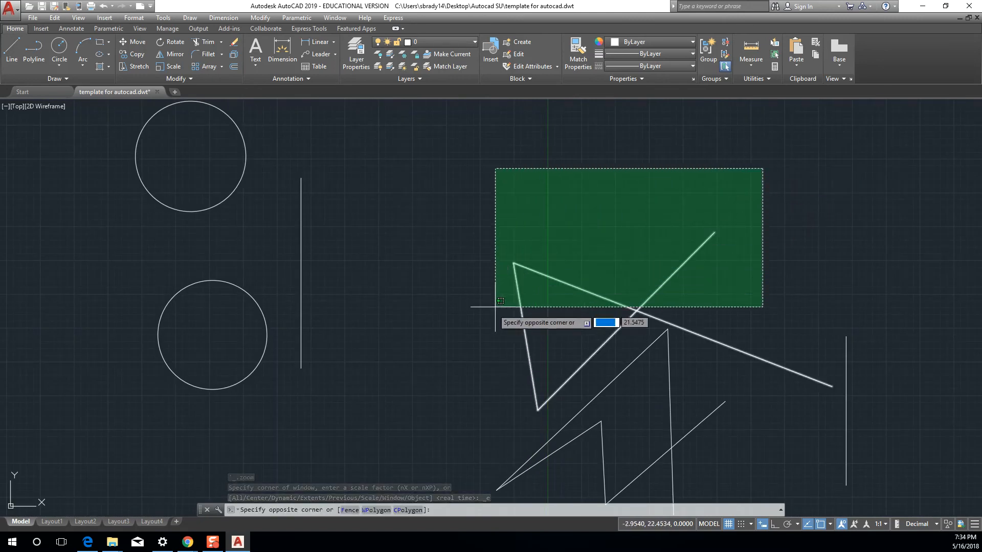
click(462, 331)
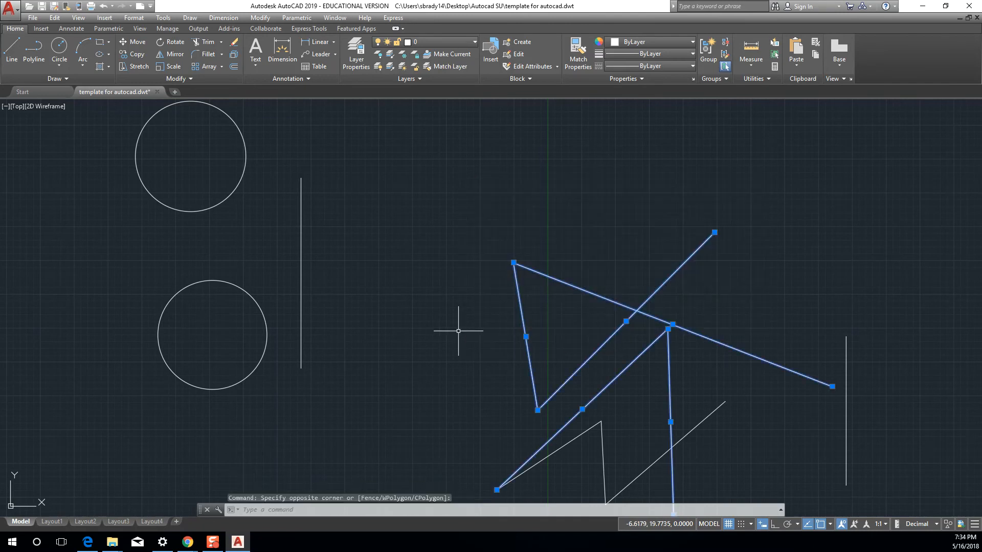
key(Delete)
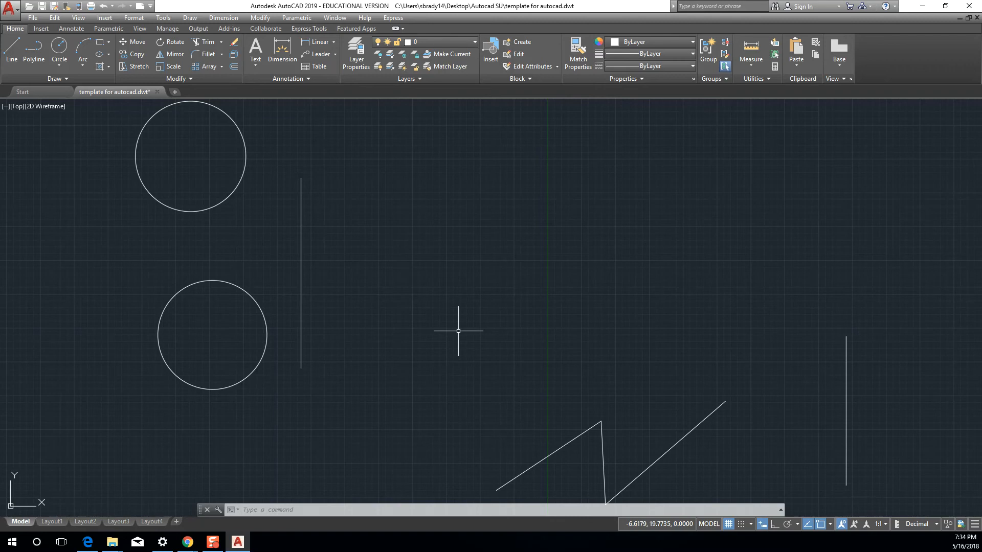
Select the right vertical line with a crossing window and clear it, then start and cancel an enclosing window around the lower circle
scroll(324, 197, down, 1)
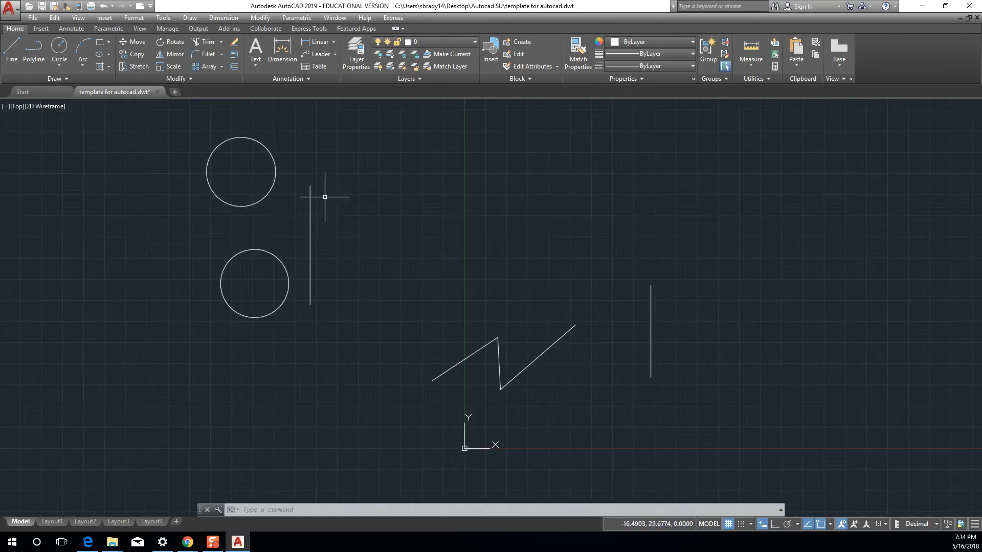
middle_drag(497, 192, 471, 229)
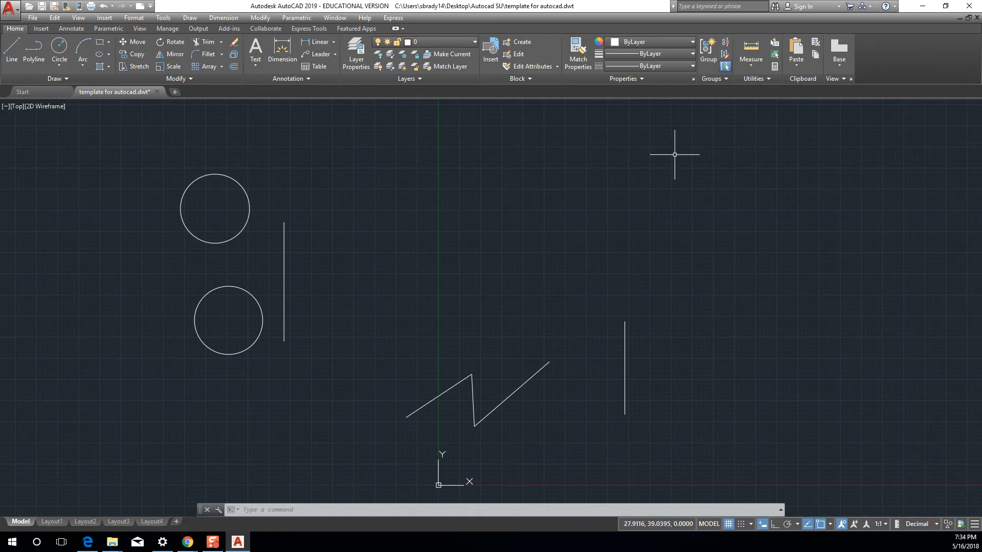
click(767, 128)
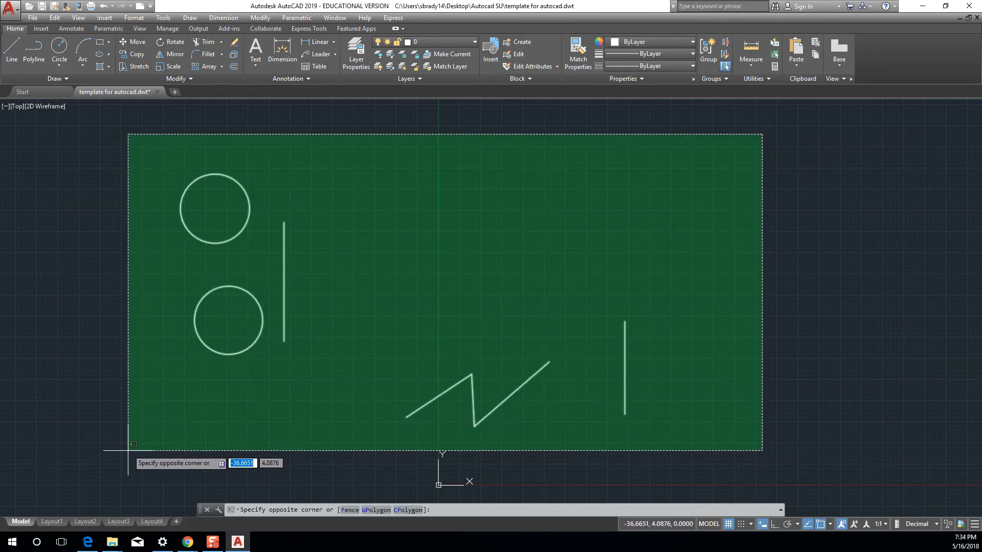
click(621, 323)
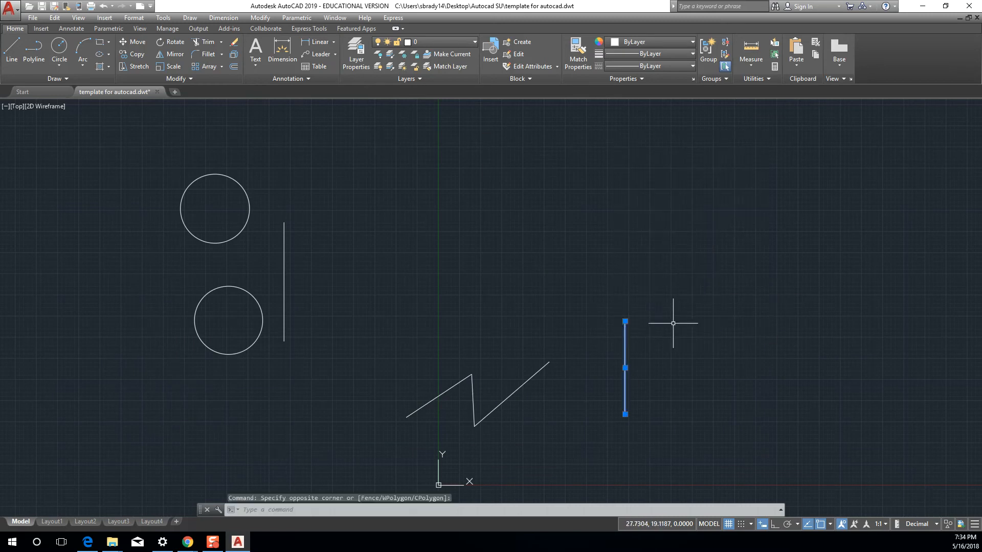
key(Escape)
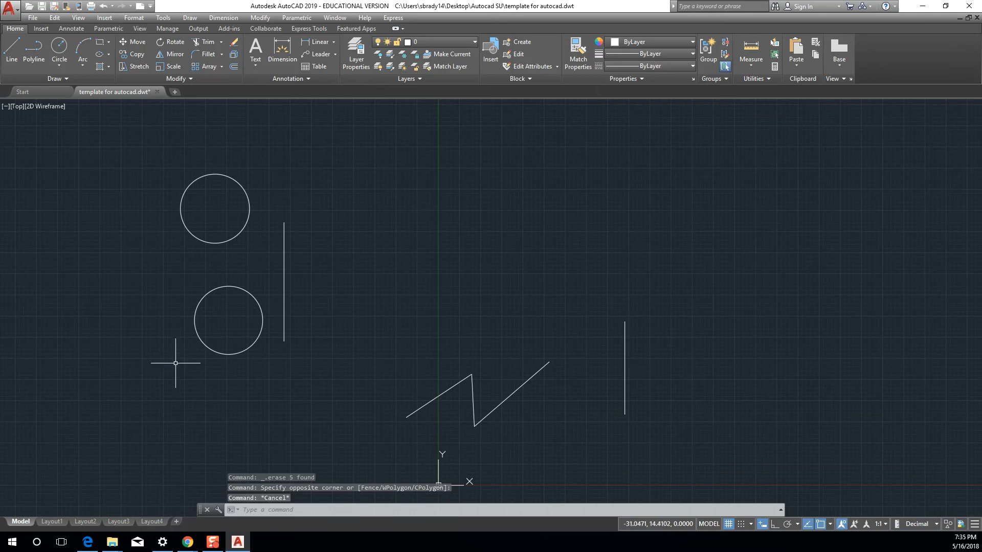
click(83, 471)
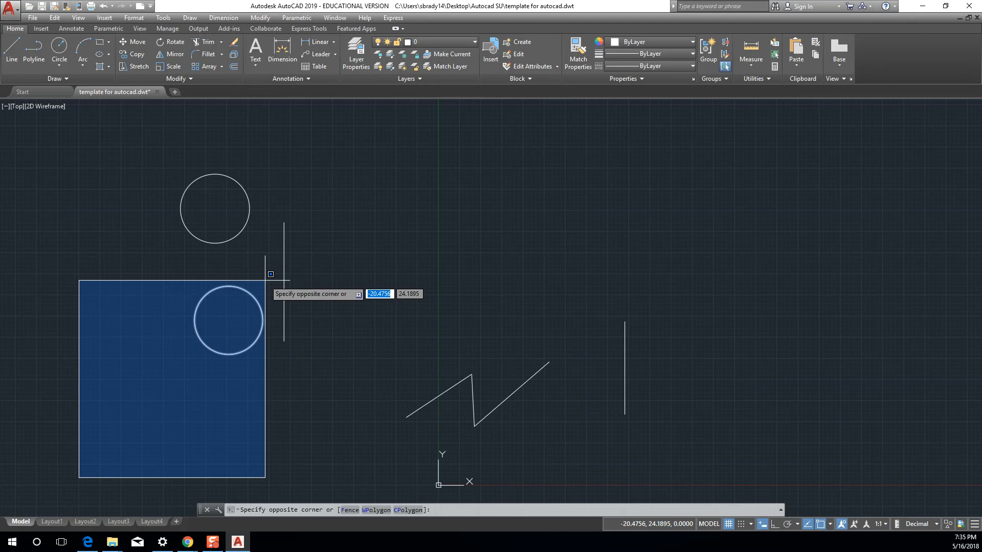
key(Escape)
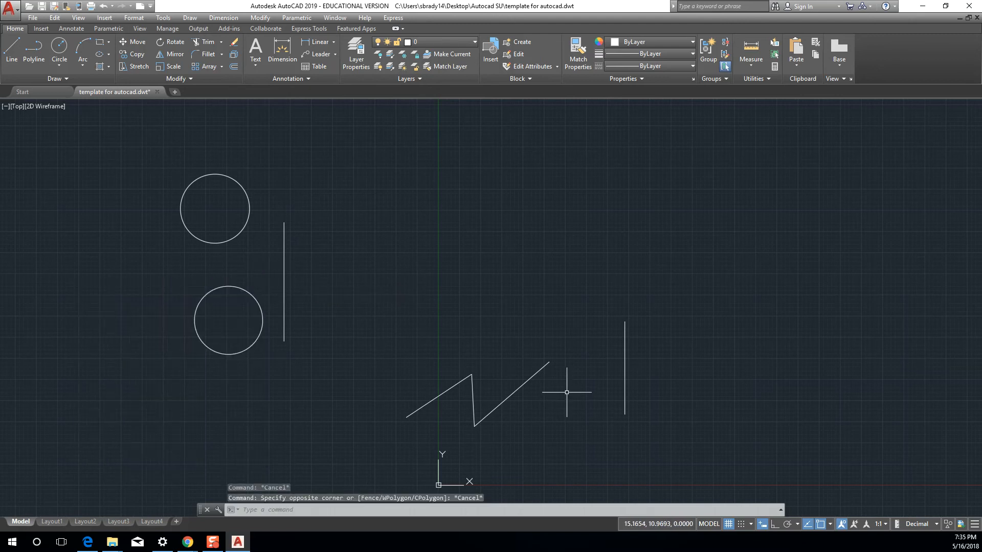
Undo the erasures of the slanted lines and the rectangle
key(ctrl+z)
key(ctrl+z)
key(ctrl+z)
key(ctrl+z)
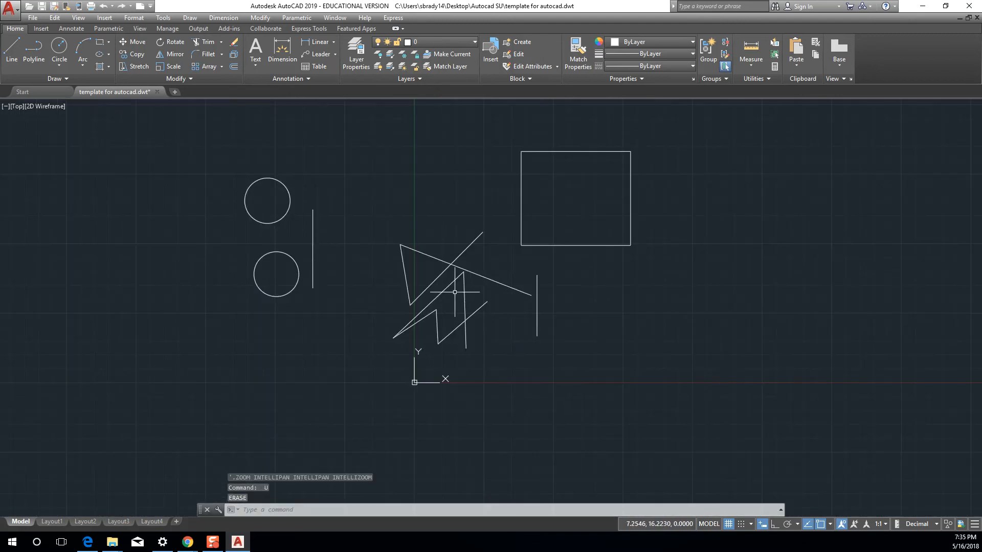
Select the three lower zigzag lines with a narrow crossing window around the short steep line, and clear the selection
scroll(451, 291, up, 2)
scroll(361, 342, up, 2)
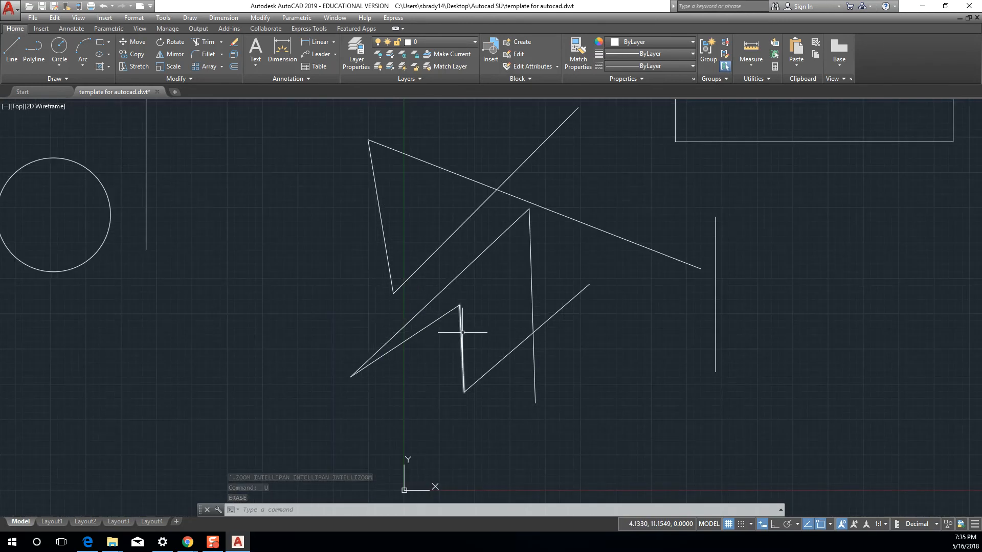
click(477, 290)
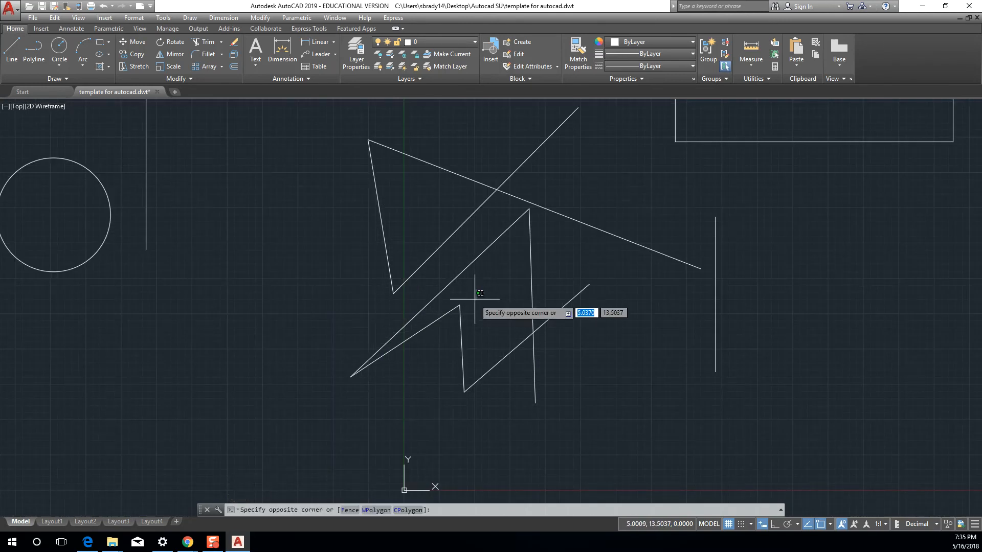
click(457, 394)
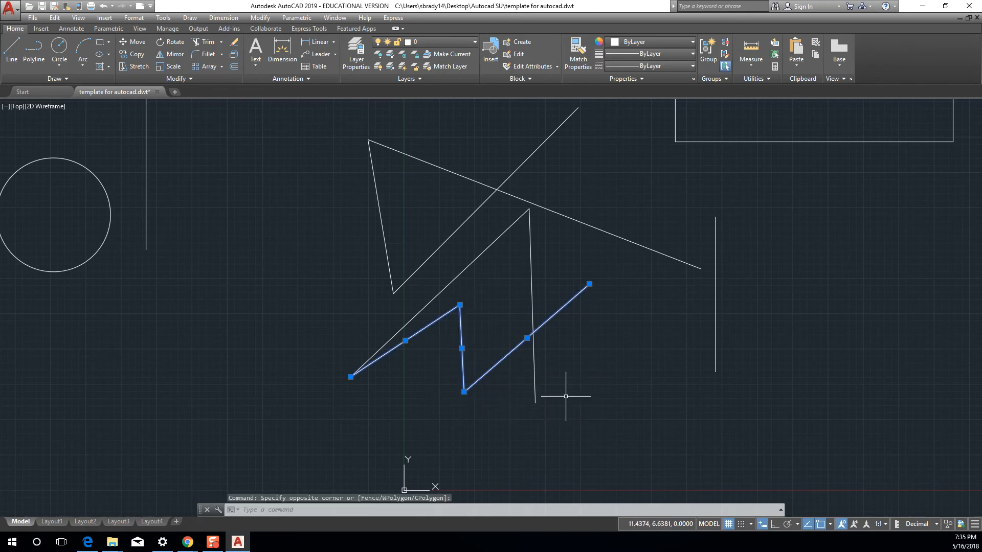
key(Escape)
key(Escape)
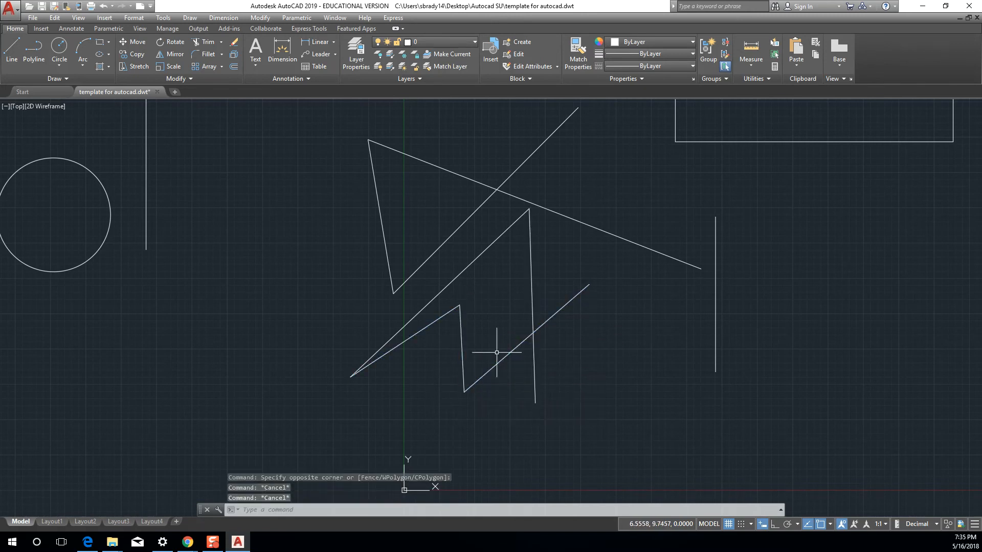
Select only the short steep zigzag line with an enclosing window, and clear the selection
click(435, 410)
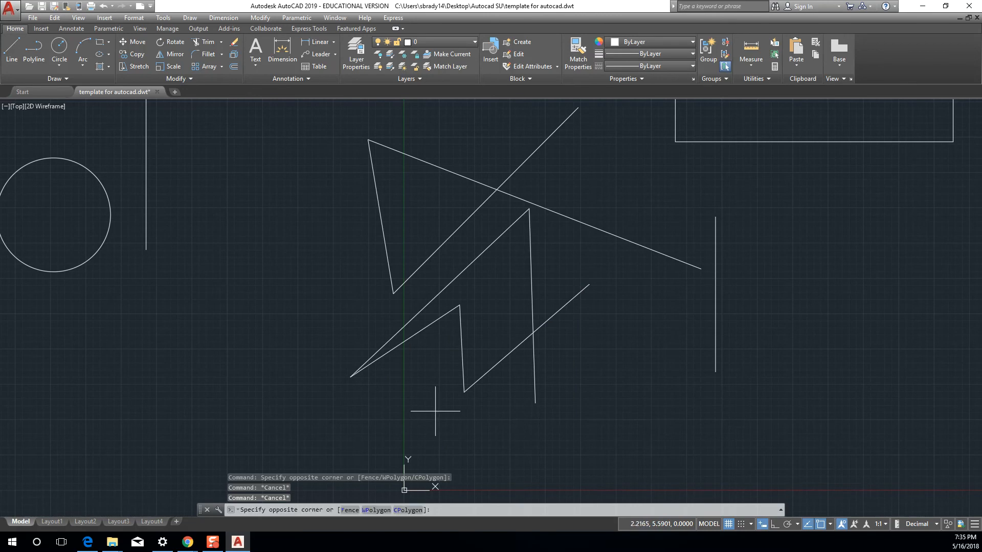
click(473, 294)
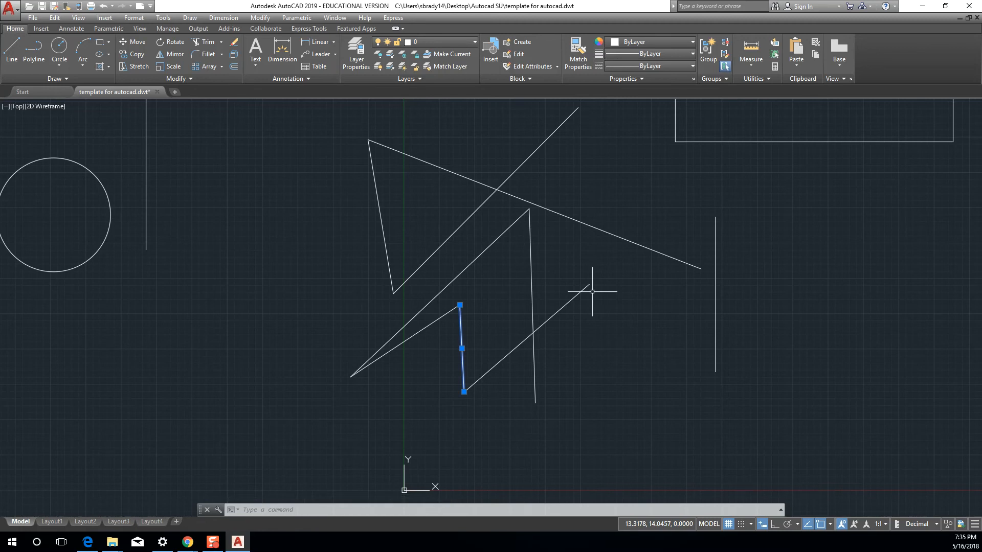
key(Escape)
key(Escape)
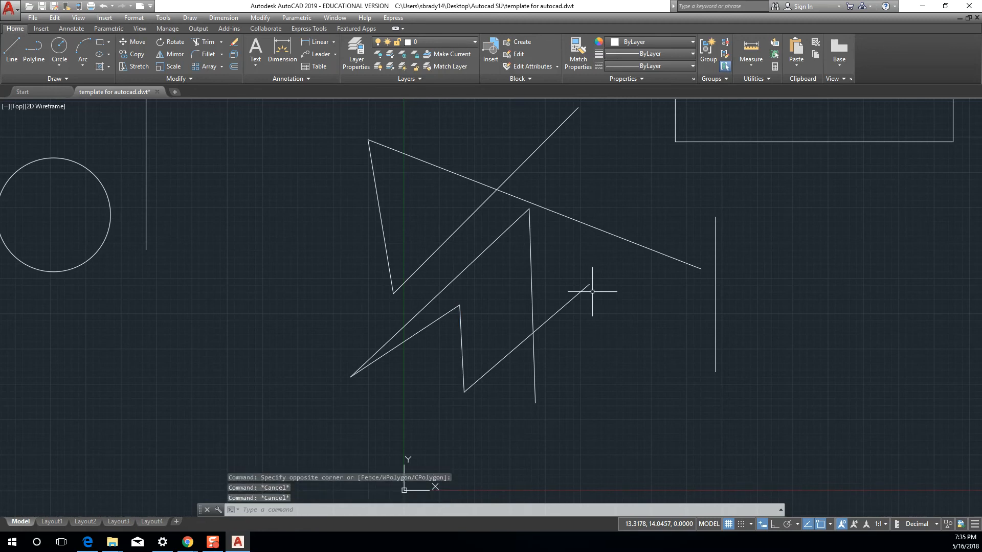